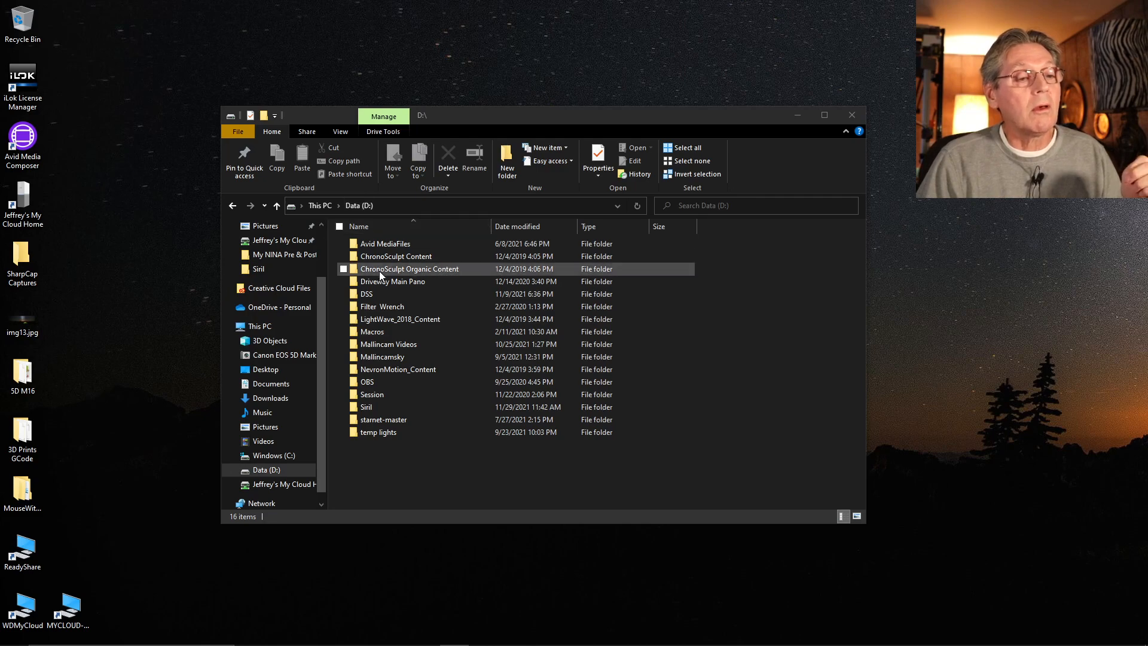
# - Open the Siril folder on the Data (D:) drive and review its Biases, Darks, Flats, Lights and process subfolders
pyautogui.doubleClick(365, 406)
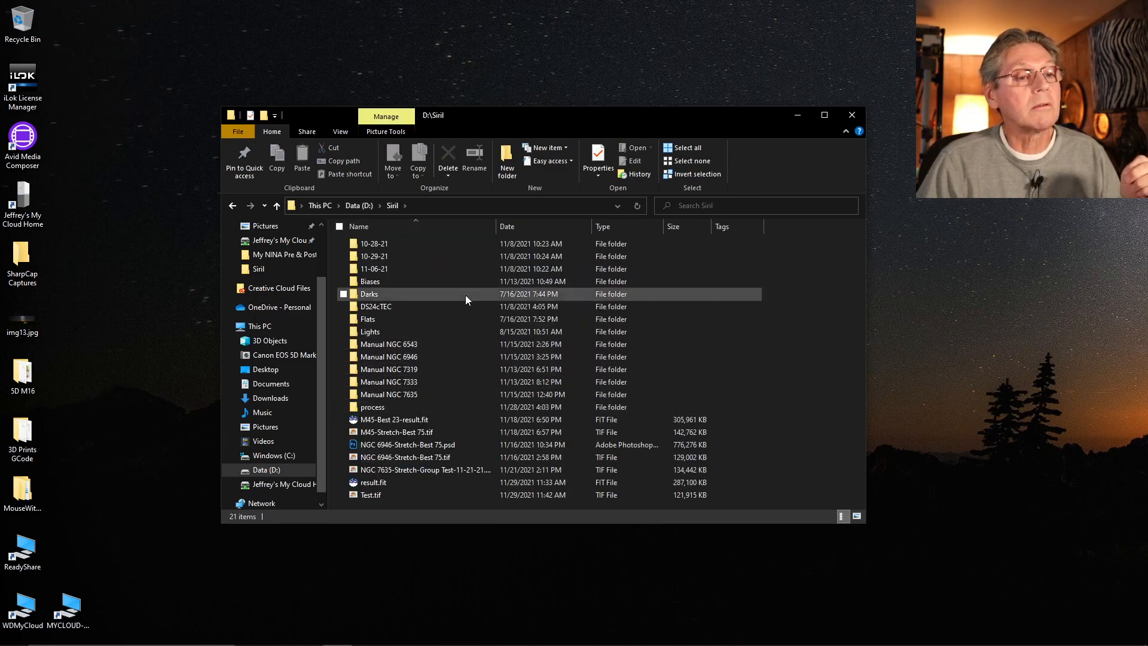
pyautogui.moveTo(375, 284)
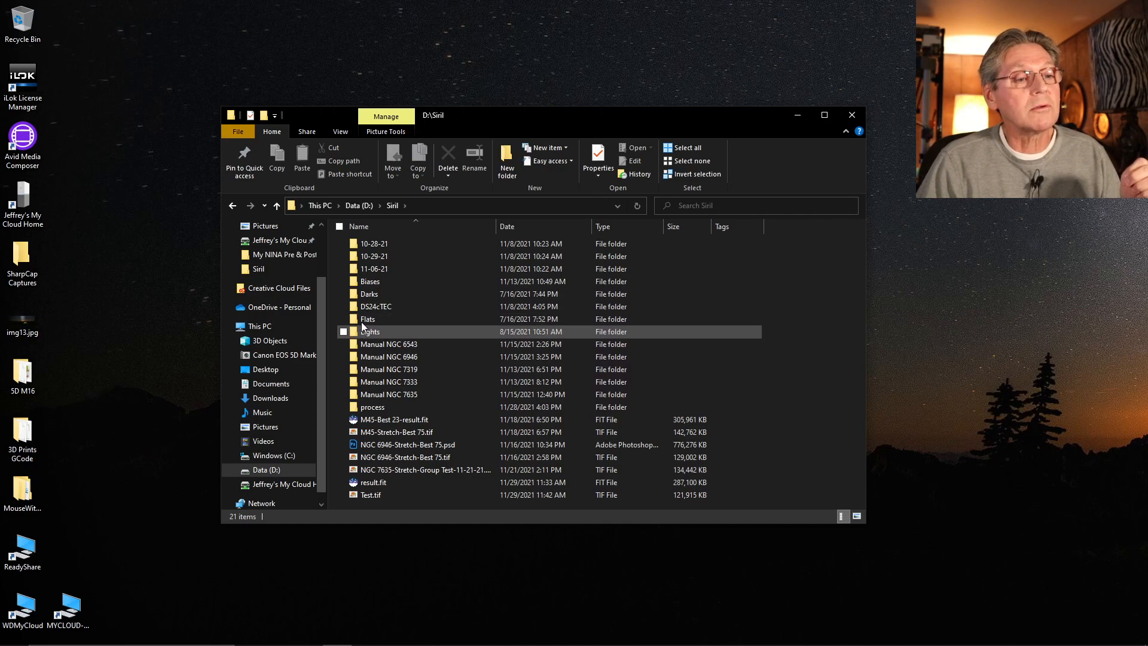
pyautogui.moveTo(366, 330)
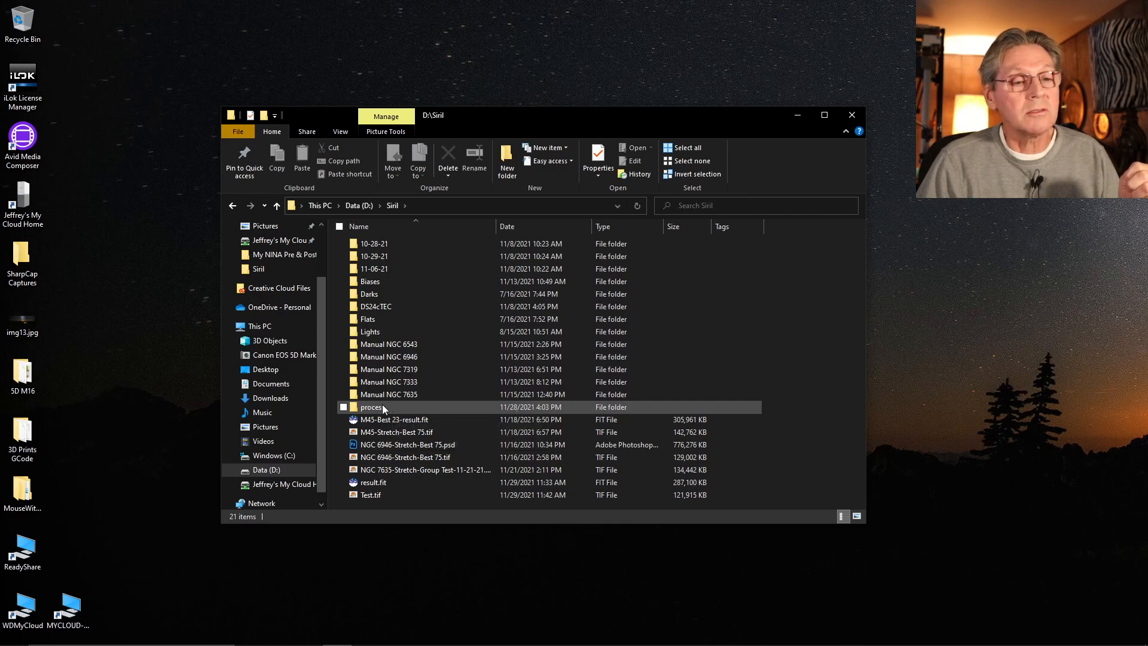
pyautogui.moveTo(382, 407)
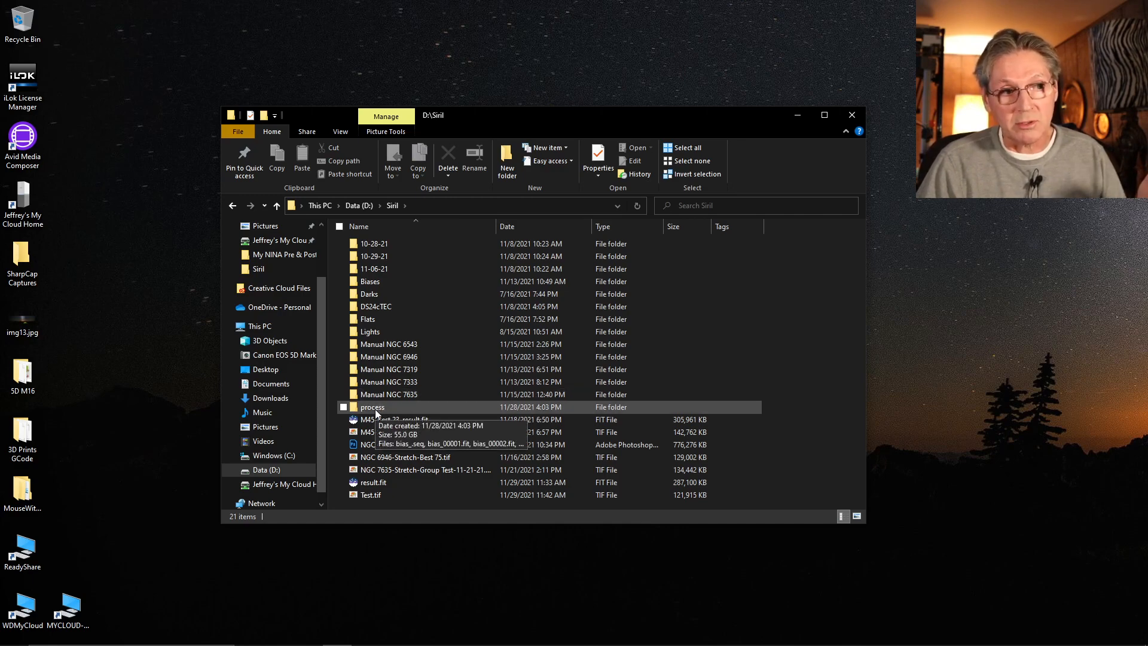
# - Look through the bias, dark, flat and light files in the process folder, and return to the Siril folder
pyautogui.doubleClick(375, 409)
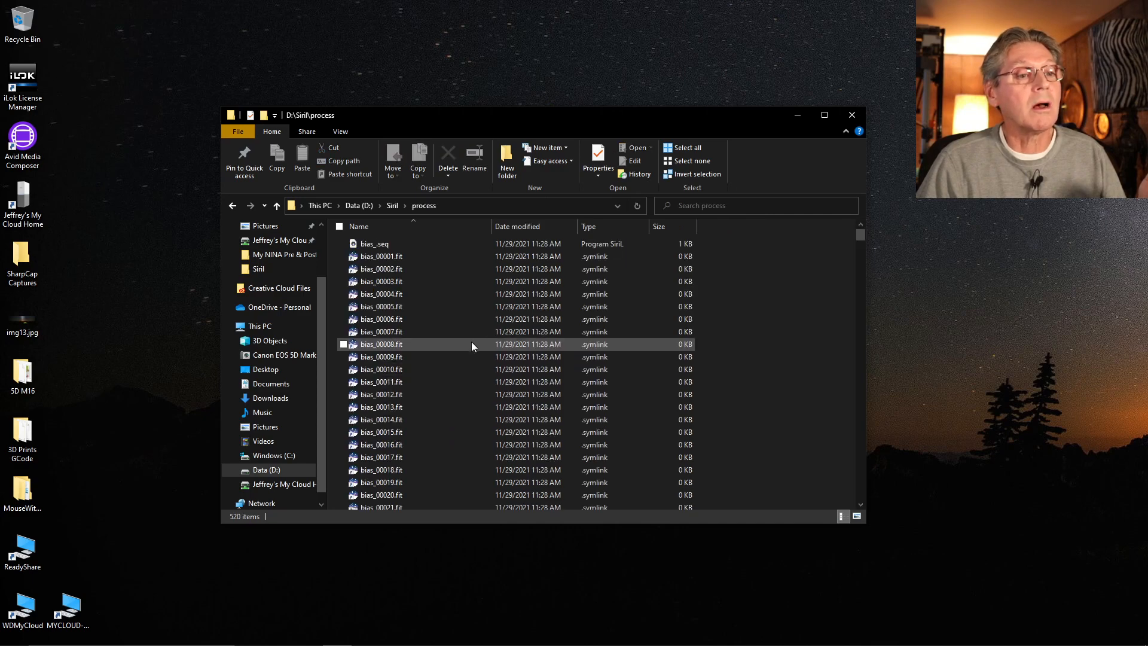
pyautogui.scroll(-20, 471, 345)
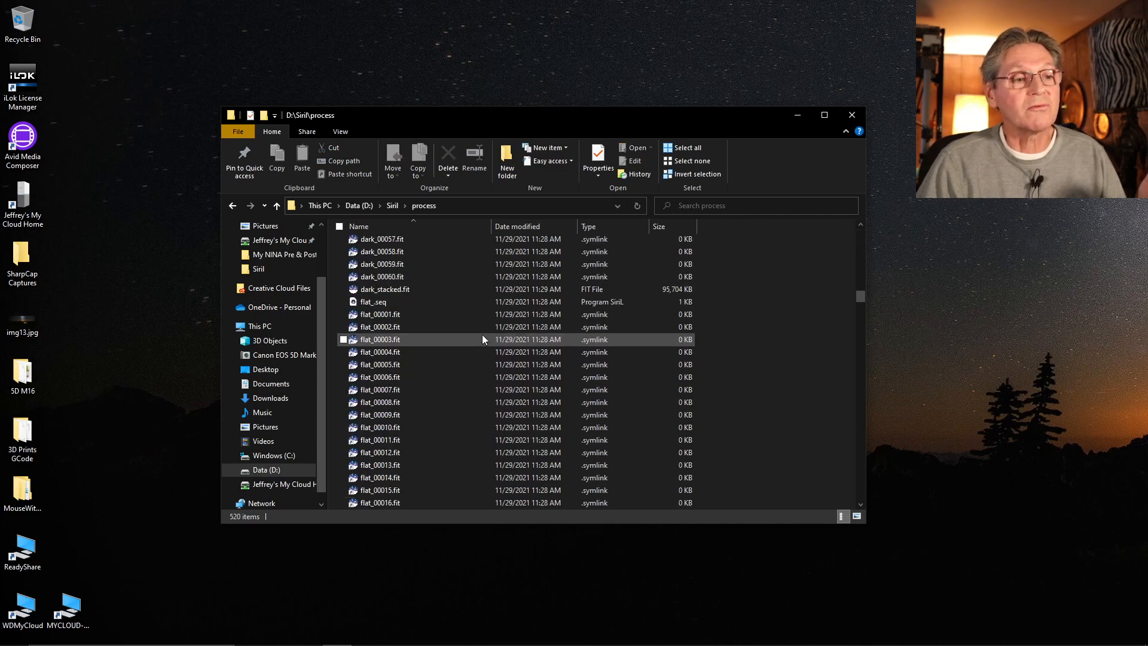
pyautogui.scroll(-20, 482, 334)
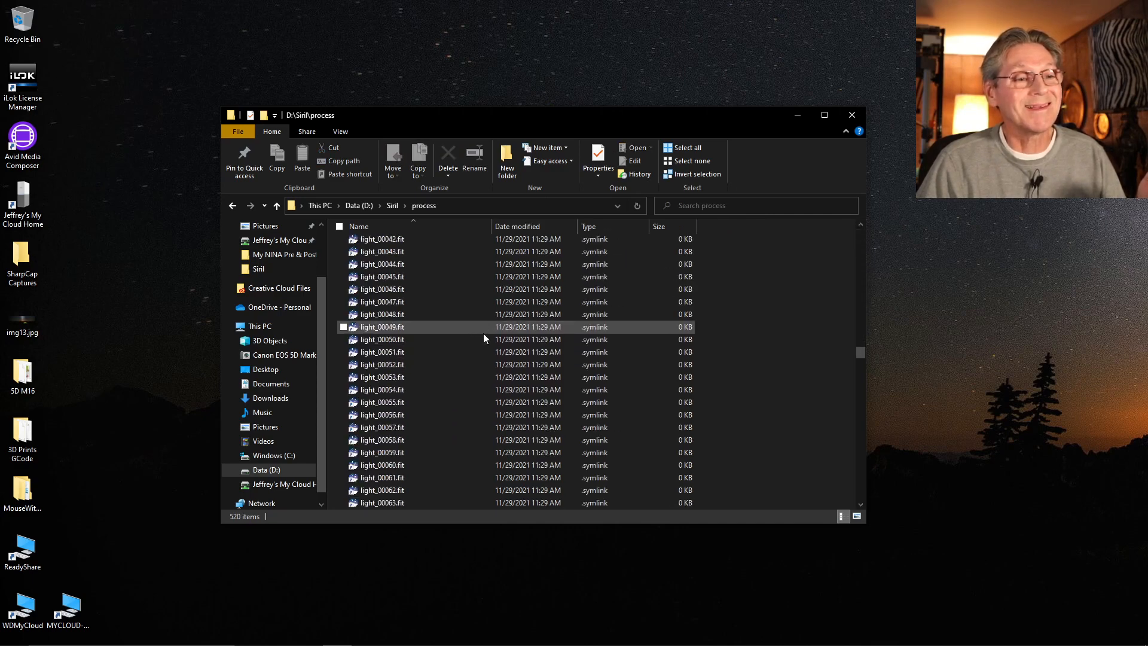
pyautogui.scroll(-7, 483, 332)
pyautogui.scroll(20, 485, 331)
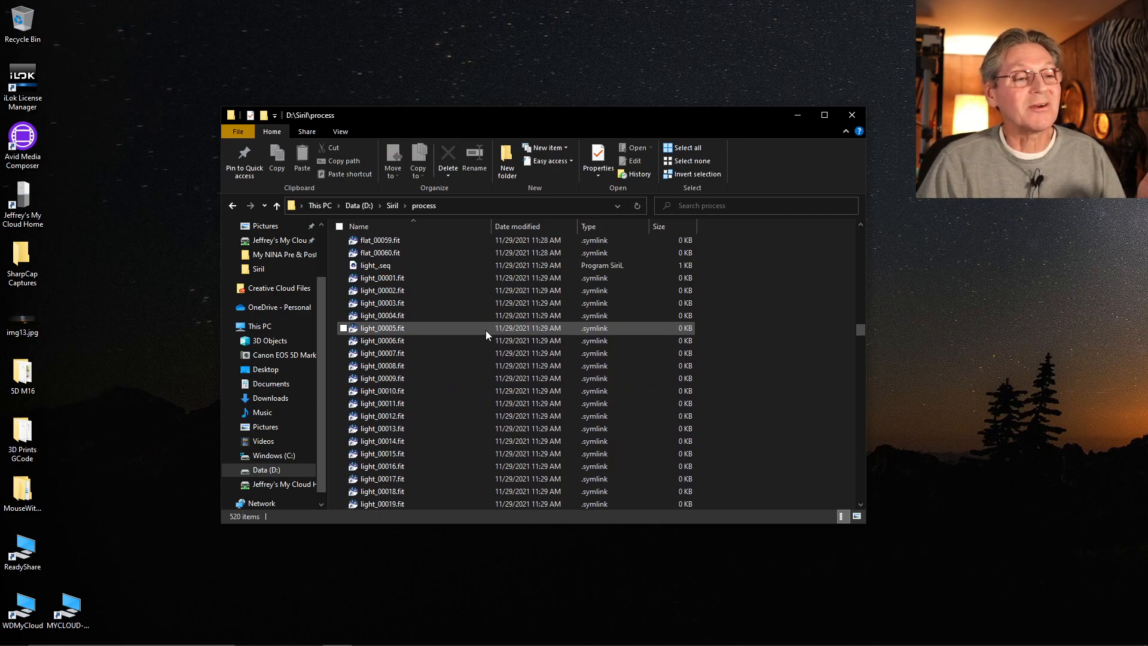
pyautogui.click(392, 206)
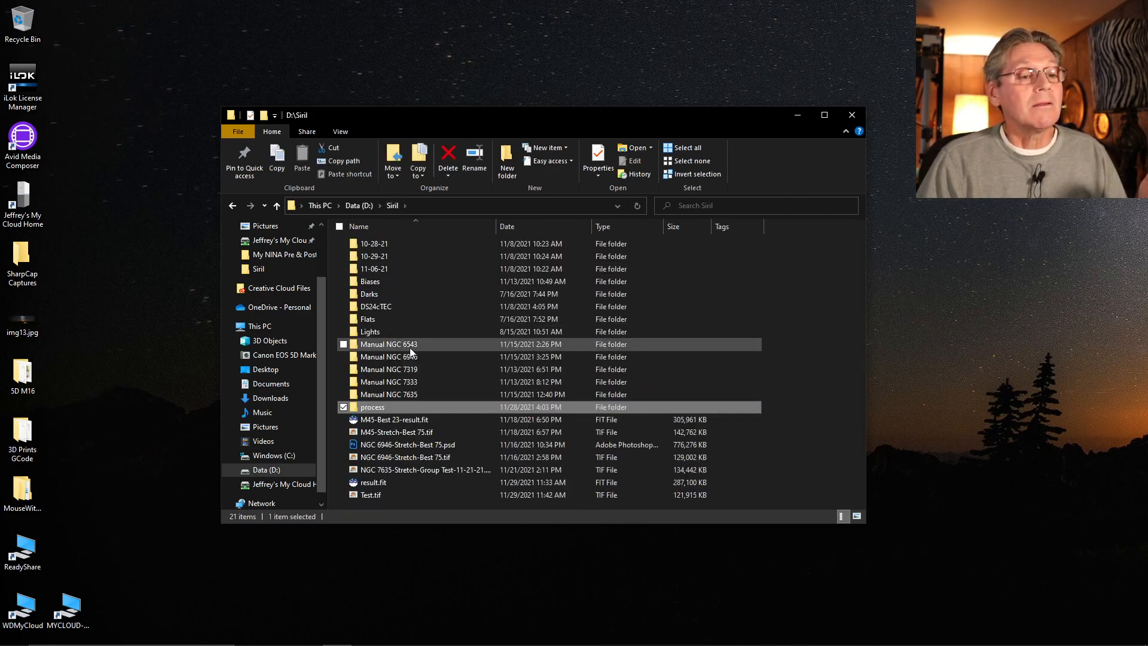
# - Check the process folder's size and file count in its properties
pyautogui.rightClick(397, 409)
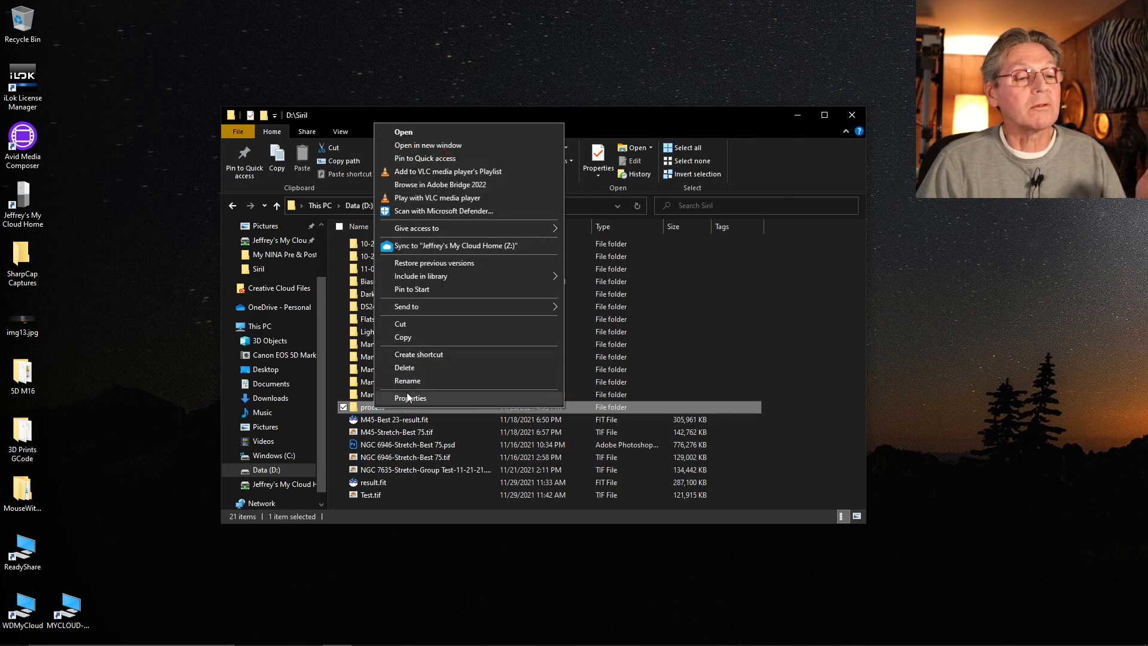
pyautogui.click(408, 398)
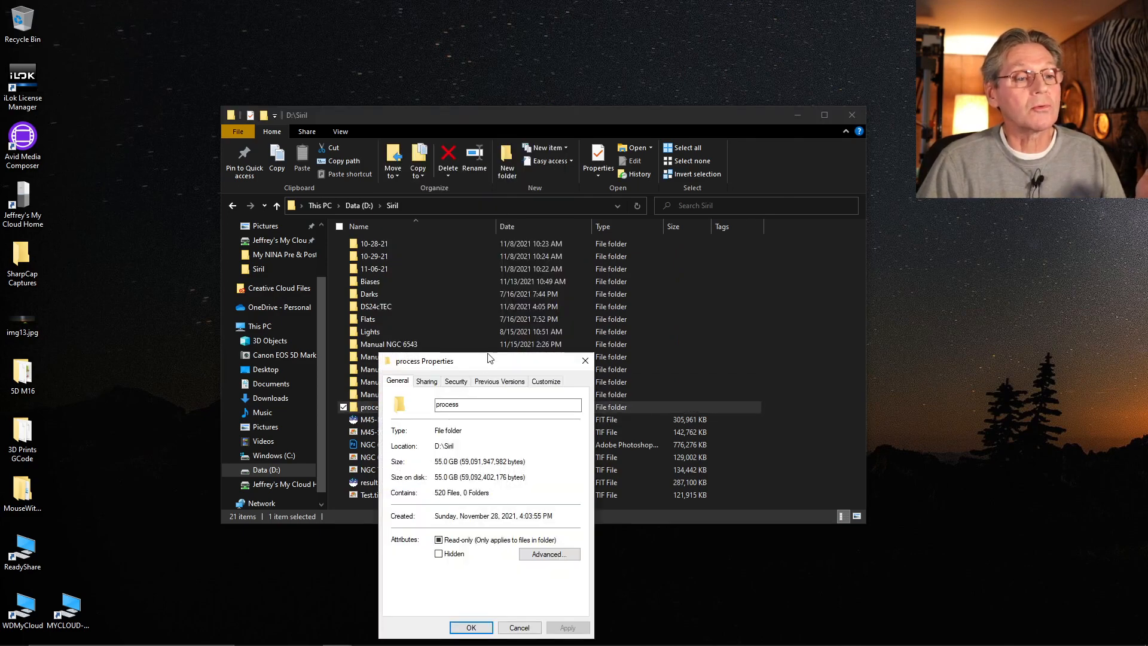
pyautogui.moveTo(434, 360); pyautogui.dragTo(470, 206)
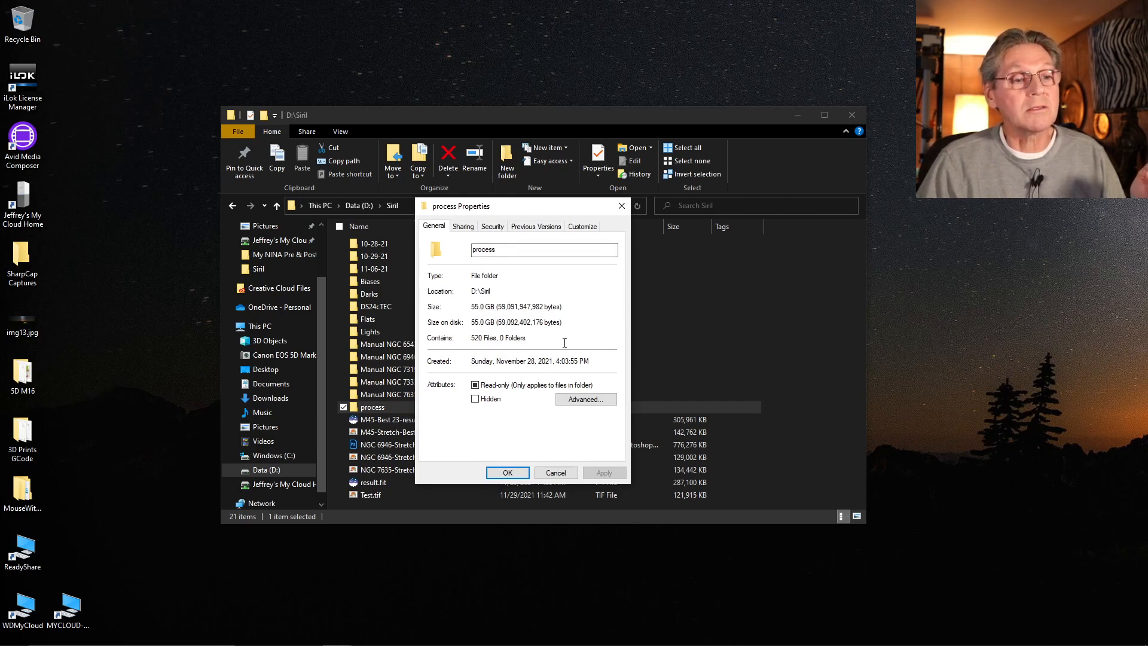
pyautogui.click(508, 472)
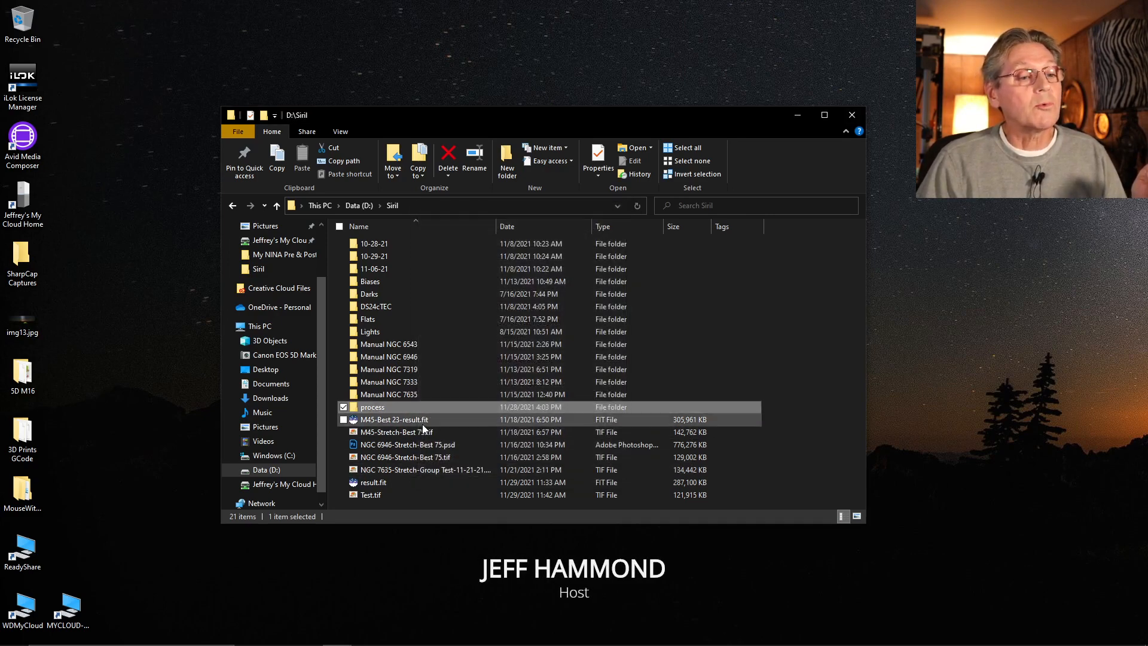
# - Permanently delete all files inside the process folder and return to the Siril folder
pyautogui.doubleClick(382, 406)
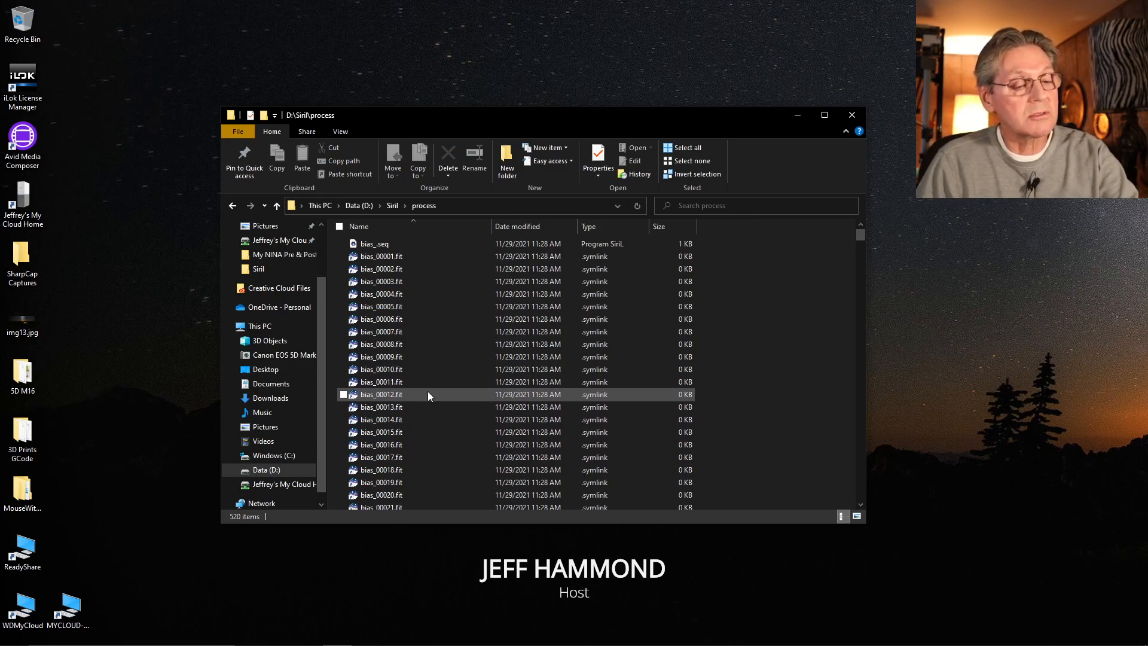
pyautogui.hotkey('ctrl', 'a')
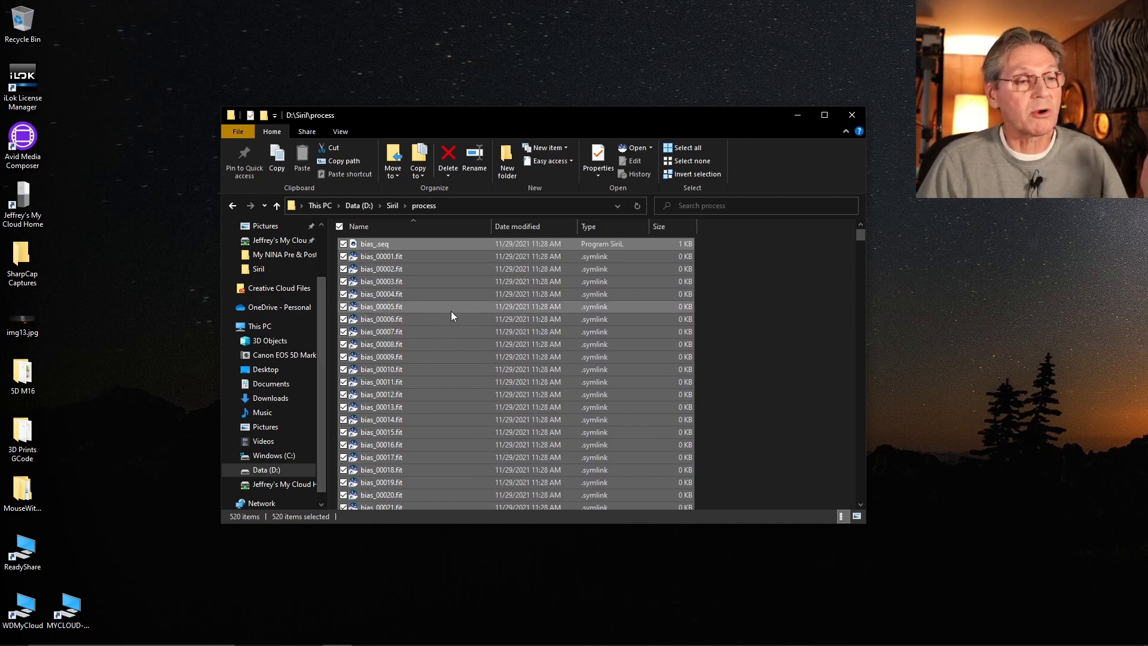
pyautogui.click(447, 178)
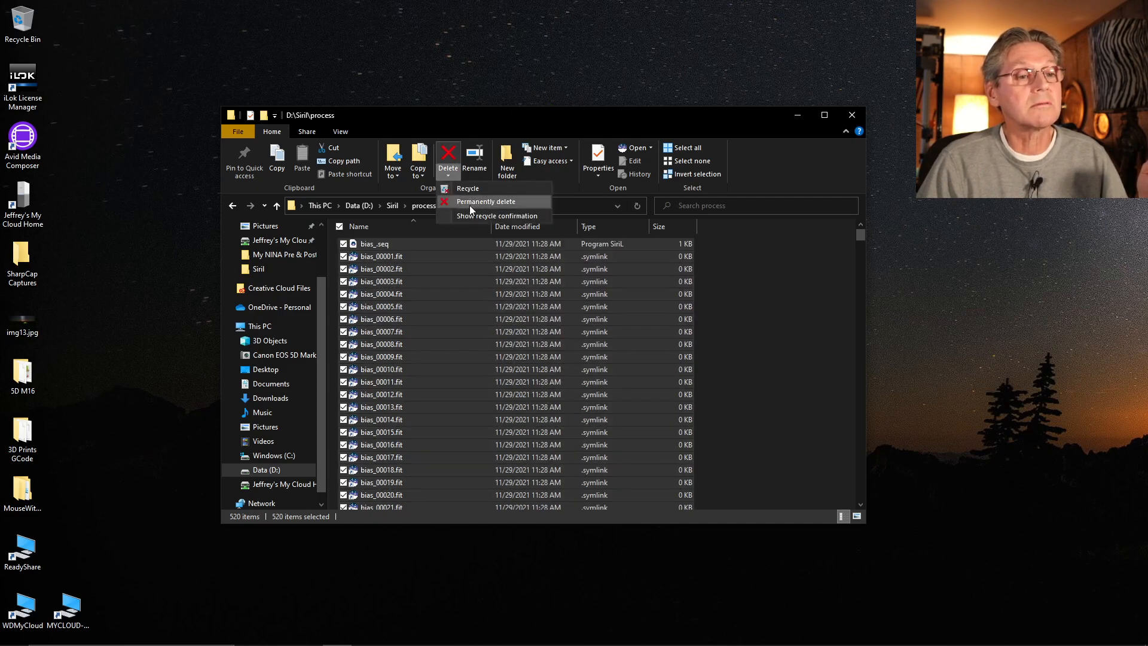
pyautogui.click(478, 201)
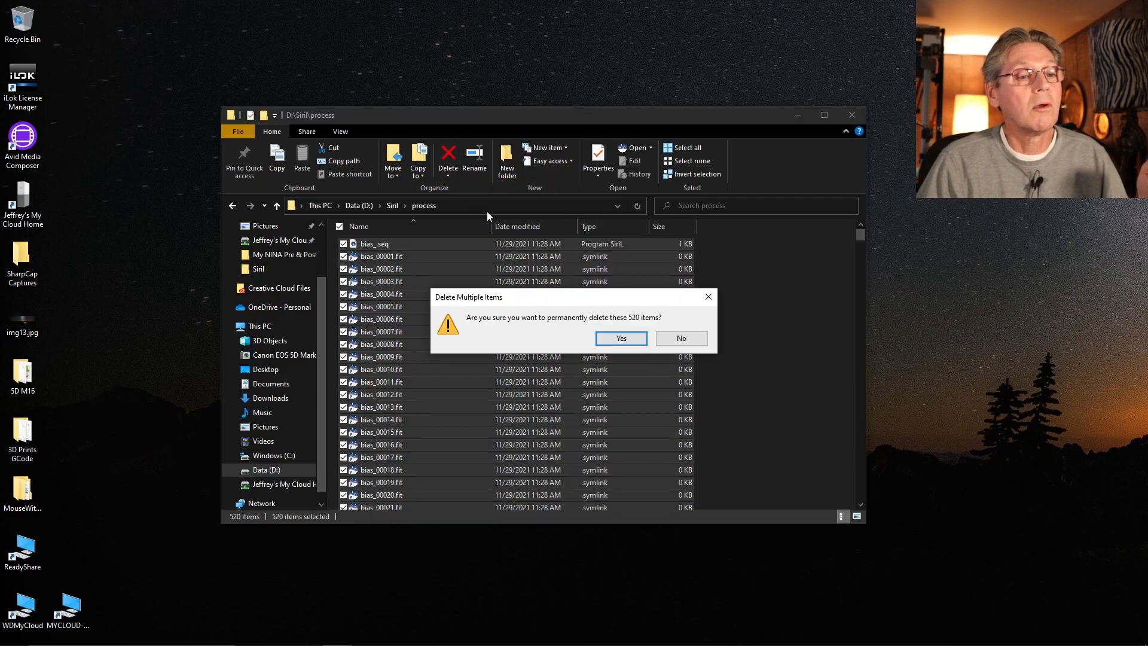
pyautogui.click(621, 338)
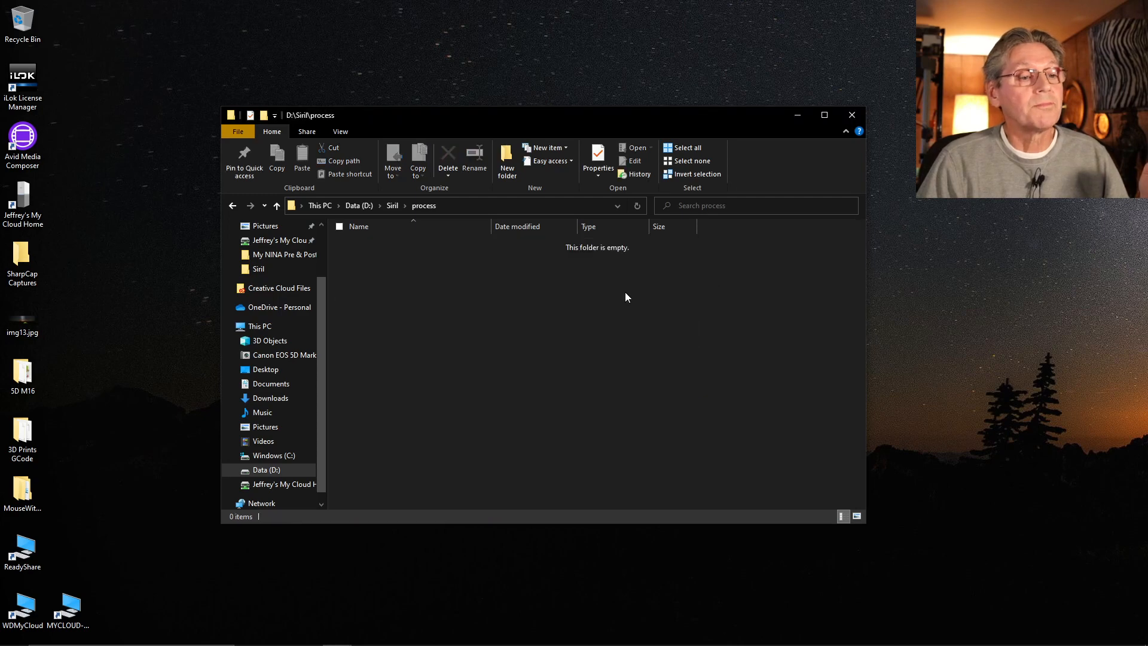
pyautogui.click(392, 205)
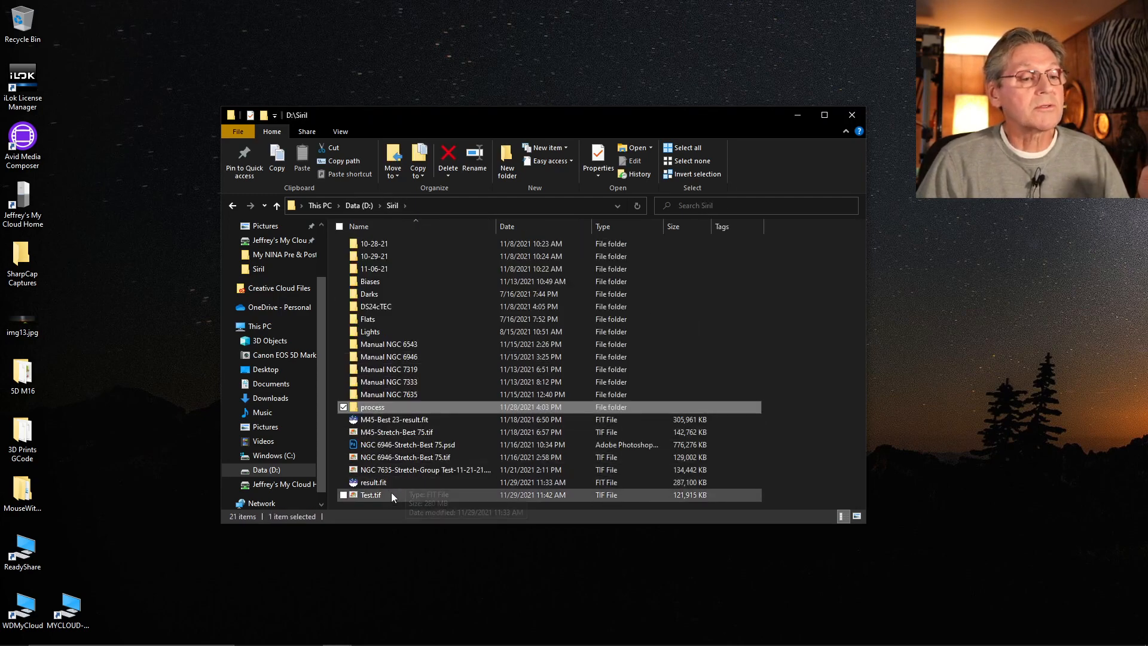
# - Permanently delete result.fit and Test.tif from the Siril folder
pyautogui.click(359, 483)
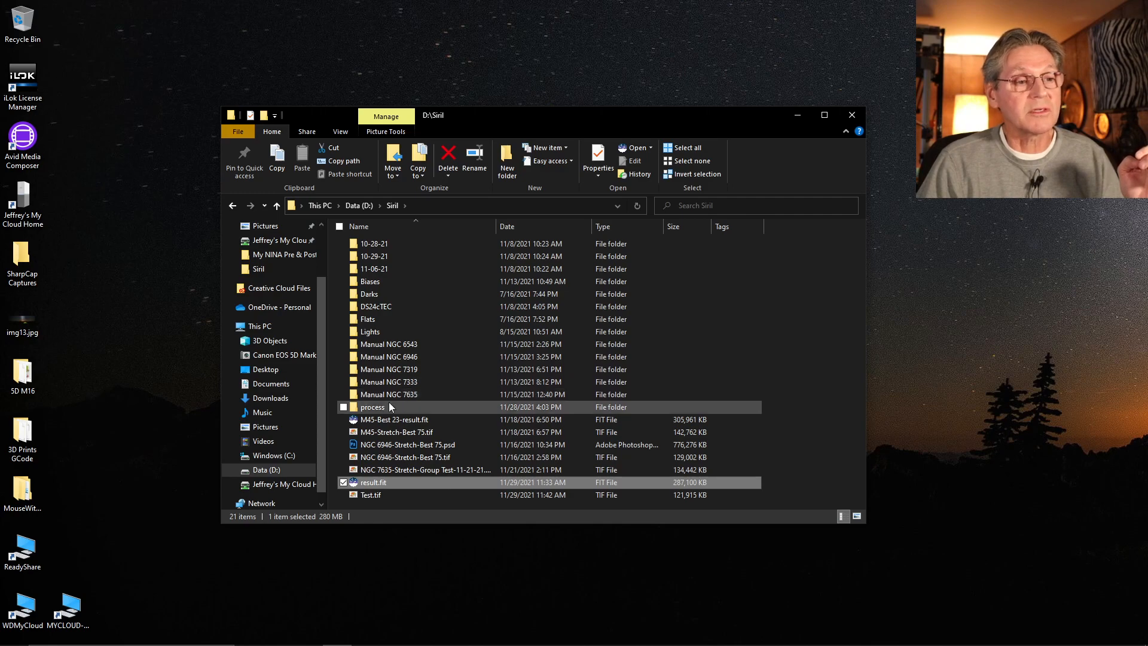
pyautogui.click(343, 495)
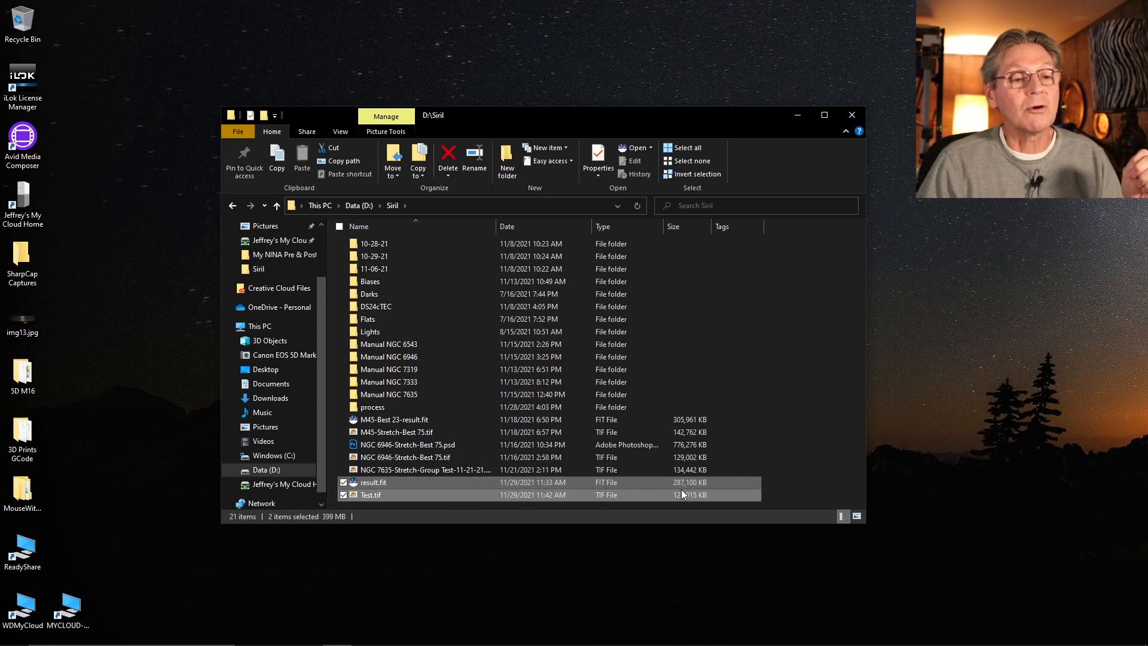
pyautogui.click(443, 179)
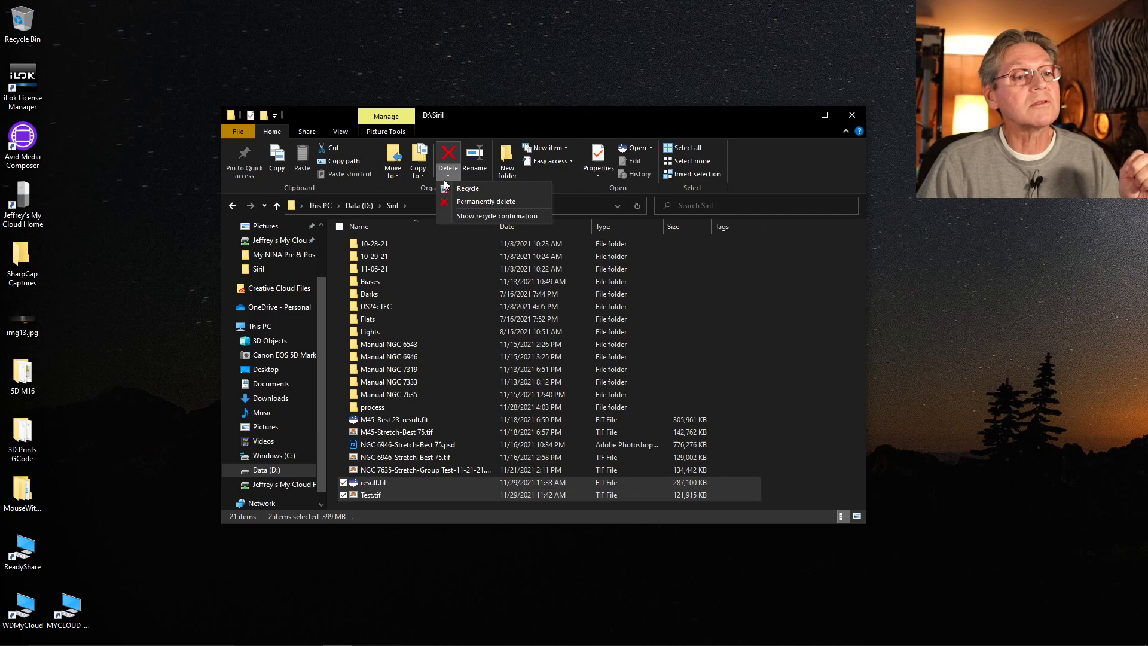
pyautogui.click(466, 202)
pyautogui.click(618, 337)
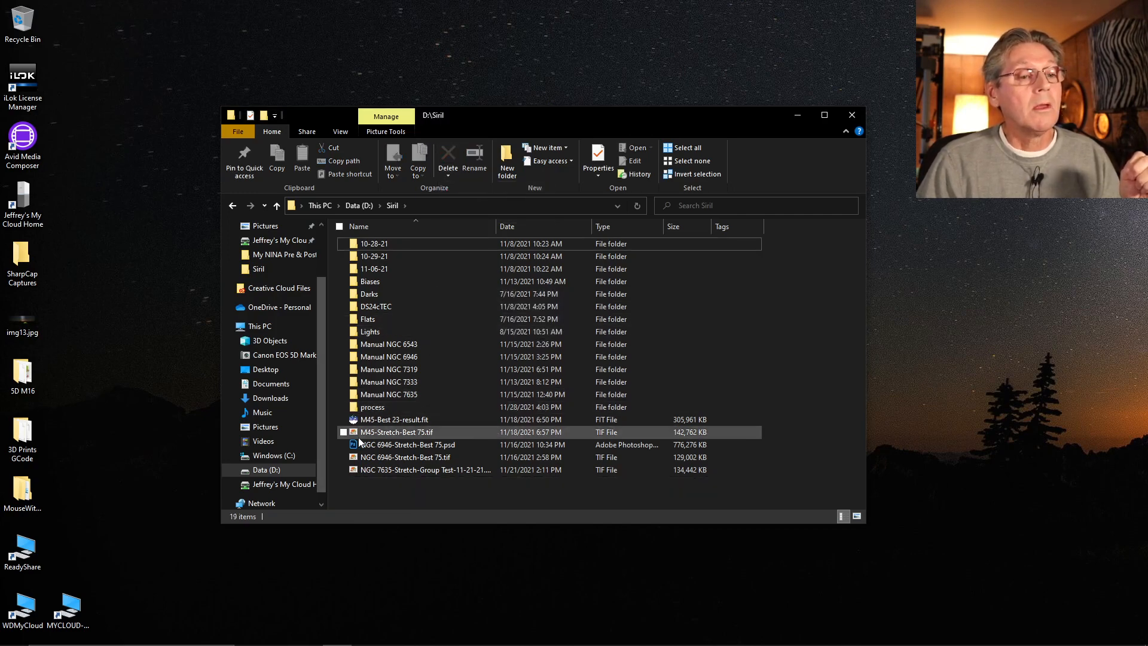
# - Launch Siril and run the OSC_Preprocessing script
pyautogui.click(19, 643)
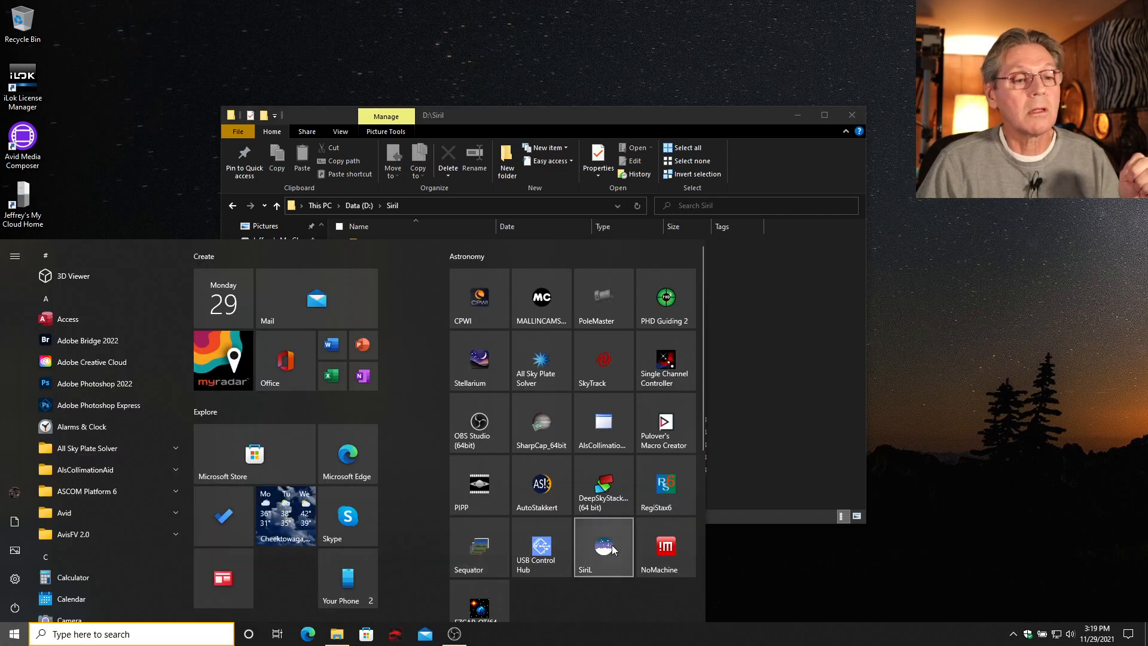
pyautogui.click(612, 547)
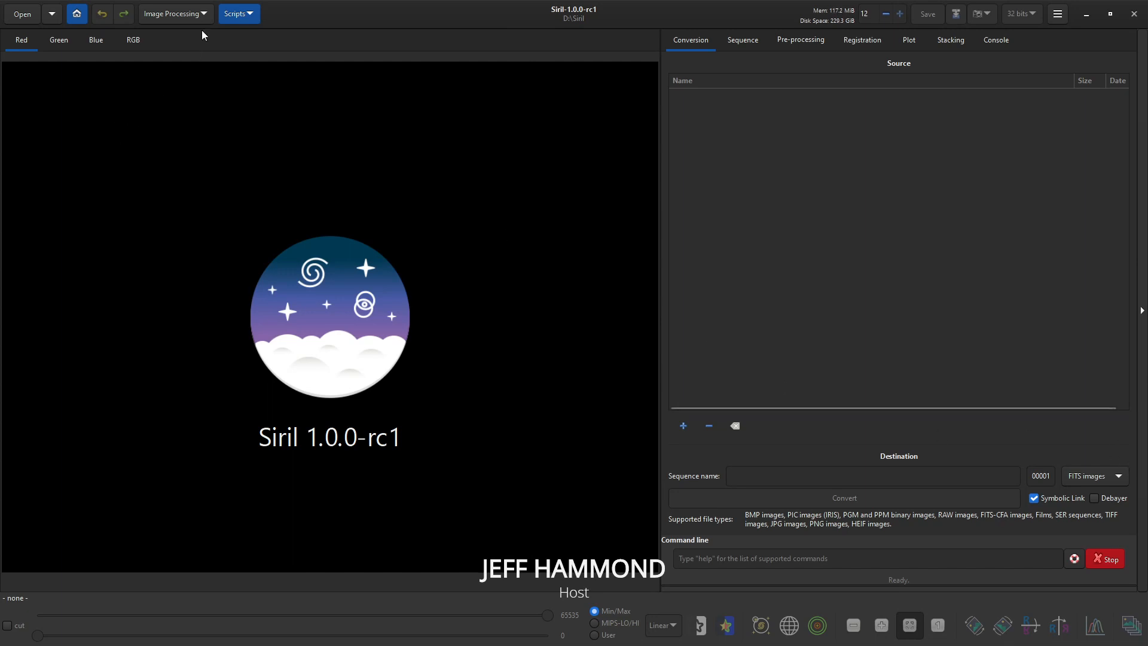
pyautogui.click(244, 18)
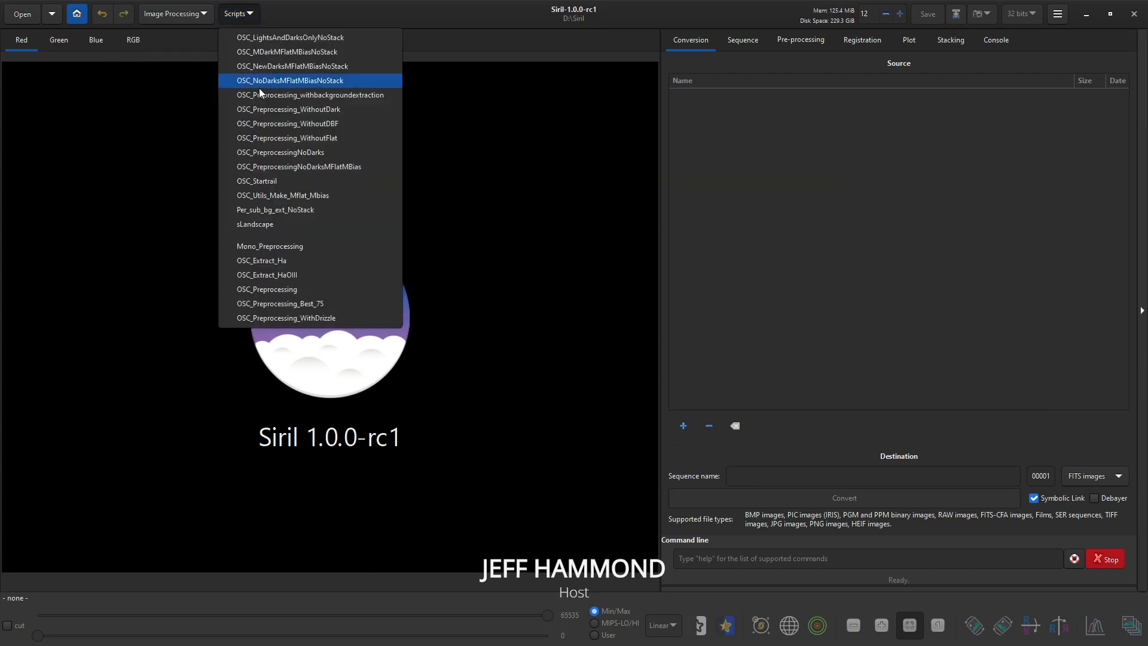
pyautogui.click(282, 292)
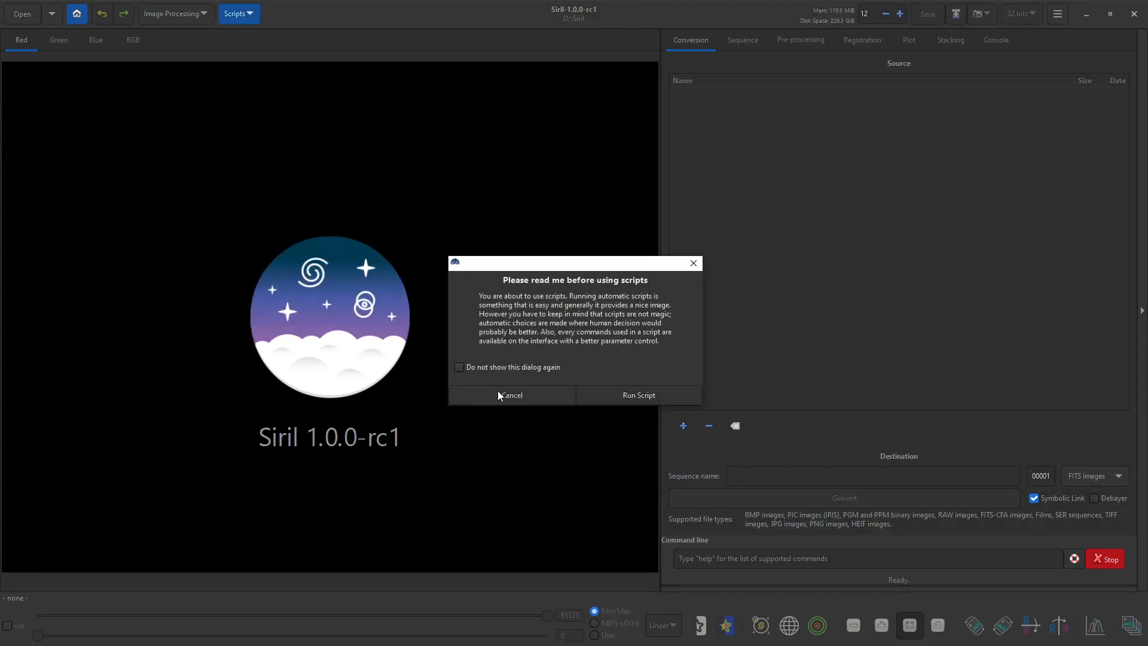
pyautogui.click(628, 395)
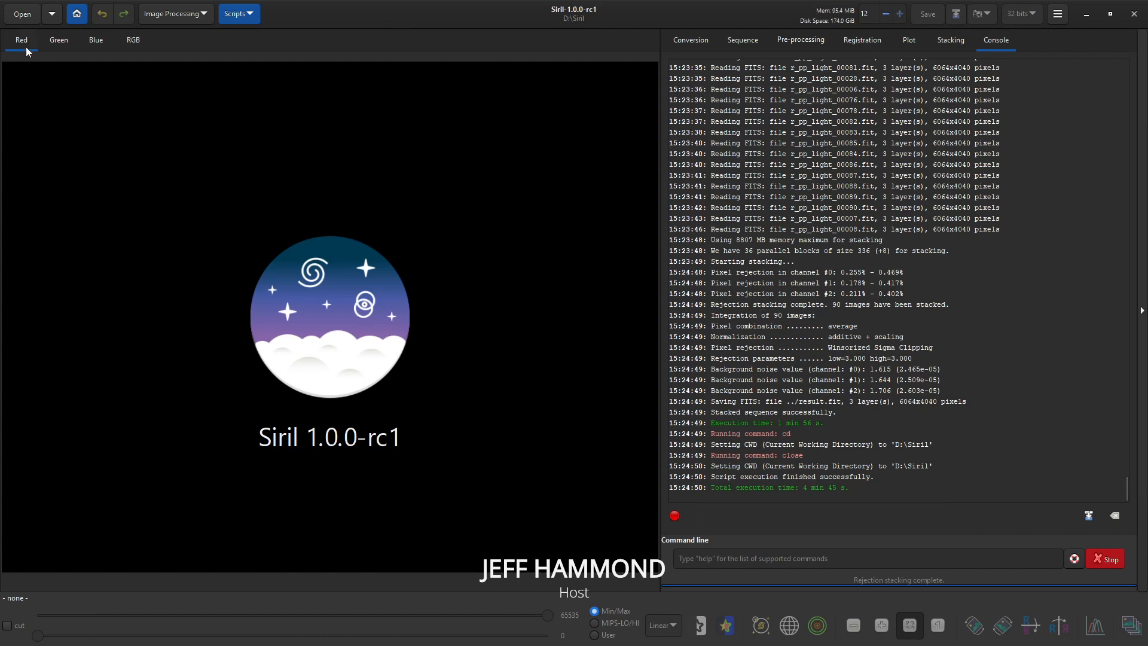
# - Open the stacked image result.fit from the Siril folder
pyautogui.click(22, 14)
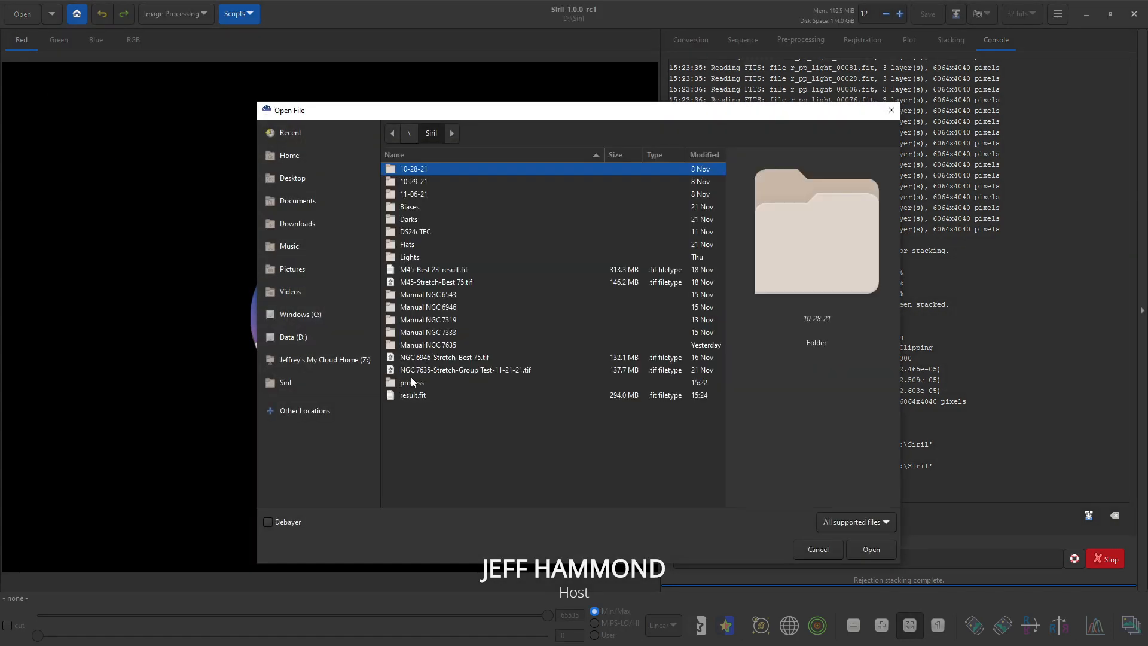
pyautogui.click(396, 396)
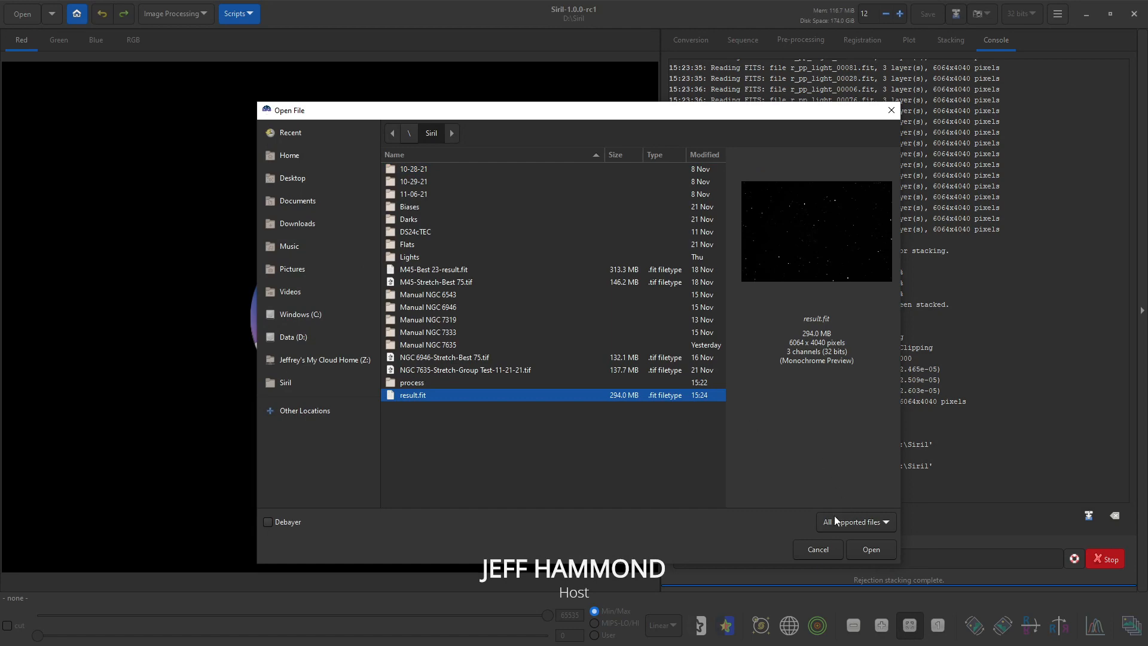
pyautogui.click(873, 548)
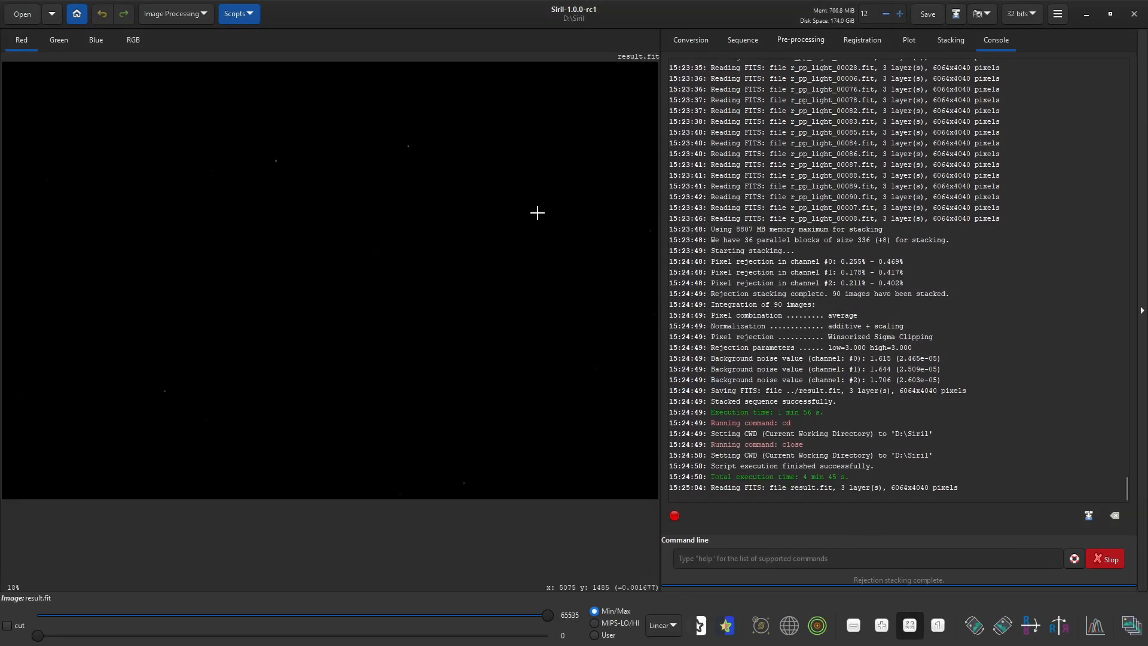
# - Set the image display mode to Histogram and view the green and blue channels
pyautogui.click(672, 618)
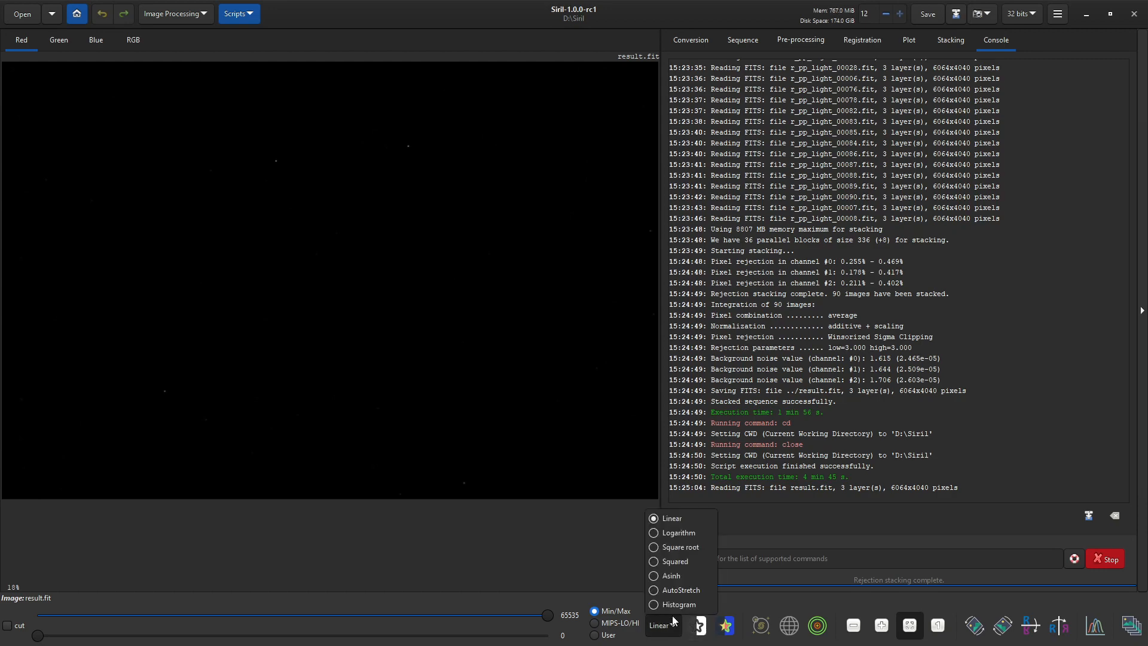
pyautogui.click(673, 607)
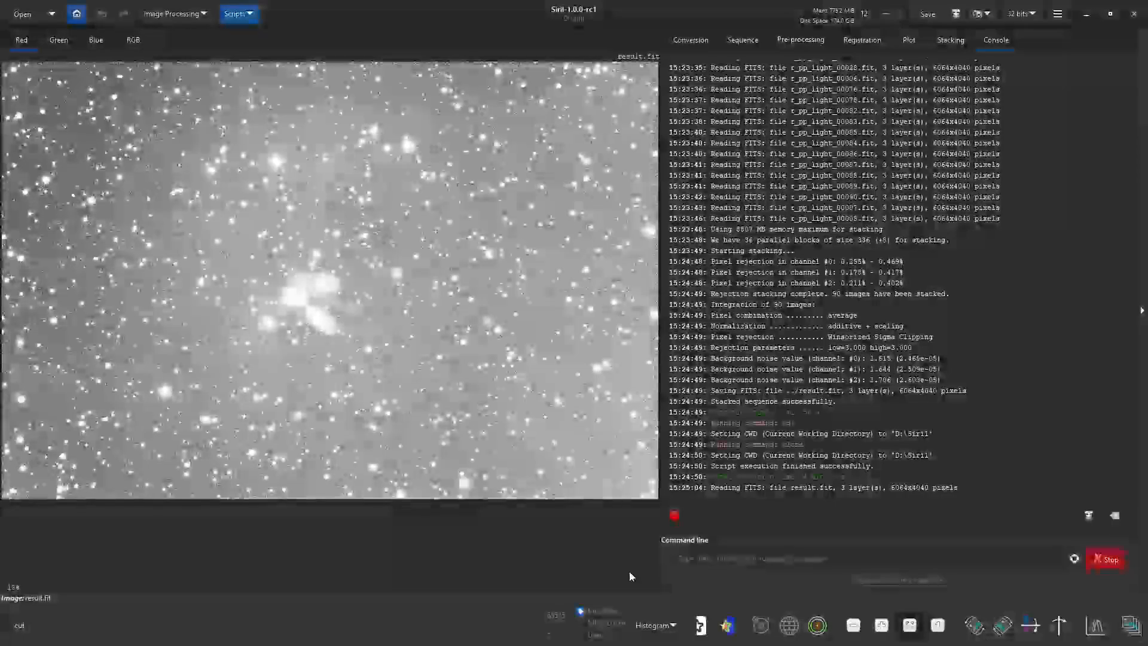
pyautogui.click(69, 42)
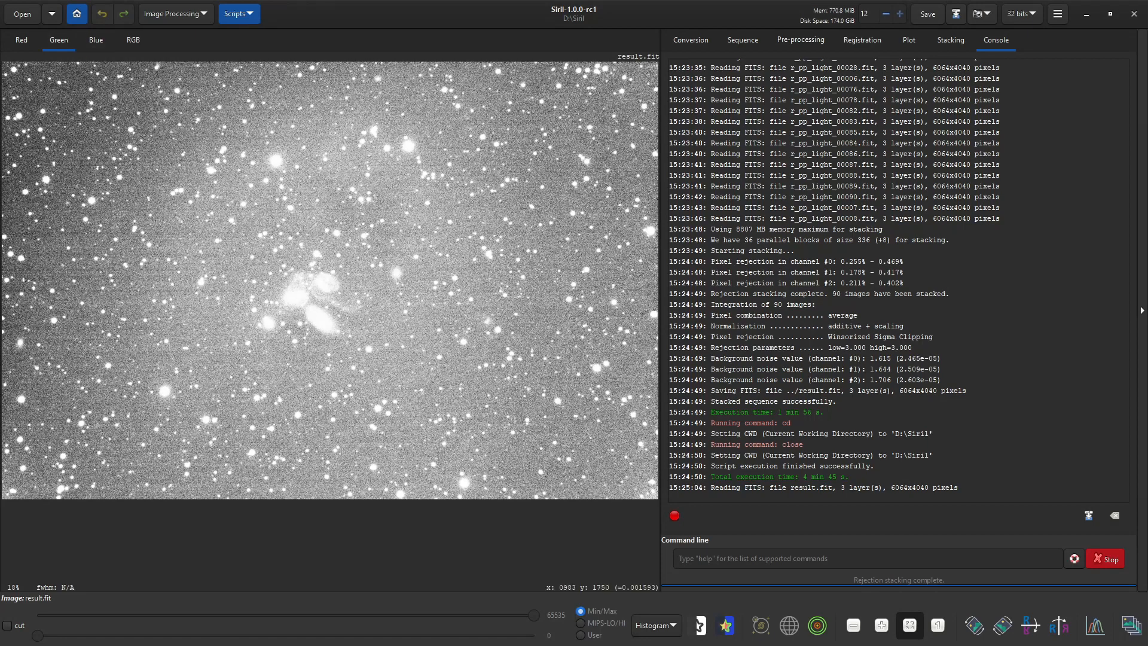
pyautogui.click(94, 41)
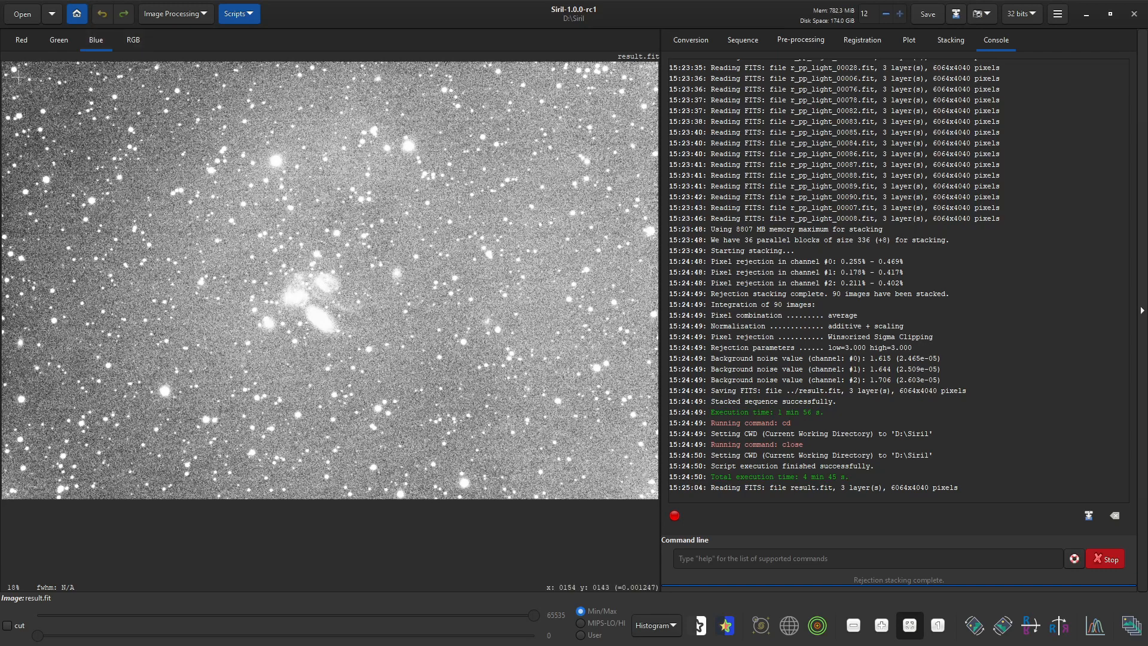
# - Crop the image to a selection of about 5506 × 3811 px, trimming the outer edges
pyautogui.moveTo(18, 77); pyautogui.dragTo(613, 487)
pyautogui.rightClick(364, 324)
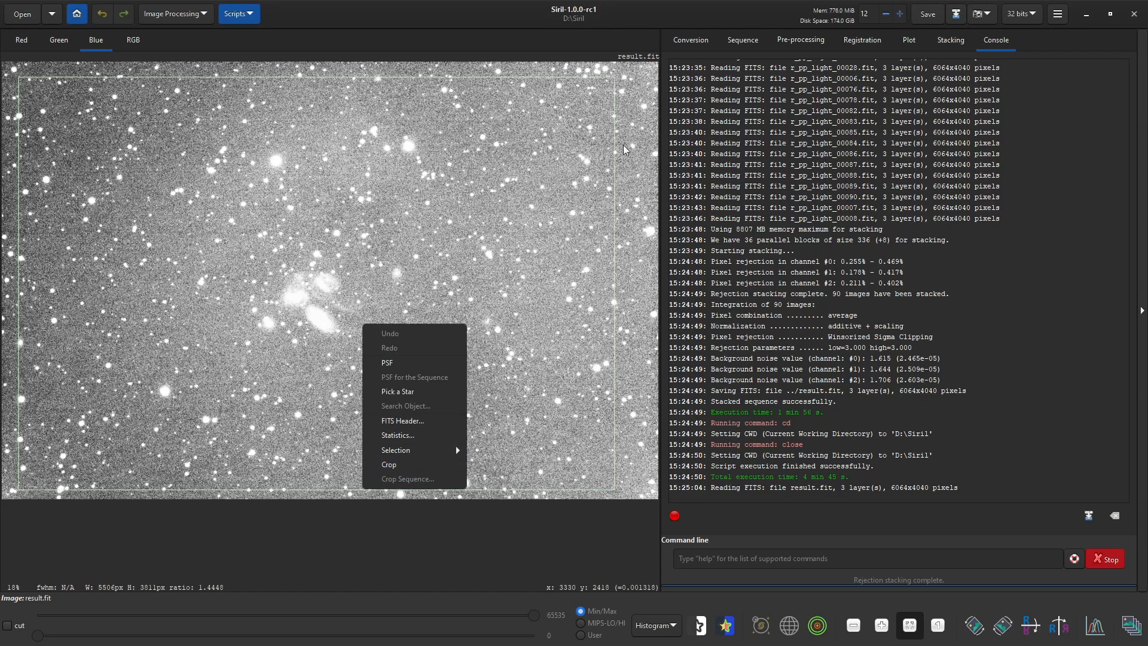
pyautogui.click(401, 470)
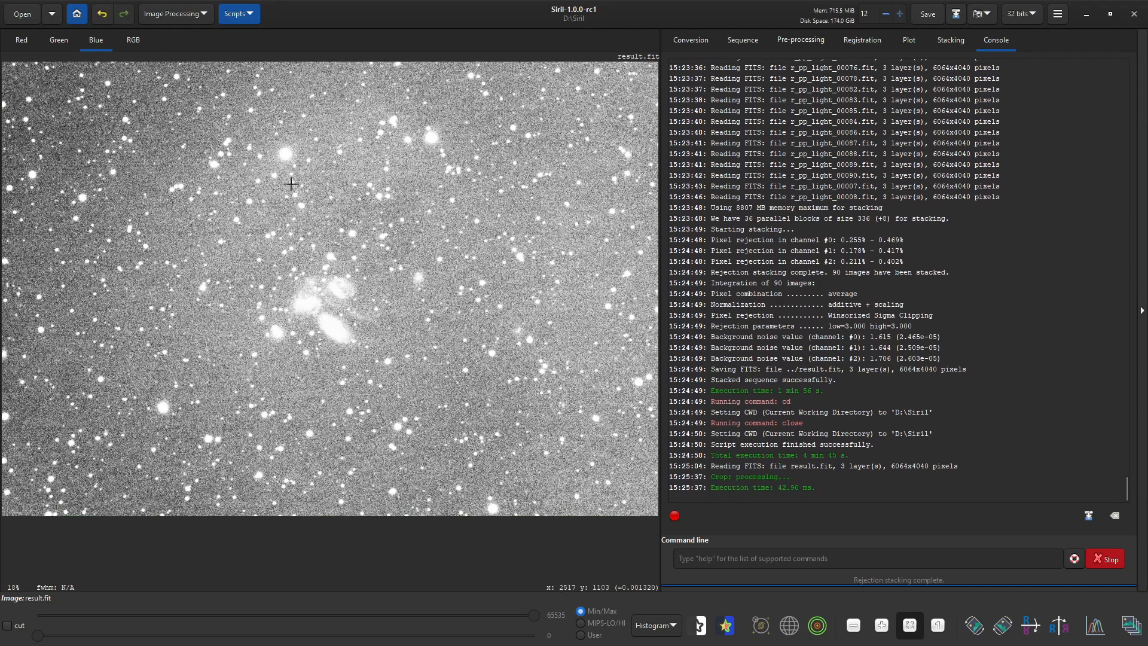
# - Generate Background Extraction samples using polynomial degree order 2 and a tolerance of 0.40
pyautogui.click(173, 13)
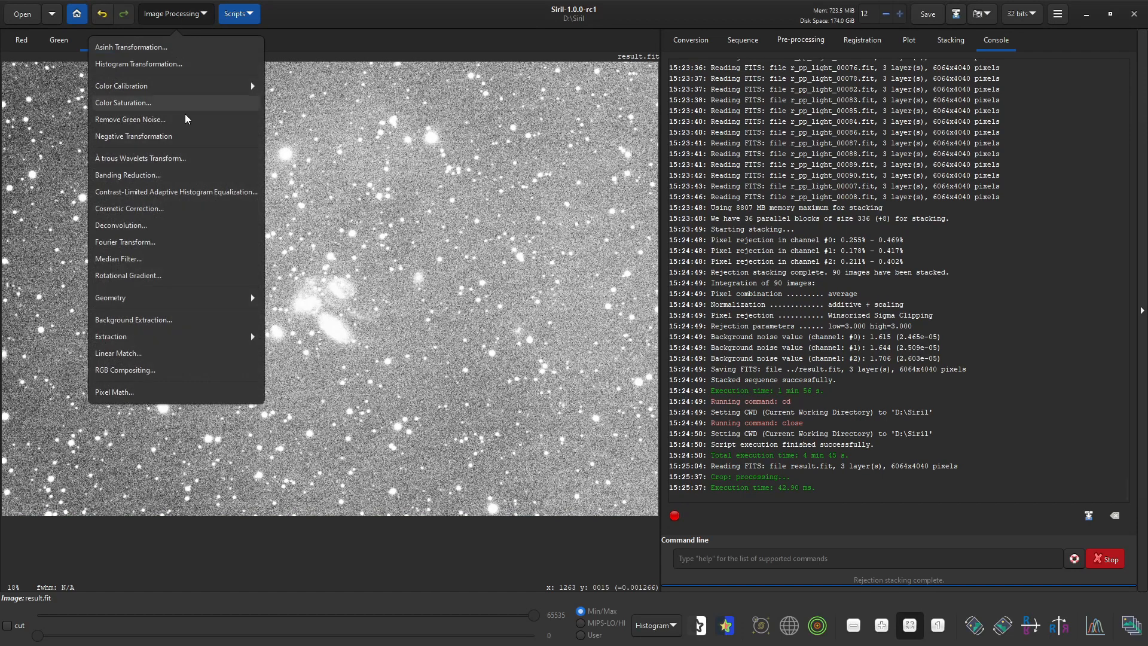
pyautogui.click(157, 319)
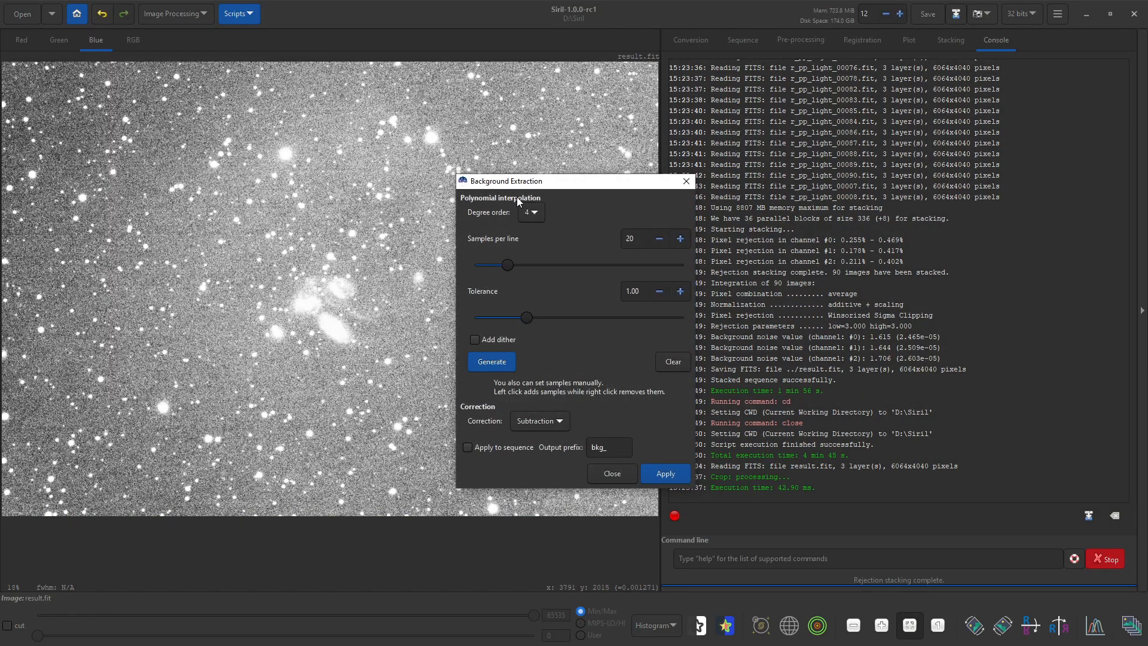
pyautogui.moveTo(525, 188); pyautogui.dragTo(775, 158)
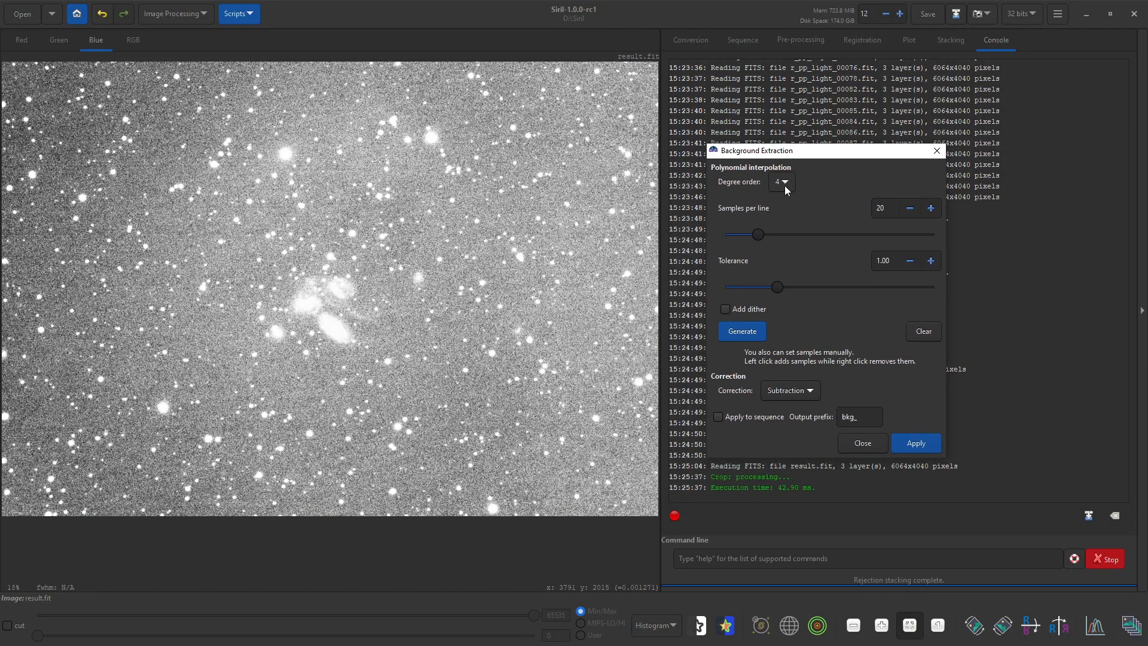
pyautogui.click(784, 185)
pyautogui.click(784, 149)
pyautogui.moveTo(775, 285); pyautogui.dragTo(744, 292)
pyautogui.click(741, 328)
# - Apply the background extraction with Subtraction correction and check the individual color channels and the RGB composite
pyautogui.click(54, 44)
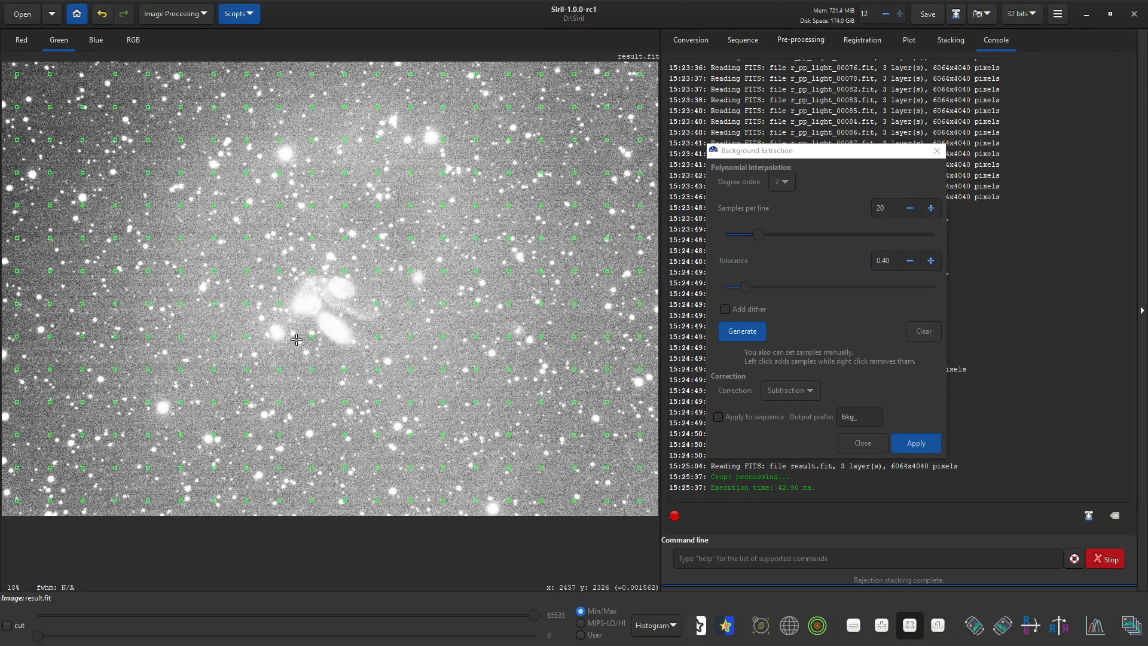
pyautogui.click(909, 445)
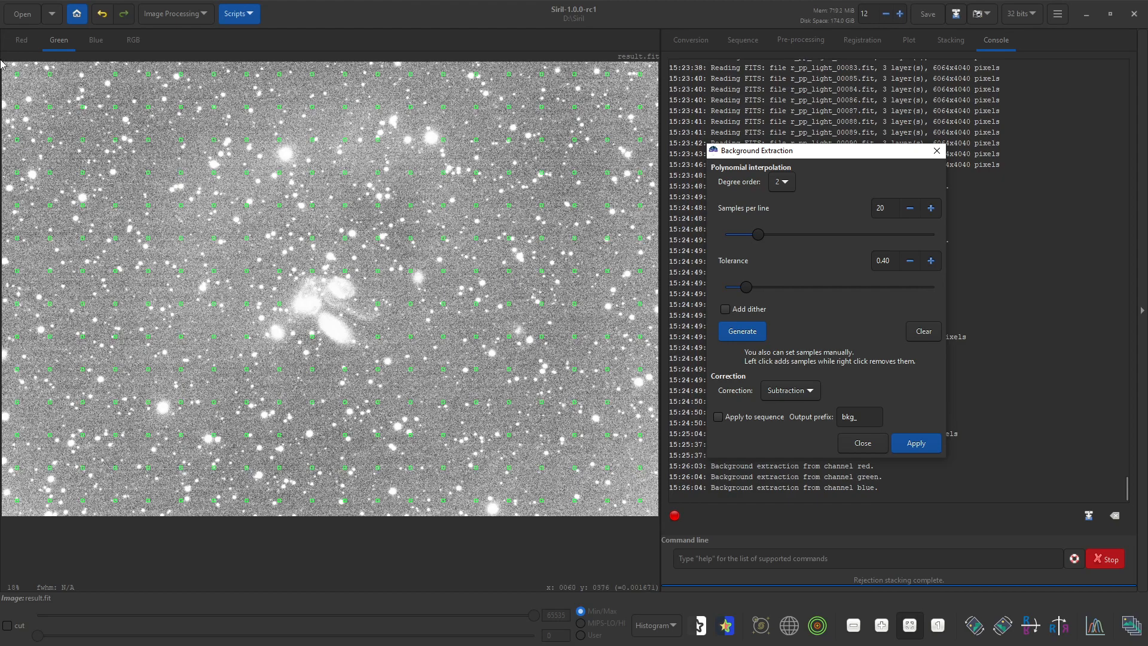
pyautogui.click(14, 41)
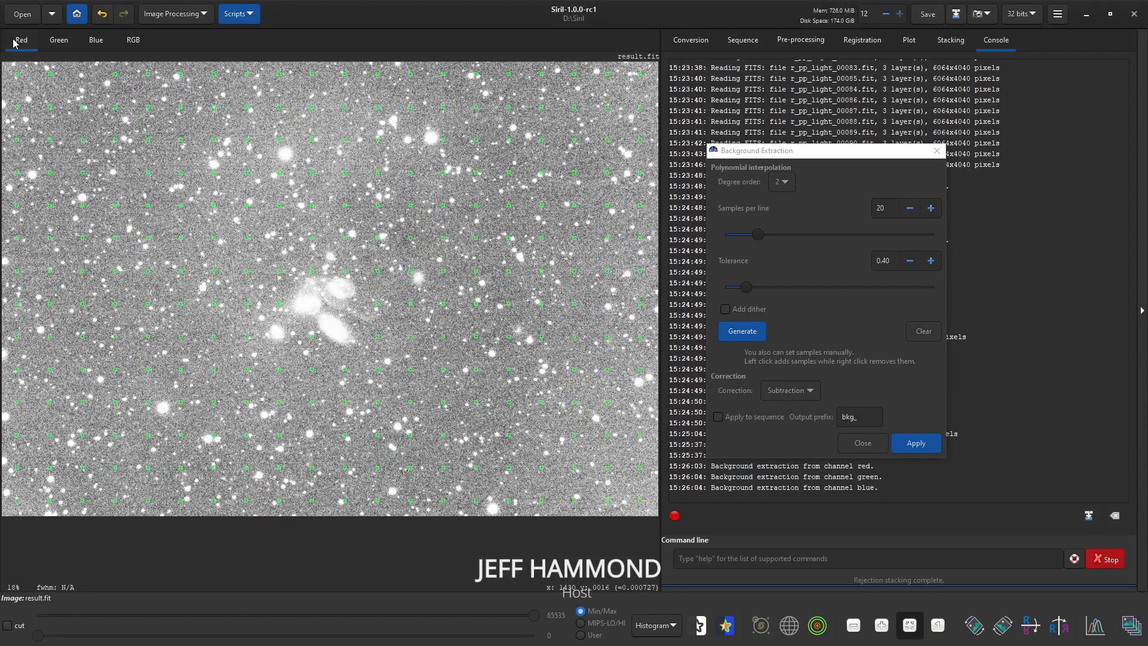
pyautogui.click(68, 42)
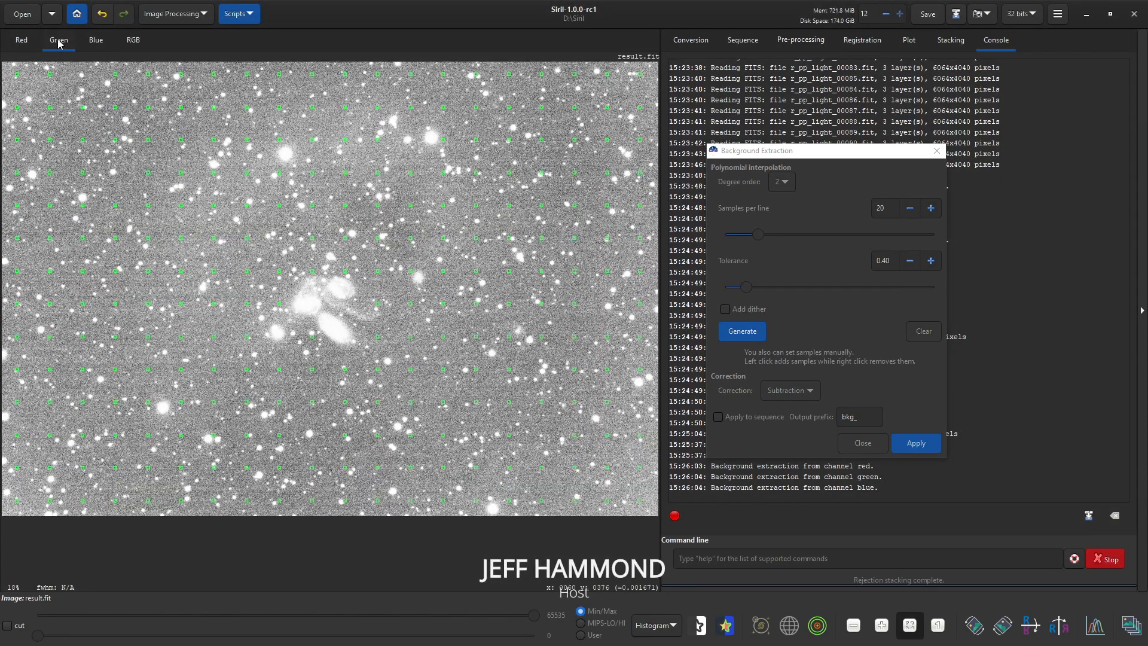
pyautogui.click(92, 42)
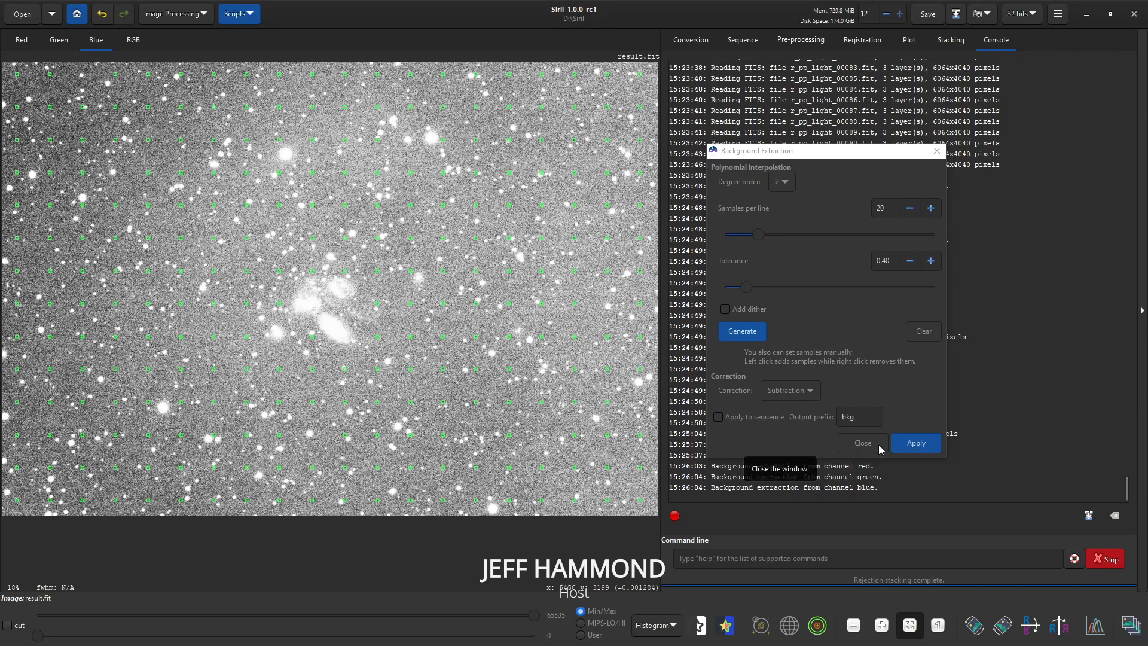
pyautogui.click(912, 445)
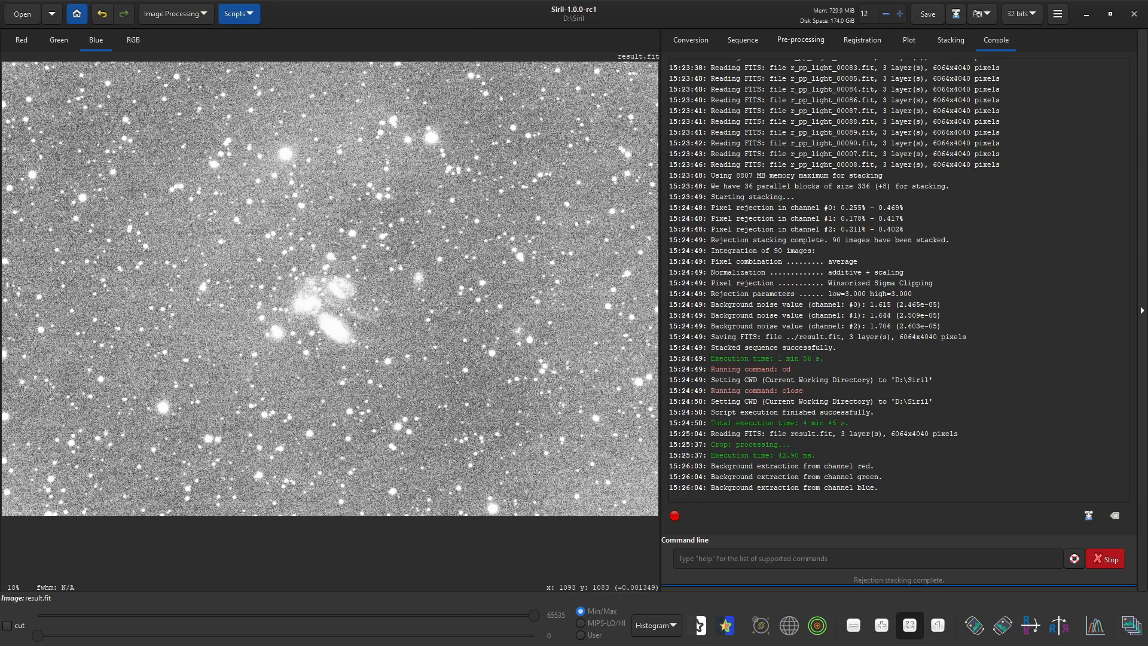
pyautogui.click(133, 42)
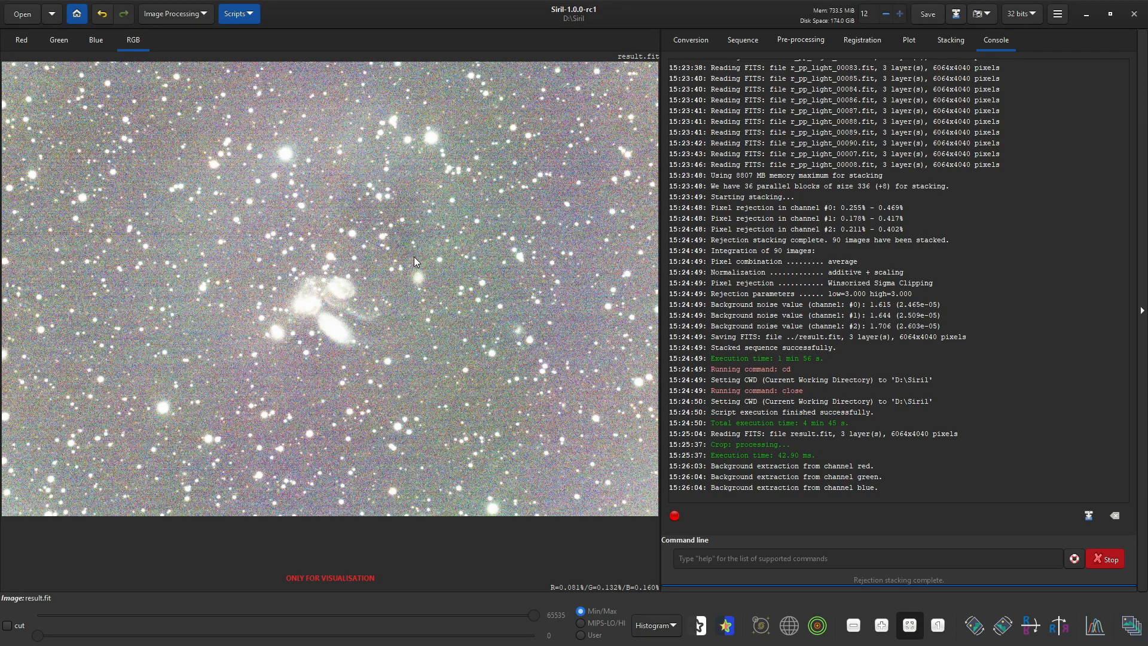
# - On the green channel, set a 231 × 351 px background reference in the image's upper-left area and neutralize the background in Color Calibration
pyautogui.click(67, 40)
pyautogui.click(185, 18)
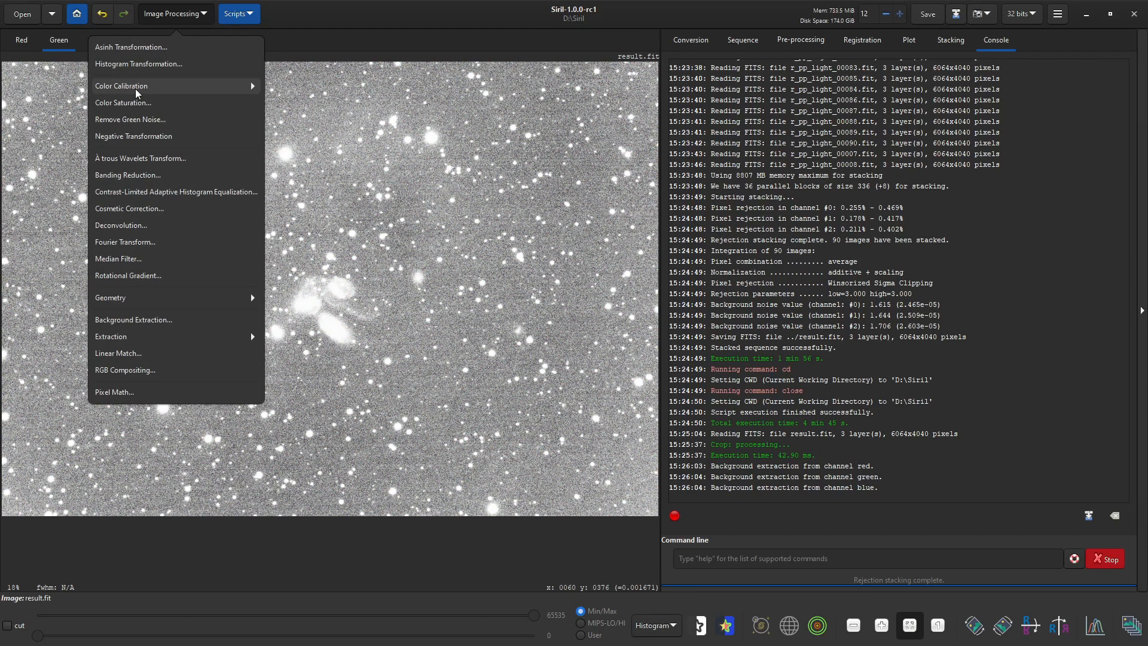
pyautogui.moveTo(137, 90)
pyautogui.click(138, 70)
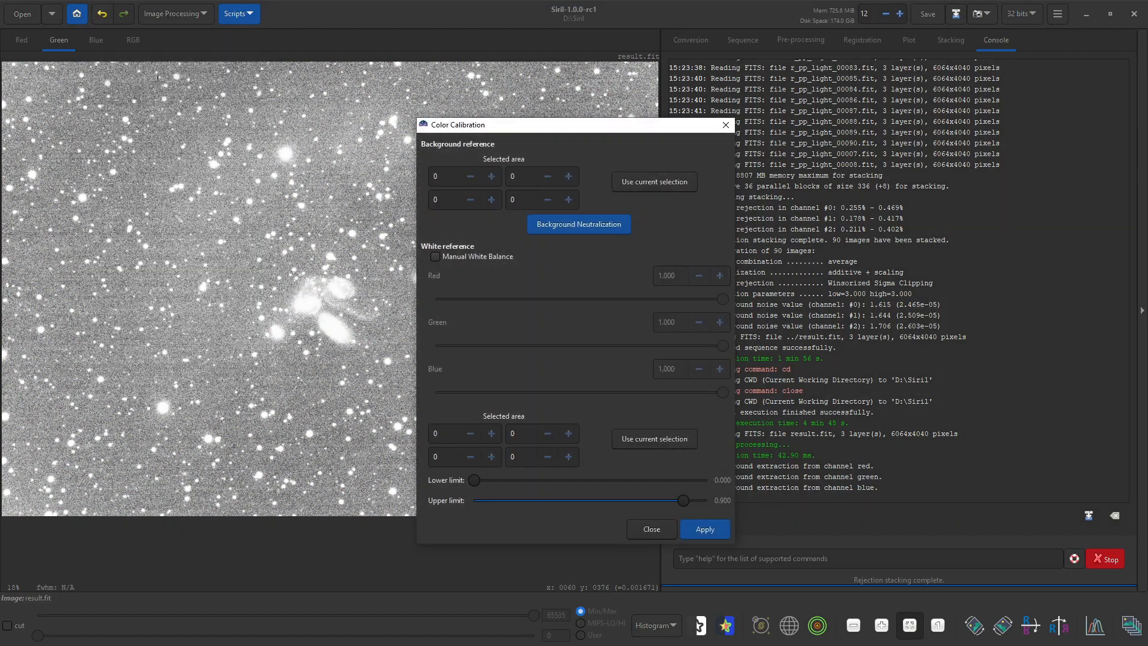
pyautogui.moveTo(512, 129); pyautogui.dragTo(840, 105)
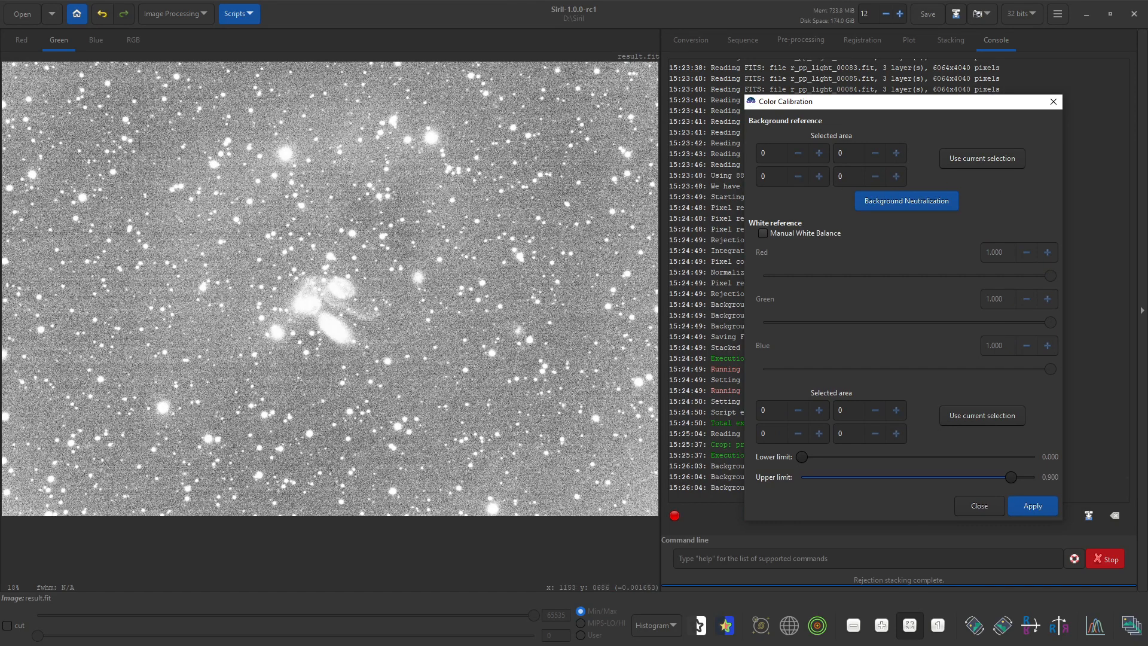
pyautogui.moveTo(139, 139); pyautogui.dragTo(166, 180)
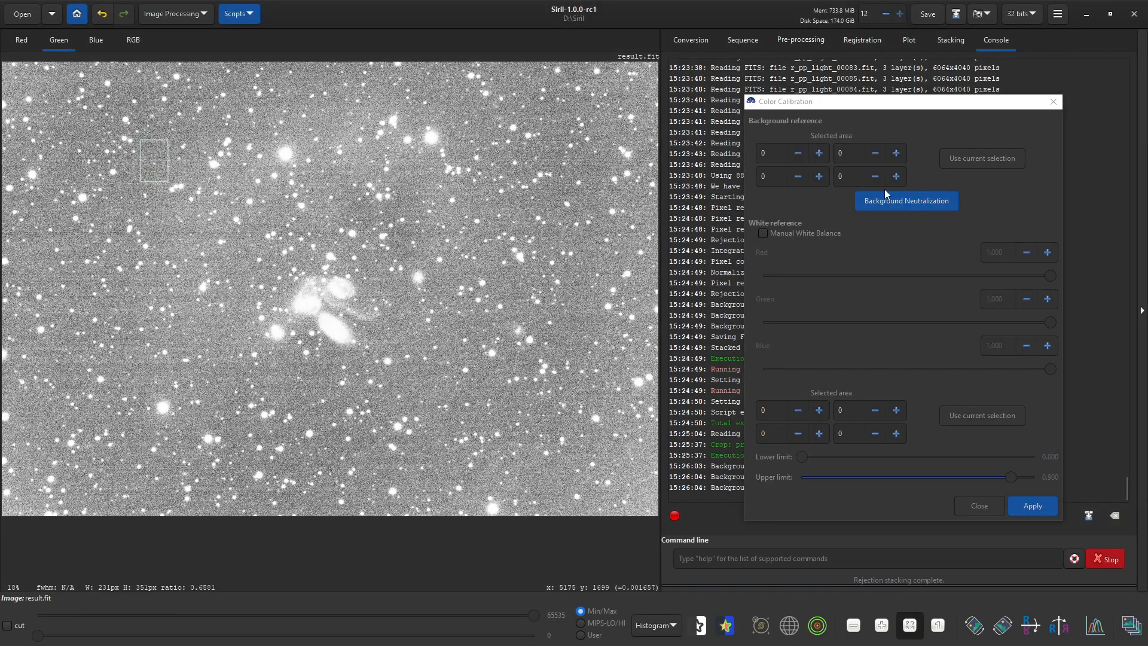
pyautogui.click(987, 159)
pyautogui.click(907, 204)
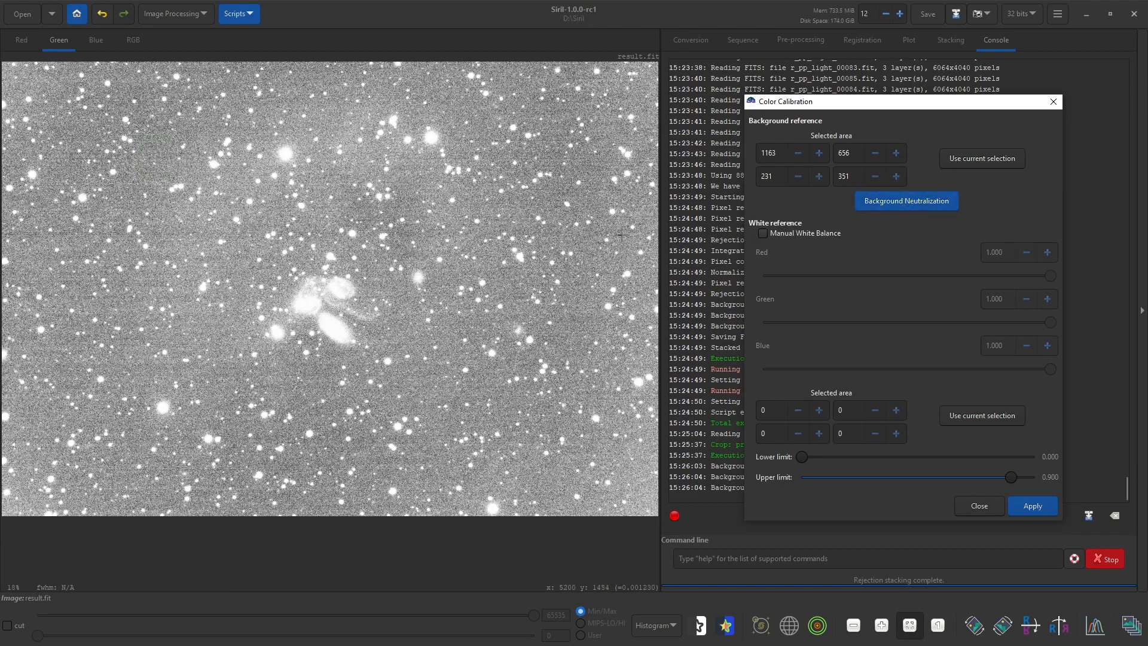
# - On the red channel, set a 181 × 265 px background reference in the image's upper-left area and run Background Neutralization
pyautogui.click(91, 42)
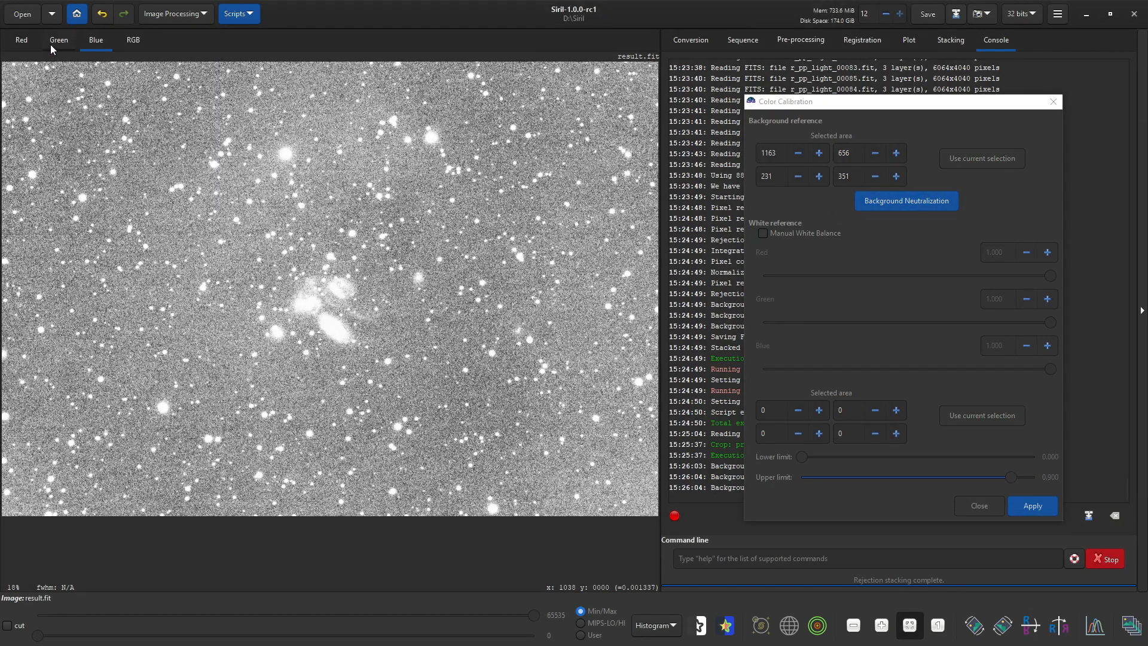
pyautogui.click(24, 38)
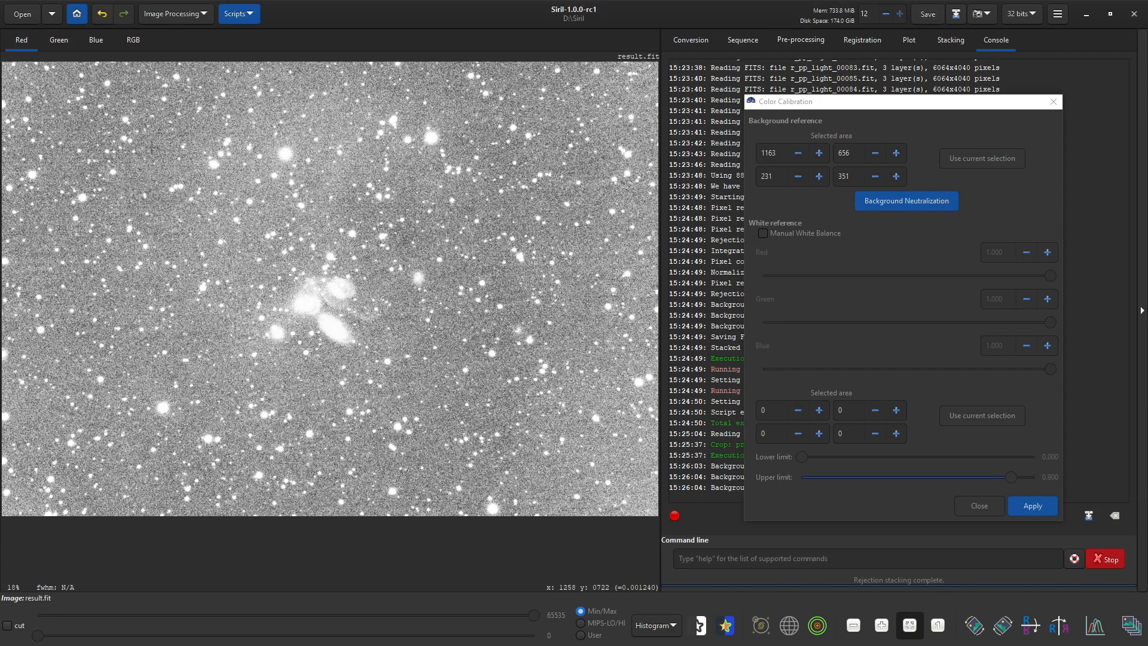
pyautogui.moveTo(147, 147); pyautogui.dragTo(168, 176)
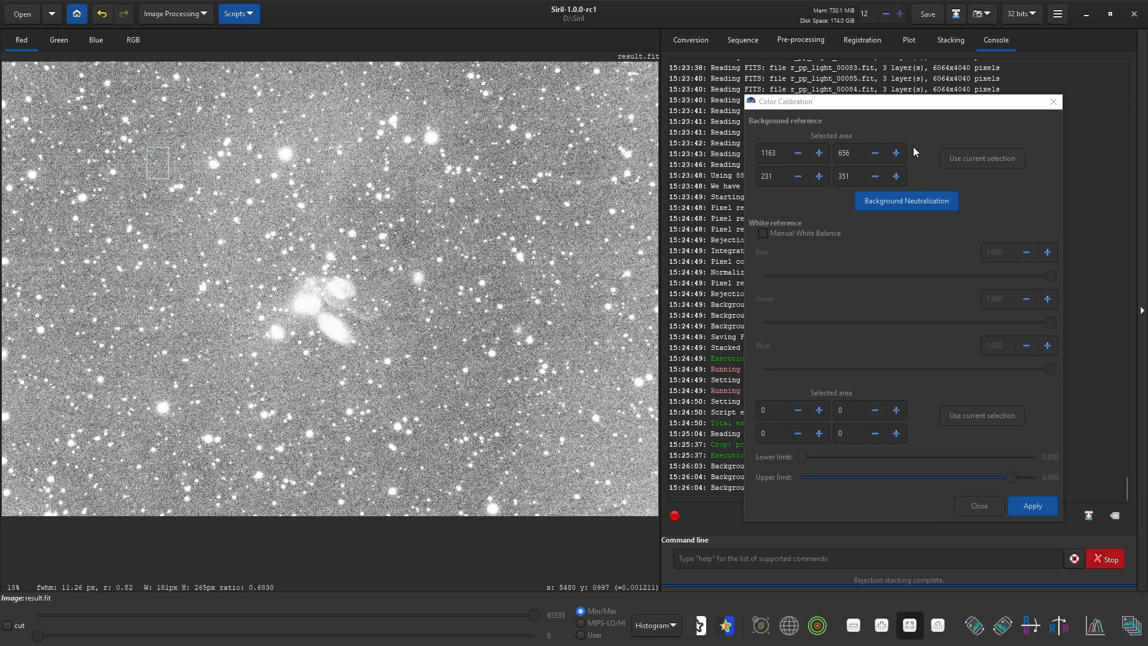
pyautogui.click(984, 159)
pyautogui.click(983, 159)
pyautogui.click(908, 200)
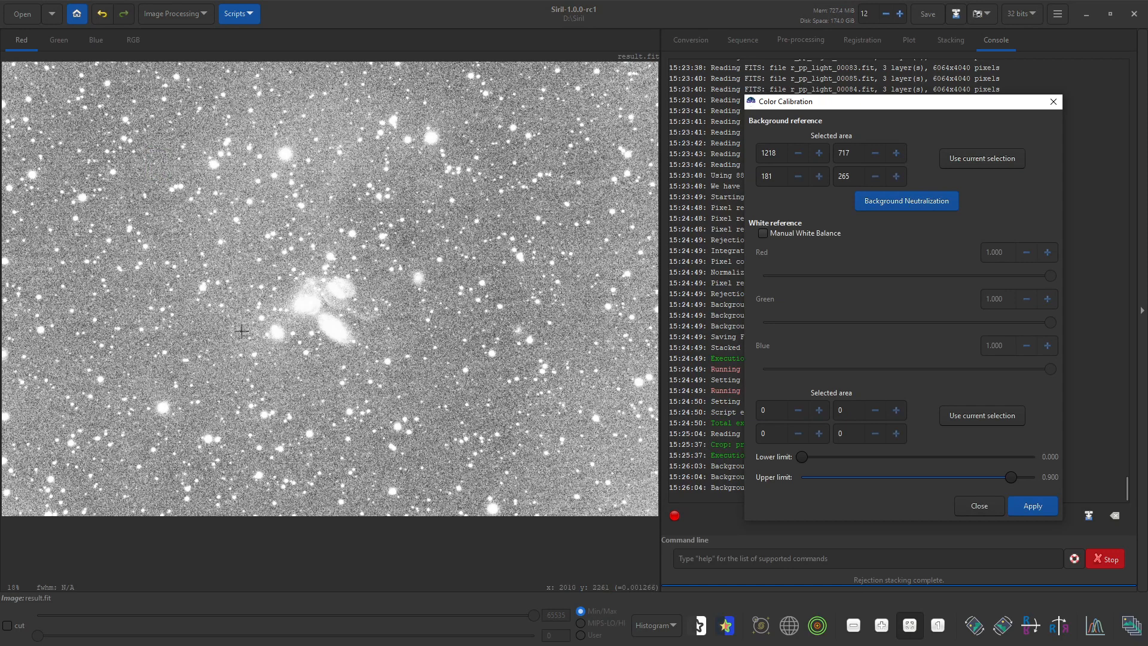
# - Set a 968 × 672 px white reference around the central galaxy group, apply the color calibration, and view the RGB composite
pyautogui.moveTo(258, 351); pyautogui.dragTo(375, 271)
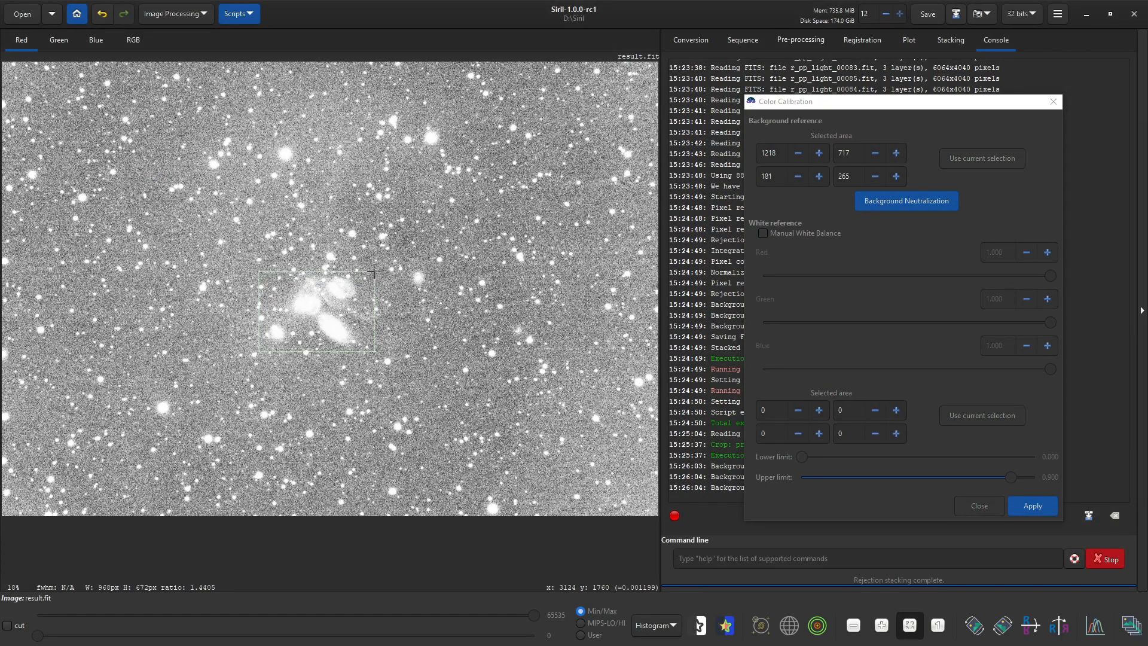
pyautogui.click(985, 412)
pyautogui.click(1036, 503)
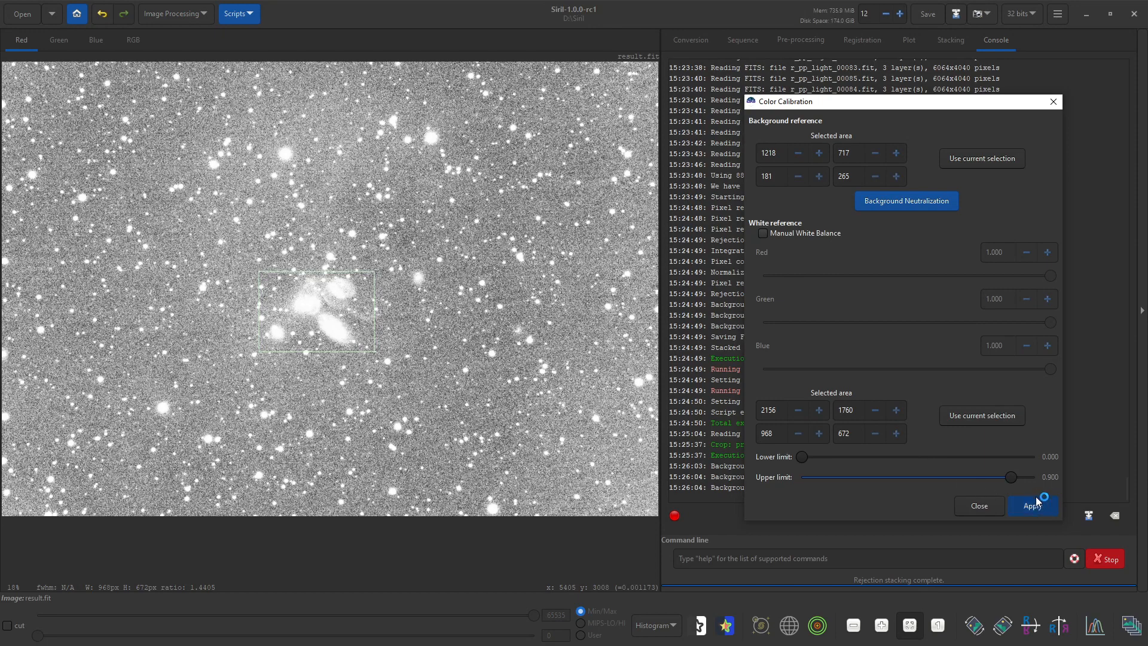
pyautogui.click(132, 40)
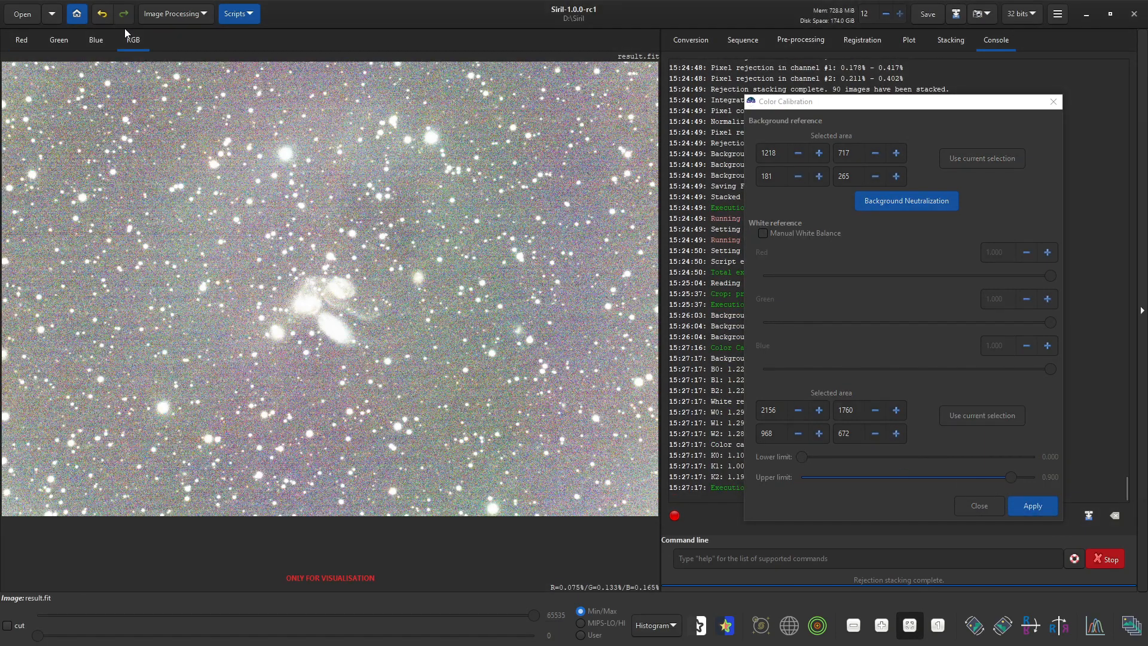
# - Remove green noise with the Average Neutral protection method and Preserve lightness enabled
pyautogui.click(172, 16)
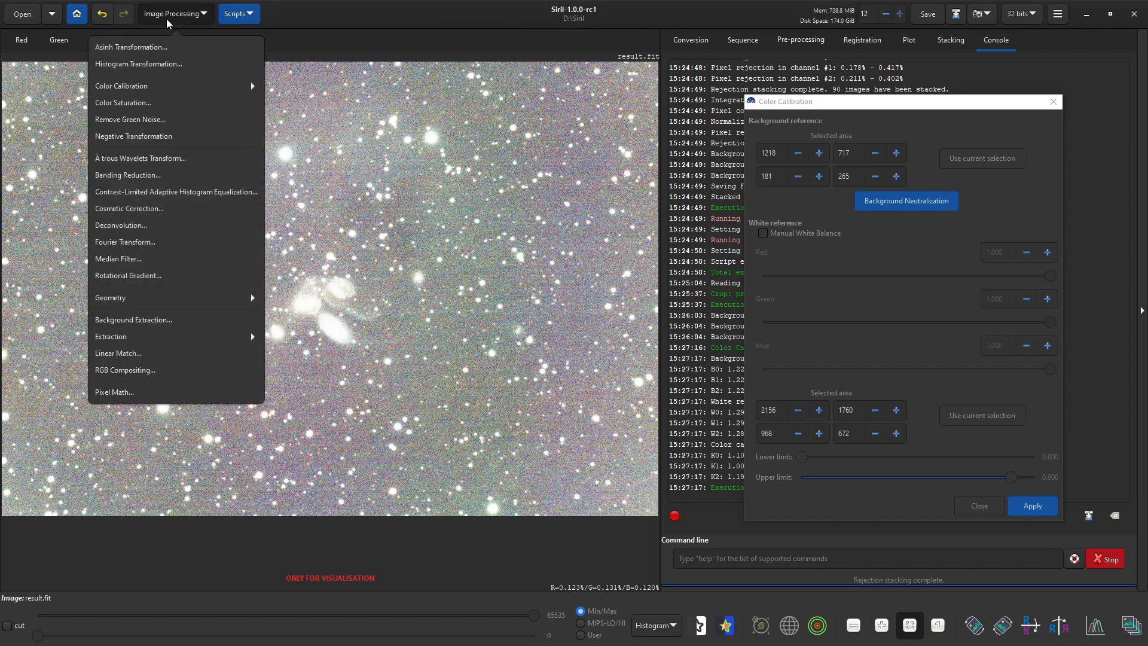
pyautogui.click(129, 119)
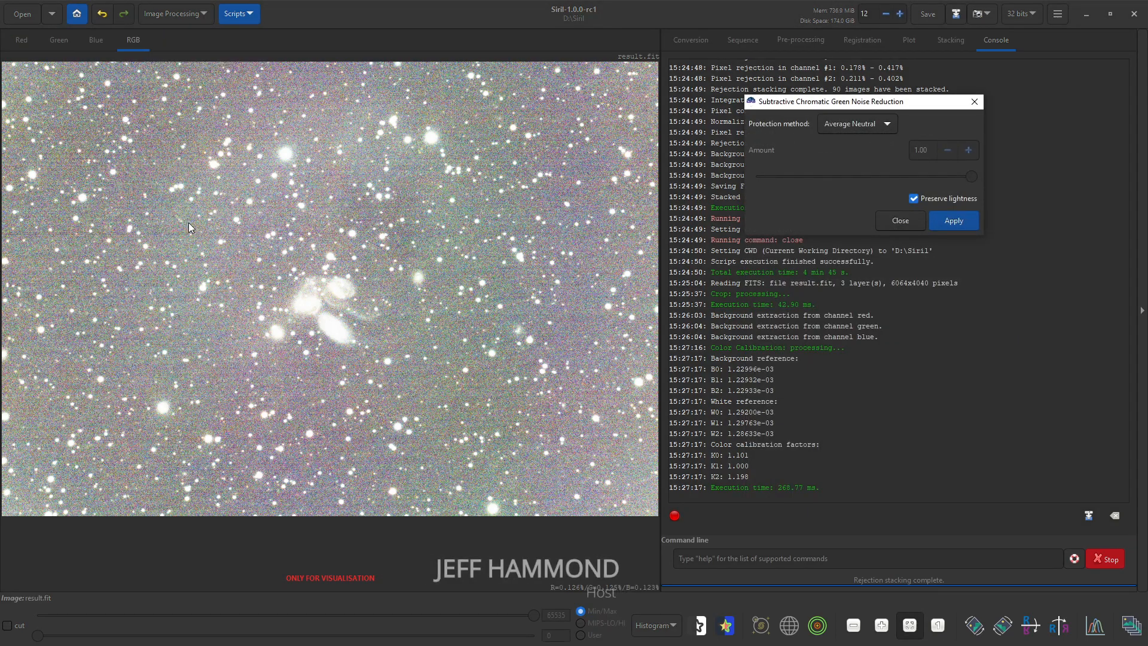
pyautogui.click(955, 222)
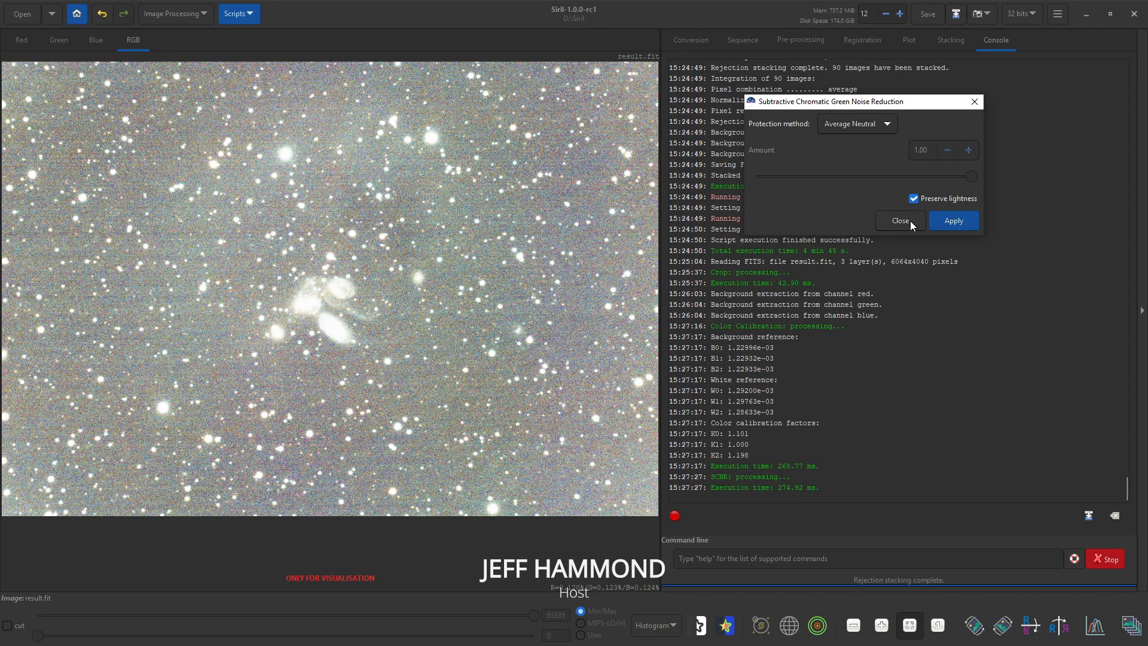
pyautogui.click(910, 221)
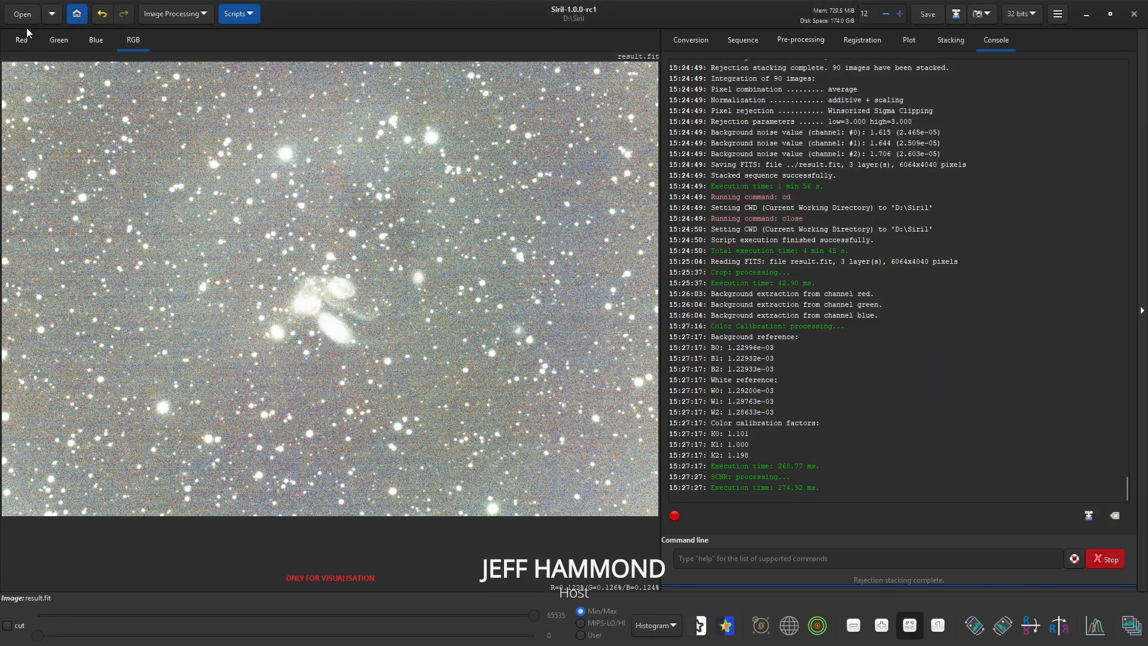
# - Neutralize the background on the green channel using a 351 × 300 px reference left of the galaxies, and switch to the blue channel
pyautogui.click(89, 40)
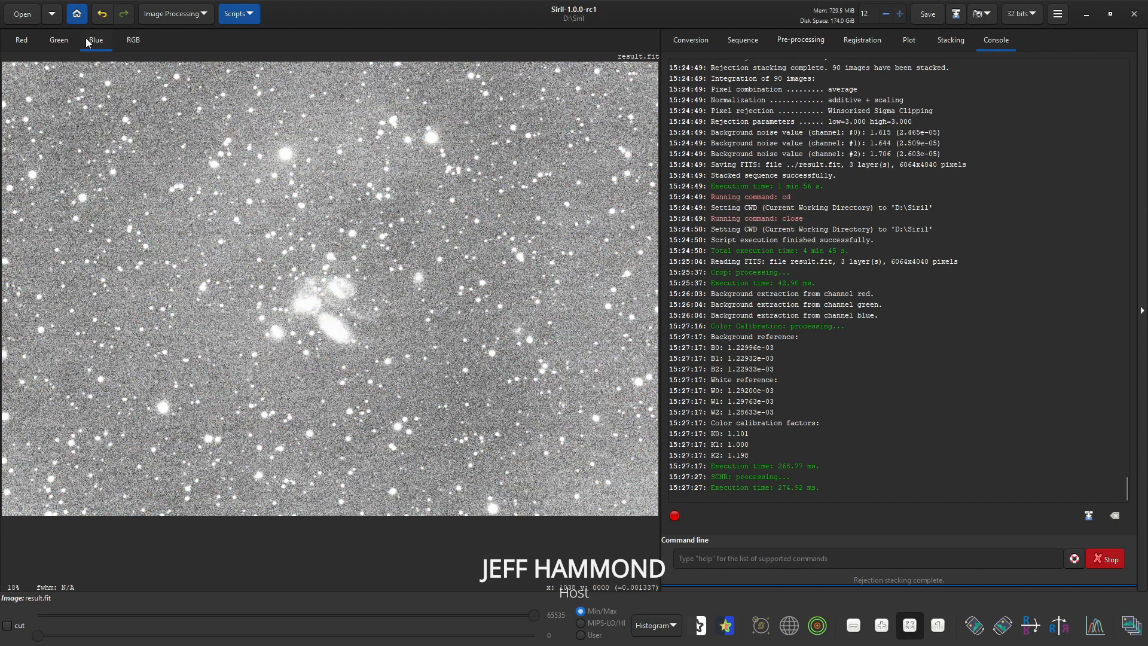
pyautogui.click(55, 38)
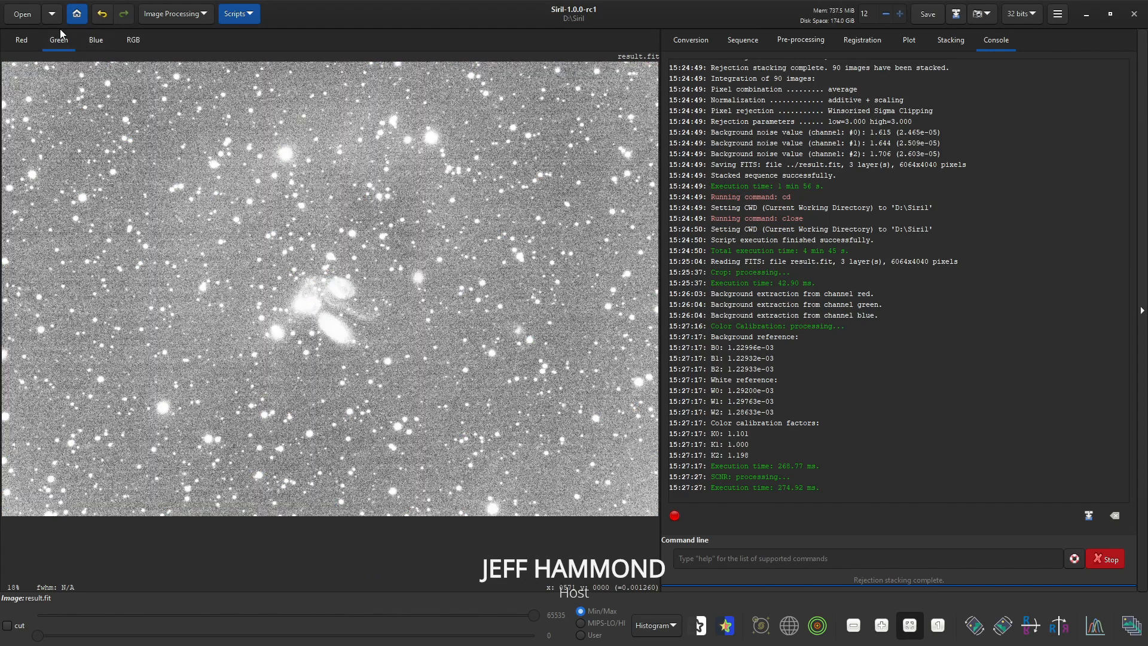
pyautogui.click(175, 15)
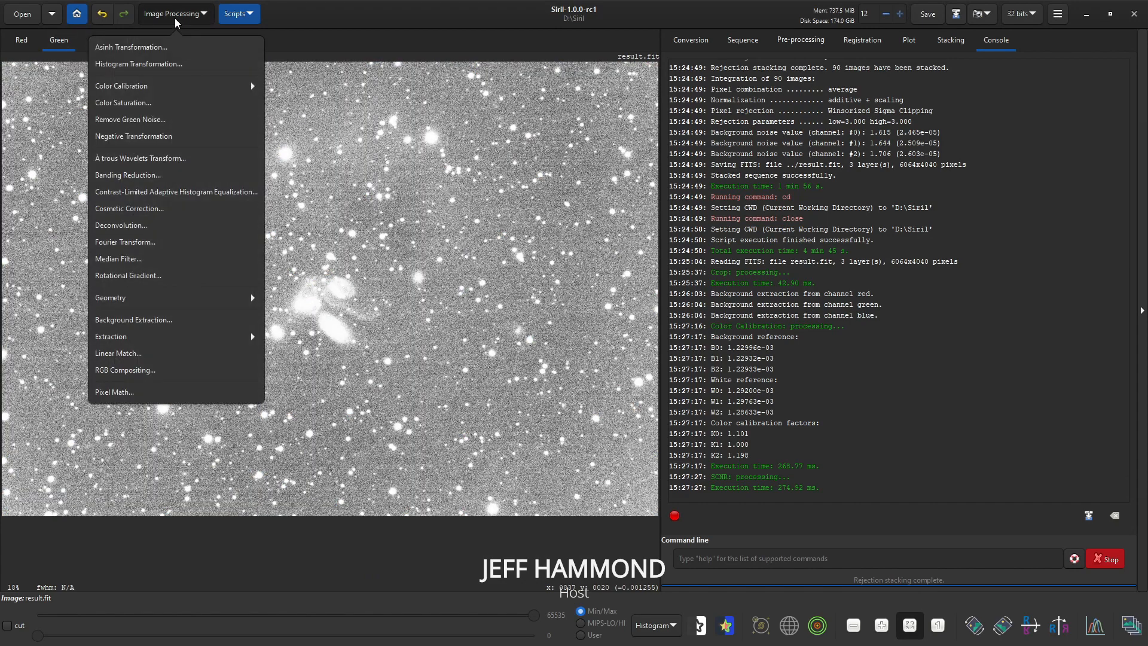
pyautogui.click(157, 89)
pyautogui.click(158, 73)
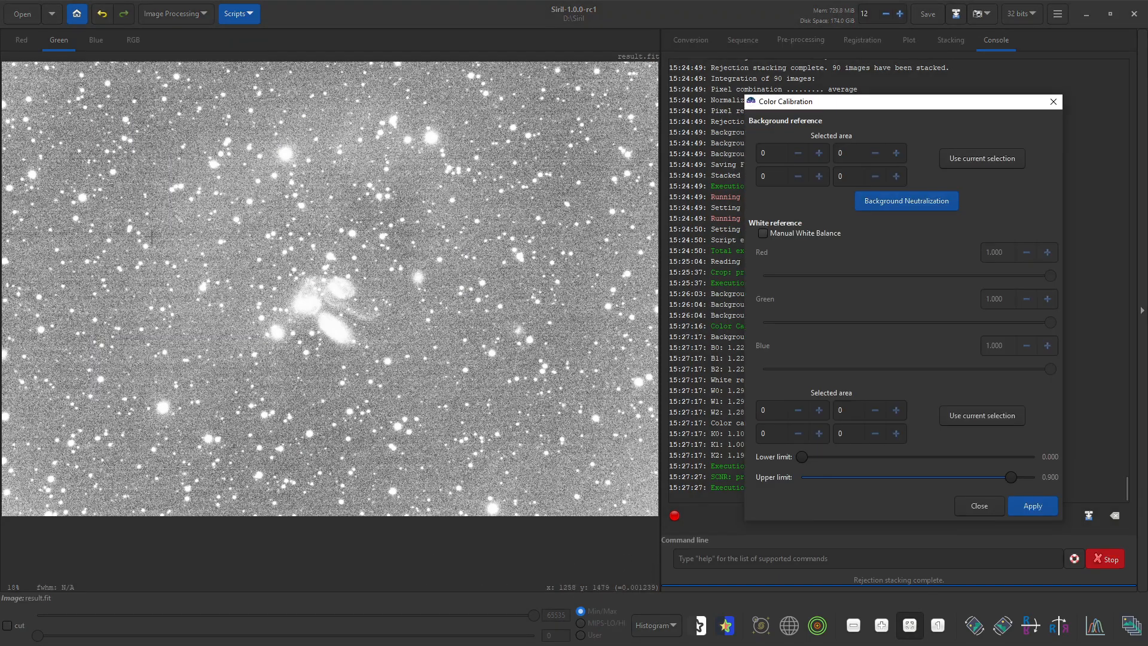
pyautogui.moveTo(154, 227); pyautogui.dragTo(194, 262)
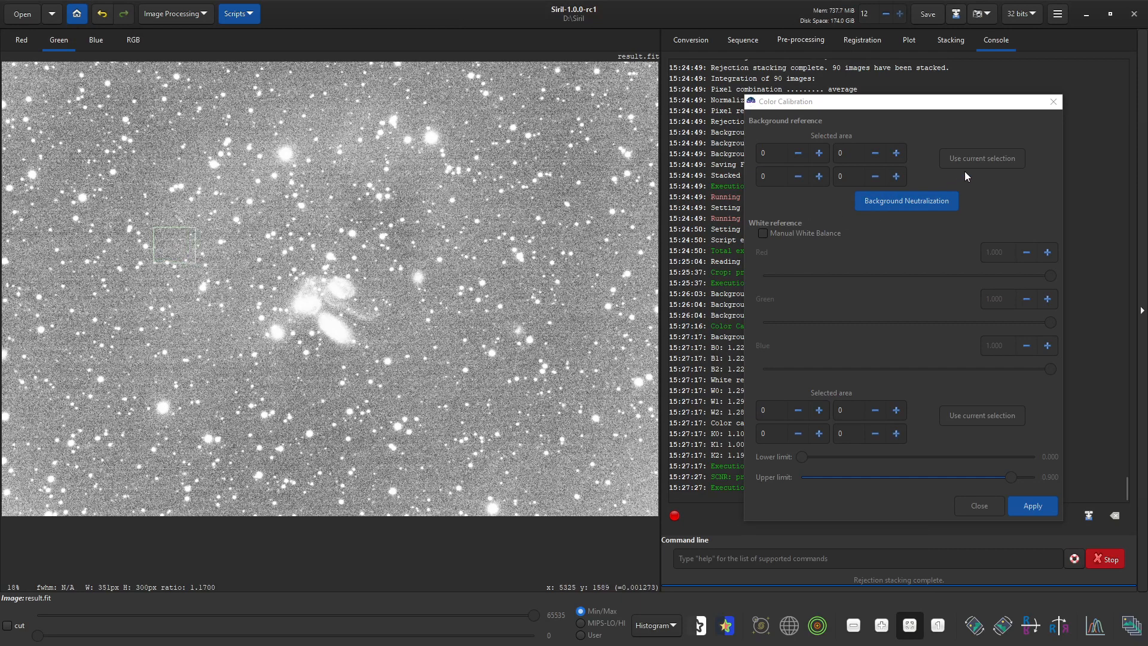
pyautogui.click(981, 159)
pyautogui.click(920, 203)
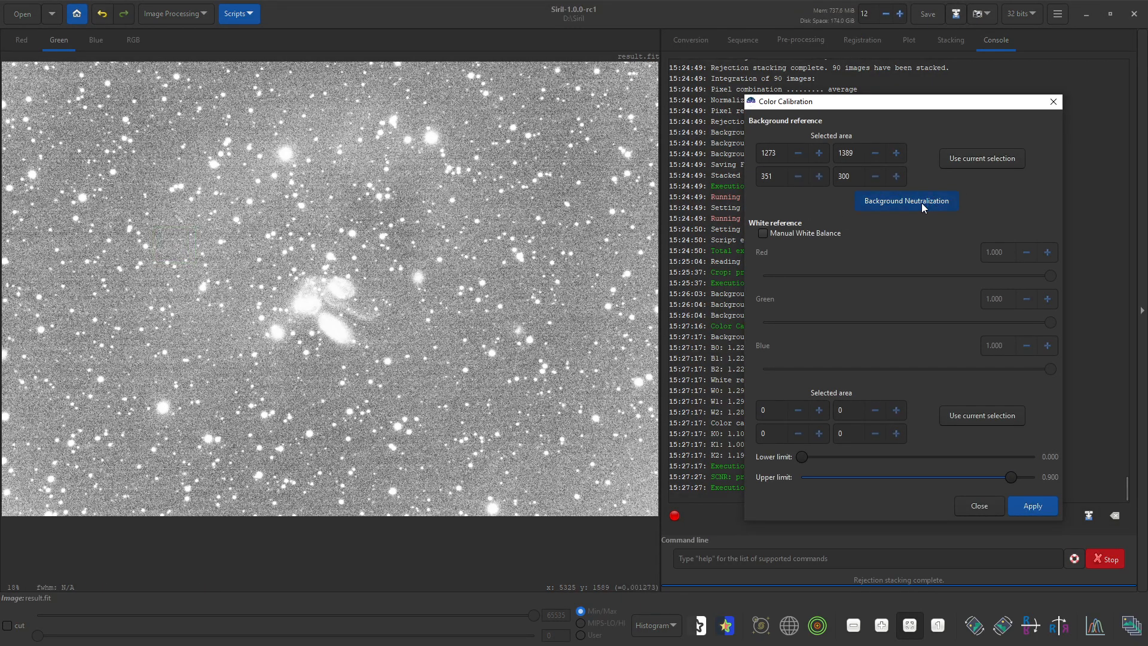
pyautogui.click(89, 42)
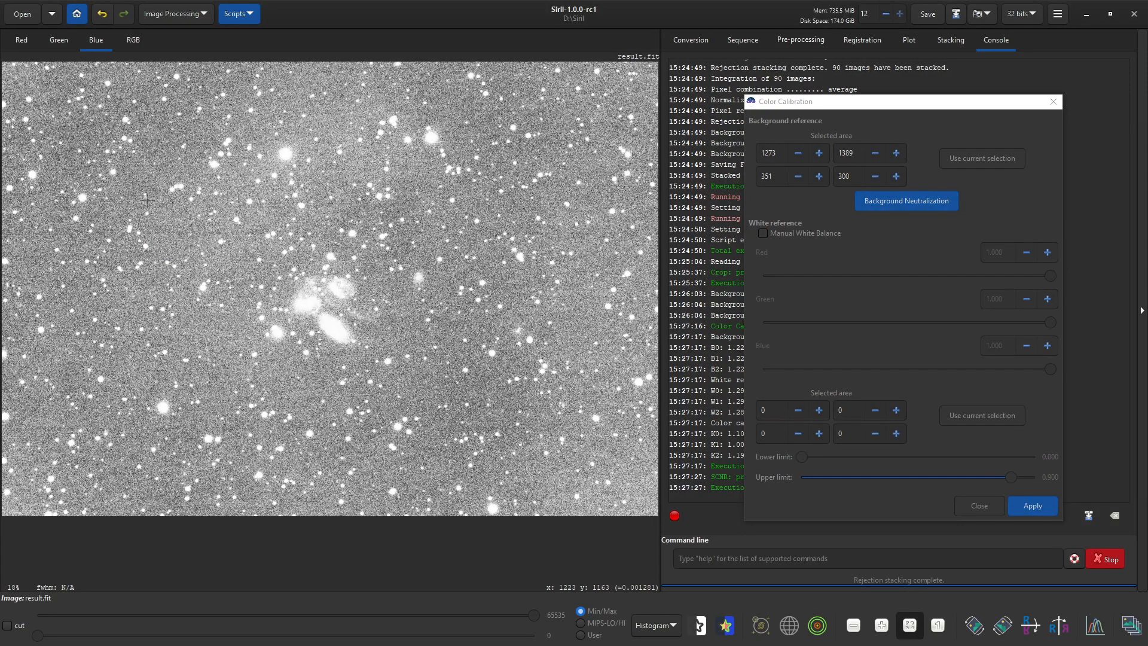
# - On the blue channel, set a 346 × 476 px background reference in the image's upper-left area and run Background Neutralization
pyautogui.moveTo(147, 199); pyautogui.dragTo(189, 257)
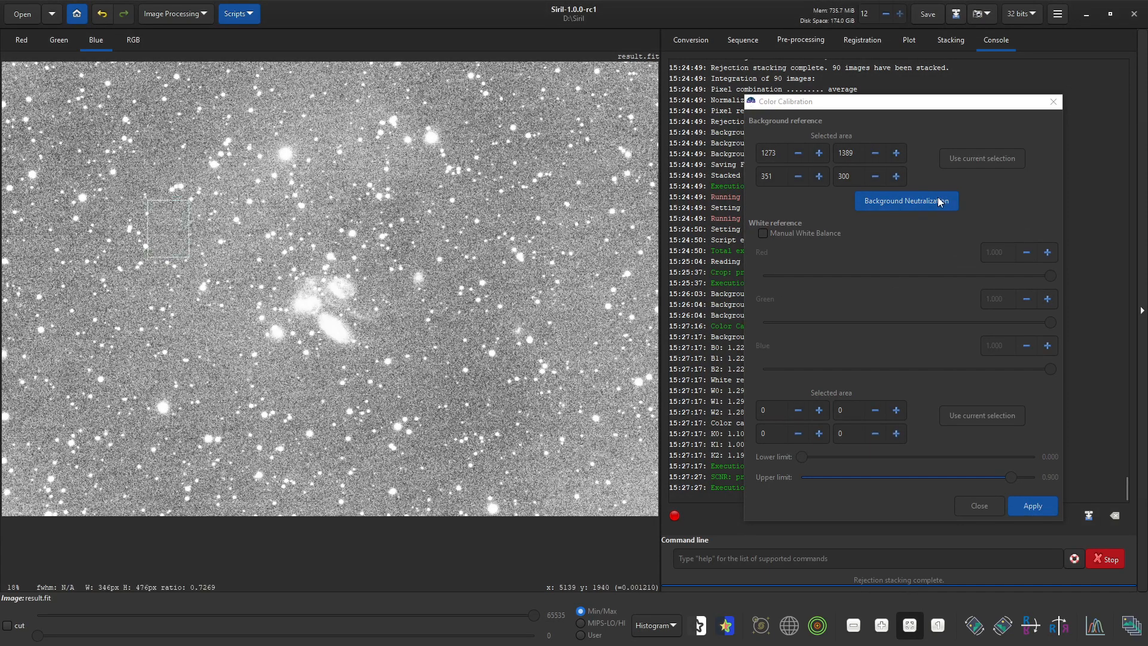
pyautogui.click(975, 166)
pyautogui.click(927, 203)
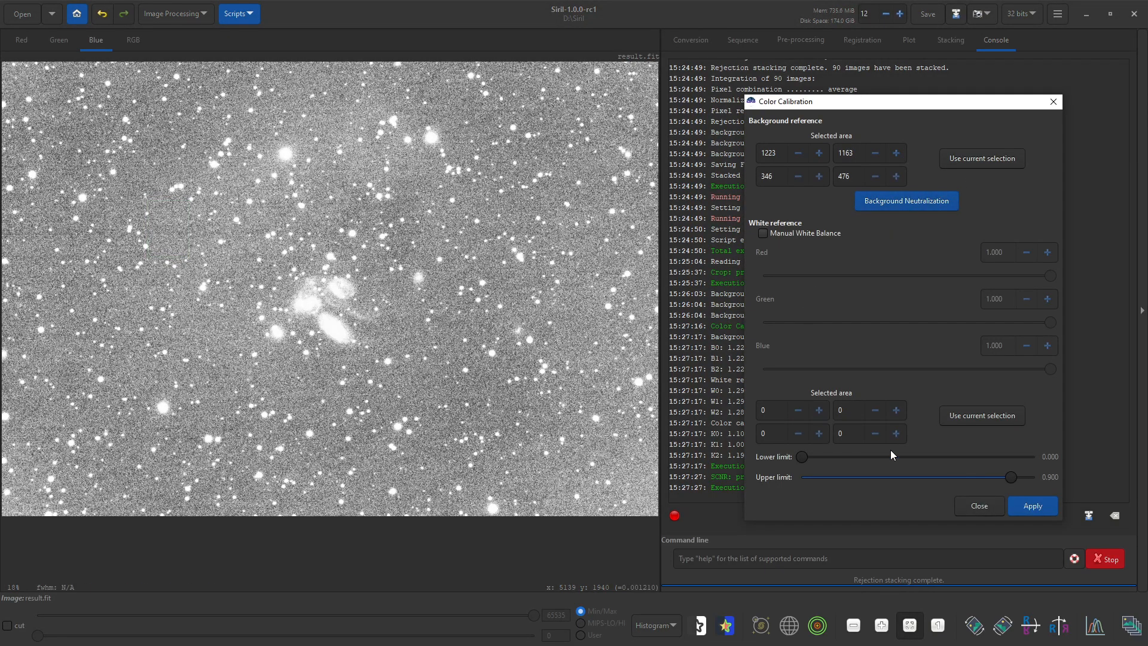
# - Set a 917 × 667 px white reference around the central galaxy group, apply the color calibration, and view the RGB composite
pyautogui.moveTo(370, 356); pyautogui.dragTo(260, 277)
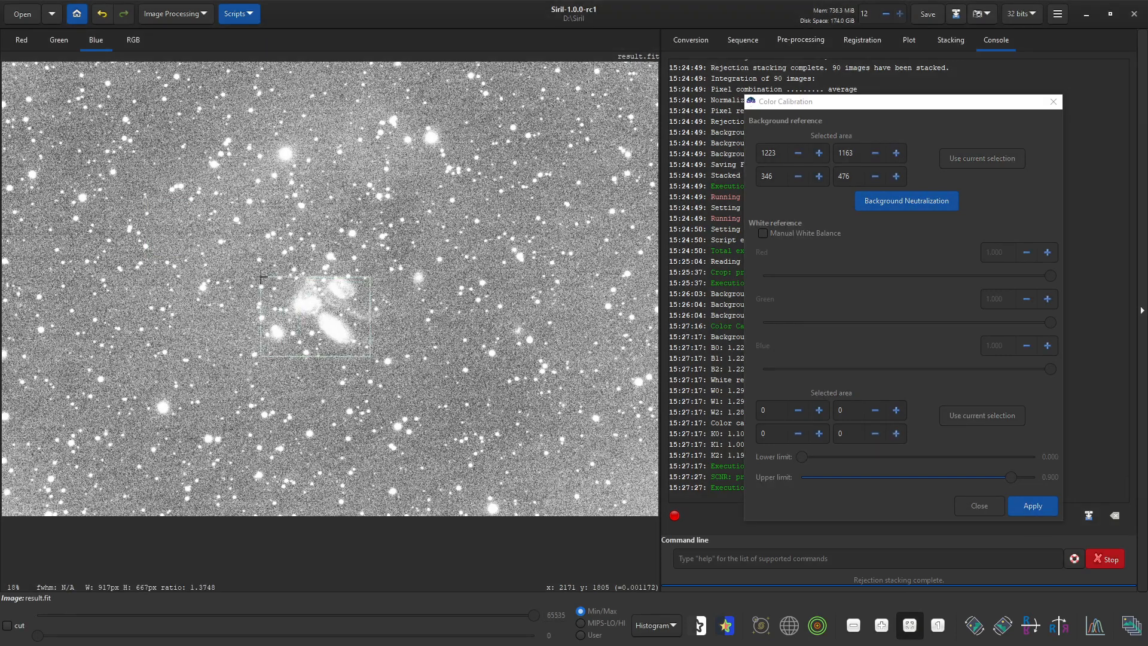
pyautogui.click(990, 415)
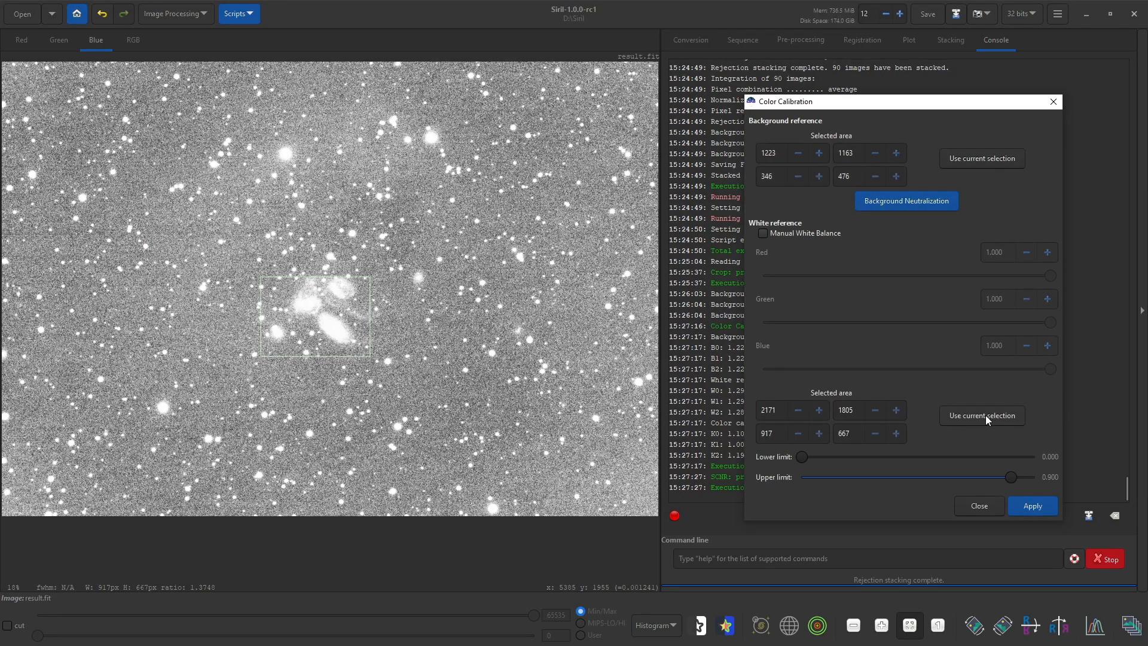
pyautogui.click(1041, 508)
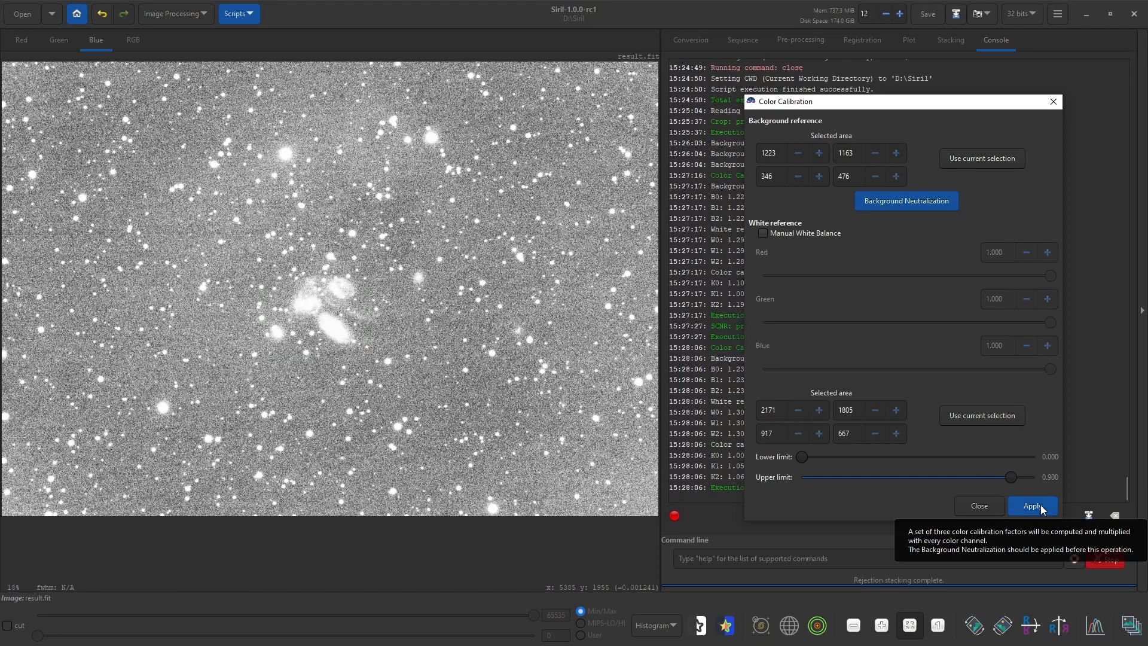
pyautogui.click(135, 39)
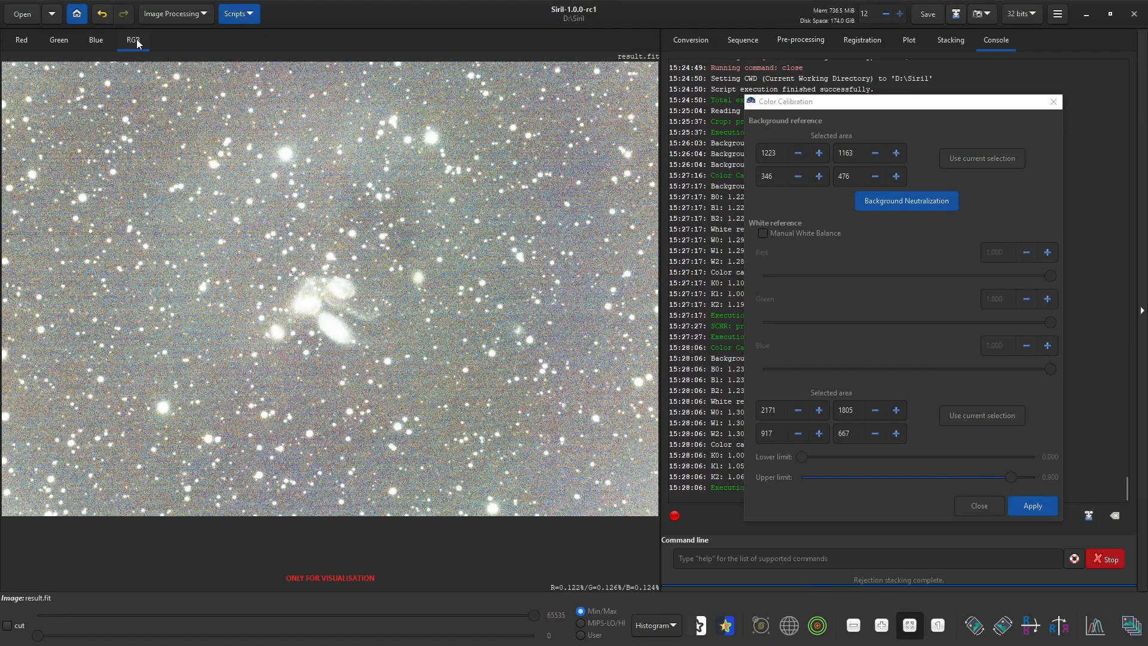
# - Remove green noise from the RGB image again with Average Neutral protection and Preserve lightness enabled
pyautogui.click(173, 13)
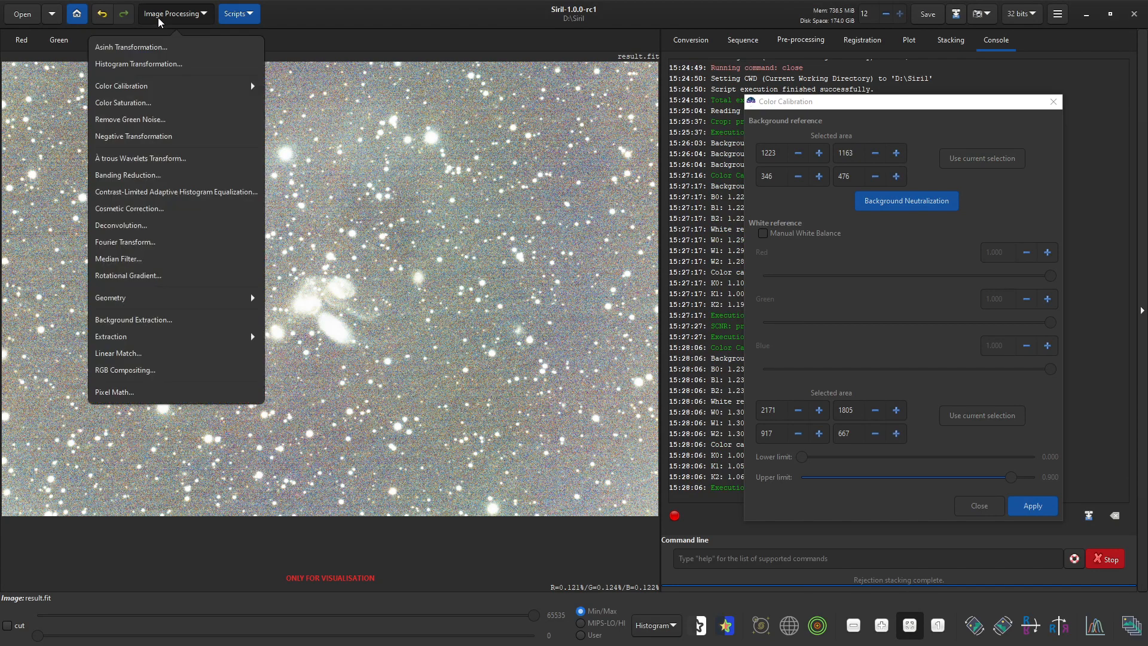
pyautogui.click(133, 119)
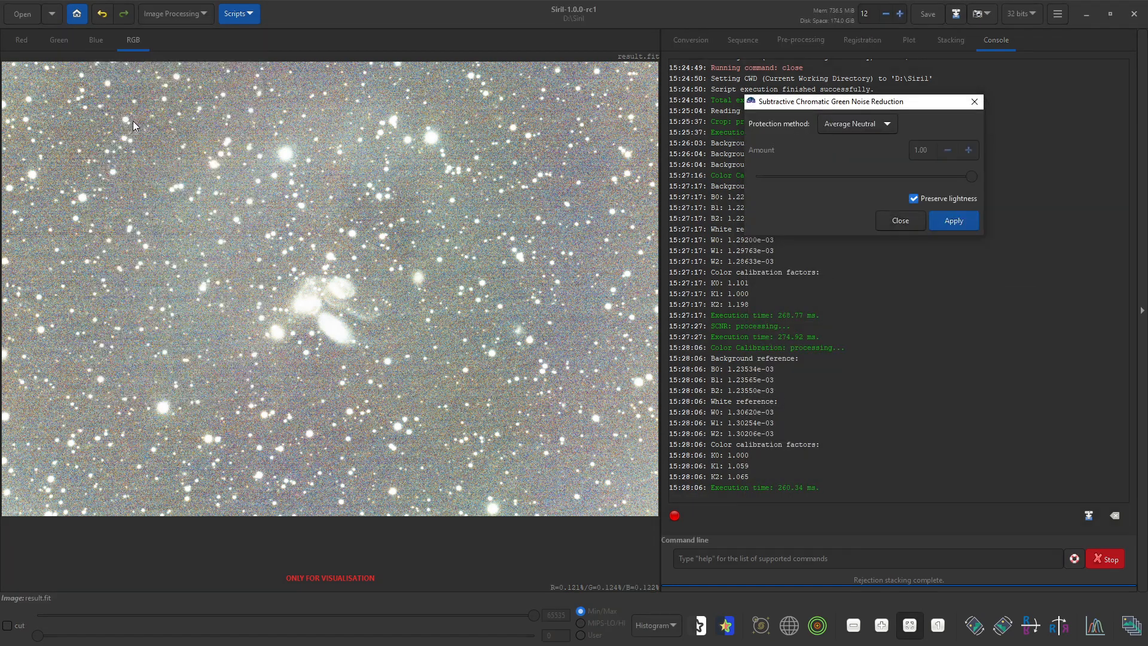
pyautogui.click(900, 220)
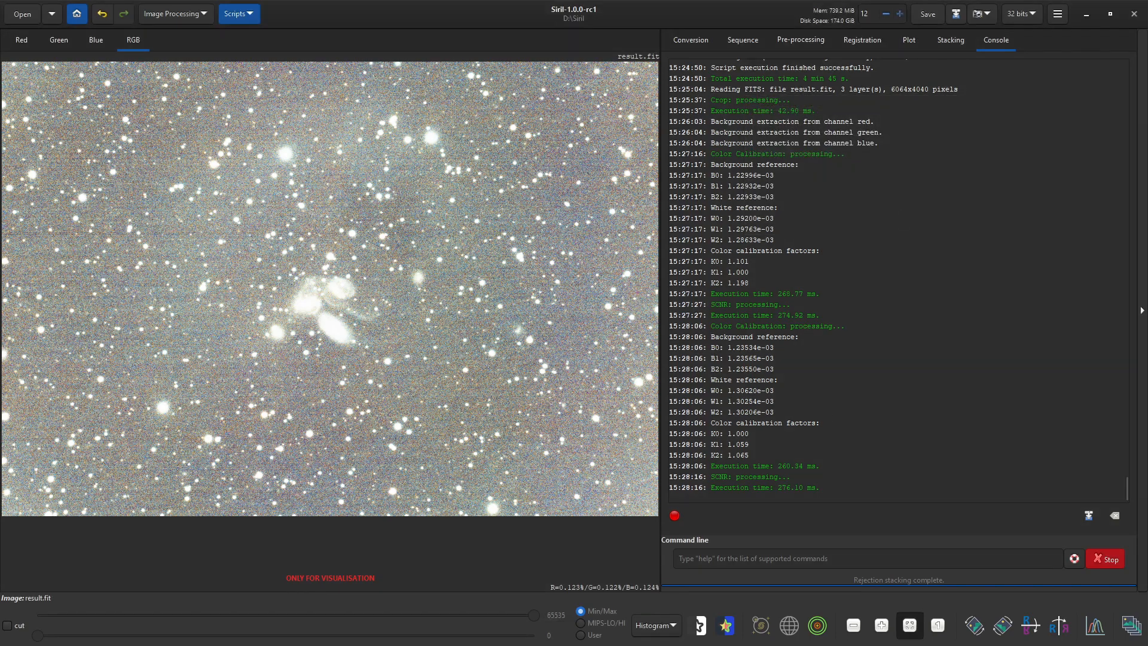
# - Set the display mode to AutoStretch and compare the red, green and blue channels, ending on green
pyautogui.click(670, 623)
pyautogui.click(669, 589)
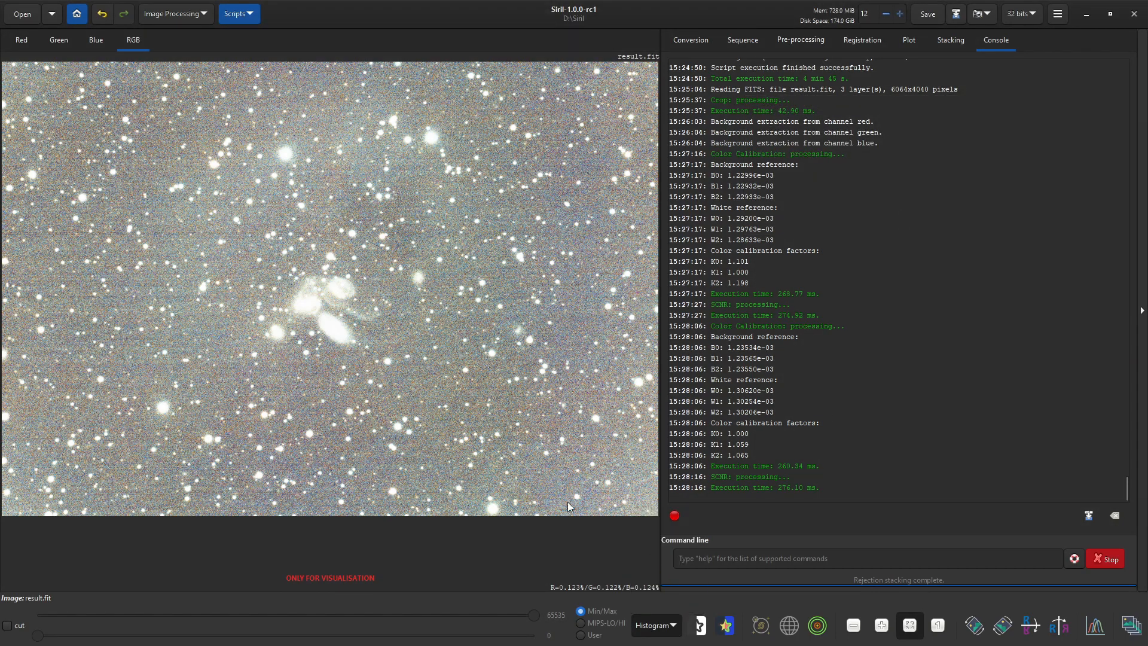
pyautogui.click(90, 42)
pyautogui.click(51, 41)
pyautogui.click(21, 42)
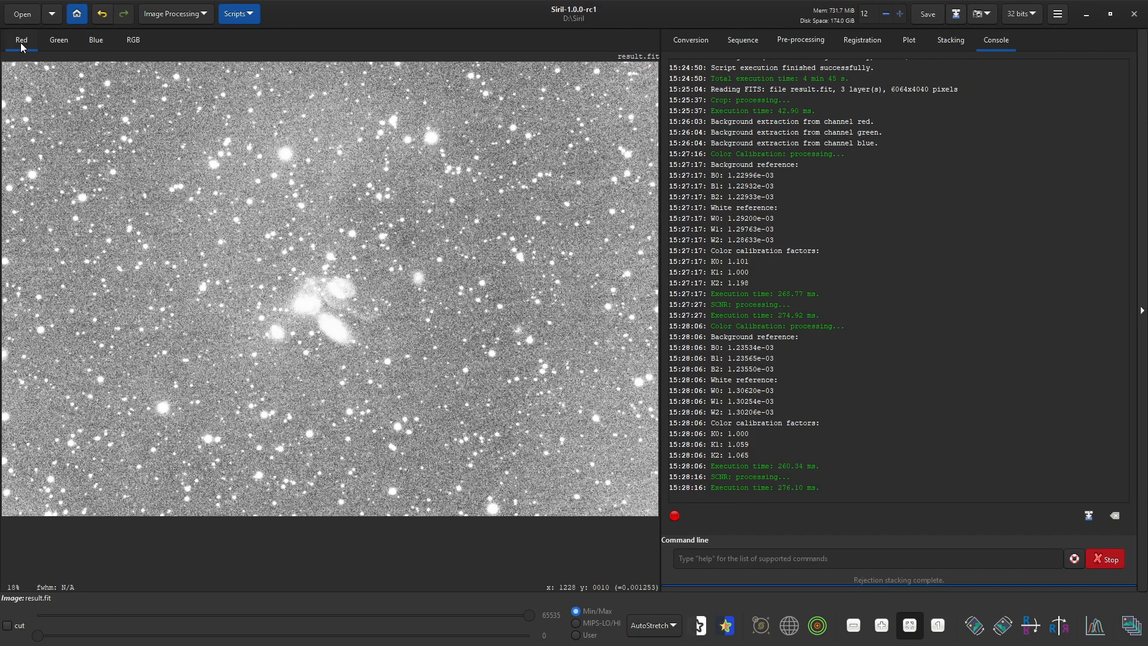
pyautogui.click(51, 40)
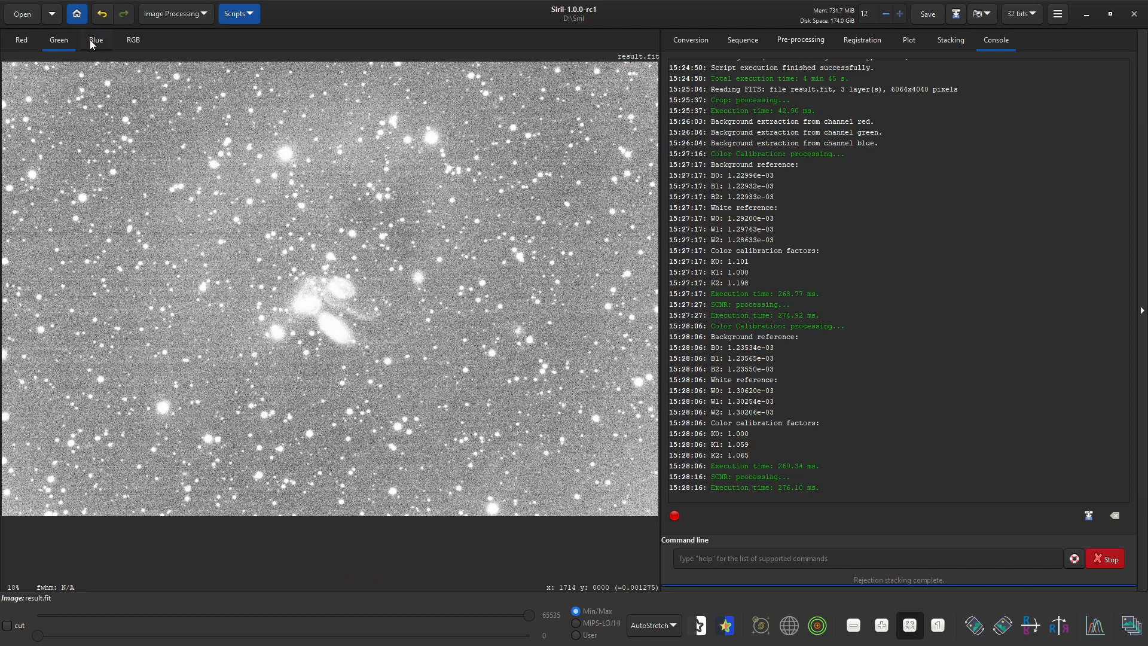
pyautogui.click(90, 40)
pyautogui.click(69, 40)
# - Open Color Calibration and neutralize the green channel's background using a 236 × 386 px reference above and left of the galaxies
pyautogui.click(182, 14)
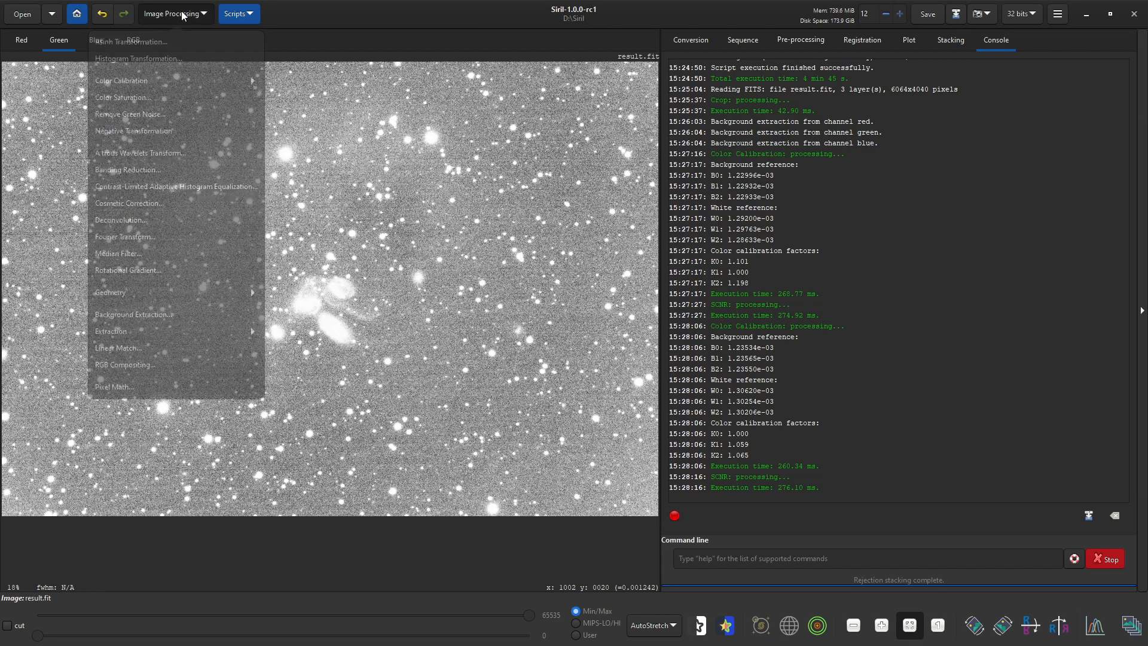
pyautogui.click(166, 87)
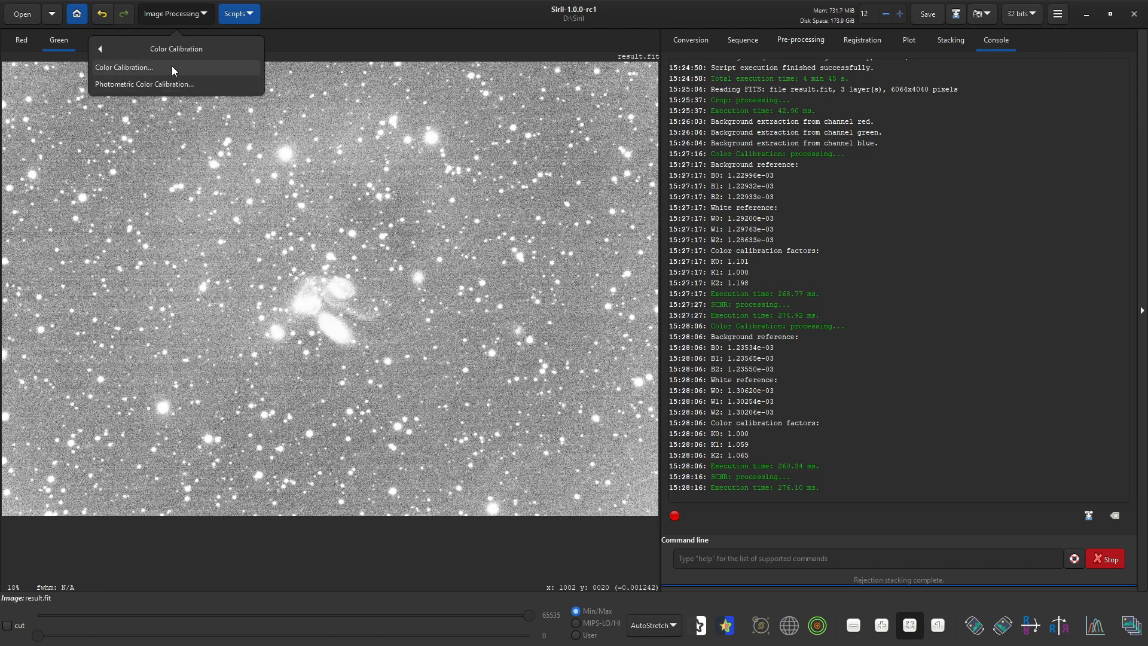
pyautogui.click(171, 66)
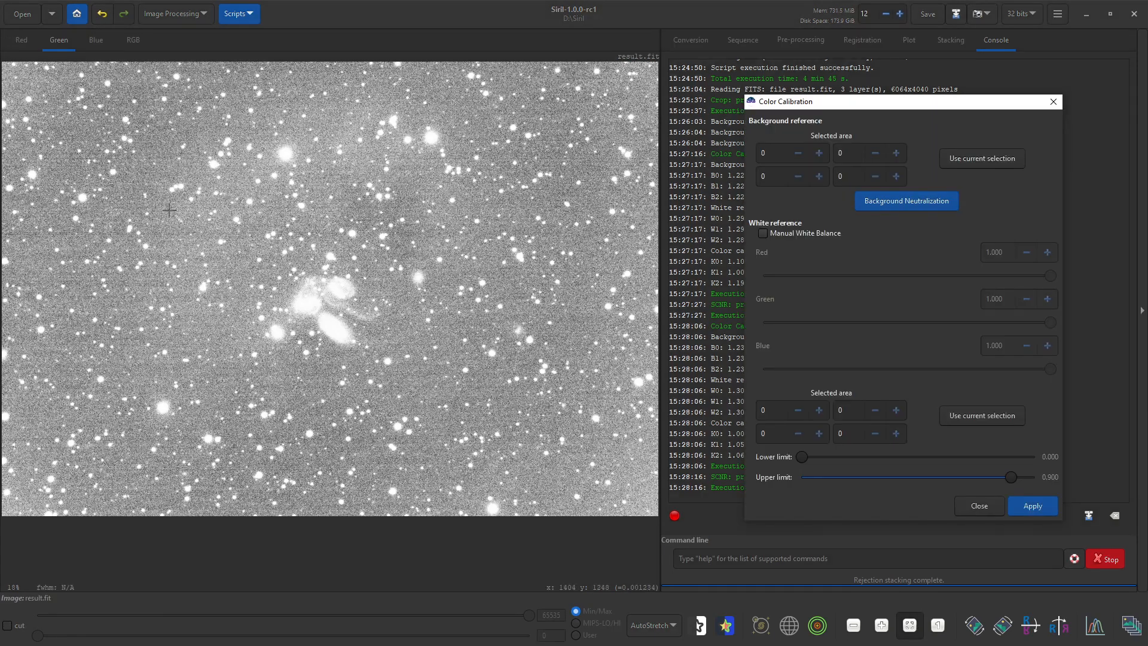
pyautogui.moveTo(158, 207); pyautogui.dragTo(185, 254)
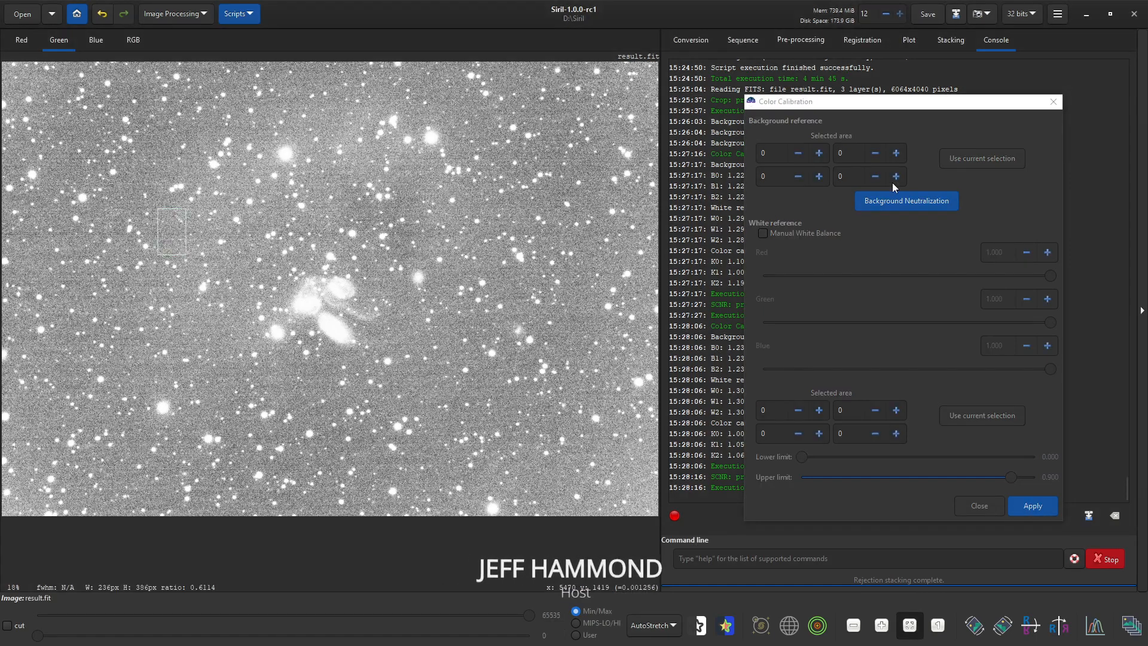
pyautogui.click(975, 168)
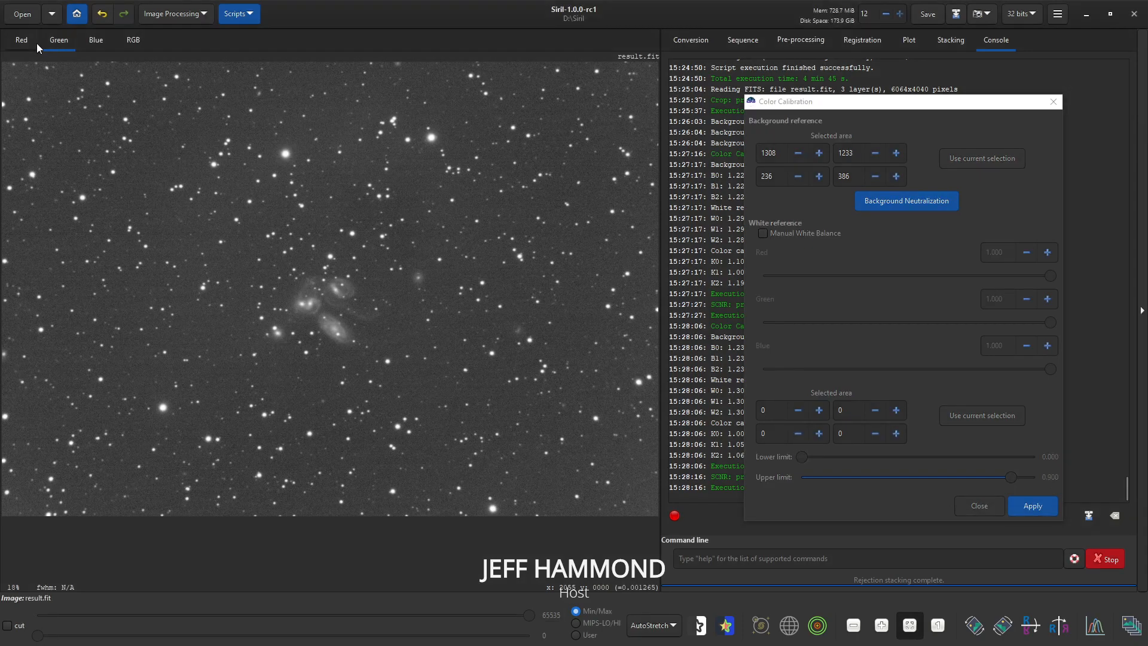
# - On the red channel, set a 286 × 401 px background reference above and left of the galaxies and run Background Neutralization
pyautogui.click(25, 40)
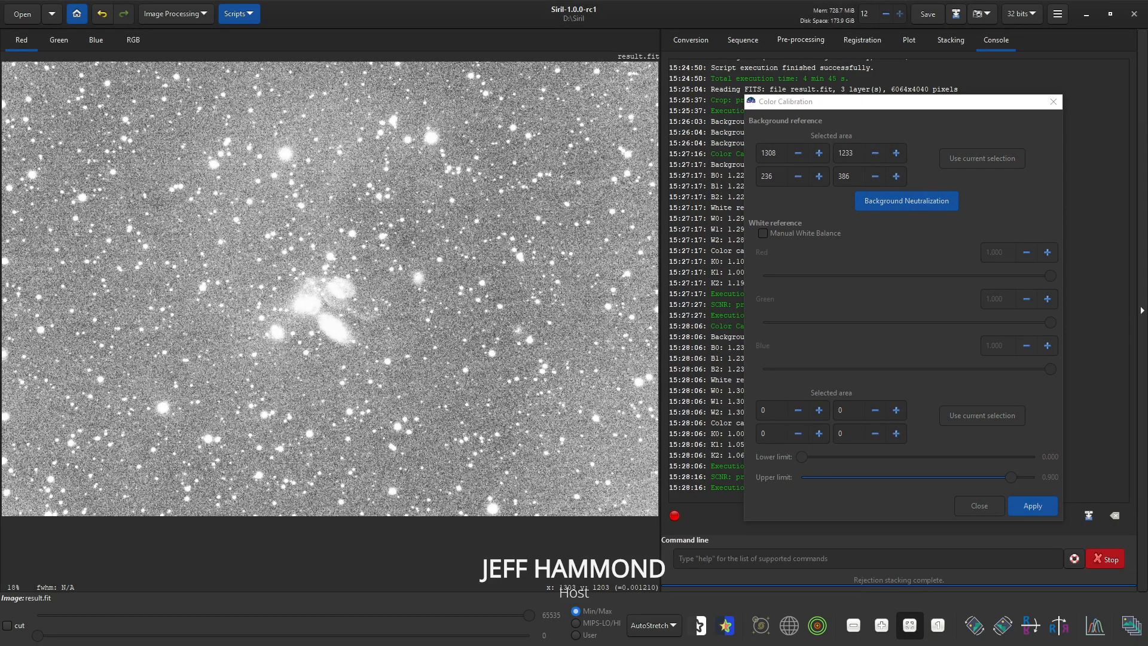
pyautogui.moveTo(156, 205); pyautogui.dragTo(191, 252)
pyautogui.click(984, 157)
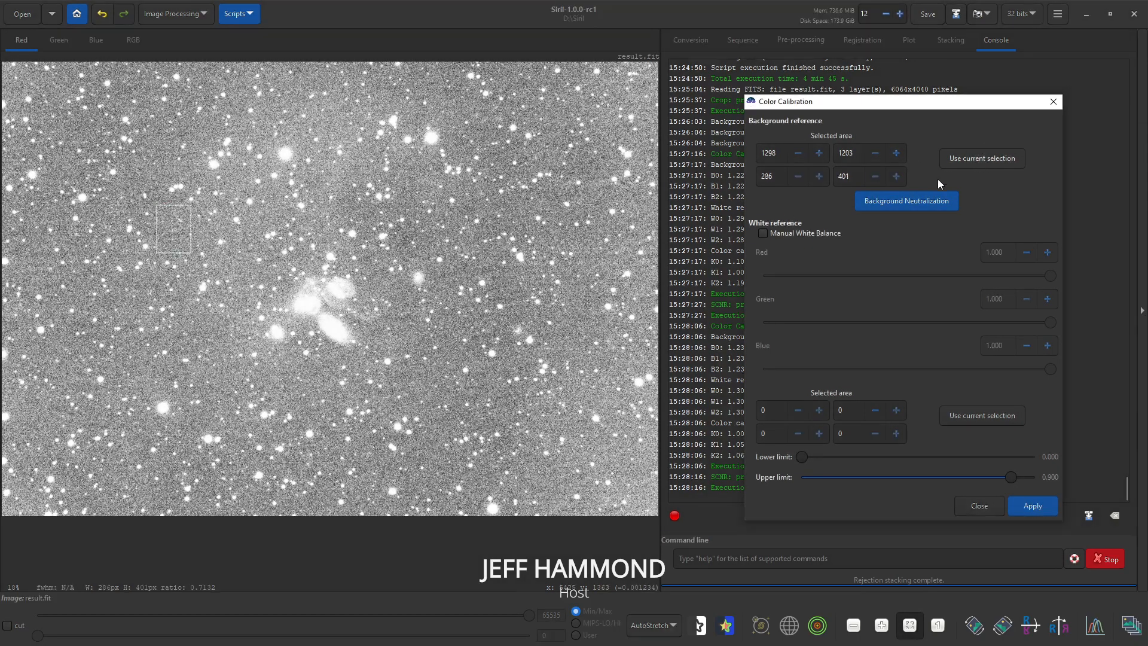
pyautogui.click(904, 205)
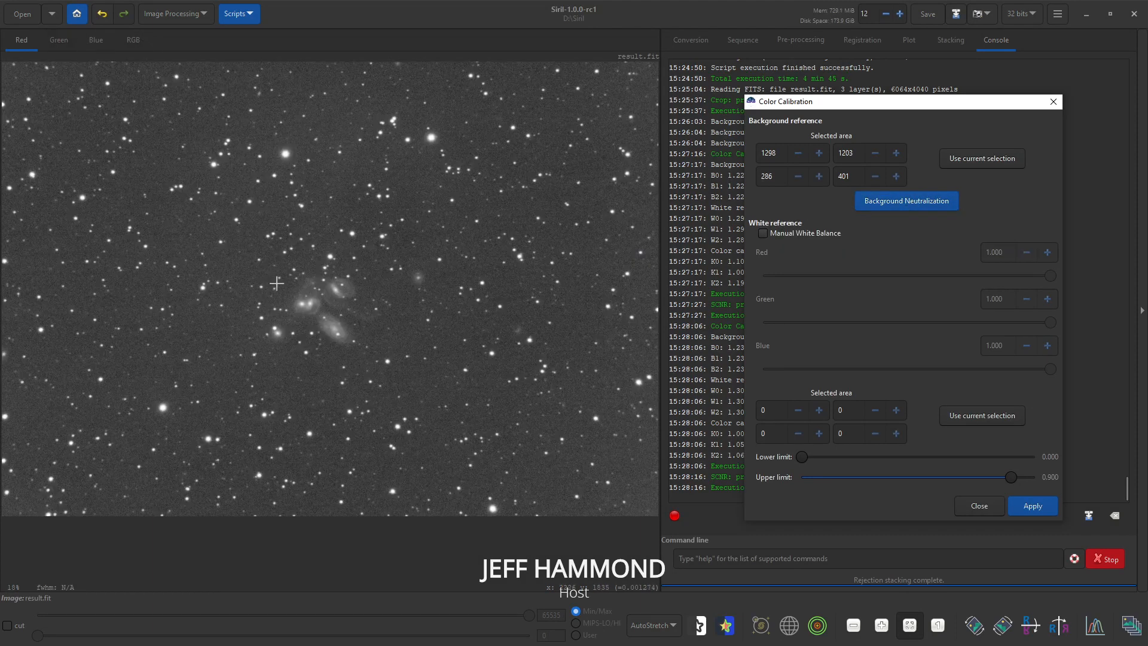
# - On the green channel, set an 803 × 697 px white reference around the galaxy group and apply the color calibration
pyautogui.click(62, 40)
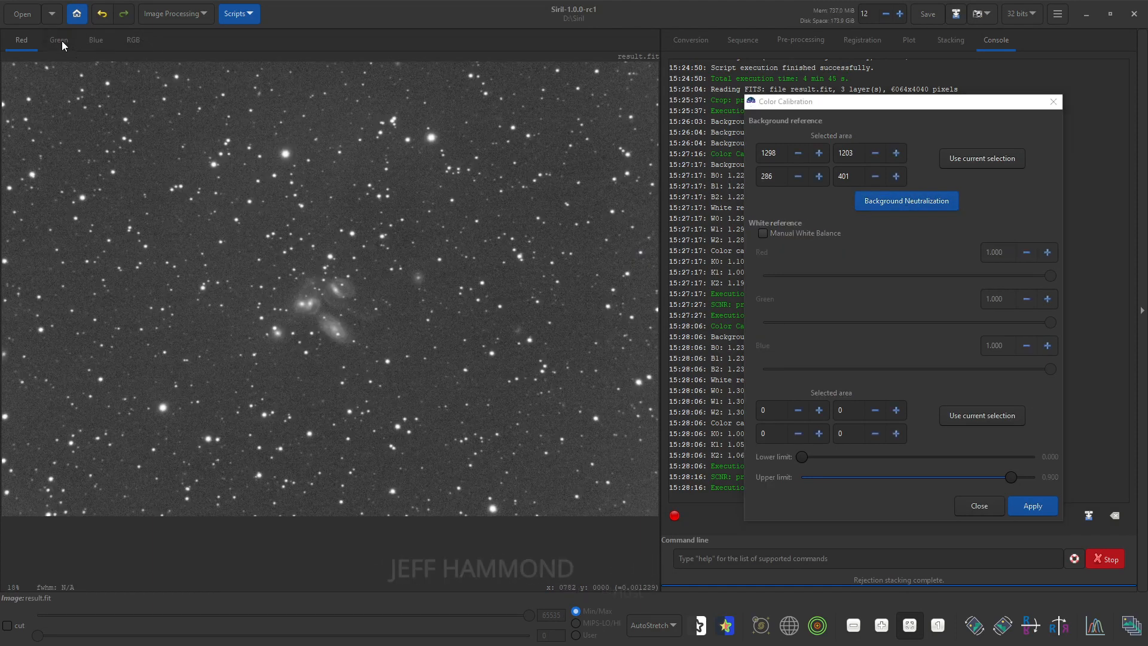
pyautogui.click(62, 41)
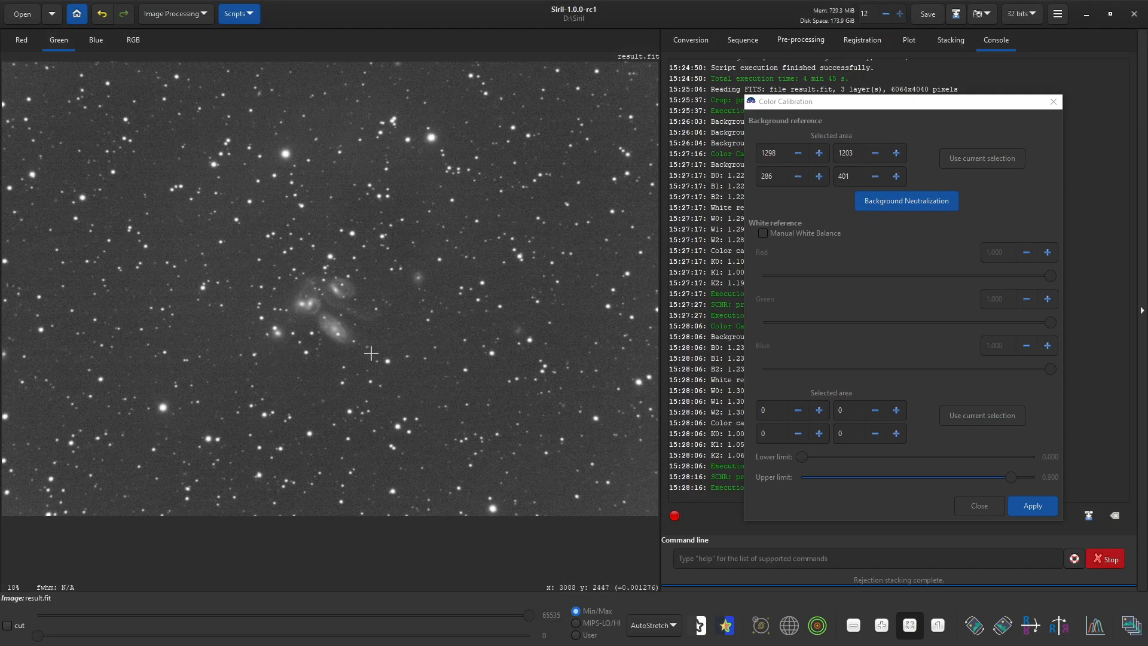
pyautogui.moveTo(385, 356); pyautogui.dragTo(287, 270)
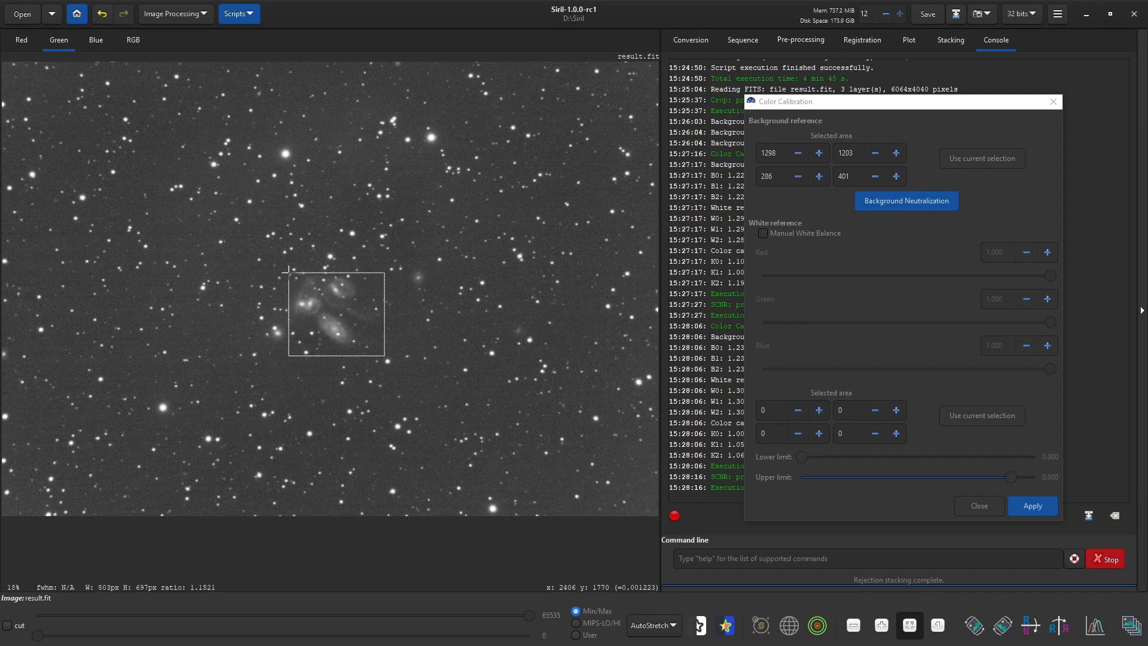
pyautogui.click(985, 417)
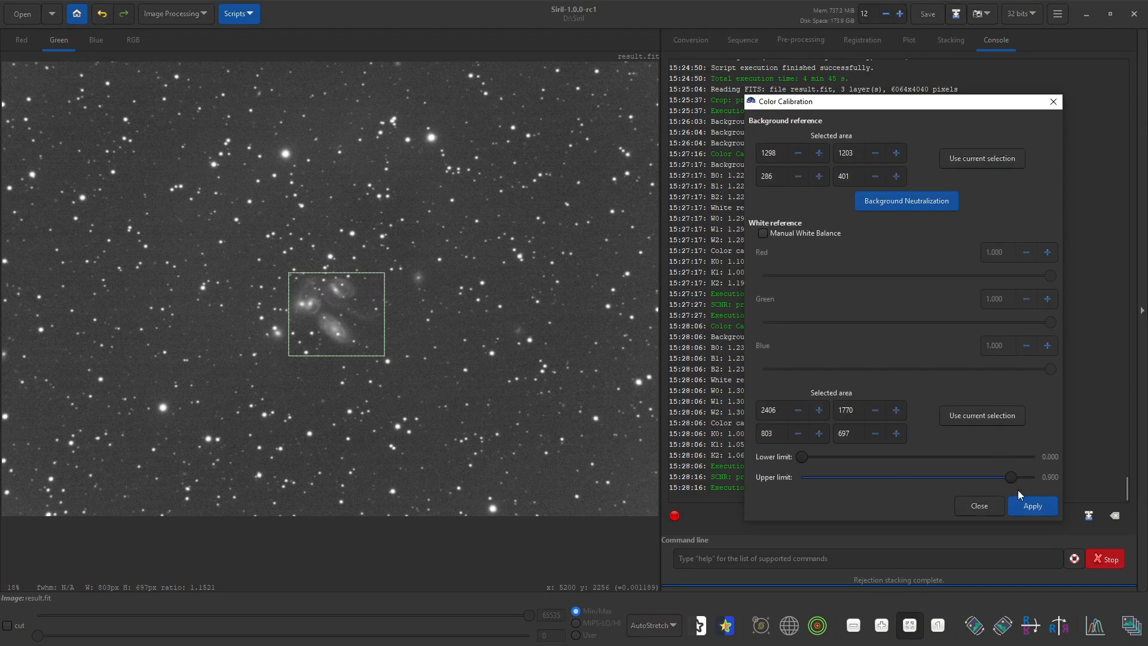
pyautogui.click(1027, 502)
pyautogui.click(962, 500)
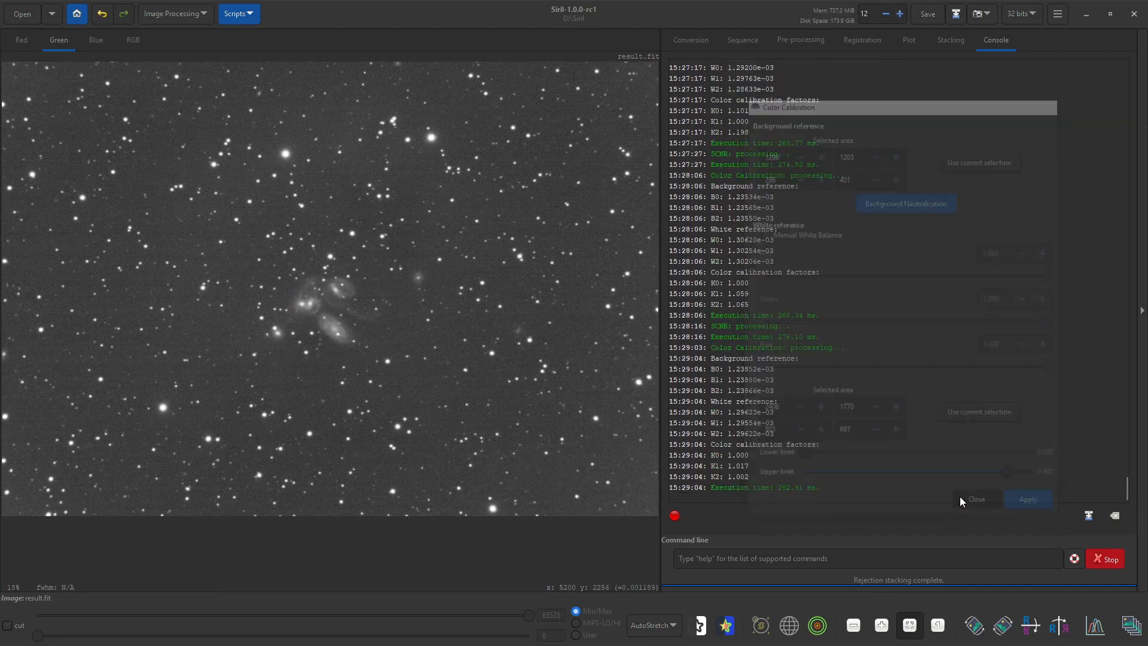
# - Neutralize the background on the blue channel using a 291 × 456 px reference above and left of the galaxies, and view the RGB composite
pyautogui.click(102, 41)
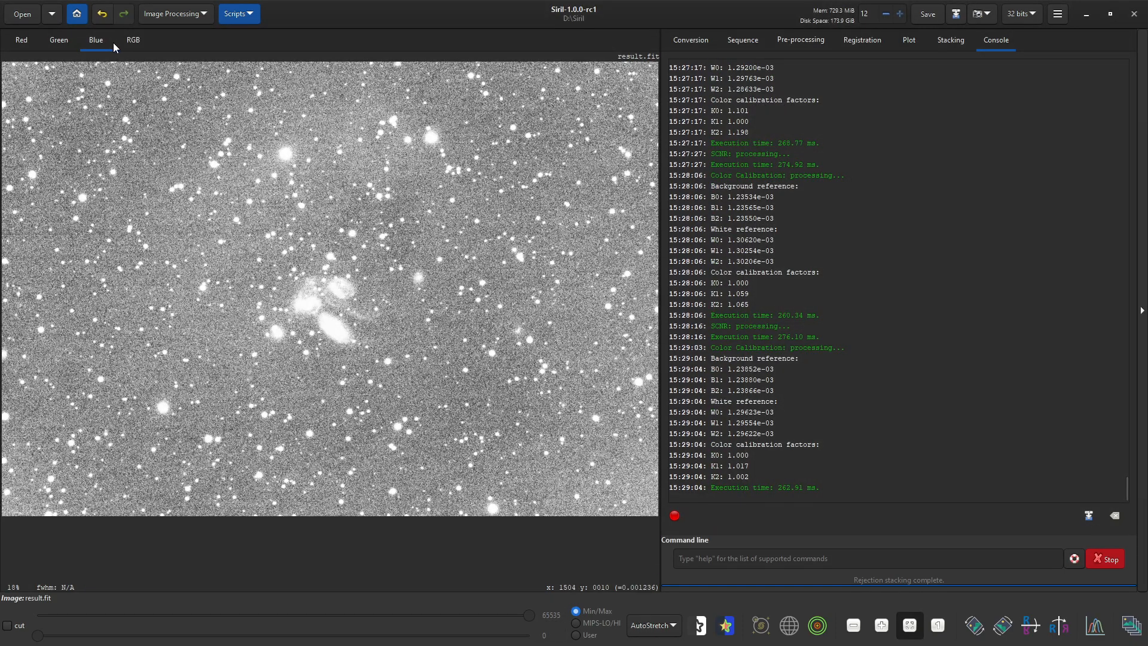
pyautogui.moveTo(152, 199); pyautogui.dragTo(188, 253)
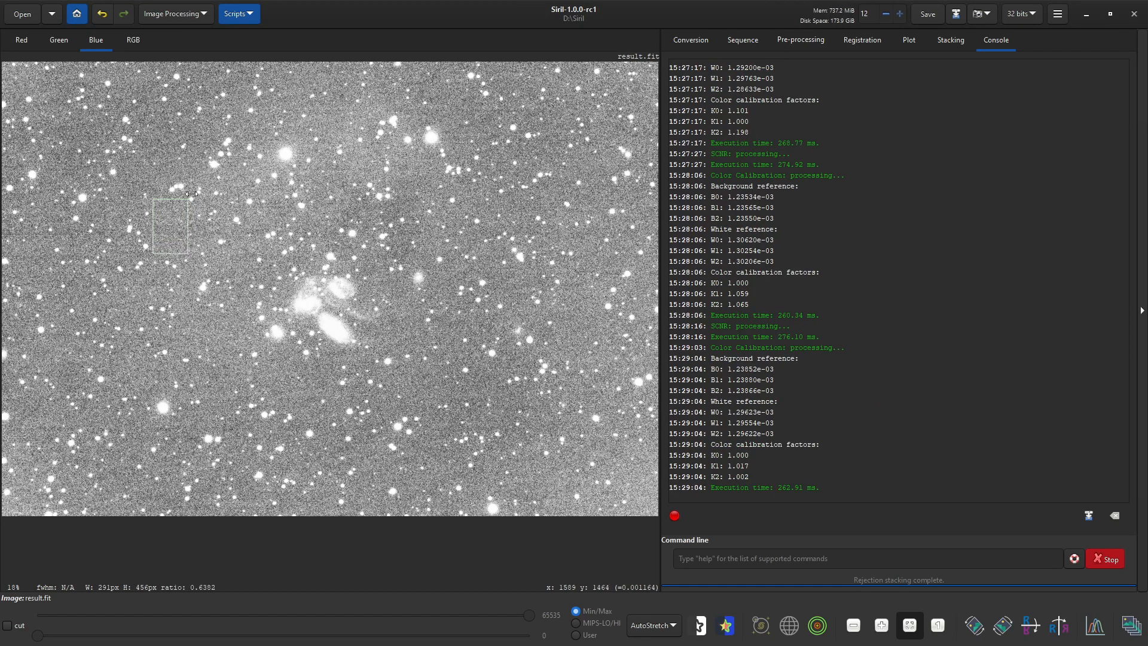
pyautogui.click(189, 18)
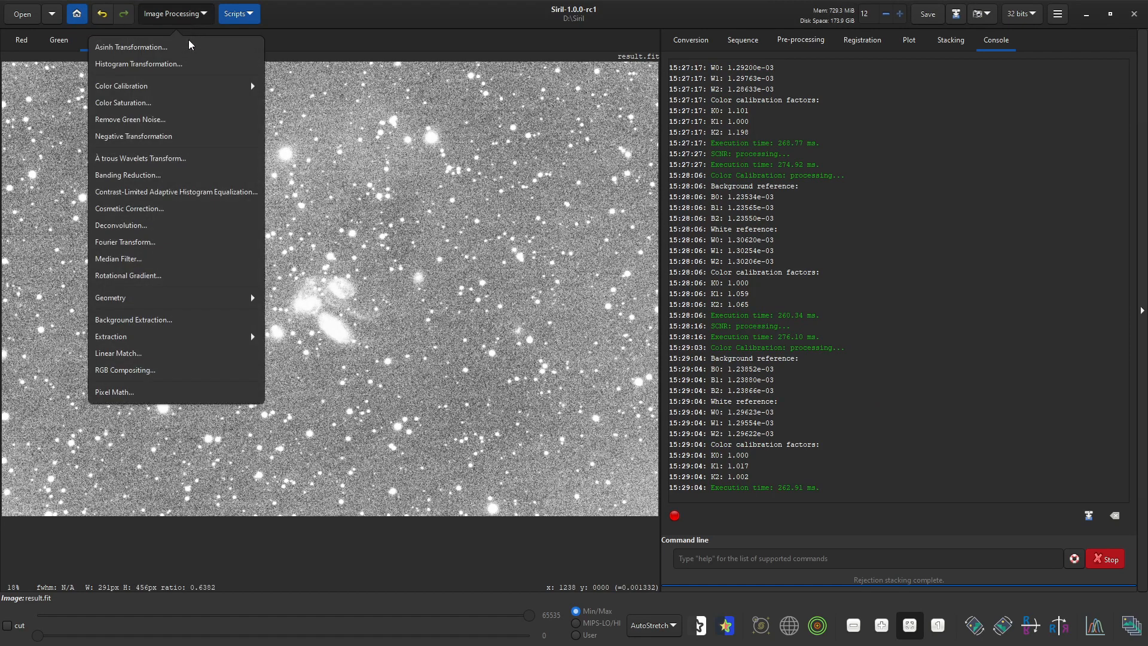
pyautogui.click(191, 71)
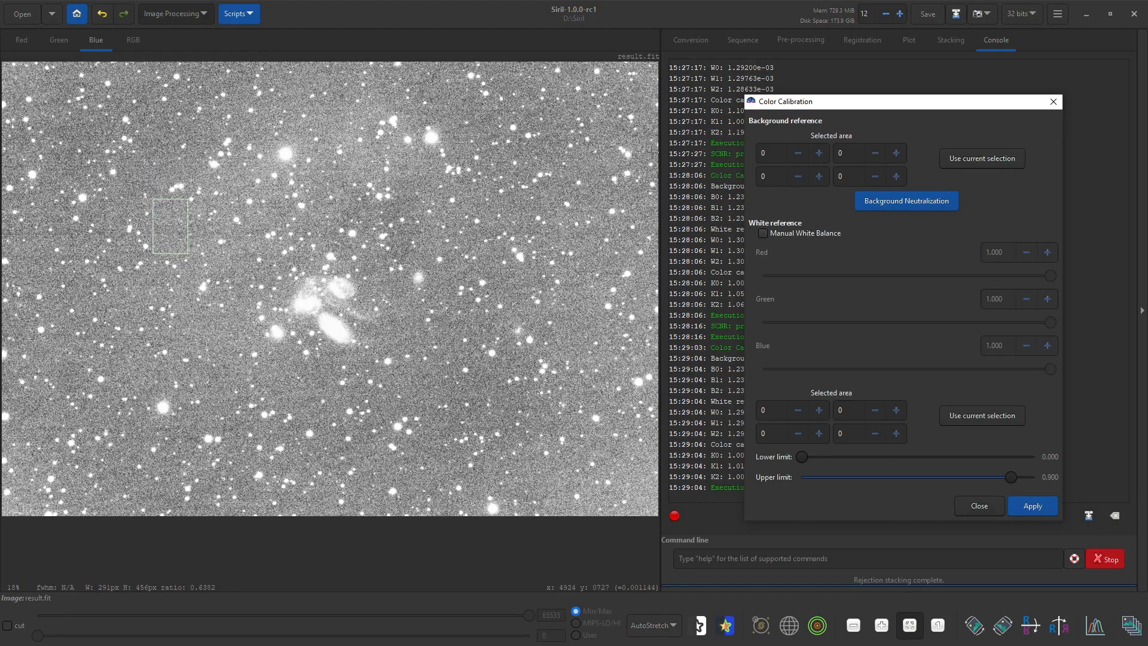
pyautogui.click(993, 161)
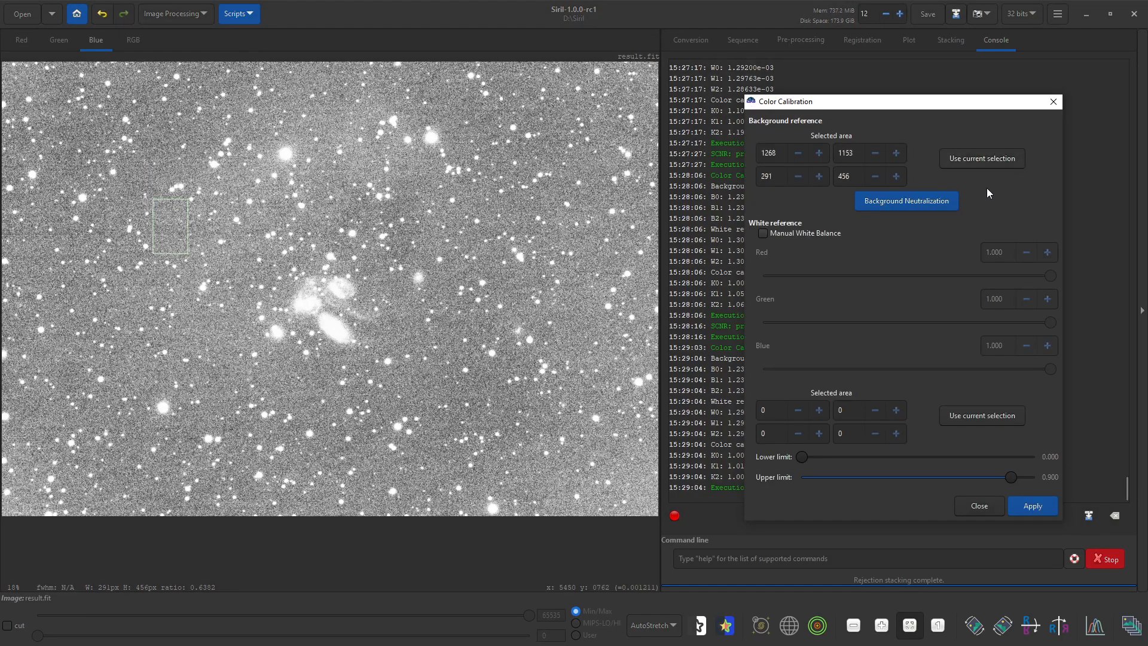
pyautogui.click(910, 201)
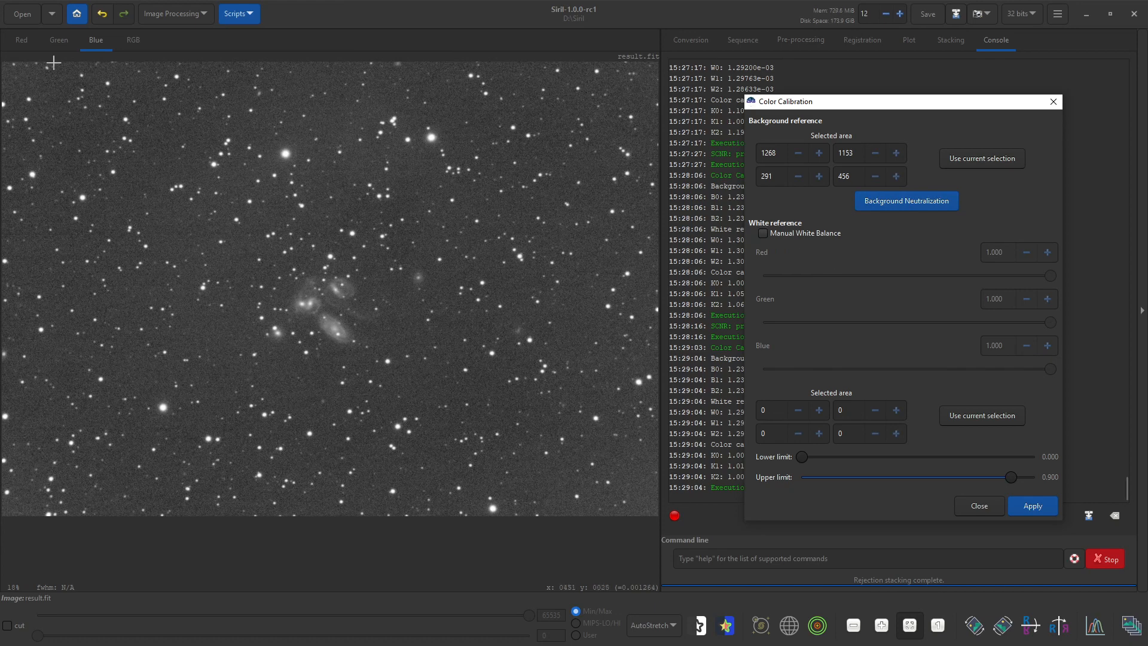
pyautogui.click(144, 38)
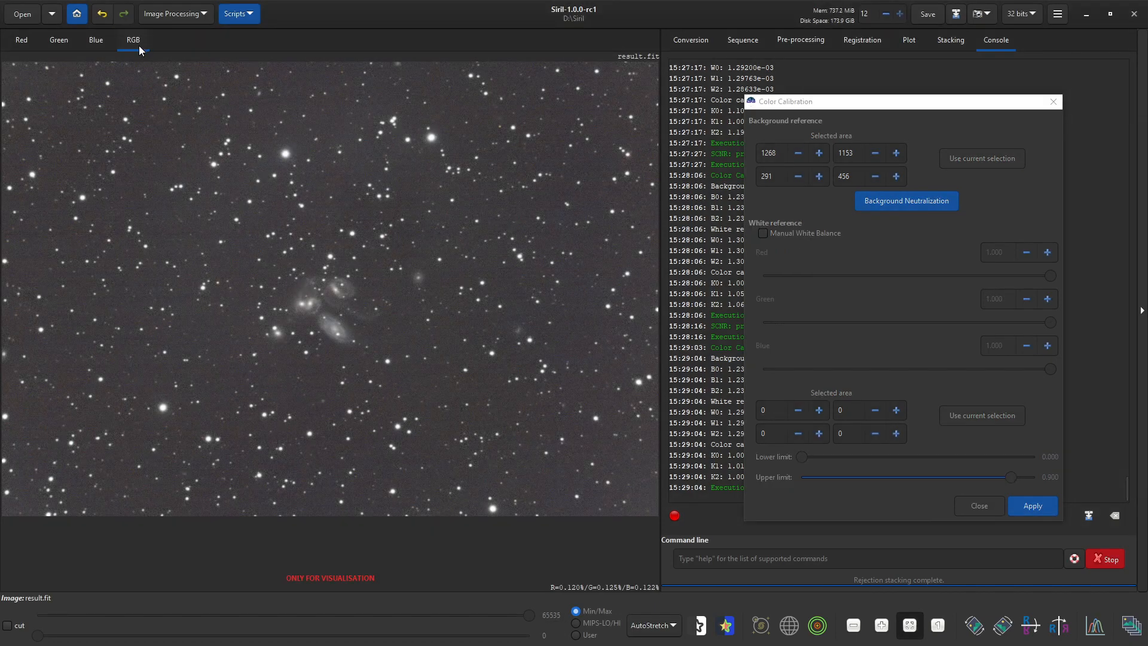
pyautogui.click(989, 504)
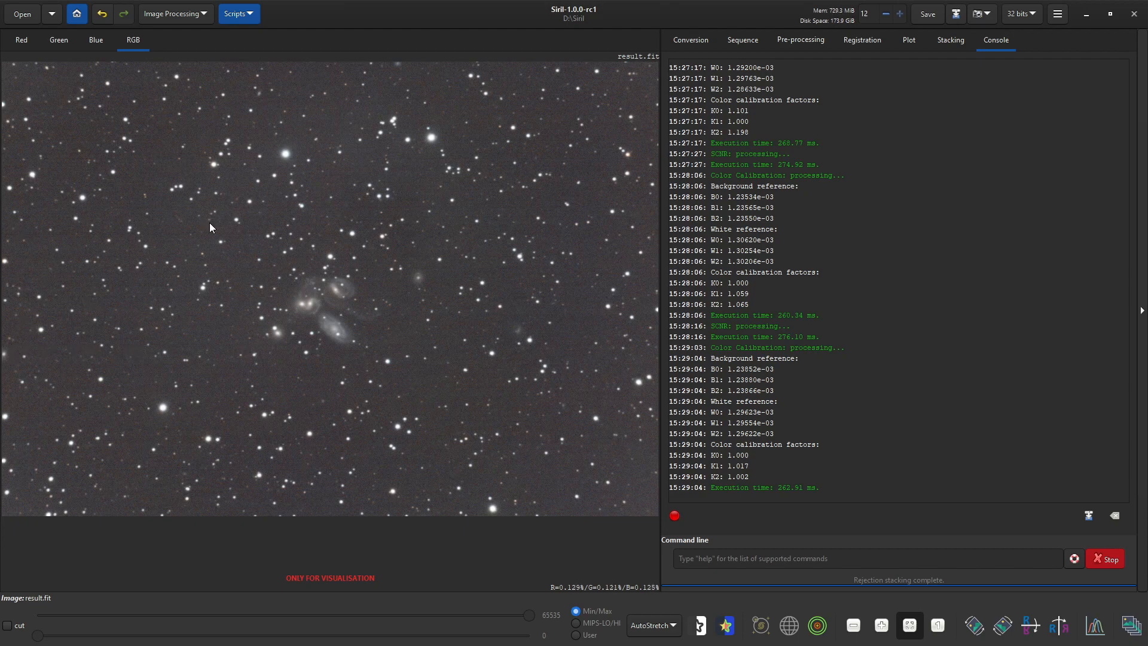
# - Apply Banding Reduction to the RGB image with an amount of 0.6 and close its dialog
pyautogui.click(175, 13)
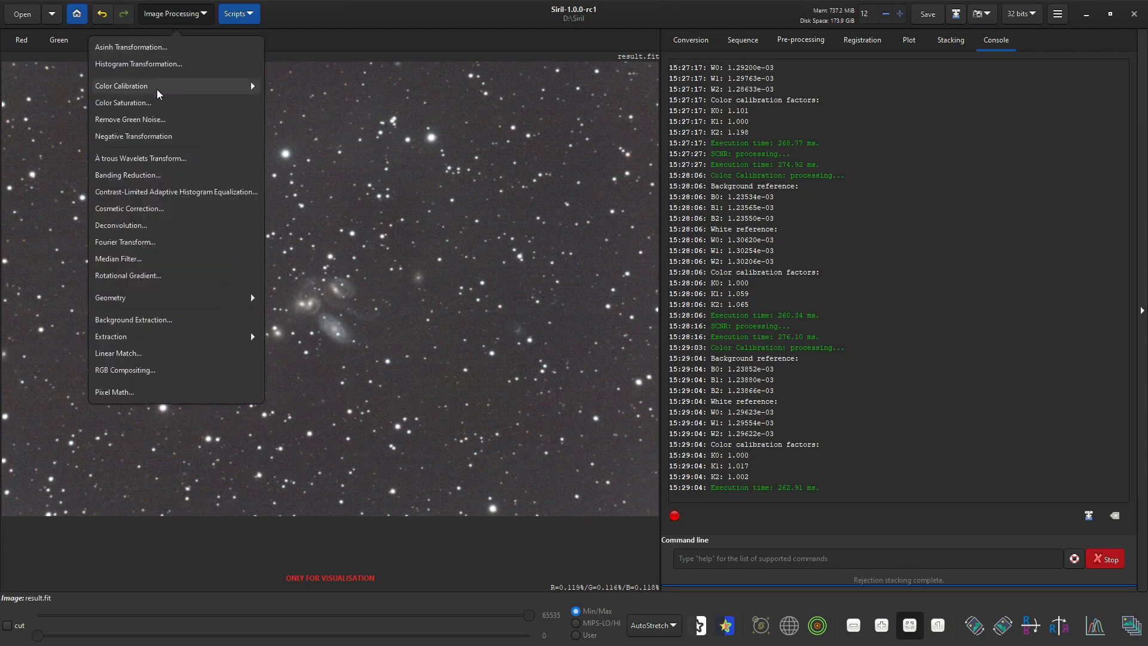
pyautogui.click(144, 175)
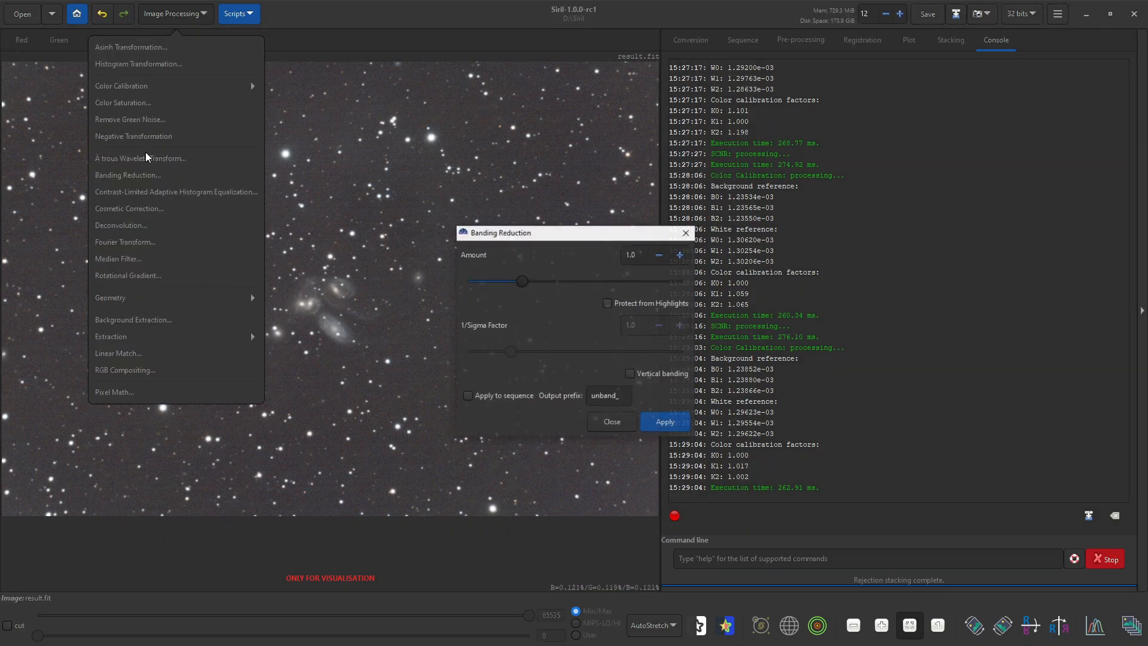
pyautogui.moveTo(522, 233); pyautogui.dragTo(852, 189)
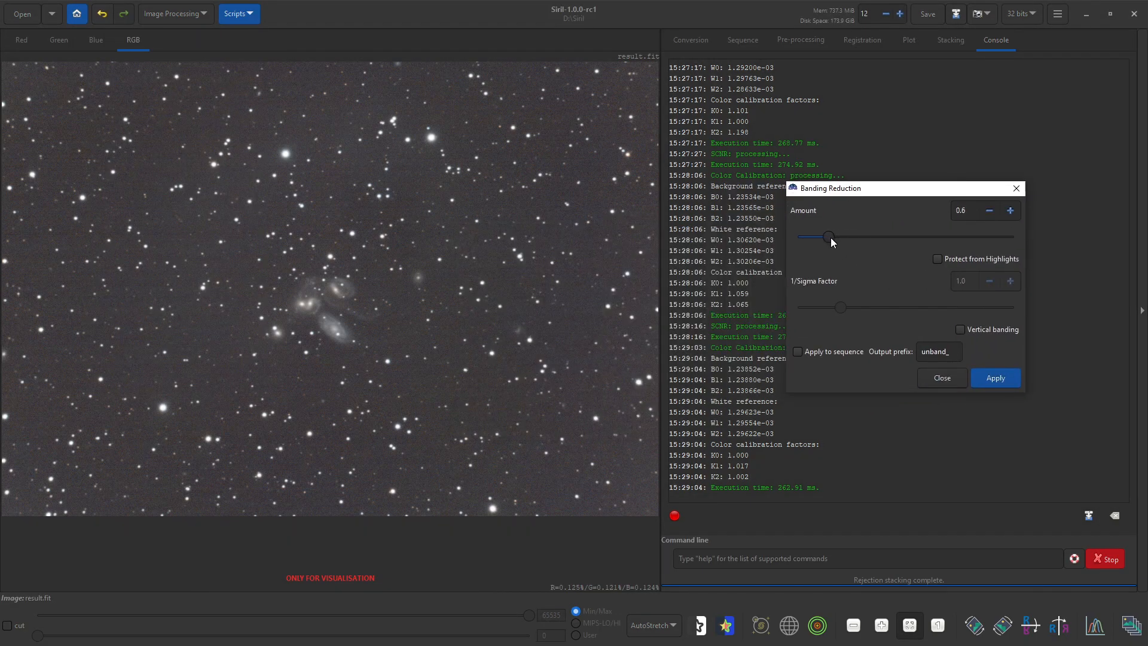
pyautogui.click(994, 378)
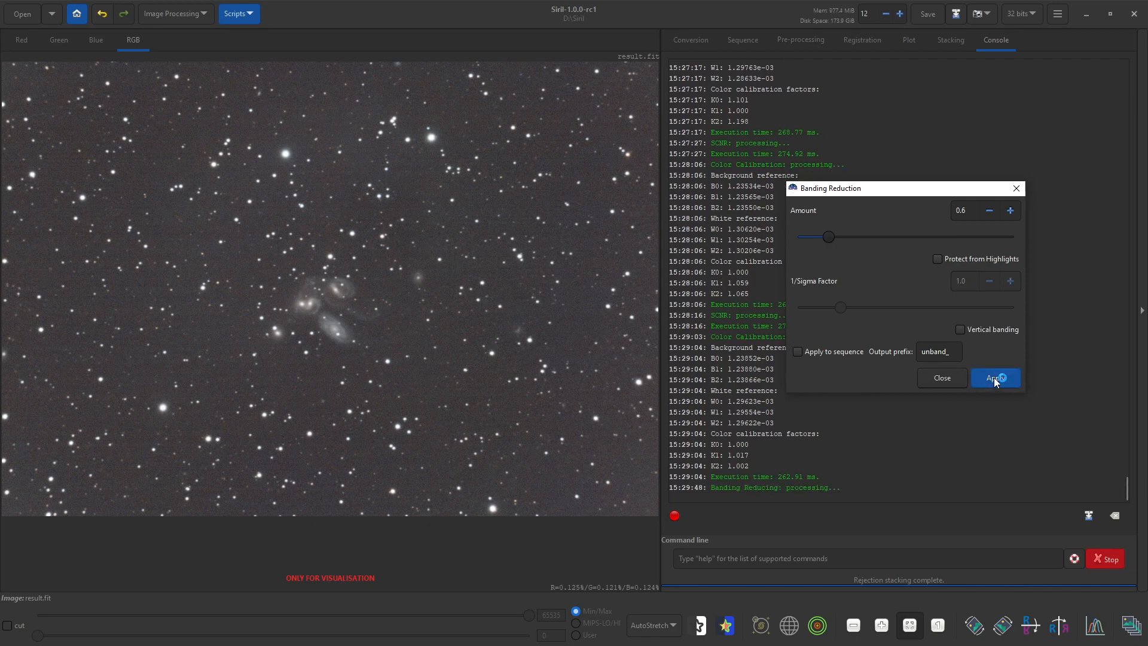
pyautogui.click(941, 378)
# - Open the Median Filter and set it to 2 iterations
pyautogui.click(168, 12)
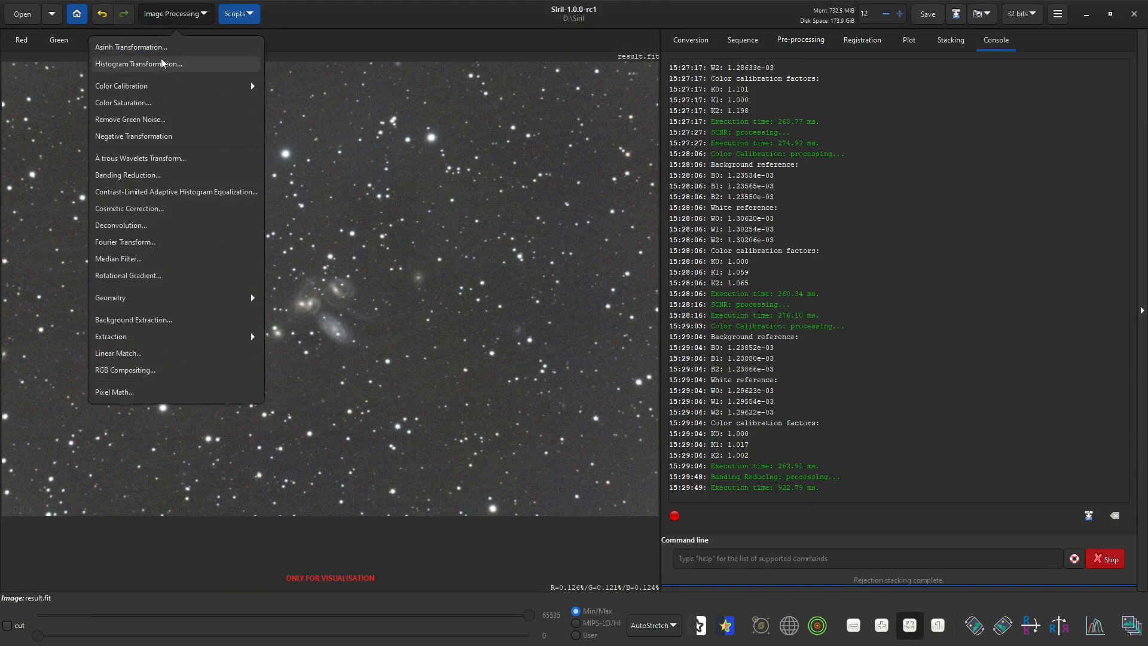
pyautogui.click(144, 260)
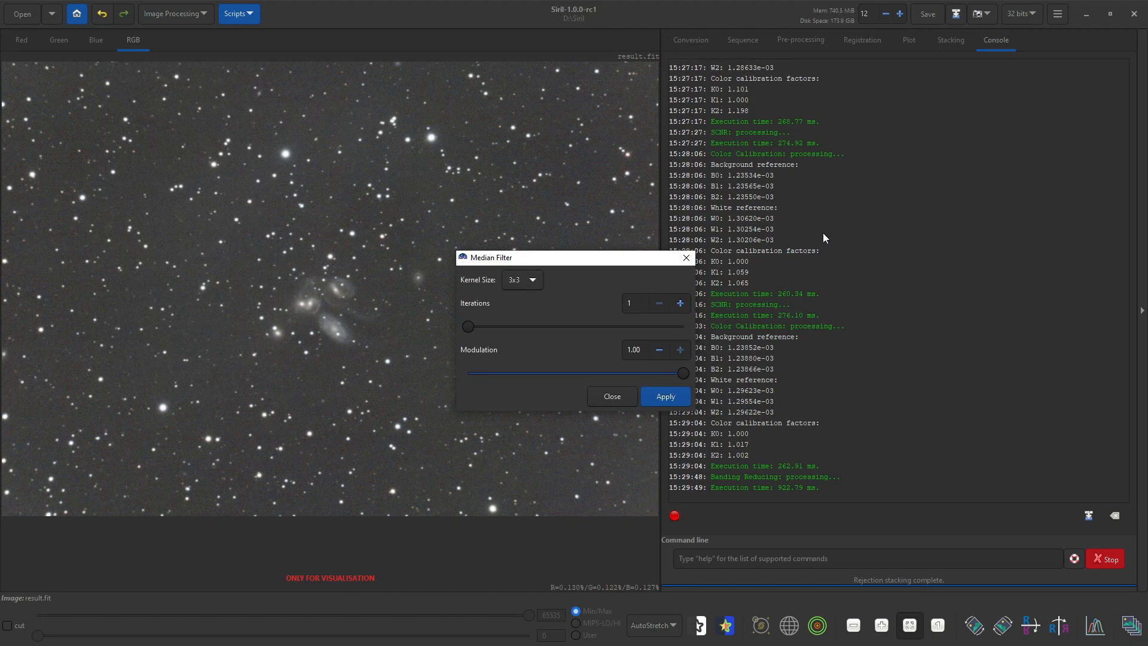
pyautogui.moveTo(561, 257); pyautogui.dragTo(814, 212)
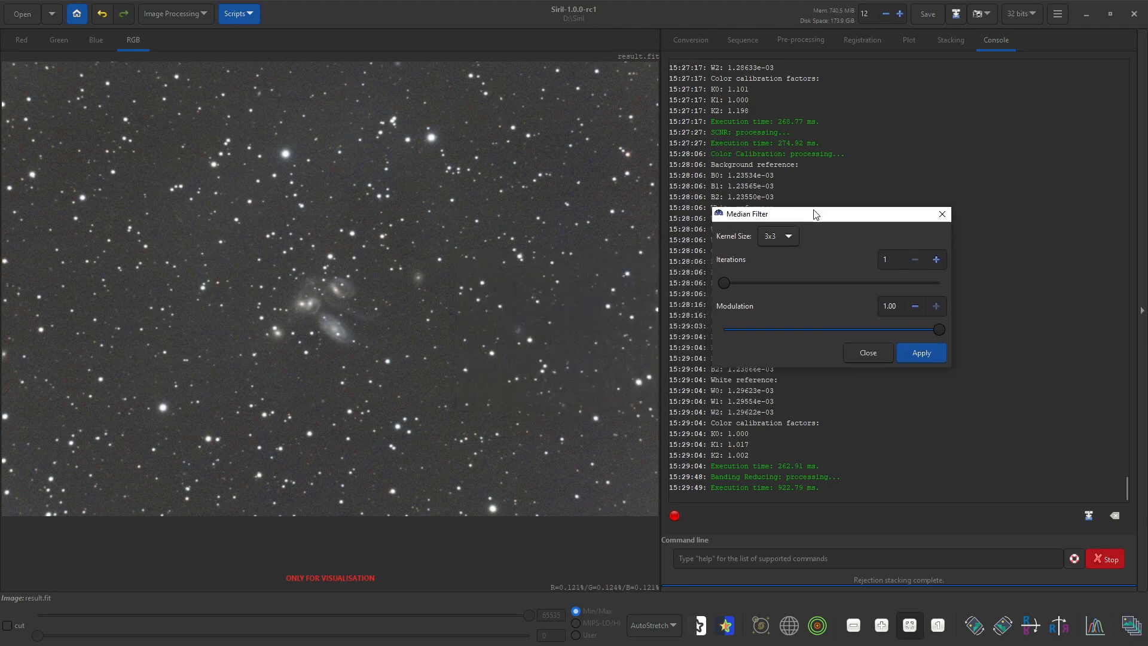
pyautogui.click(936, 258)
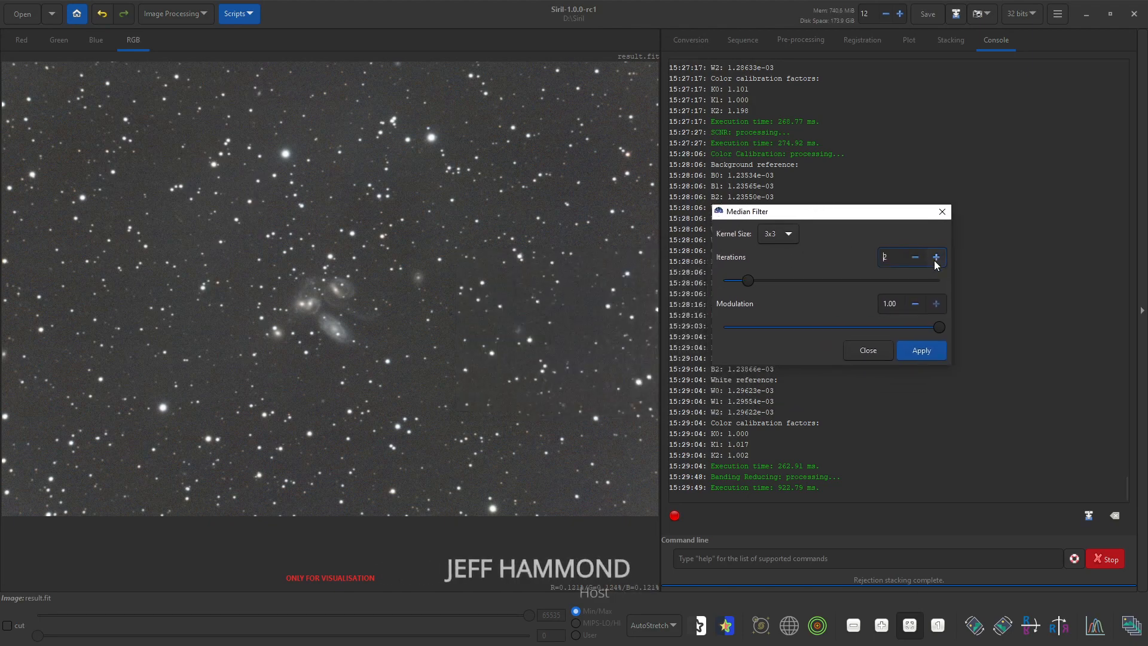
# - Try the median filter with a 3x3 kernel and with a 5x5 kernel, undoing each result
pyautogui.click(919, 349)
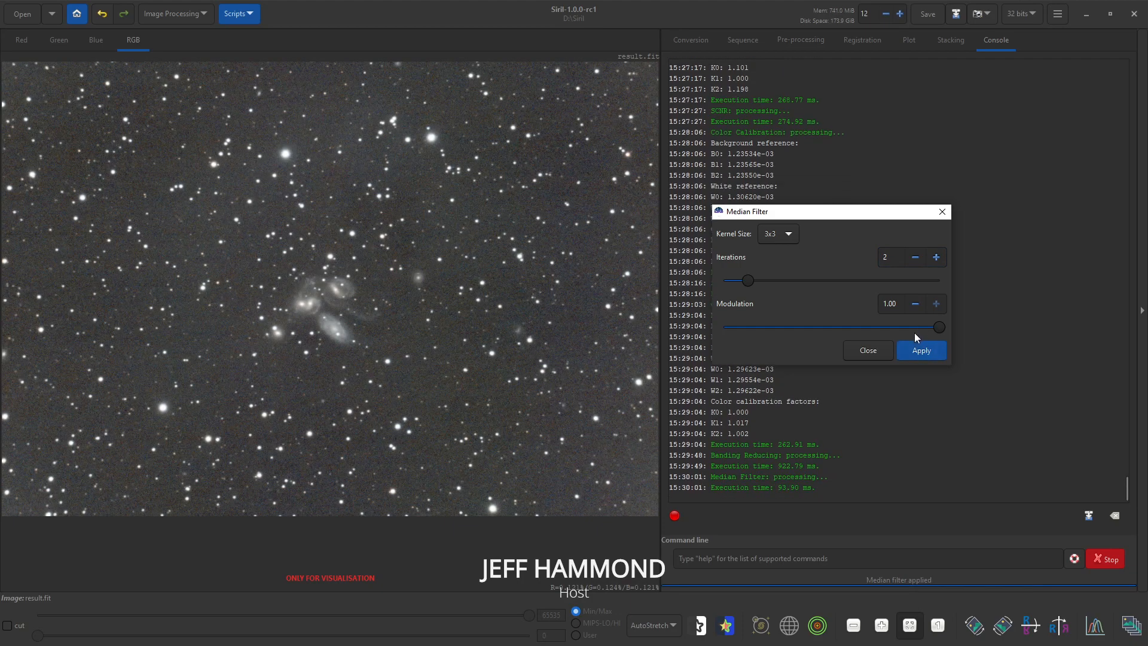
pyautogui.click(97, 8)
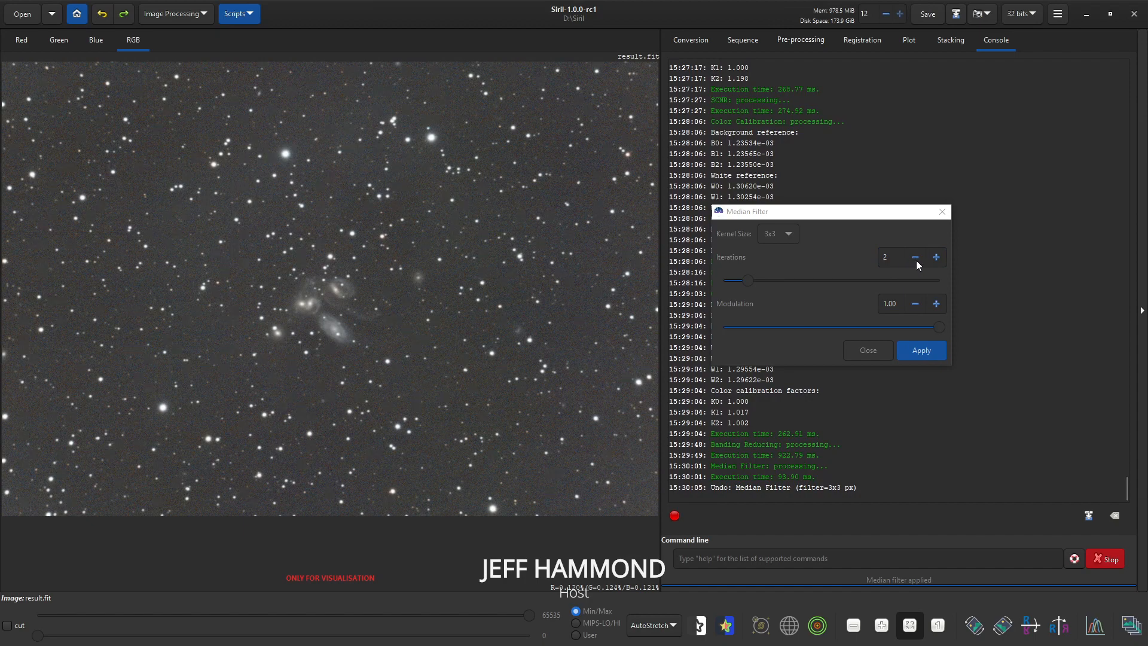
pyautogui.click(785, 235)
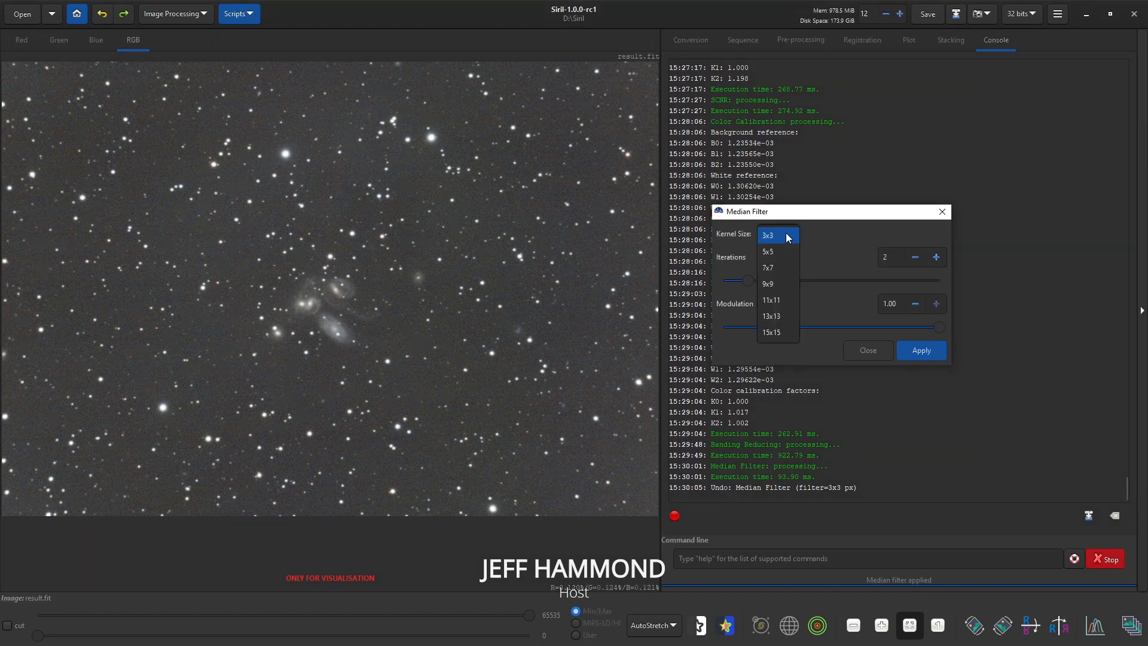
pyautogui.click(783, 257)
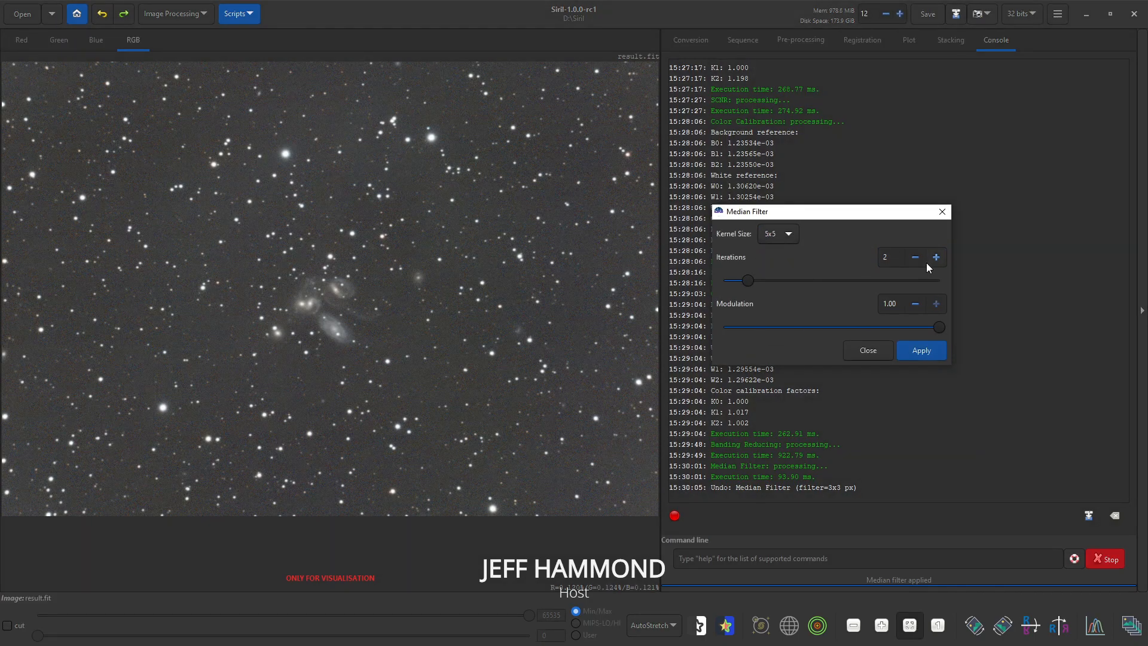
pyautogui.click(929, 351)
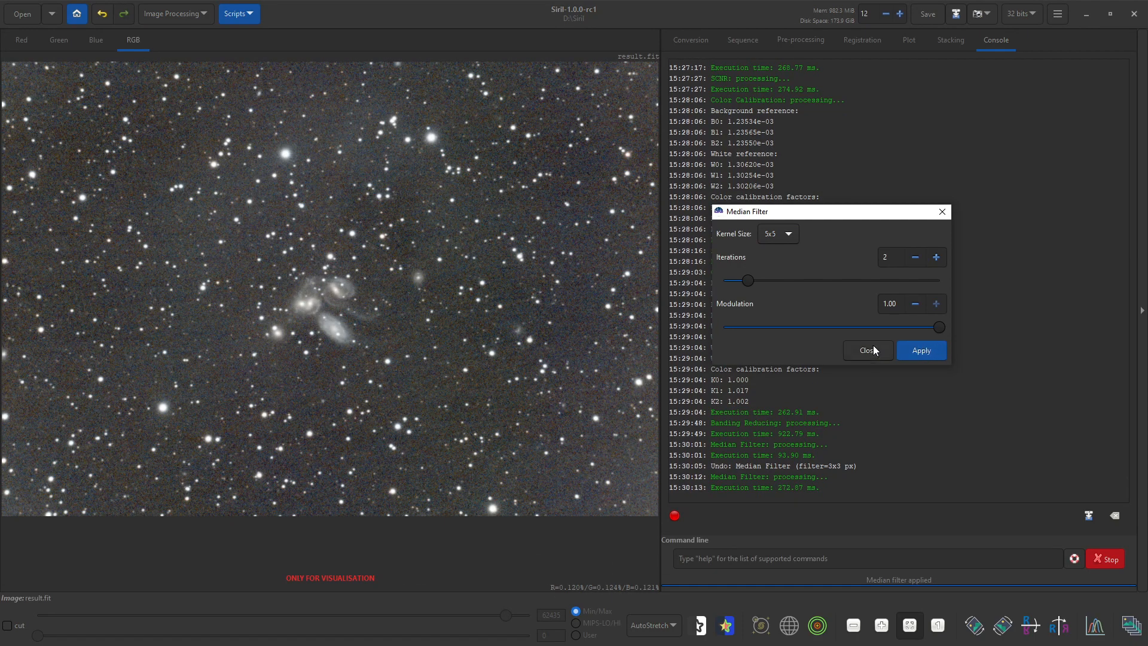
pyautogui.click(103, 13)
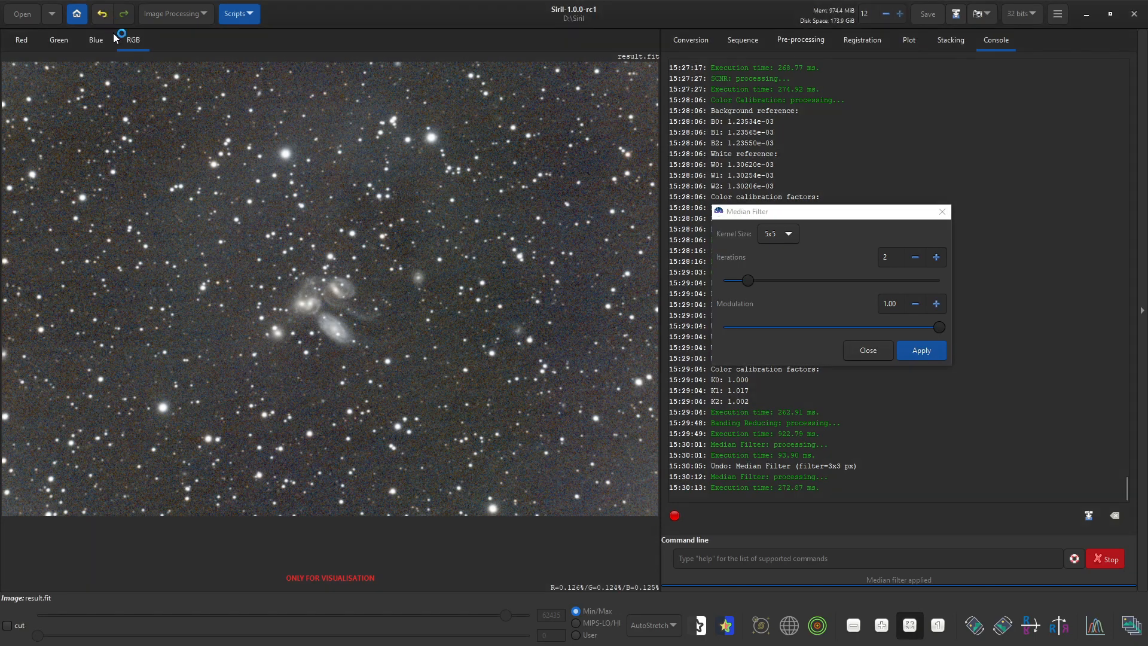
# - Set the median filter's kernel size to 3x3, apply it to the image and close the dialog
pyautogui.click(794, 230)
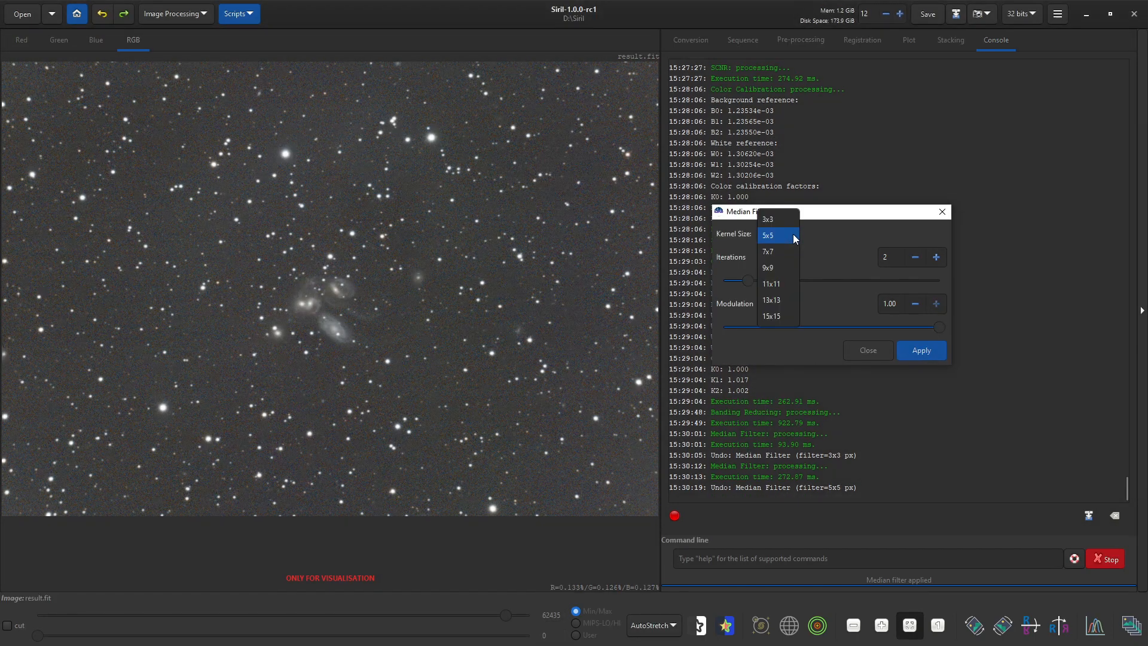
pyautogui.click(787, 221)
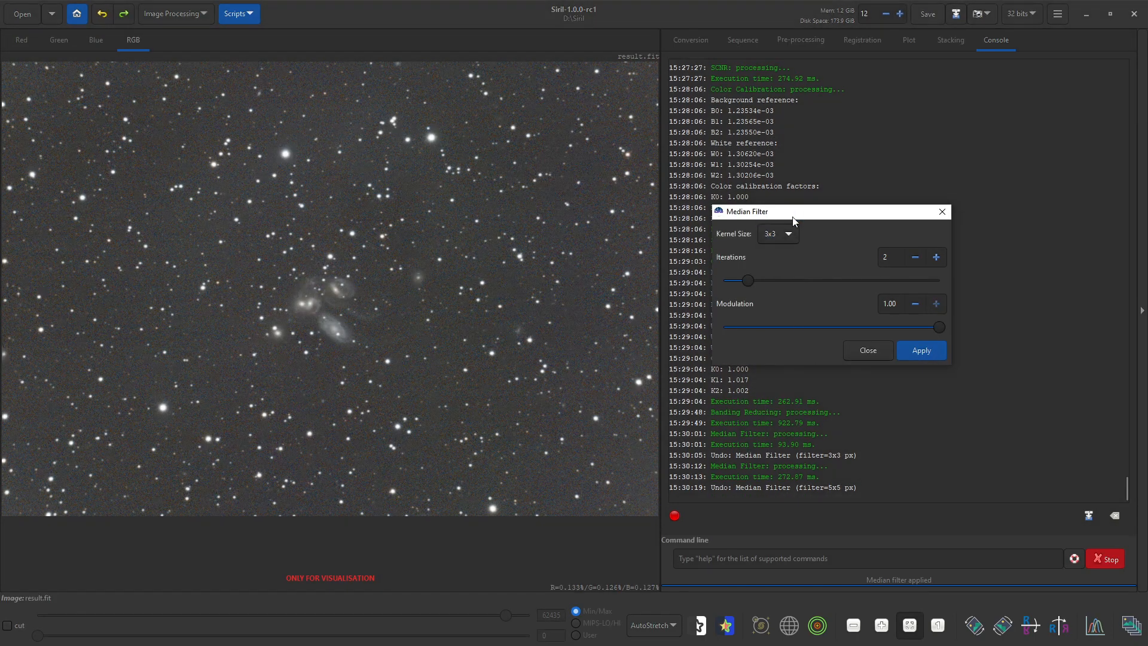
pyautogui.click(931, 350)
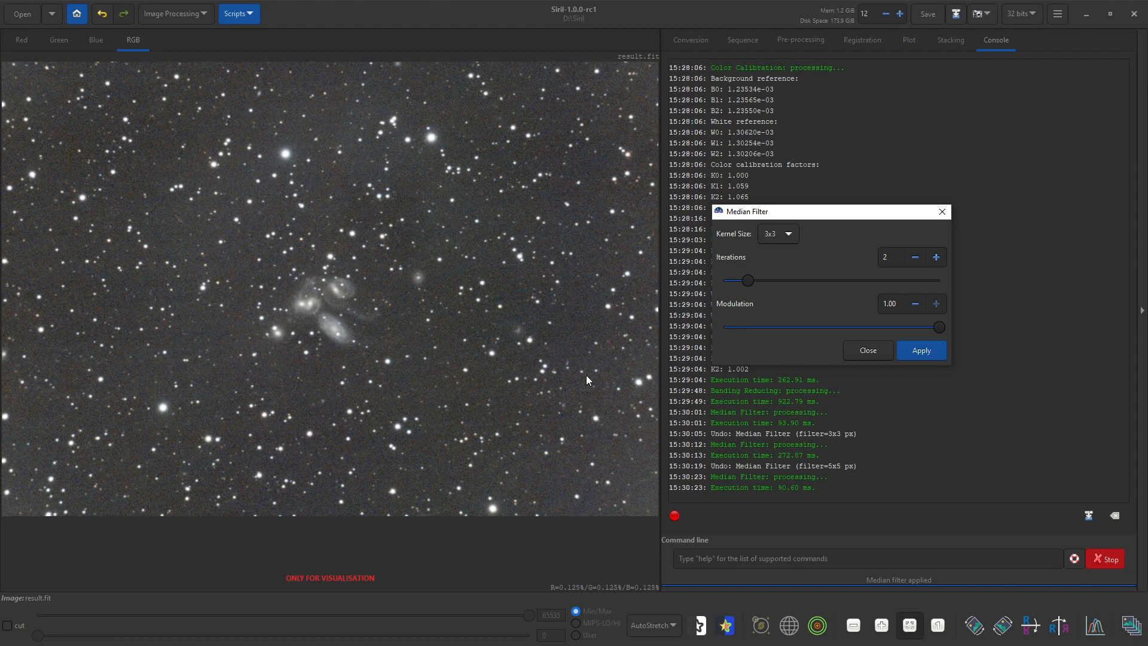
pyautogui.click(881, 350)
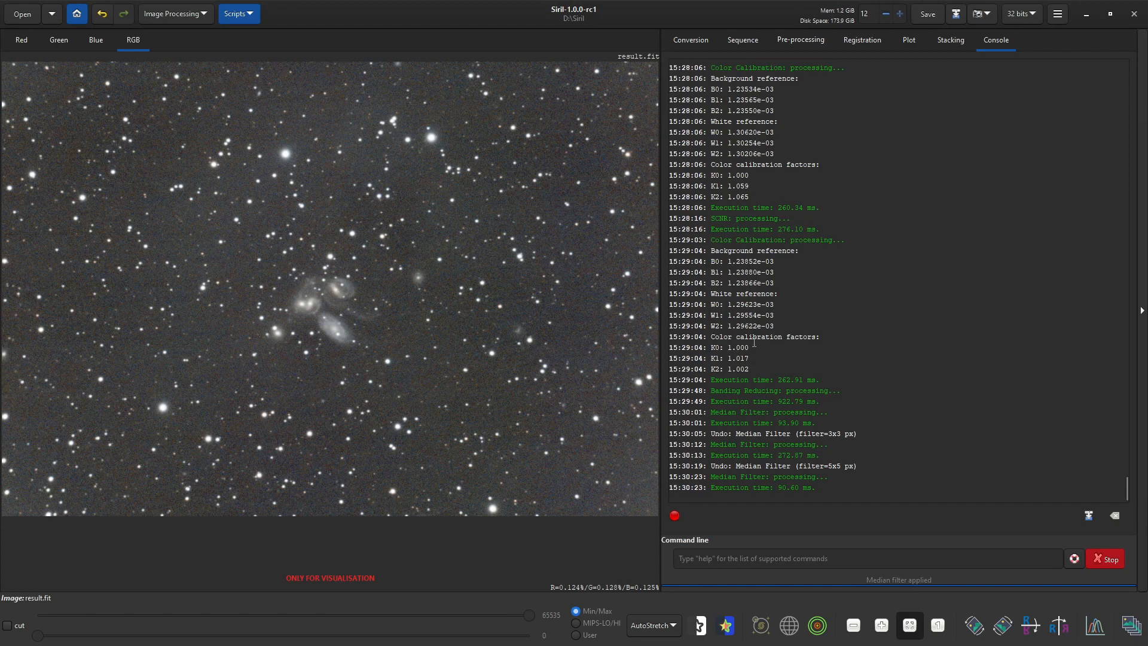
# - Switch the display to Linear and apply a global color saturation boost with a reduced background factor
pyautogui.click(655, 626)
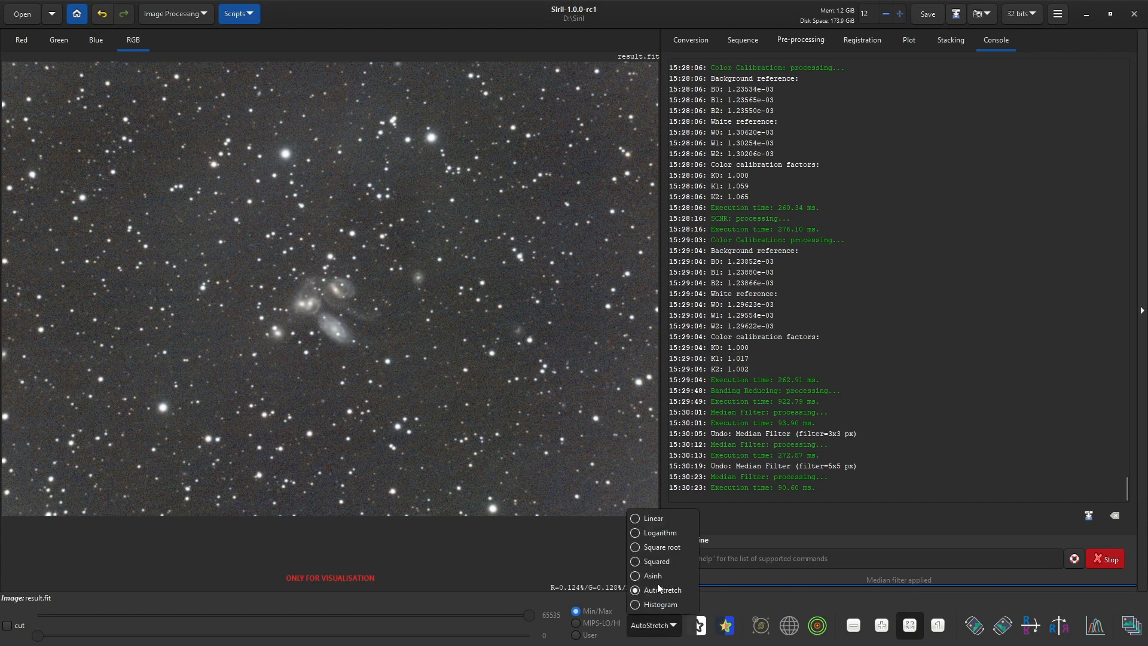
pyautogui.click(661, 519)
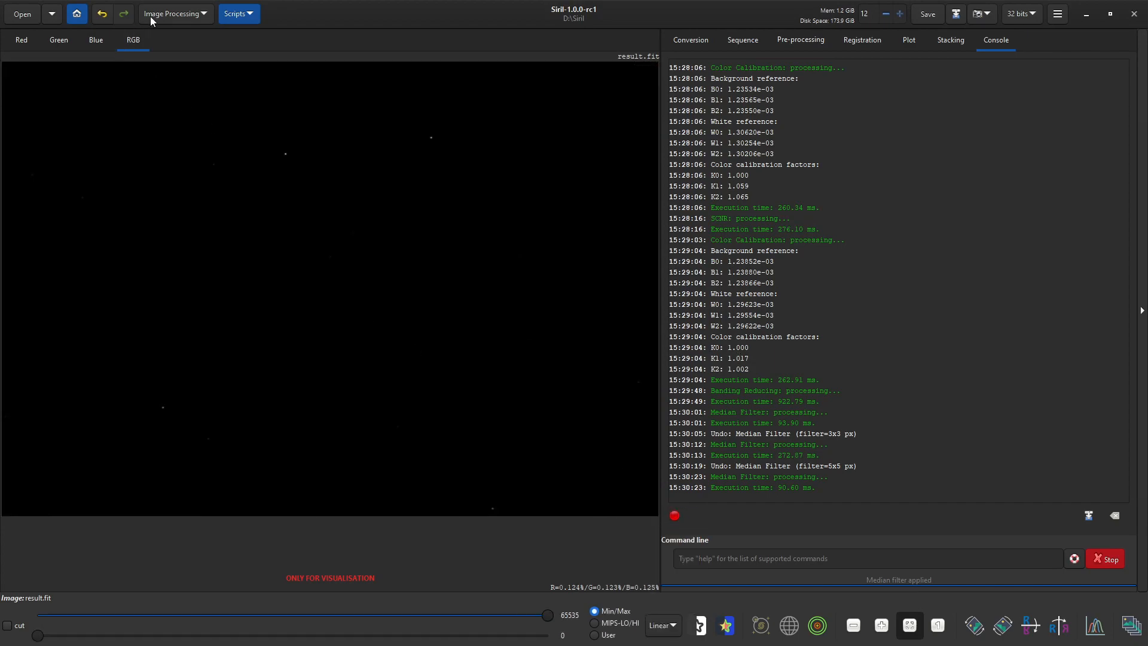
pyautogui.click(150, 18)
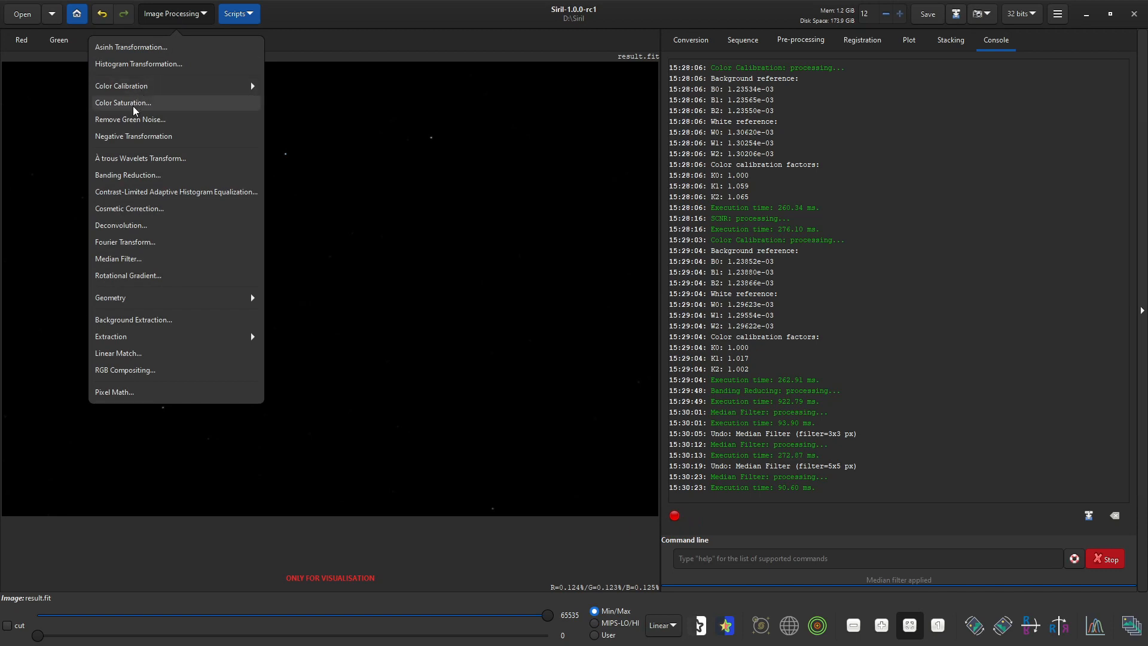
pyautogui.click(123, 103)
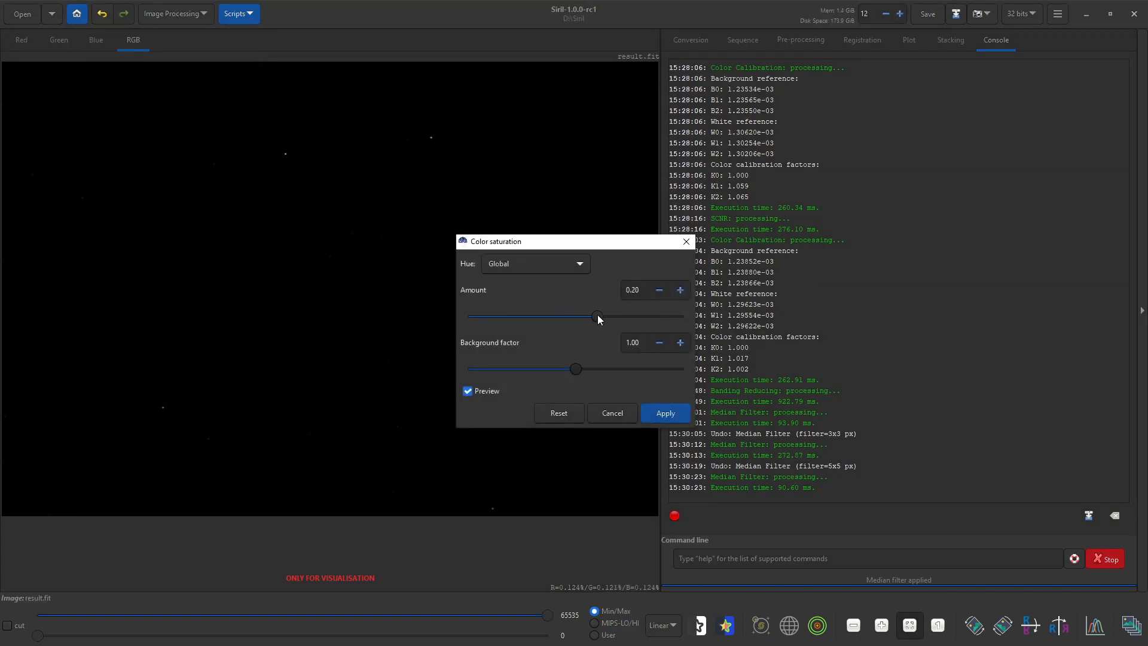
pyautogui.moveTo(611, 312); pyautogui.dragTo(611, 313)
pyautogui.moveTo(578, 369); pyautogui.dragTo(505, 372)
pyautogui.click(663, 412)
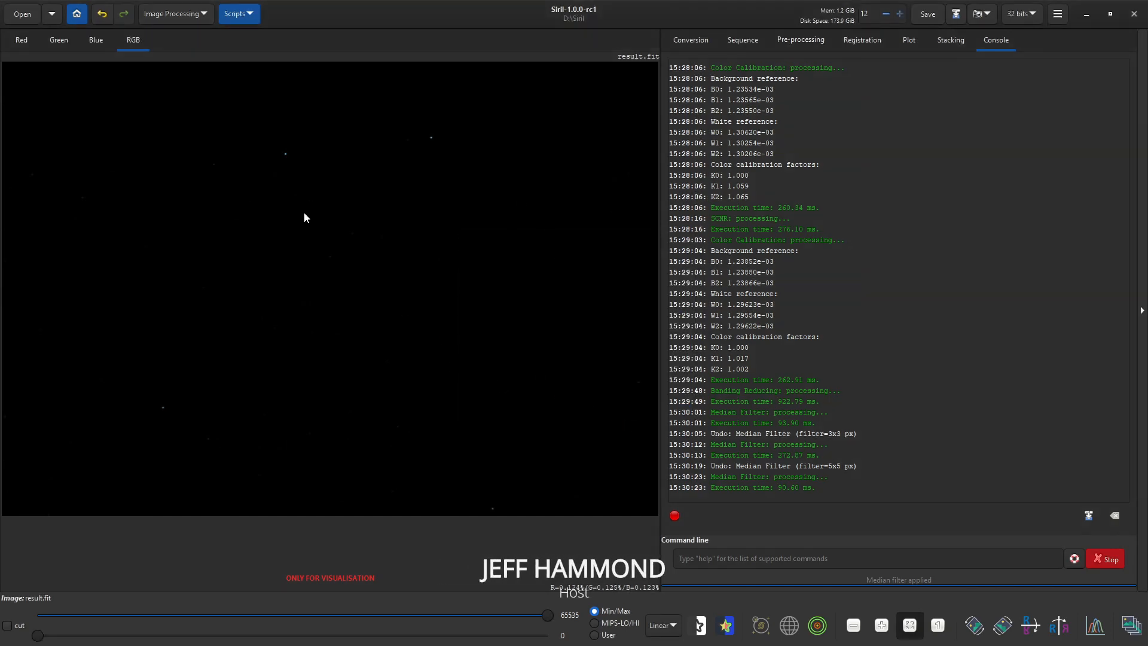
# - Apply an Asinh Transformation with a stretch factor of 150
pyautogui.click(188, 14)
pyautogui.click(174, 47)
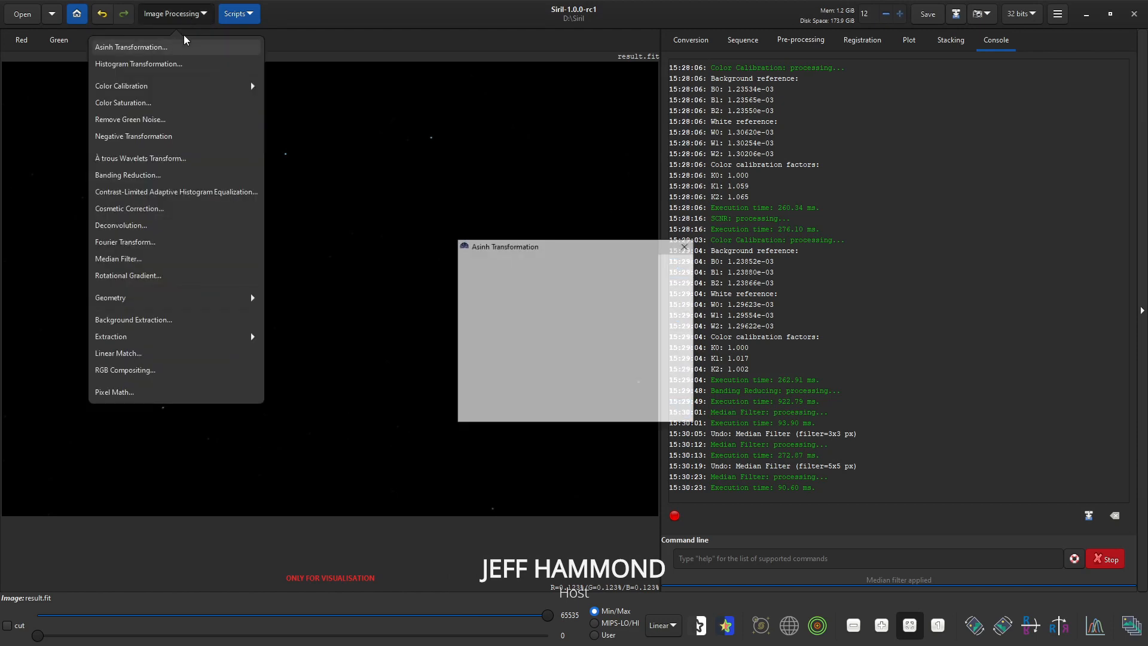
pyautogui.moveTo(553, 250); pyautogui.dragTo(895, 224)
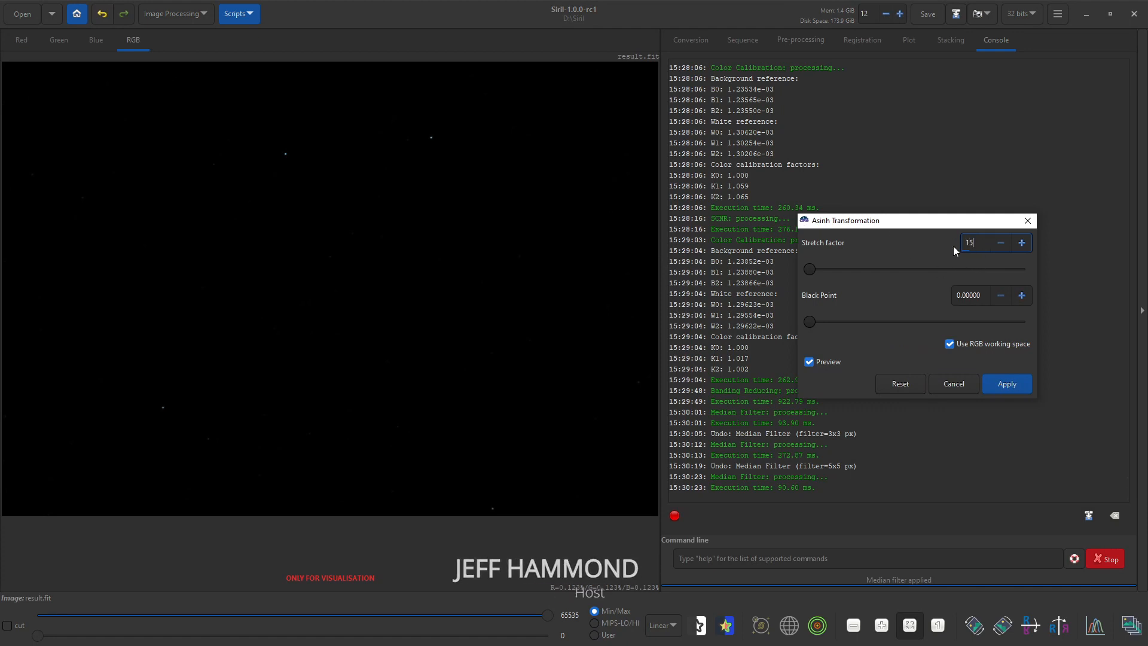
pyautogui.write('150')
pyautogui.press('Return')
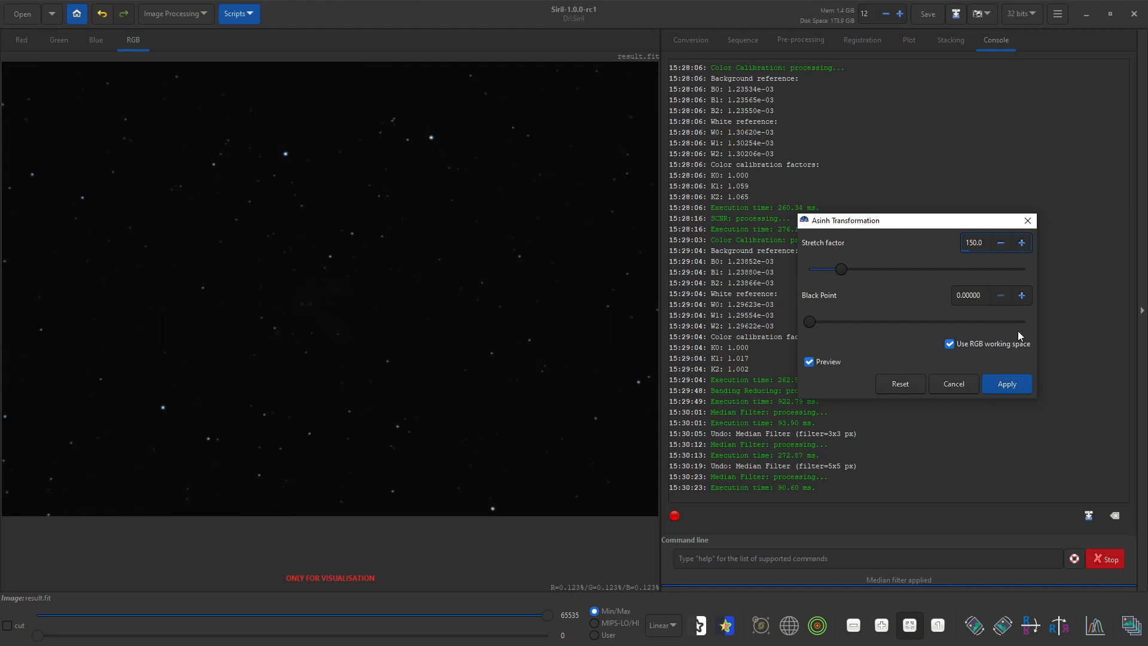
pyautogui.click(1002, 385)
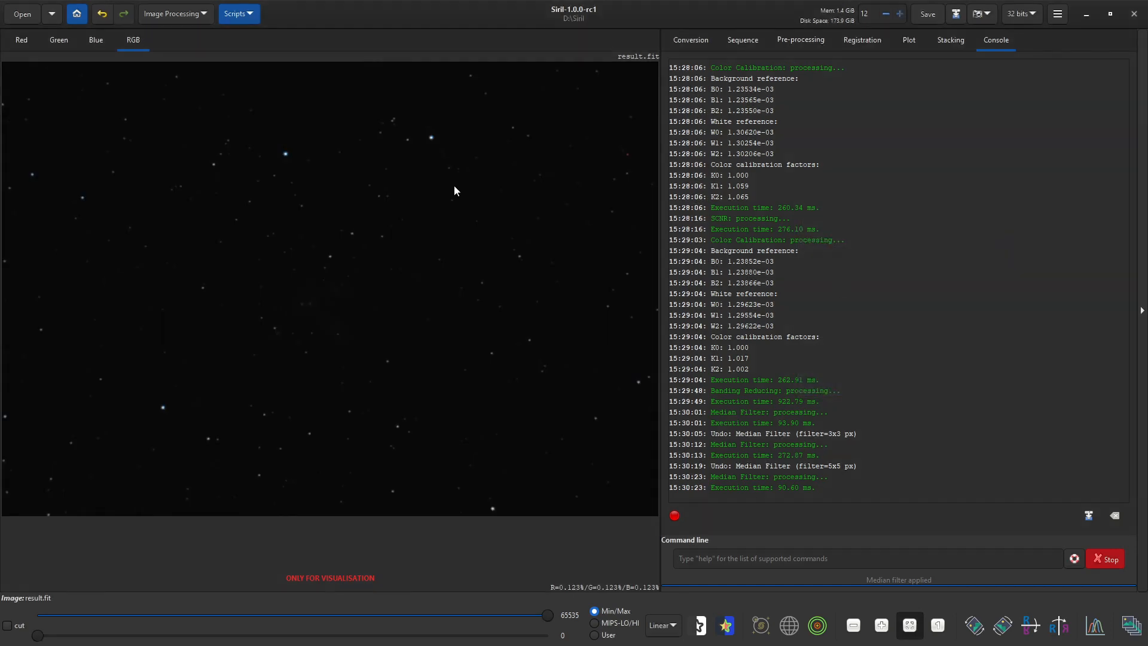
# - Start a second Asinh Transformation and set its stretch factor to 56
pyautogui.click(162, 18)
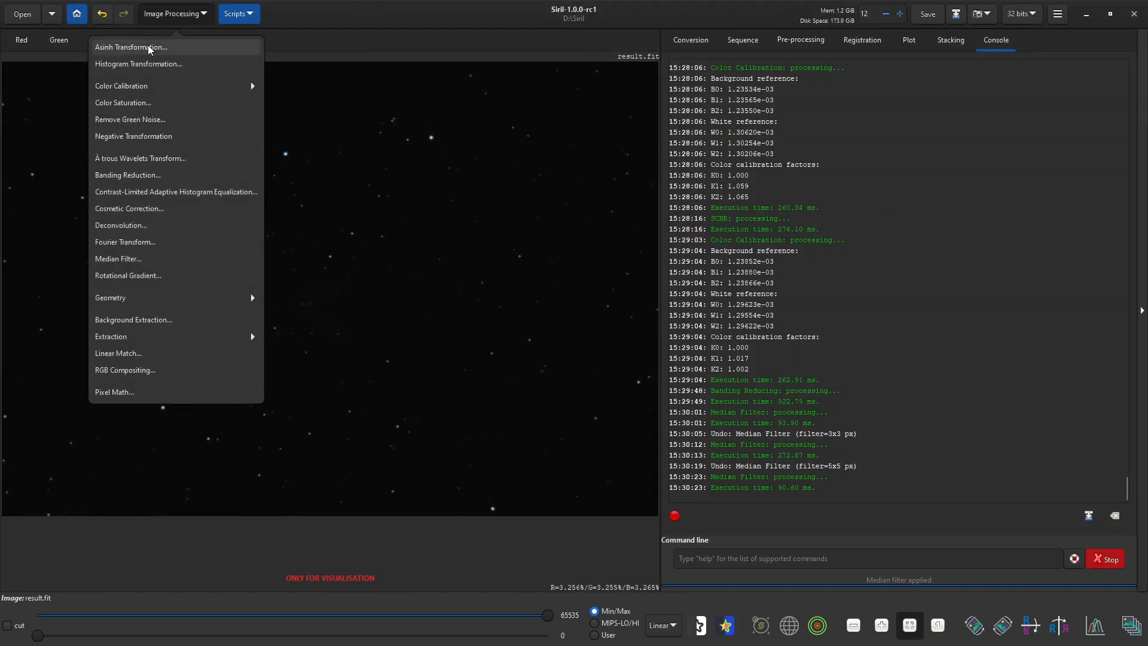
pyautogui.click(154, 45)
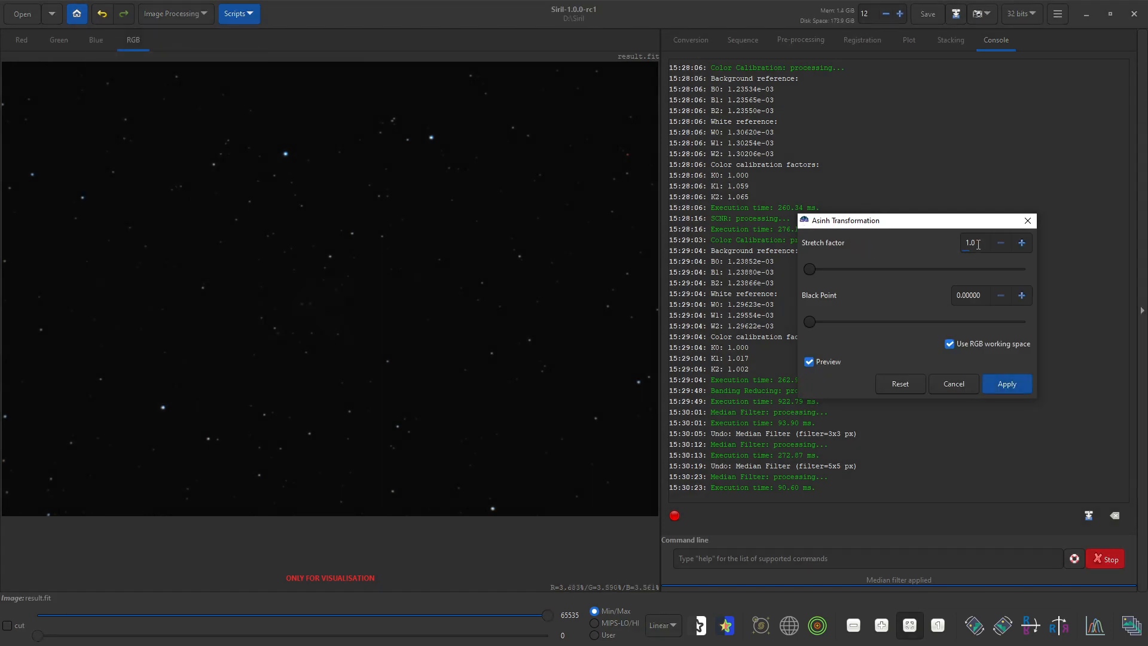
pyautogui.click(1021, 243)
pyautogui.click(1020, 242)
pyautogui.click(1020, 242)
pyautogui.click(1021, 243)
pyautogui.click(1021, 243)
pyautogui.click(1021, 243)
pyautogui.click(1021, 243)
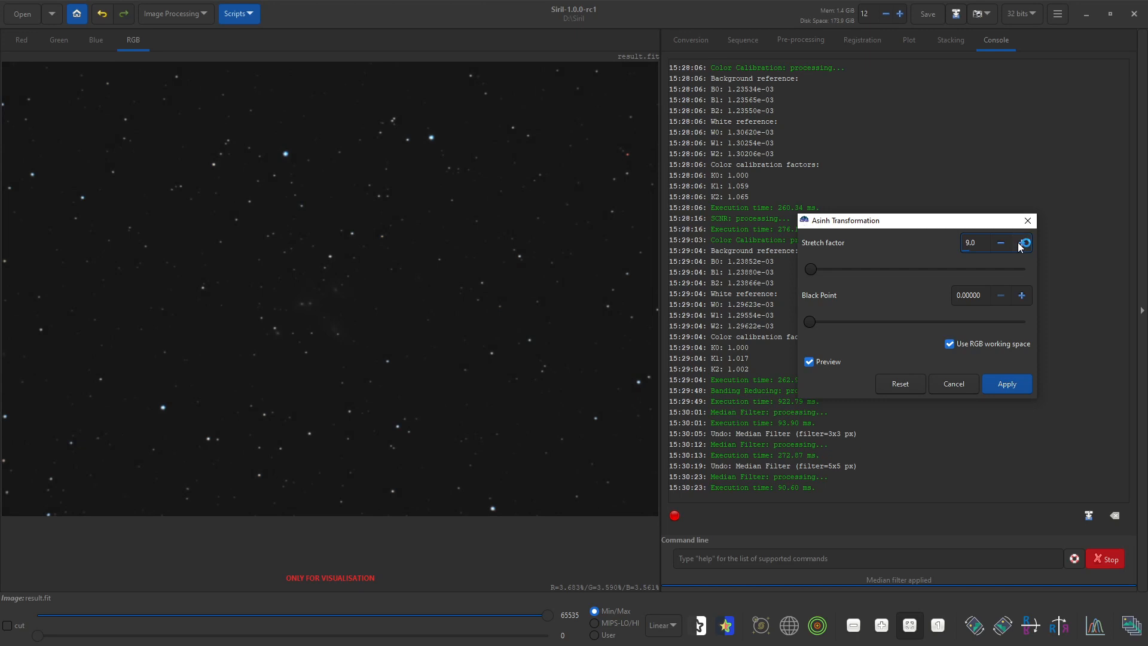
pyautogui.click(1019, 243)
pyautogui.click(1019, 243)
pyautogui.click(1019, 242)
pyautogui.click(1019, 242)
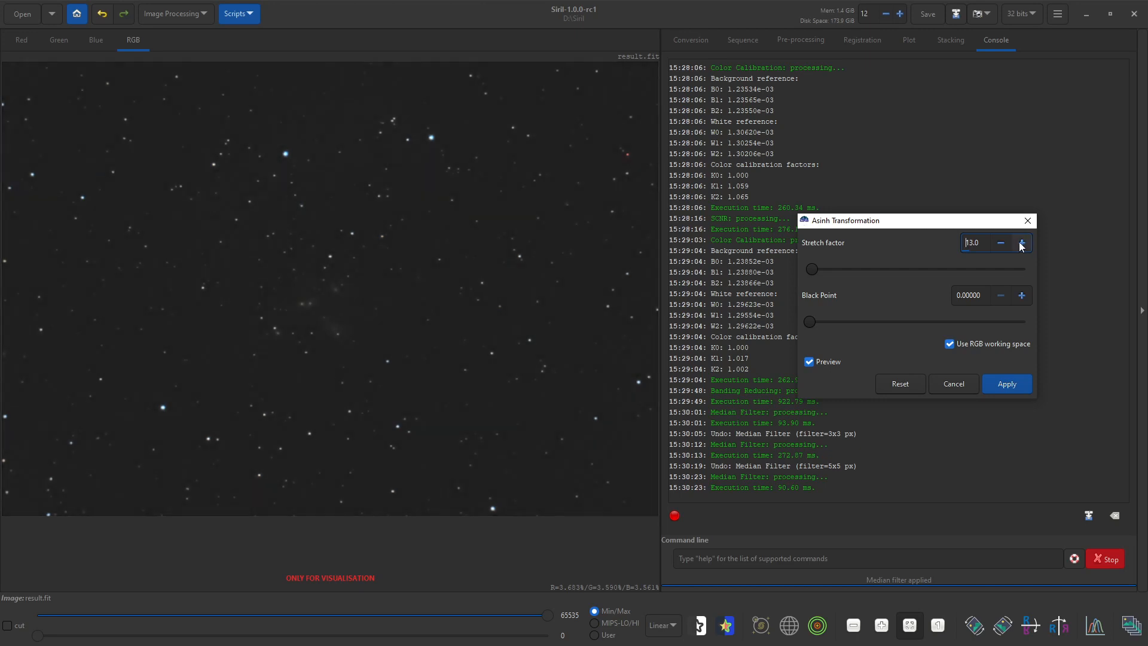
pyautogui.click(1019, 243)
pyautogui.moveTo(982, 243); pyautogui.dragTo(946, 248)
pyautogui.write('56')
pyautogui.press('Return')
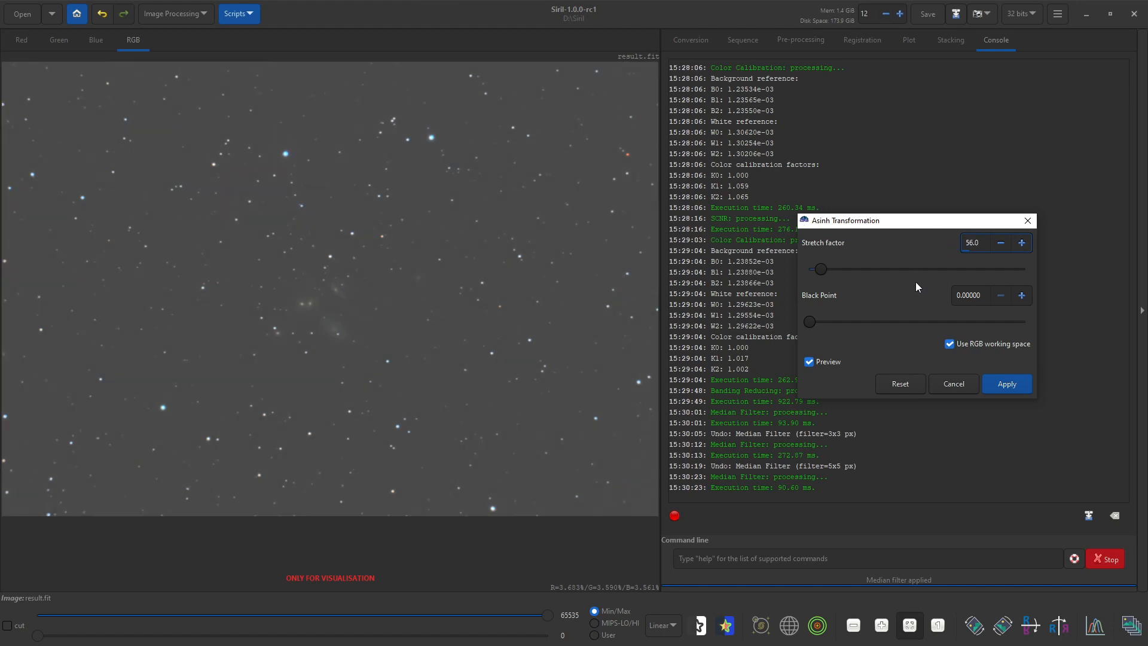
# - Set the black point to 0.01500 and apply the Asinh Transformation
pyautogui.click(1025, 295)
pyautogui.moveTo(1024, 296); pyautogui.dragTo(1002, 295)
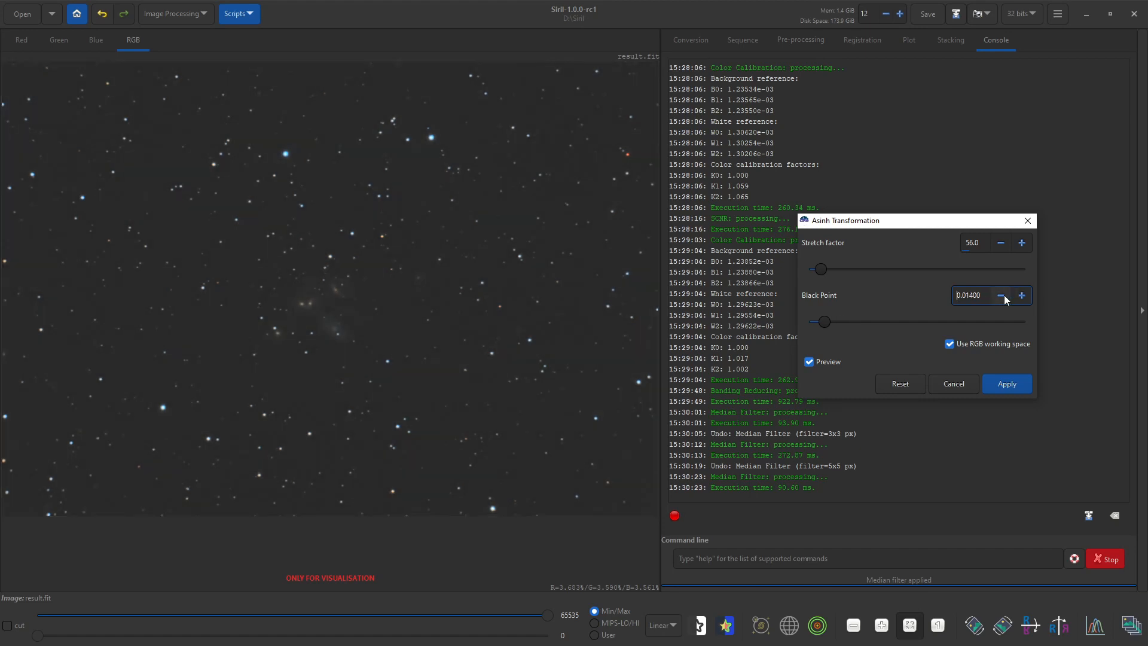
pyautogui.click(1021, 295)
pyautogui.click(1021, 294)
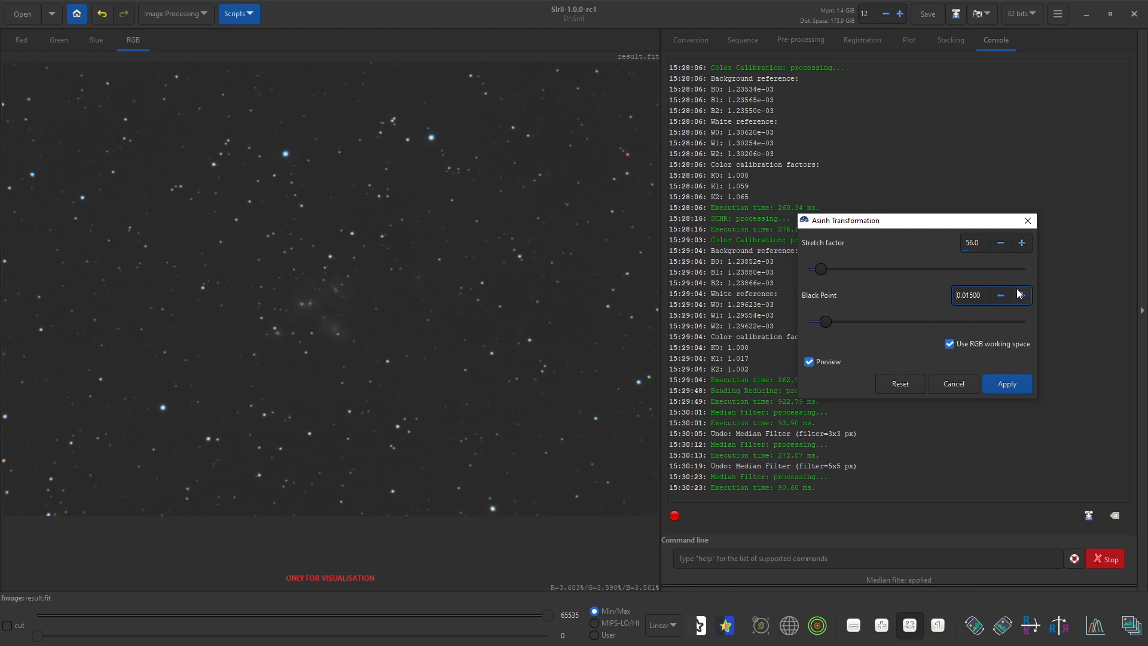
pyautogui.click(1003, 382)
# - Examine the stretched image's RGB distribution in the Histogram Transformation without applying any change
pyautogui.click(183, 14)
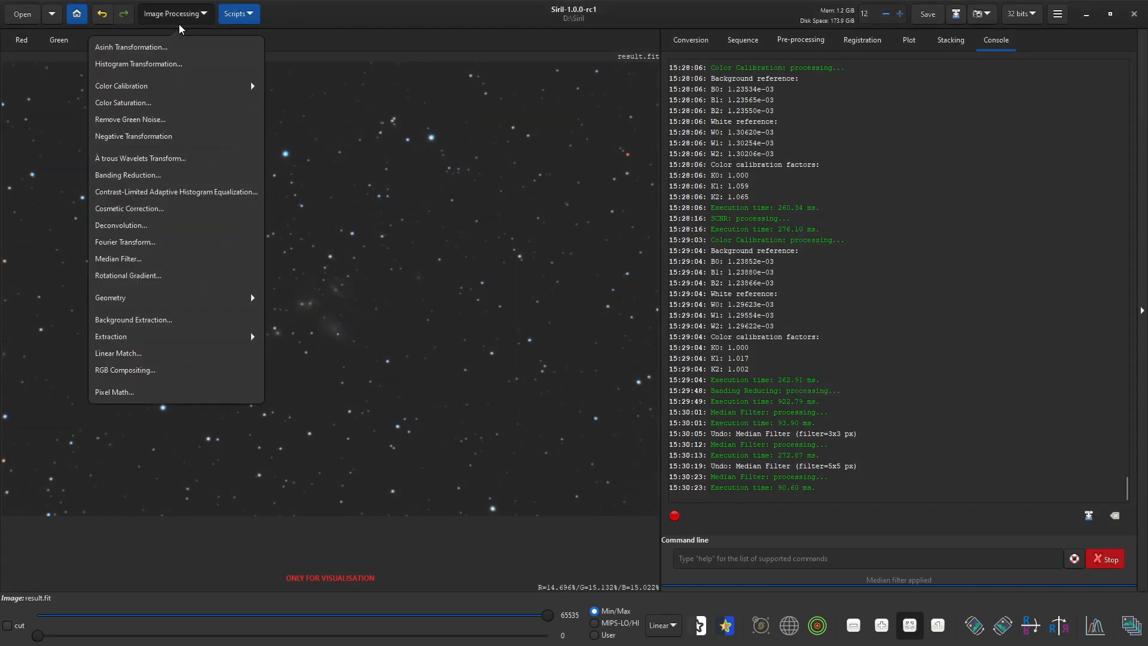
pyautogui.click(175, 47)
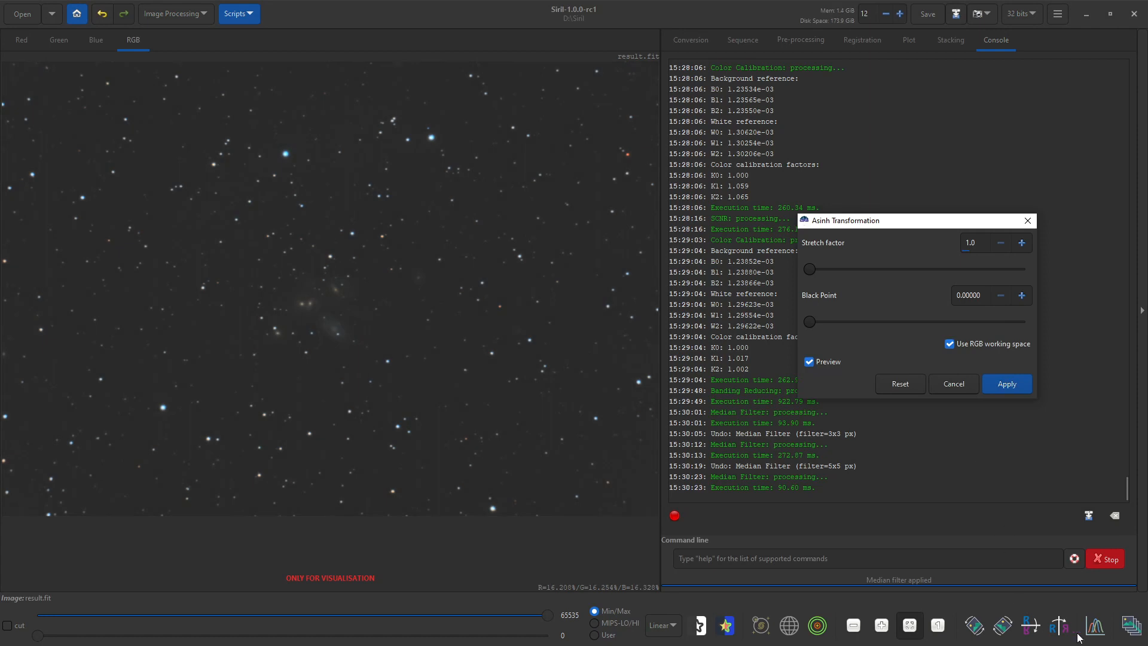
pyautogui.click(1101, 633)
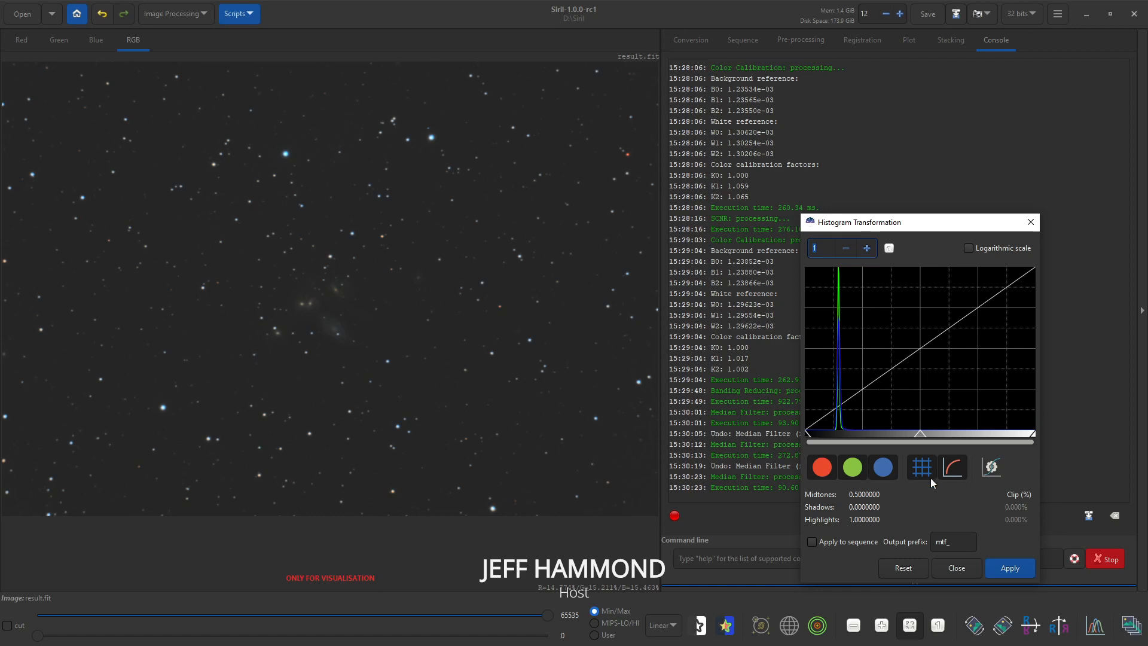
pyautogui.click(957, 568)
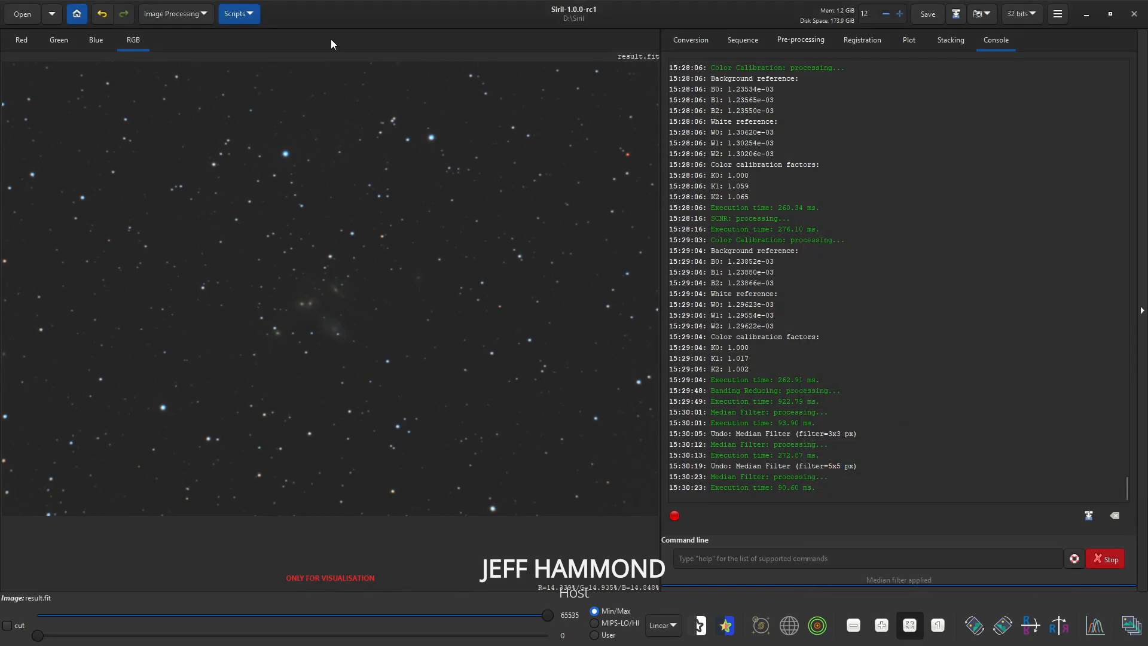
# - Start another Asinh Transformation on the image and set its stretch factor to 6.0
pyautogui.click(173, 16)
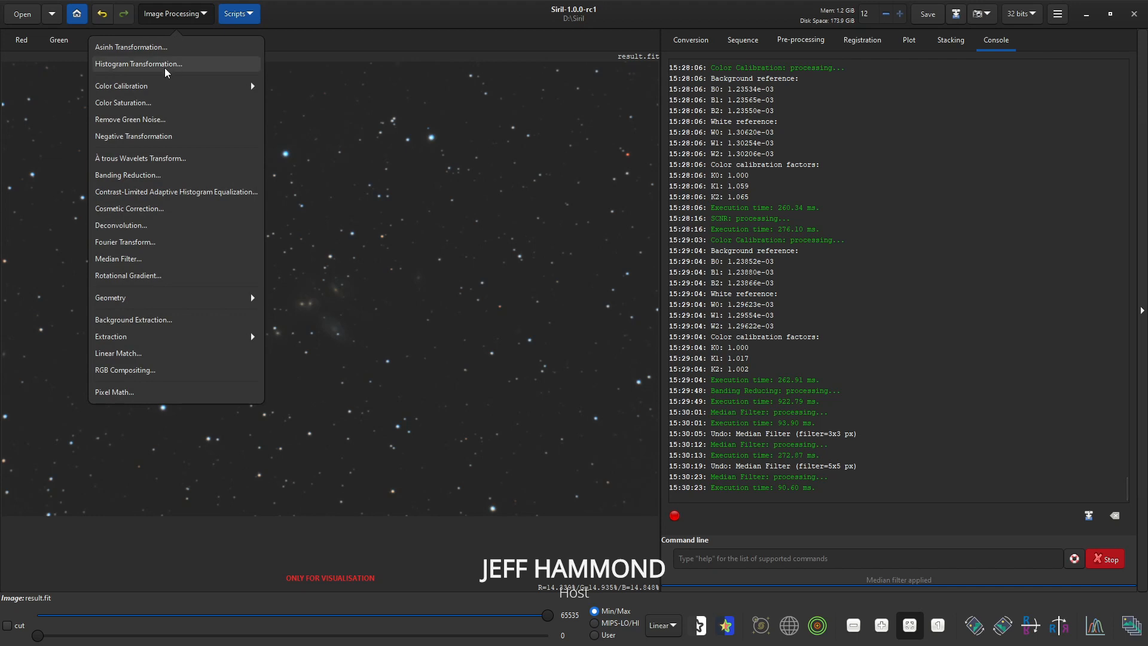
pyautogui.click(154, 52)
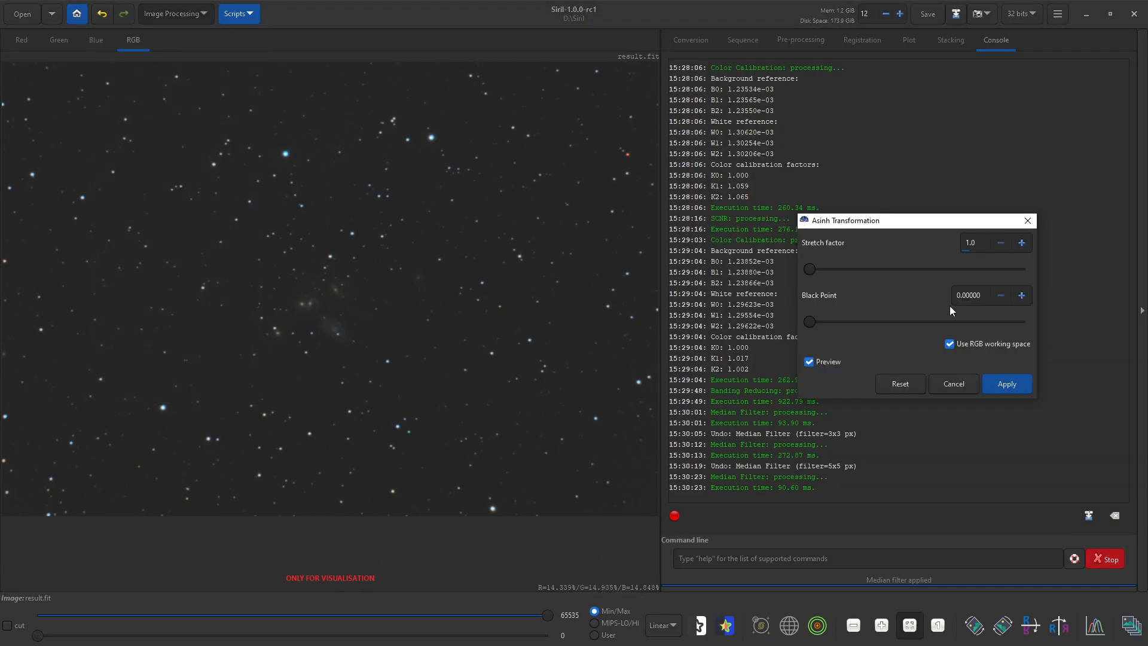
pyautogui.doubleClick(979, 243)
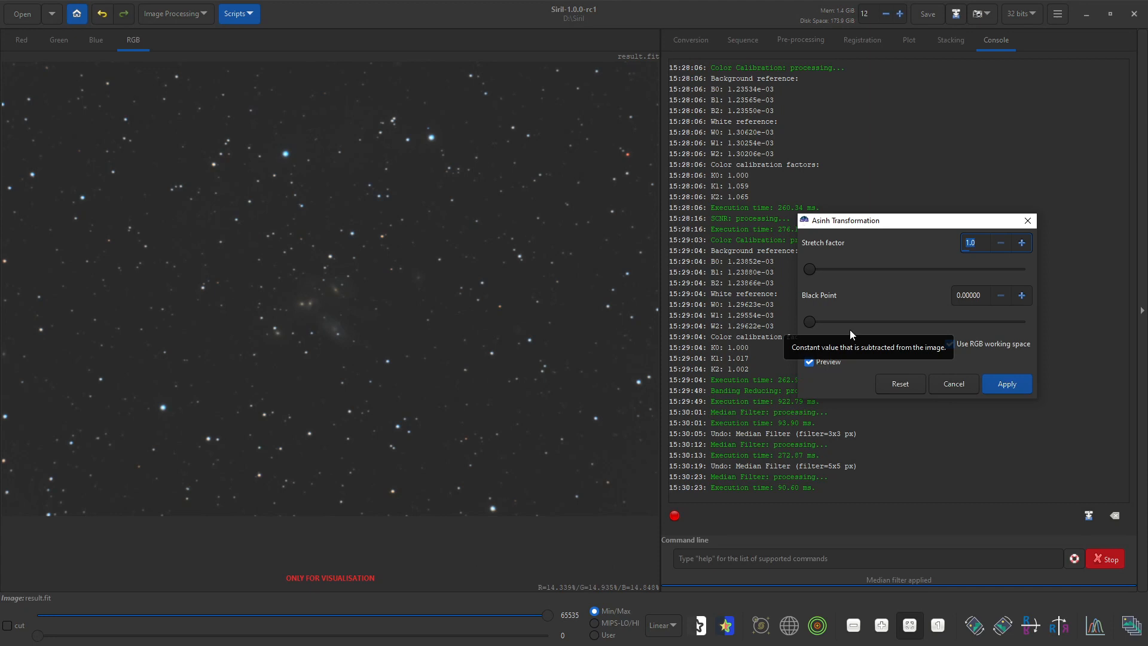
pyautogui.click(1022, 242)
pyautogui.click(1023, 243)
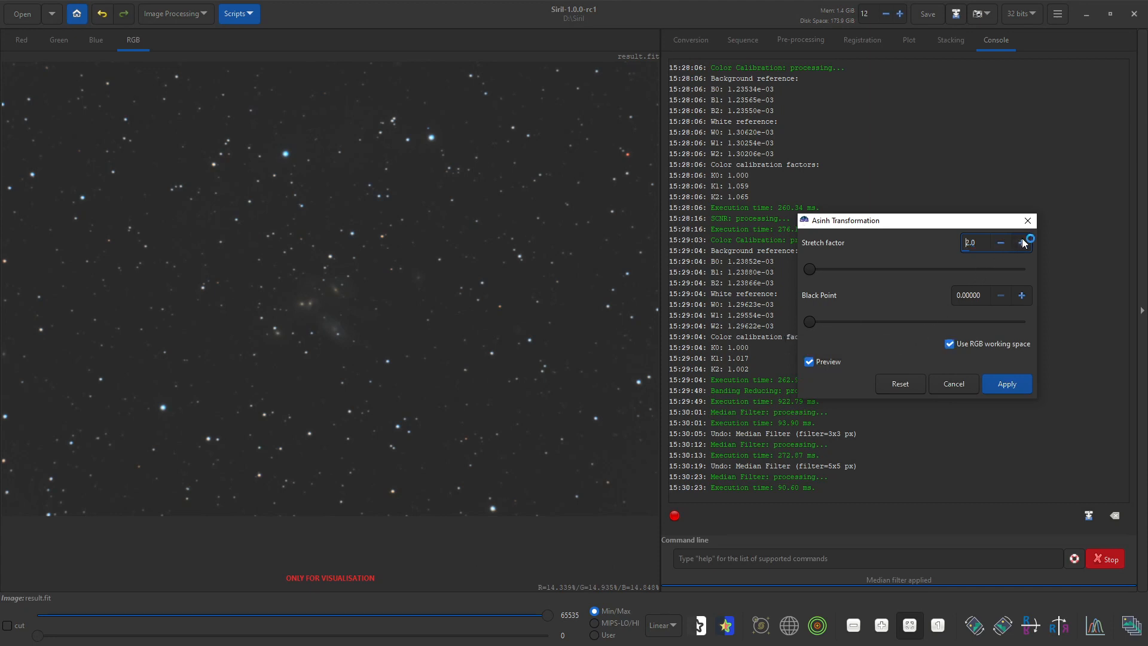
pyautogui.click(1022, 242)
pyautogui.click(1022, 243)
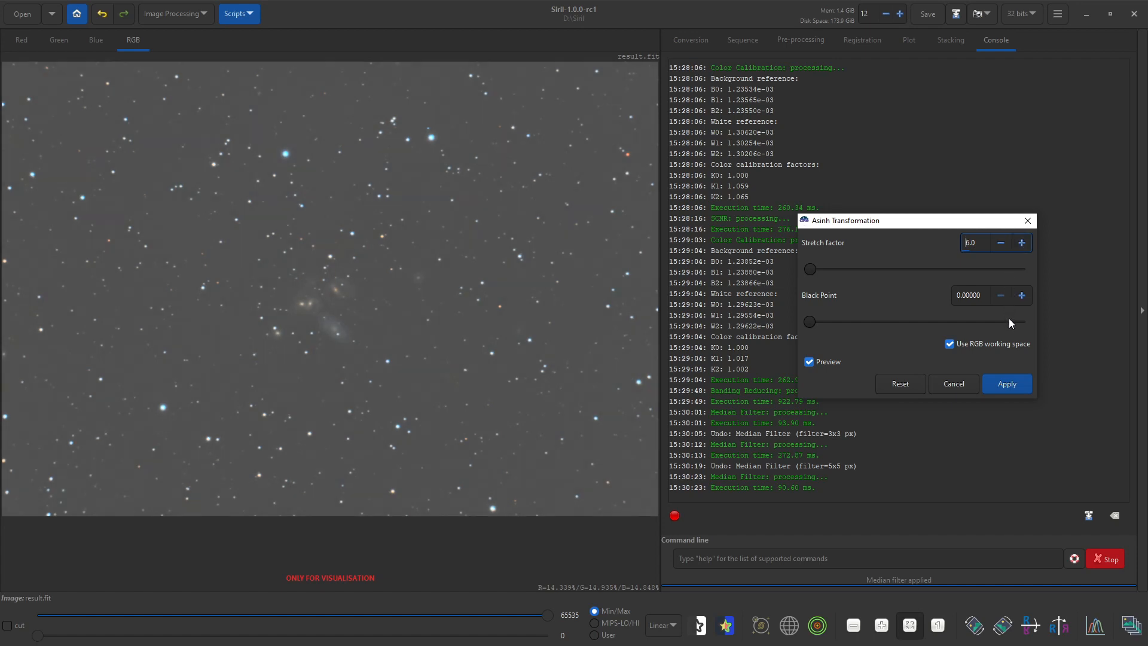
# - Raise the black point slightly above 0.05700, apply the Asinh Transformation, and check the resulting histogram
pyautogui.click(1021, 295)
pyautogui.moveTo(1025, 294); pyautogui.dragTo(1024, 294)
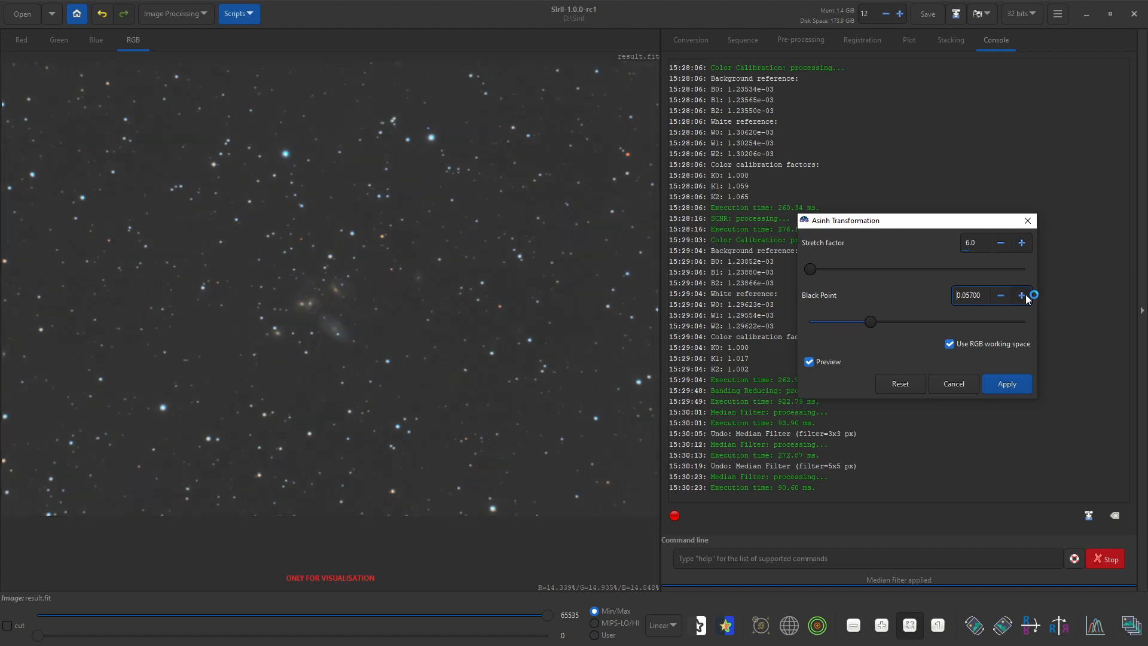
pyautogui.click(1021, 294)
pyautogui.click(1021, 294)
pyautogui.click(997, 385)
pyautogui.click(1095, 625)
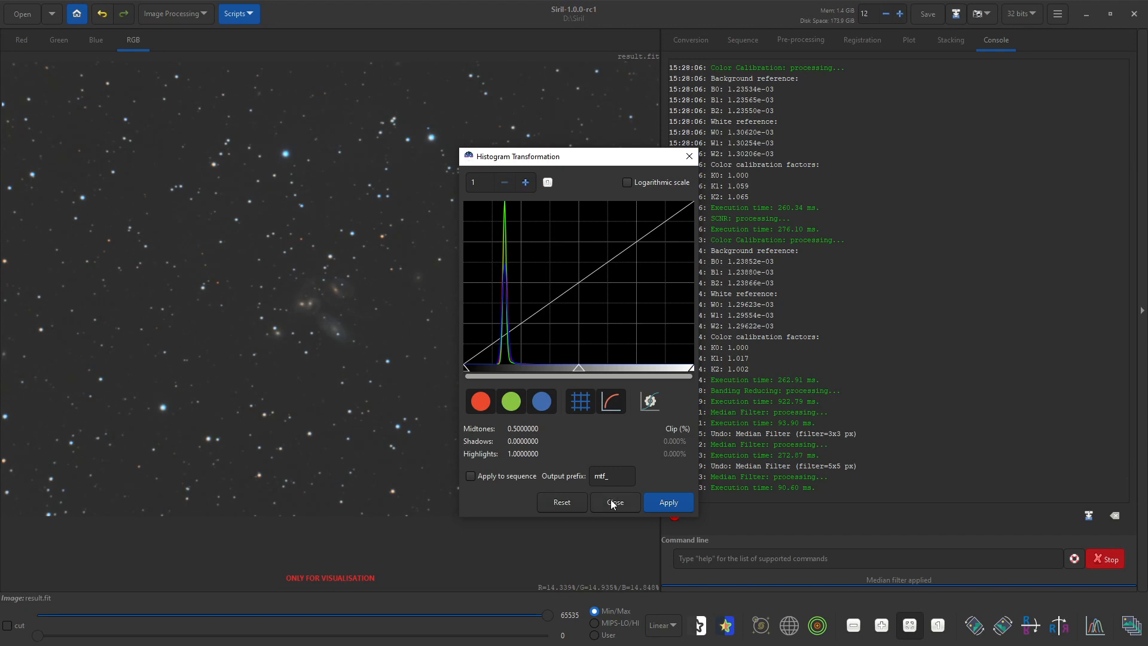
pyautogui.click(612, 501)
# - Begin a further Asinh Transformation with a stretch factor of 6.0
pyautogui.click(160, 13)
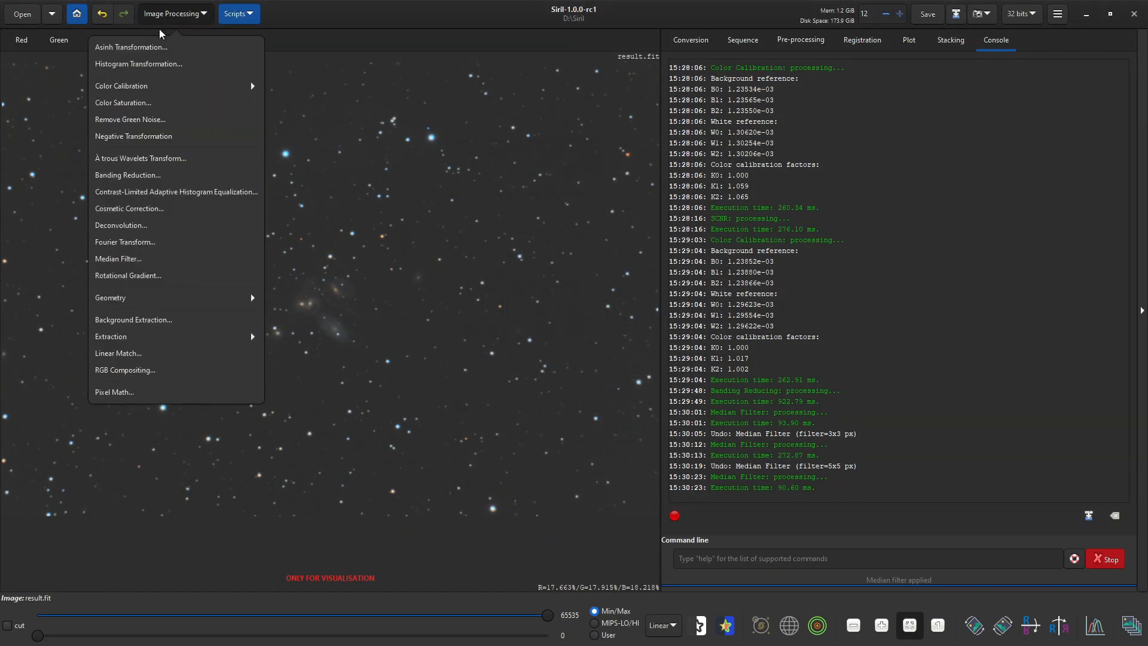
pyautogui.click(157, 47)
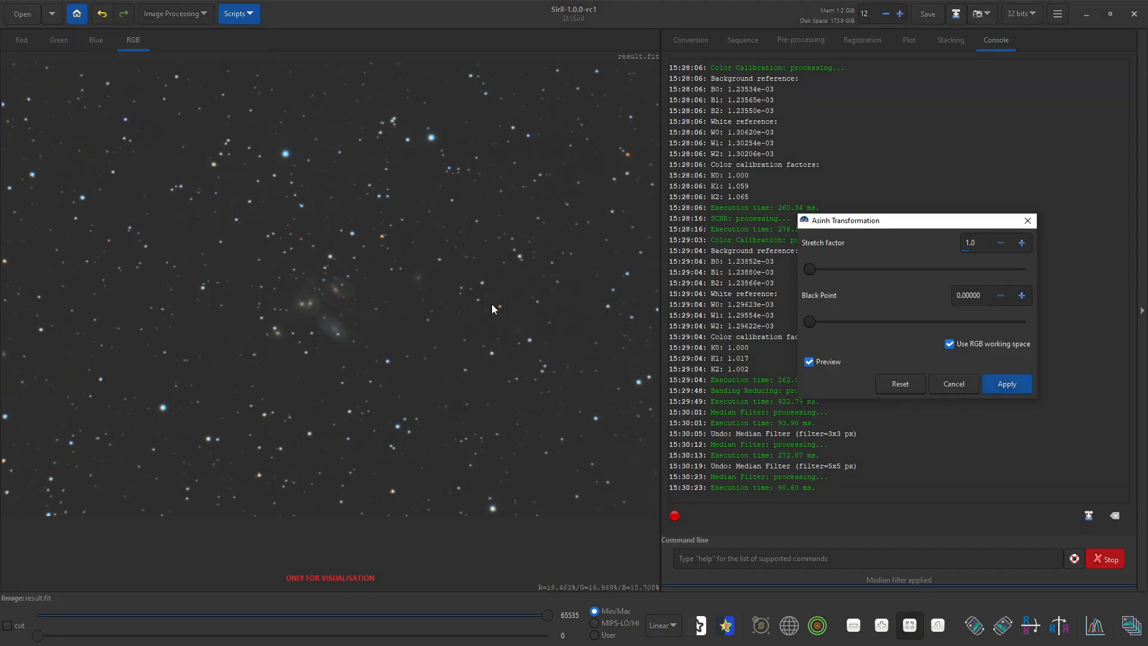
pyautogui.click(1026, 242)
pyautogui.click(1026, 242)
pyautogui.click(1026, 242)
pyautogui.click(1026, 242)
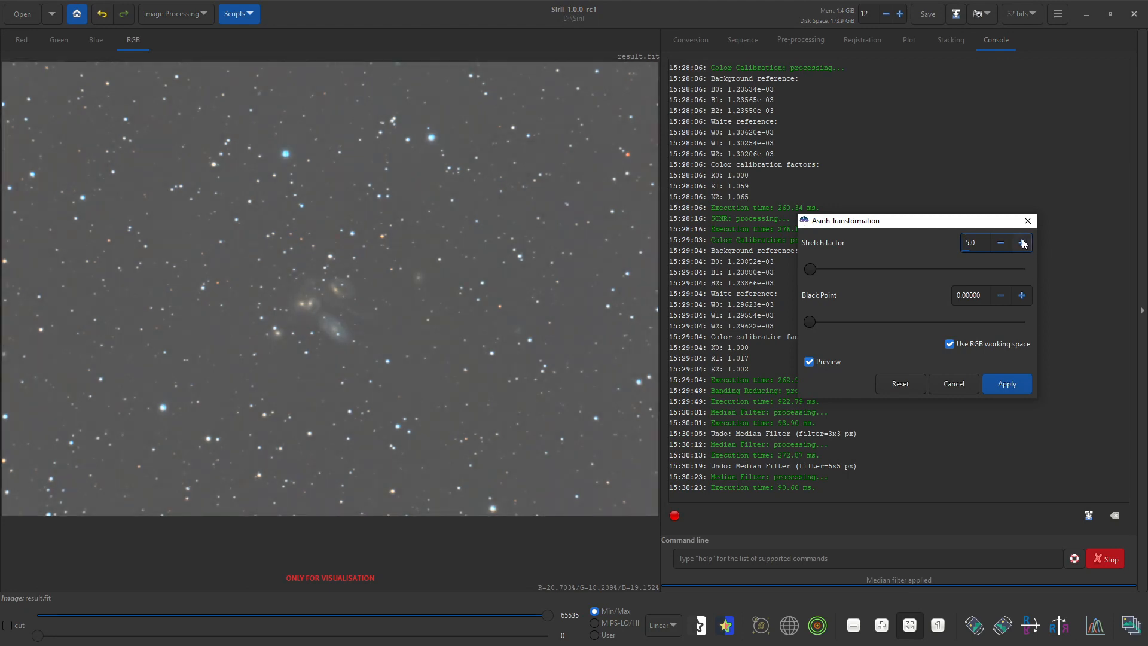
pyautogui.click(1021, 242)
# - Set the black point to 0.09600, apply the Asinh Transformation, and review the histogram
pyautogui.moveTo(1022, 294); pyautogui.dragTo(1021, 294)
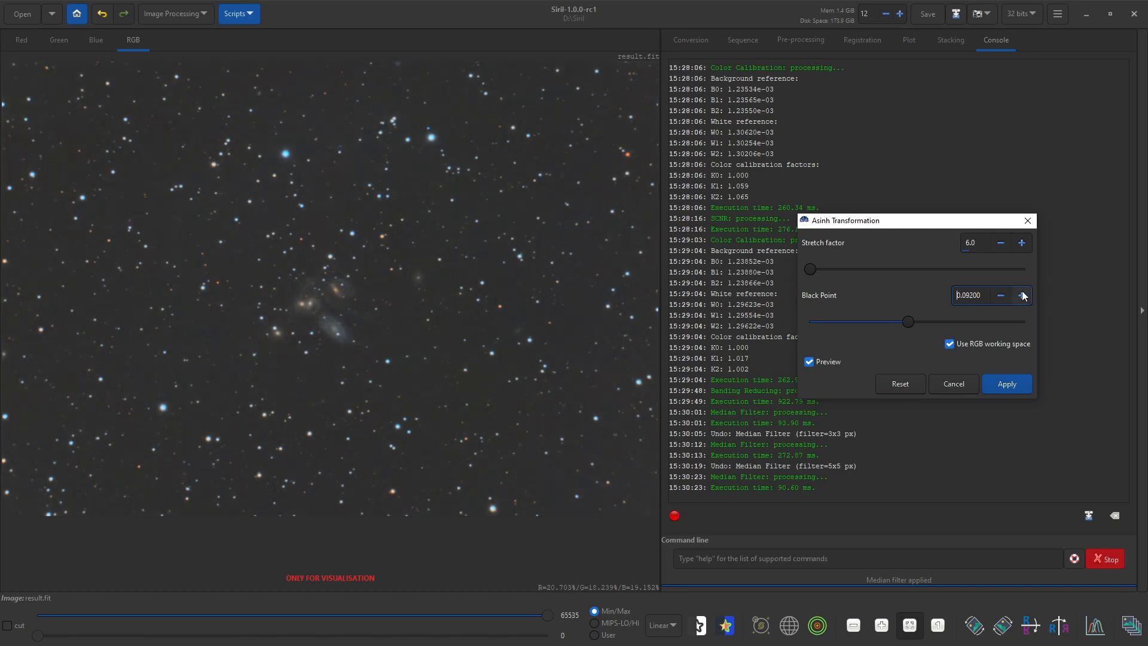
pyautogui.click(1022, 293)
pyautogui.click(1021, 293)
pyautogui.click(1022, 294)
pyautogui.click(1022, 298)
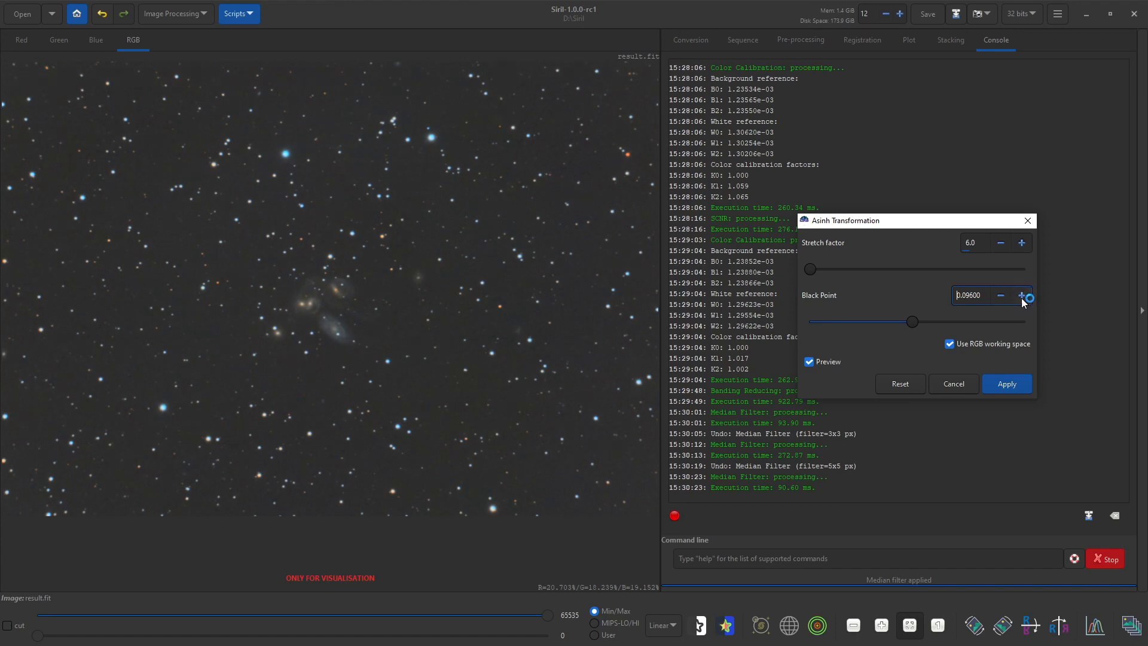
pyautogui.click(997, 386)
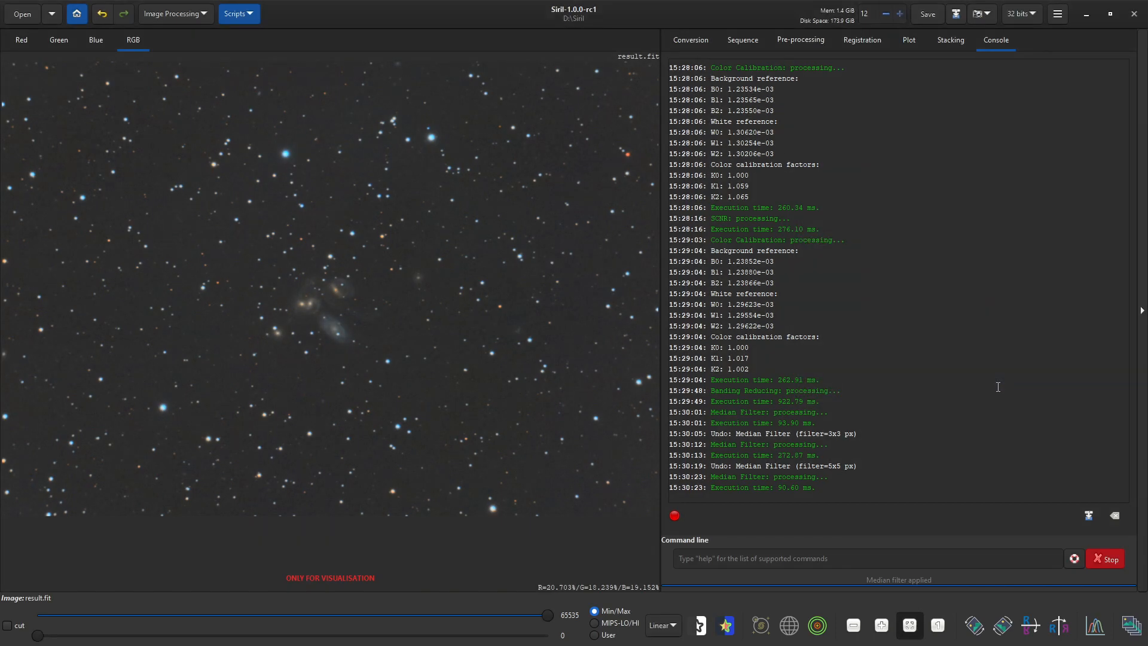
pyautogui.click(1087, 627)
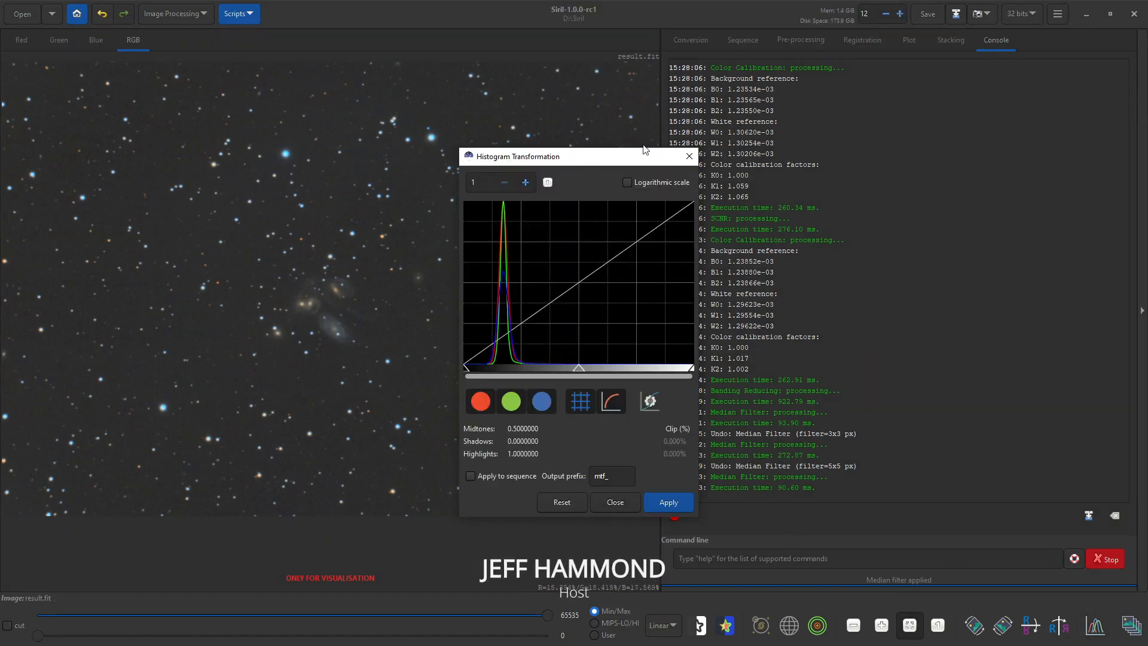
pyautogui.click(615, 501)
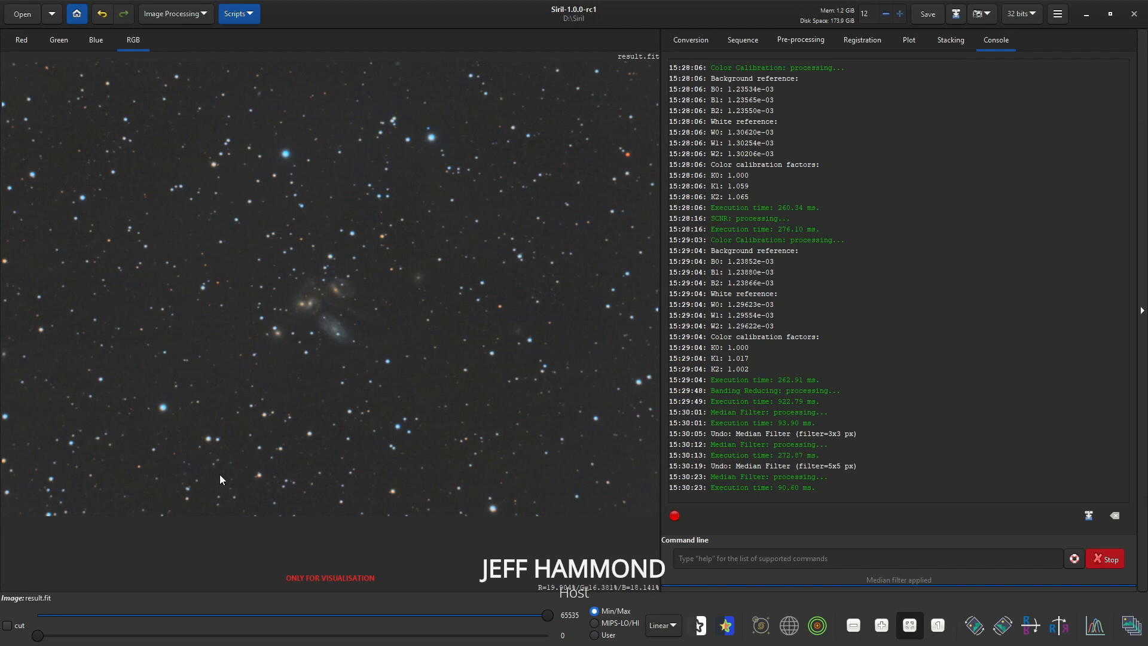
# - Apply a Histogram Transformation with midtones at about 0.324 and shadows at about 0.073
pyautogui.click(1094, 625)
pyautogui.moveTo(588, 165); pyautogui.dragTo(1003, 152)
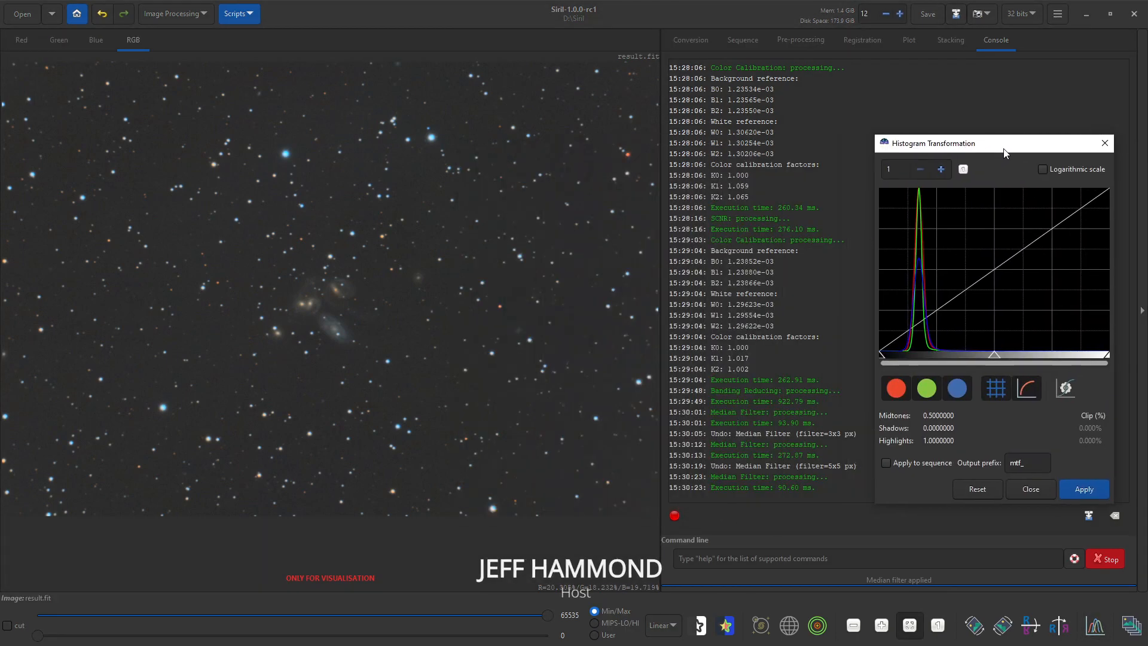
pyautogui.moveTo(994, 354); pyautogui.dragTo(950, 353)
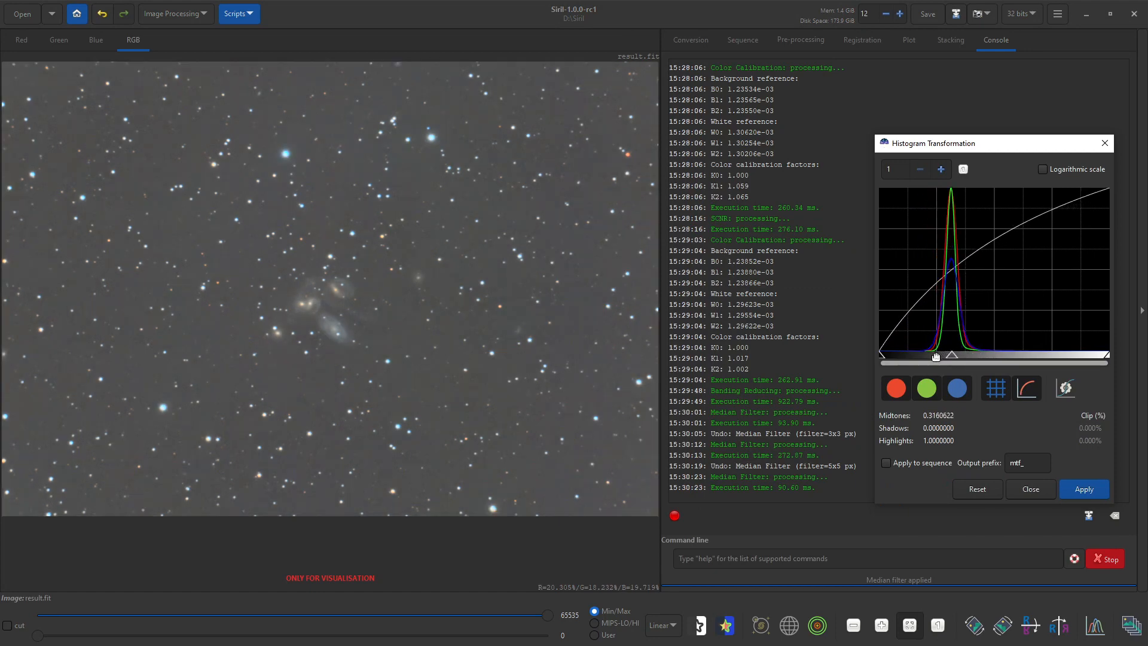
pyautogui.moveTo(879, 355); pyautogui.dragTo(898, 355)
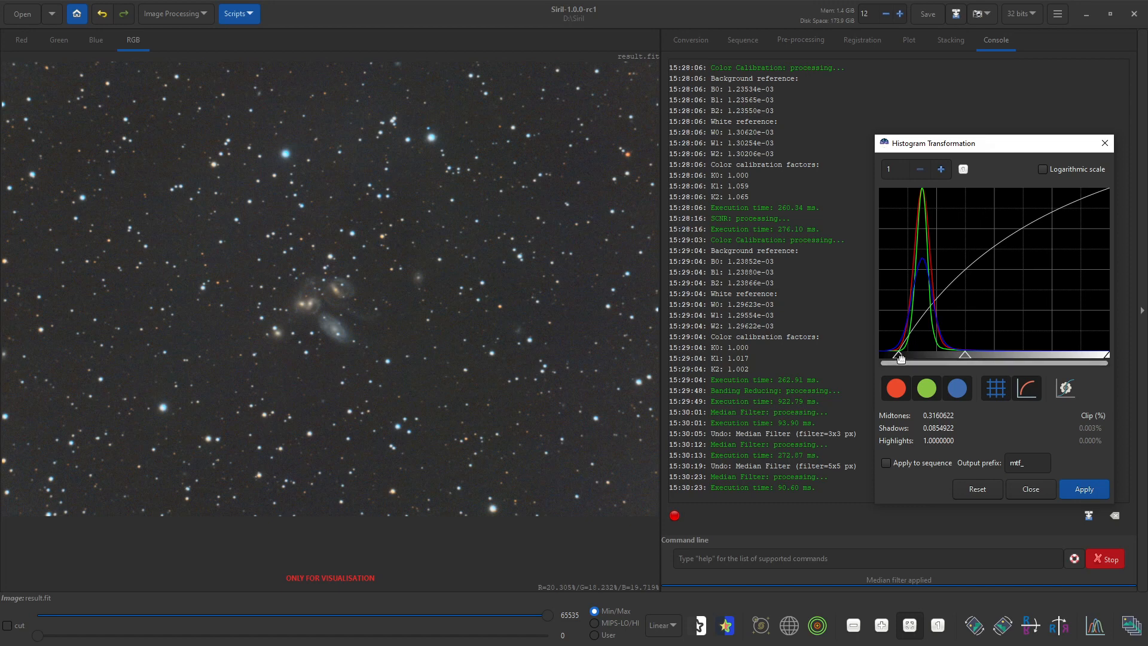
pyautogui.moveTo(899, 355); pyautogui.dragTo(896, 358)
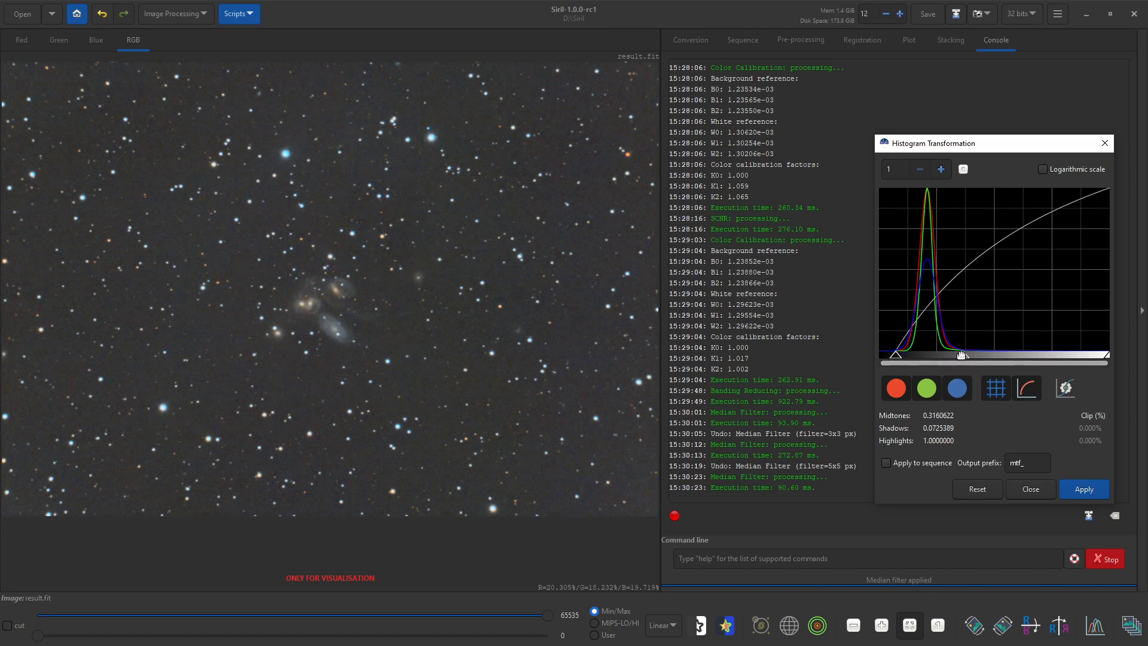
pyautogui.moveTo(960, 356); pyautogui.dragTo(965, 354)
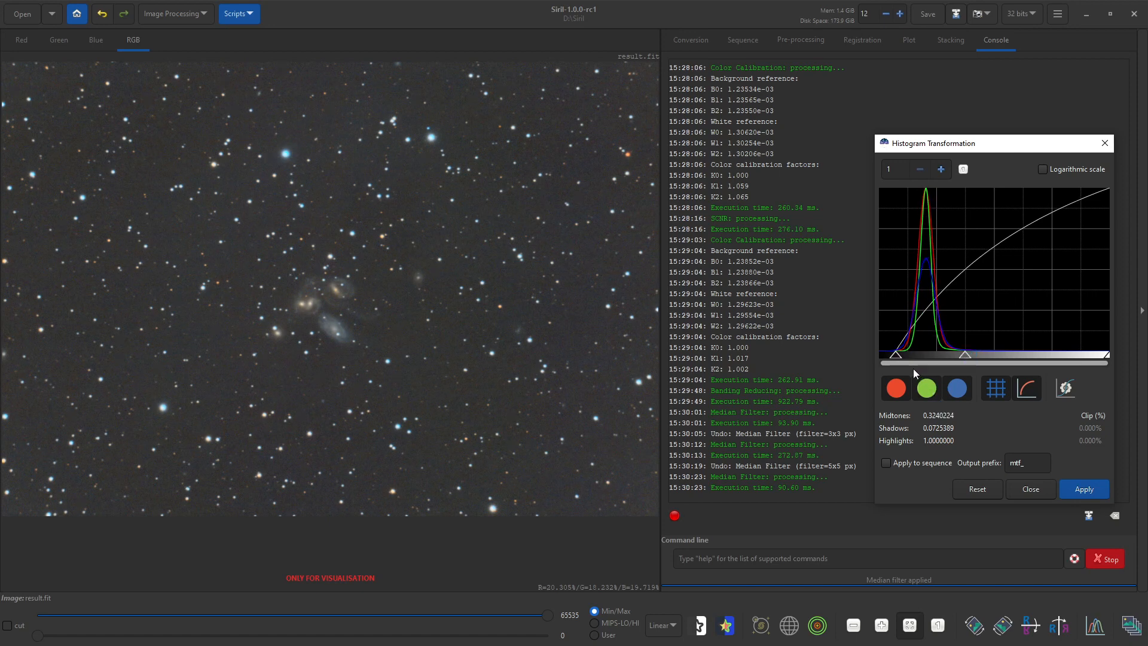
pyautogui.click(1071, 487)
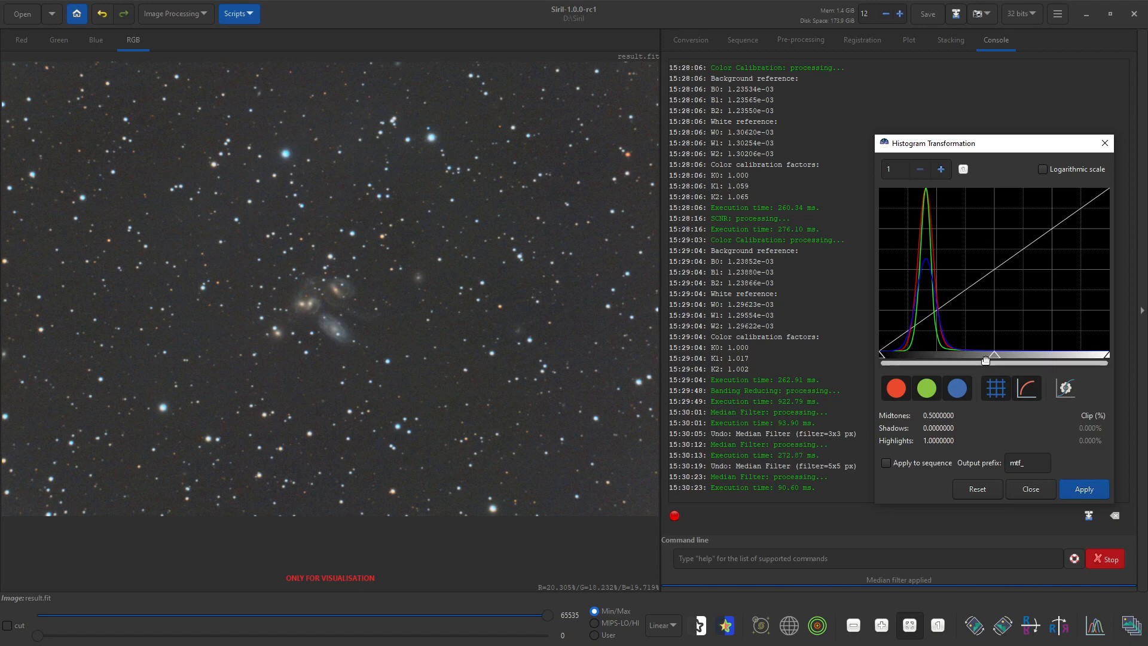
# - Apply a second Histogram Transformation with midtones at about 0.440 and shadows raised slightly above zero
pyautogui.moveTo(995, 354); pyautogui.dragTo(964, 355)
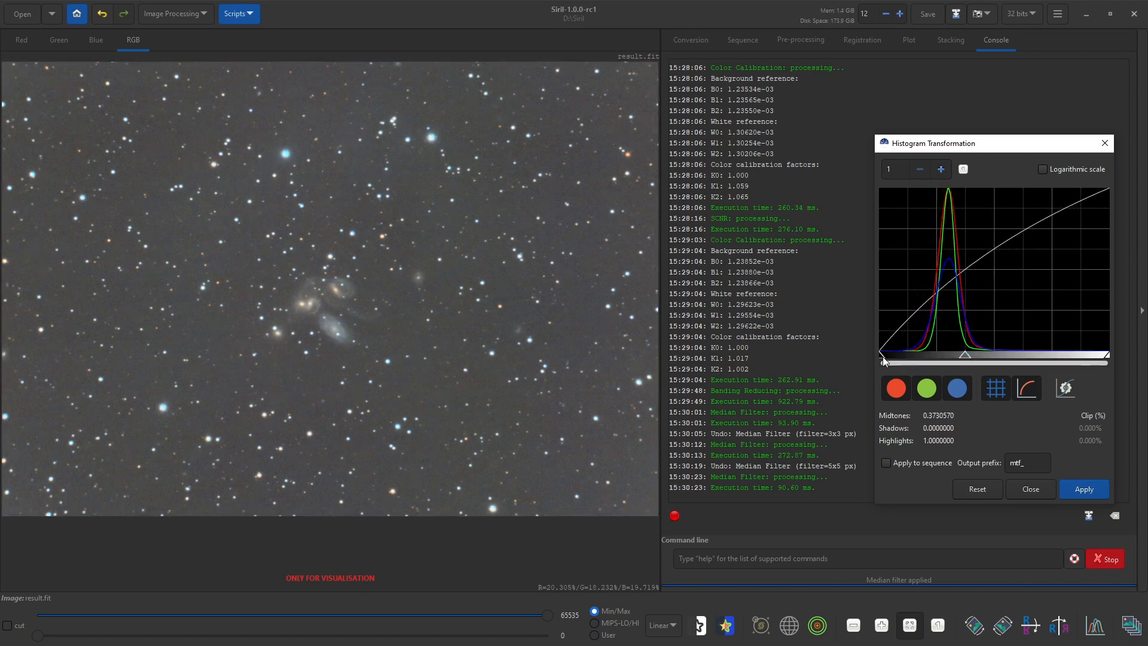
pyautogui.moveTo(882, 355); pyautogui.dragTo(888, 360)
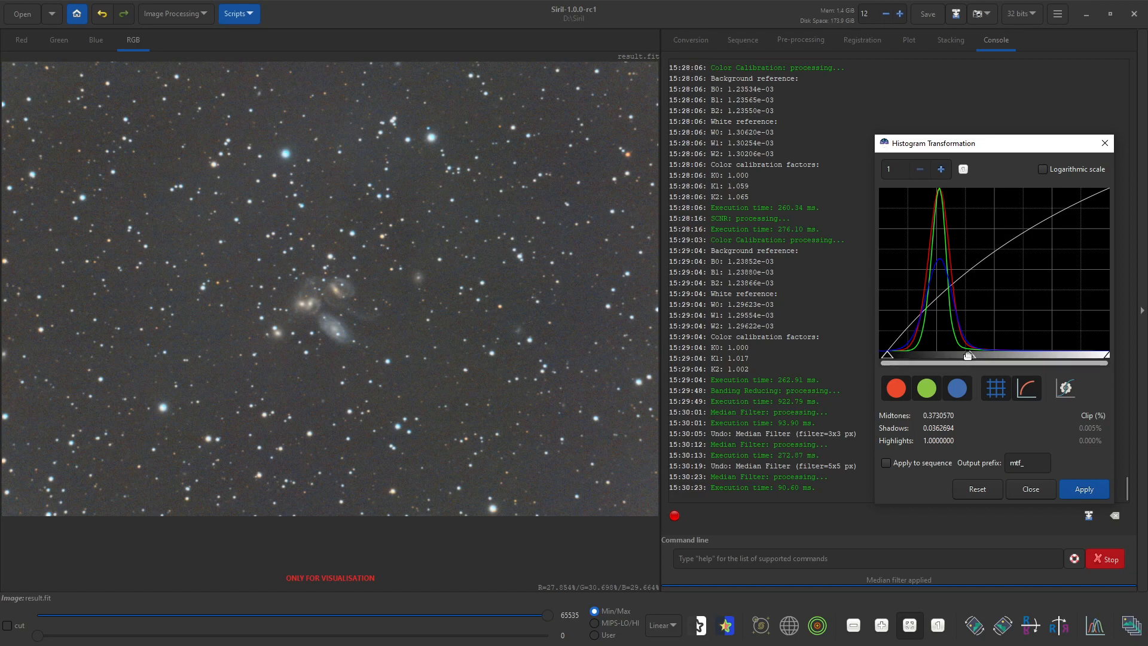
pyautogui.moveTo(970, 356); pyautogui.dragTo(979, 357)
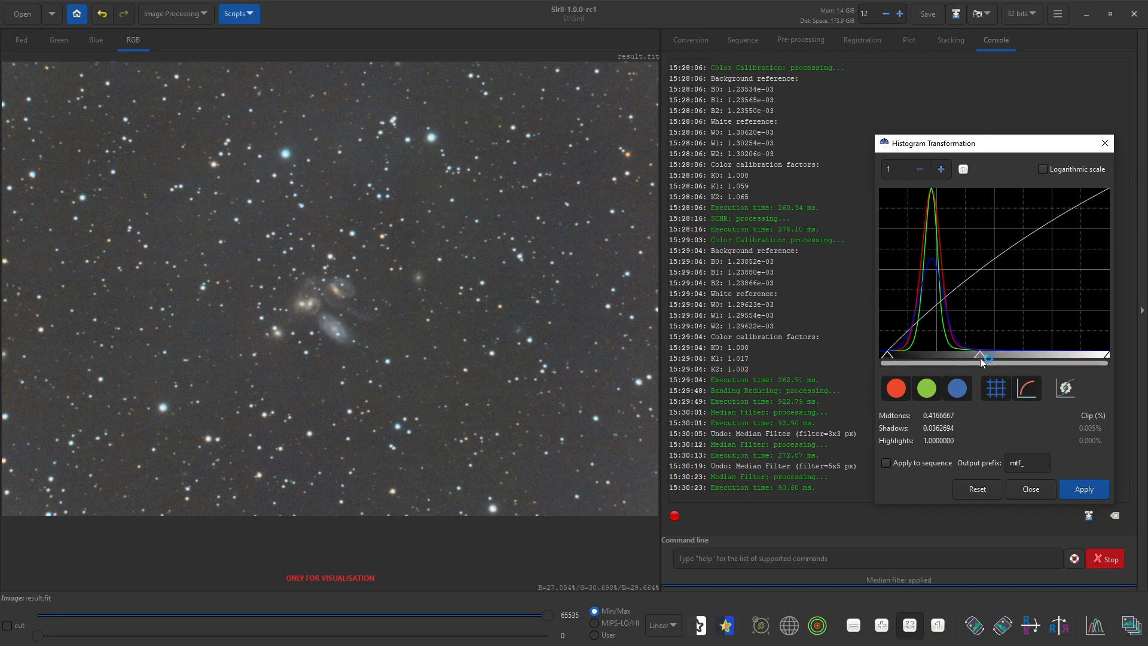
pyautogui.moveTo(887, 355); pyautogui.dragTo(879, 357)
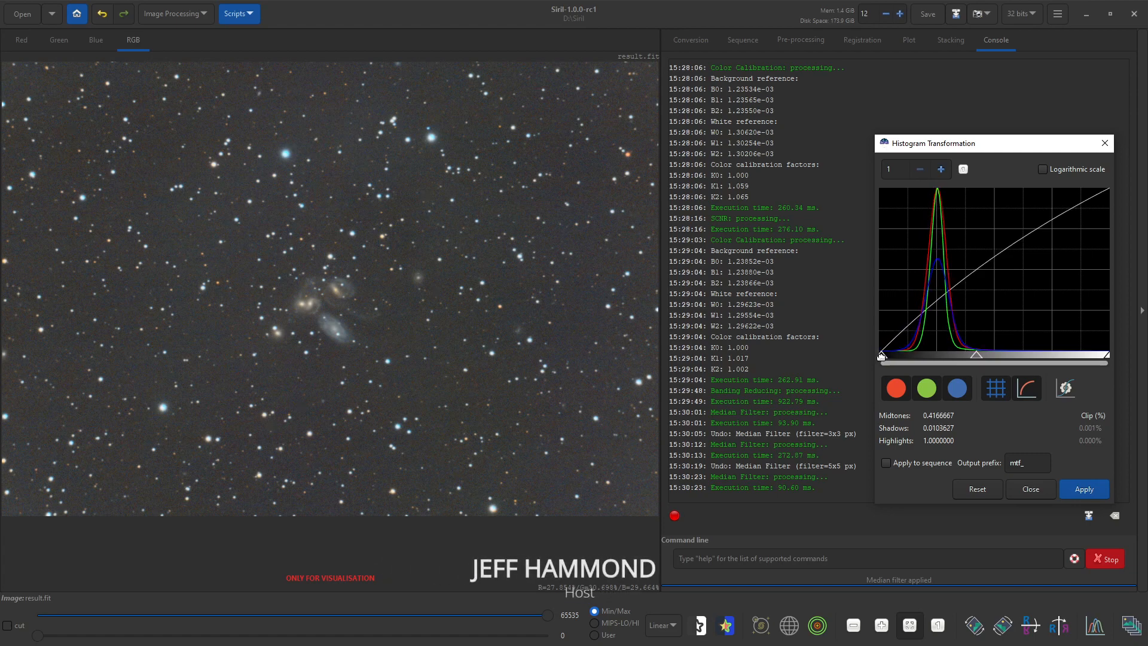
pyautogui.moveTo(879, 357); pyautogui.dragTo(876, 356)
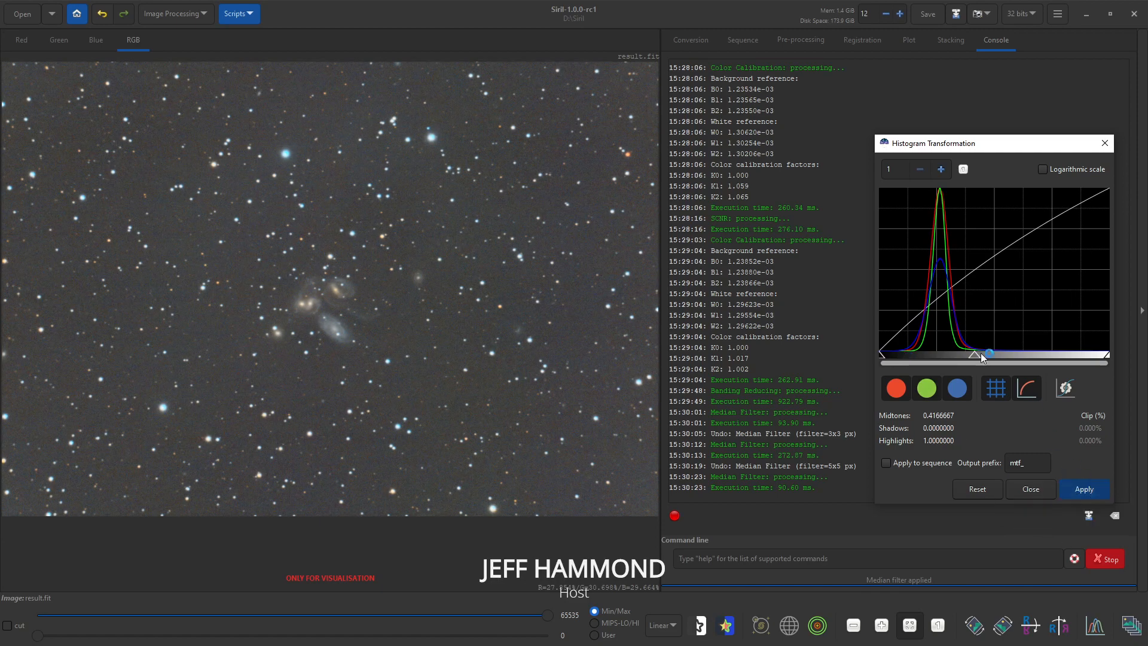
pyautogui.moveTo(976, 354); pyautogui.dragTo(980, 355)
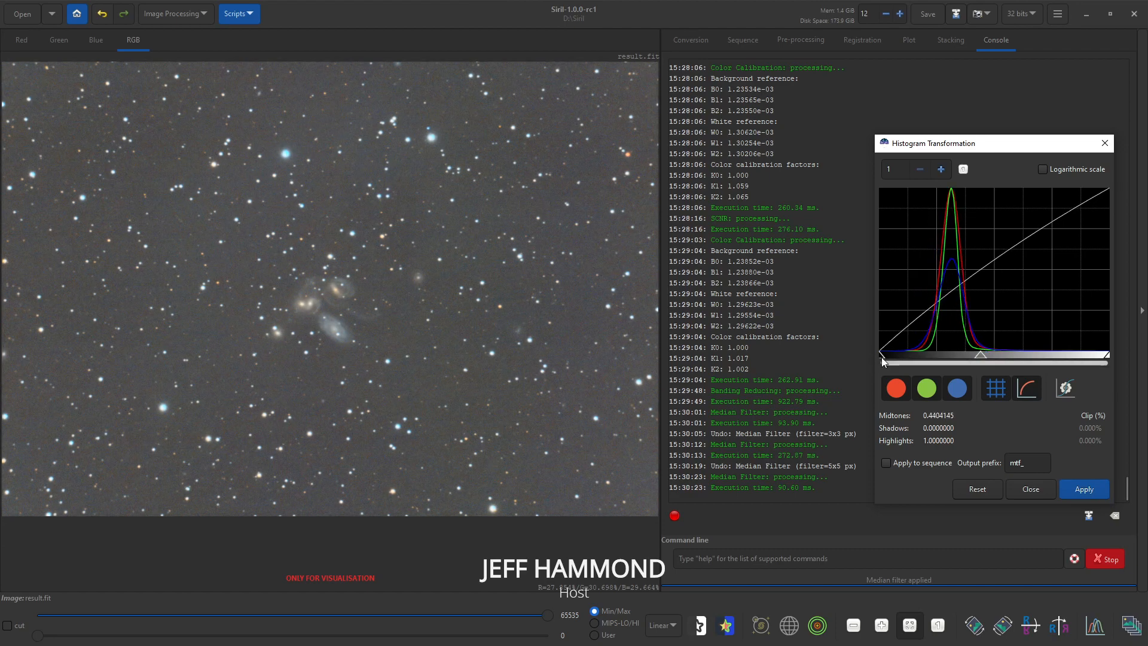
pyautogui.moveTo(880, 355); pyautogui.dragTo(884, 357)
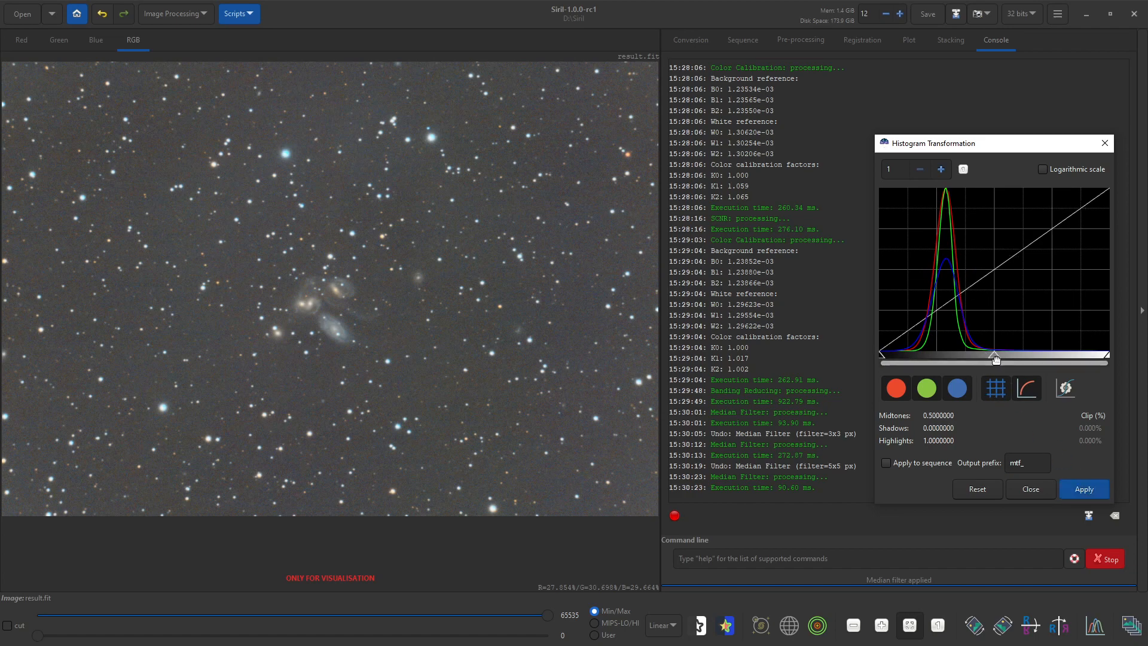
# - Apply a third Histogram Transformation with midtones at about 0.451 and shadows at about 0.060
pyautogui.moveTo(994, 355); pyautogui.dragTo(982, 360)
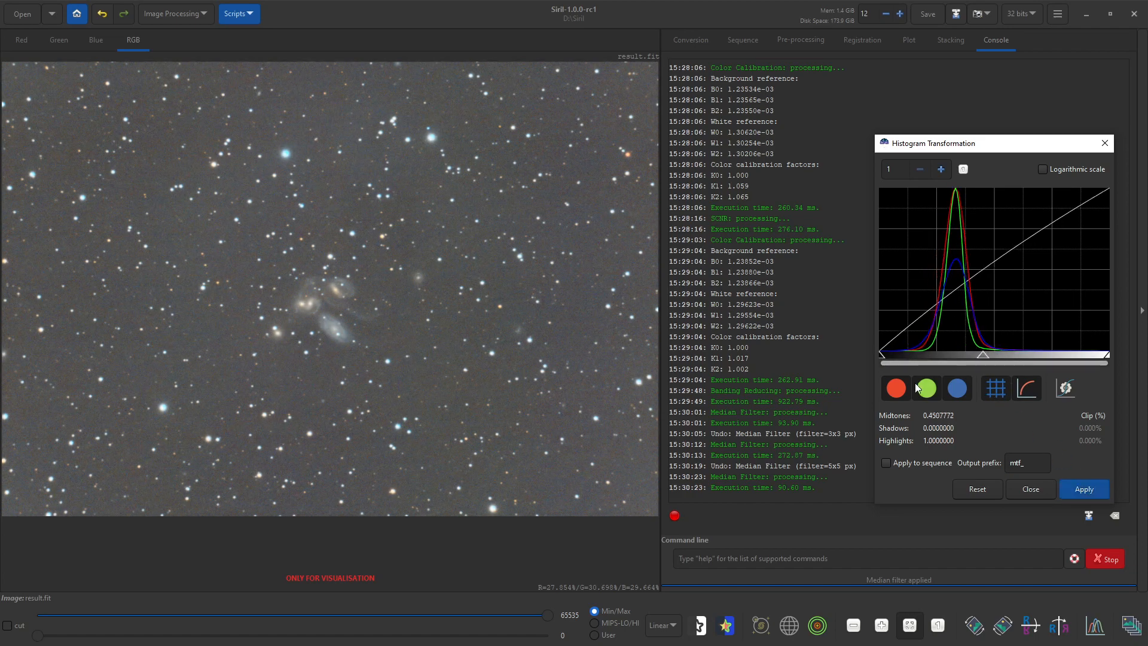
pyautogui.moveTo(880, 358); pyautogui.dragTo(892, 356)
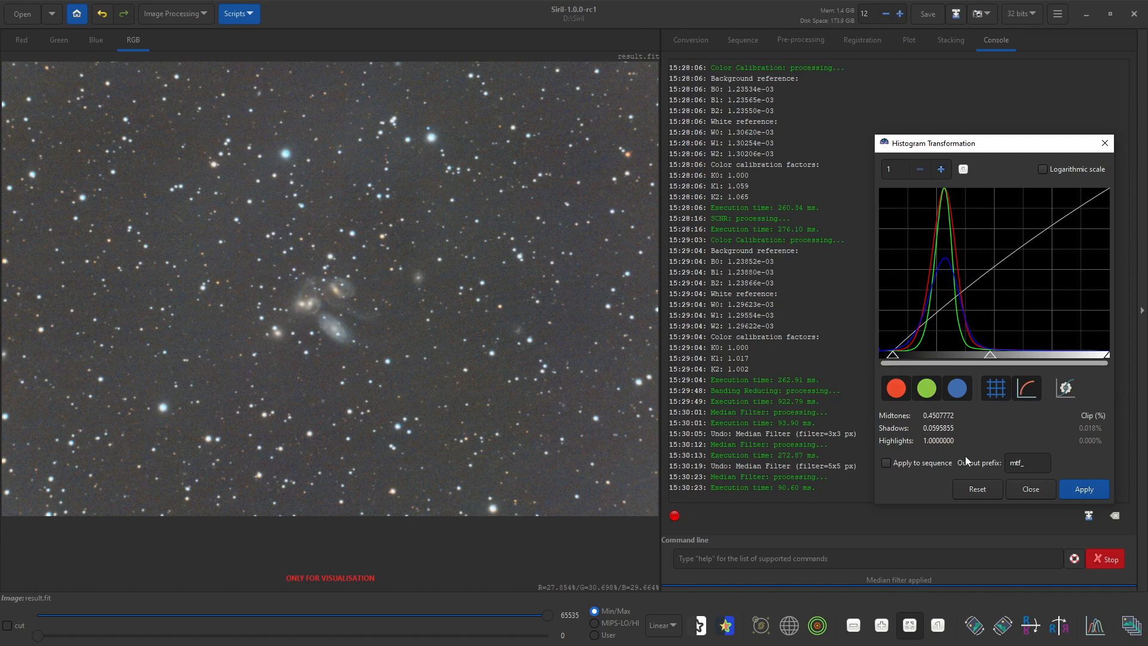
pyautogui.click(1083, 488)
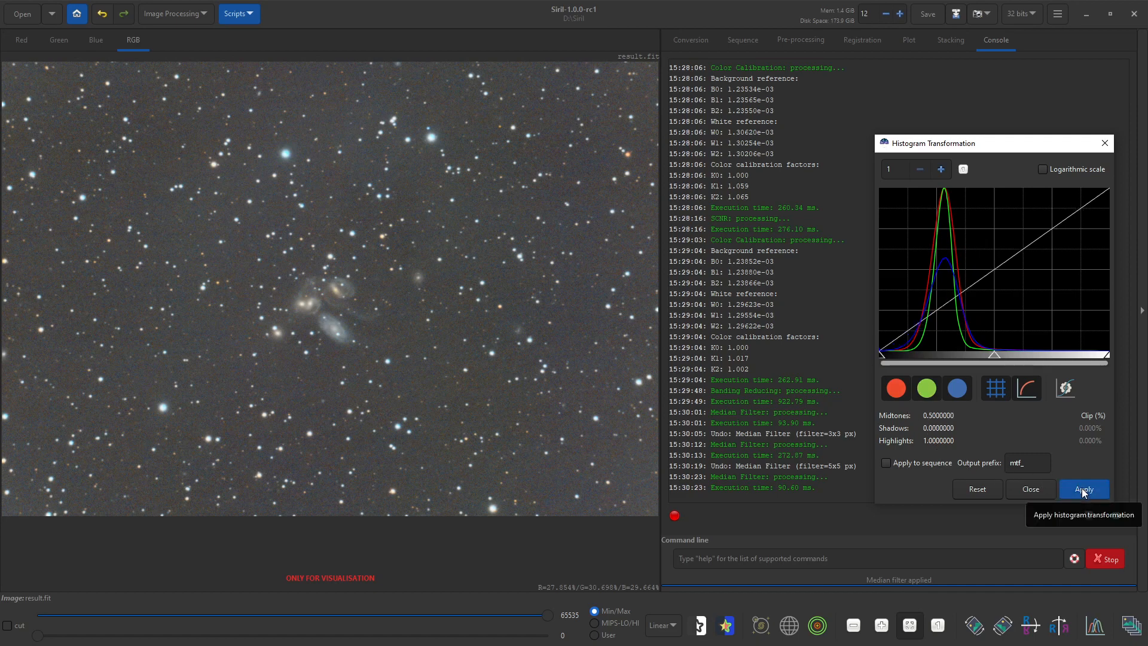
# - Apply a fourth Histogram Transformation with midtones at about 0.446 and shadows at about 0.036, then close the dialog
pyautogui.moveTo(994, 356); pyautogui.dragTo(981, 355)
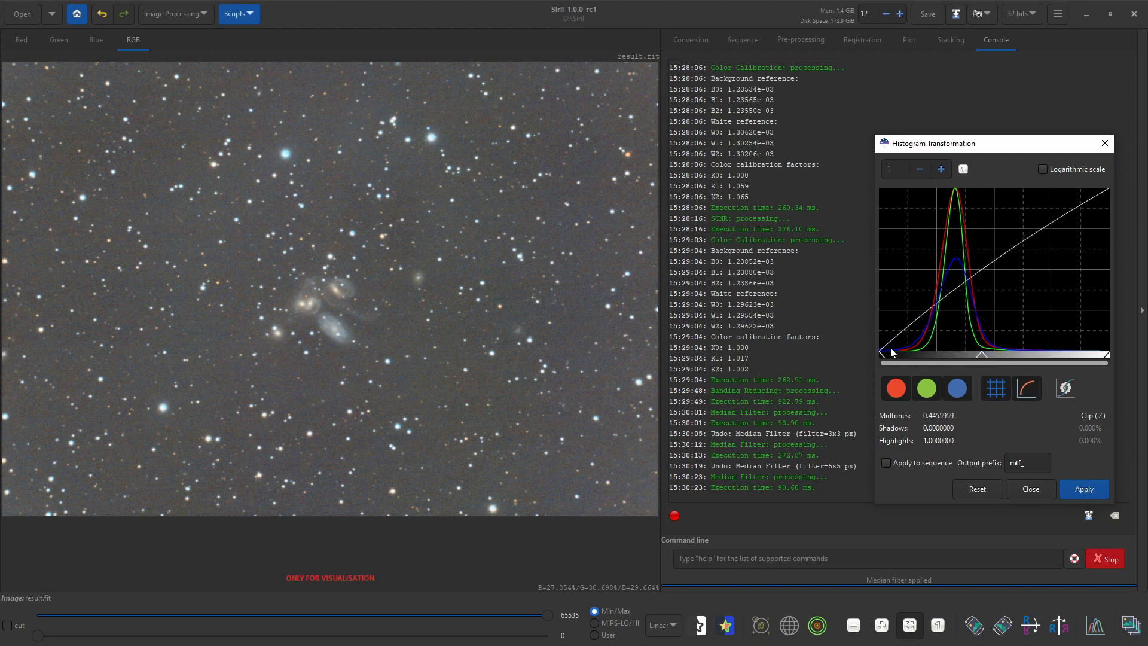
pyautogui.moveTo(881, 355); pyautogui.dragTo(885, 355)
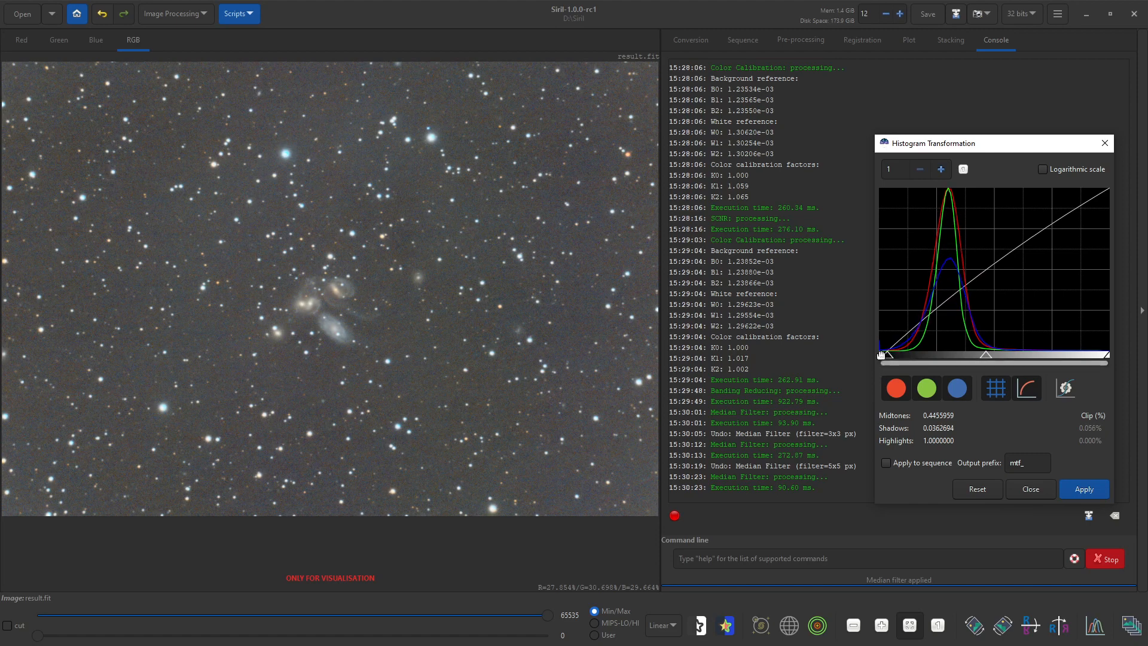
pyautogui.click(1078, 488)
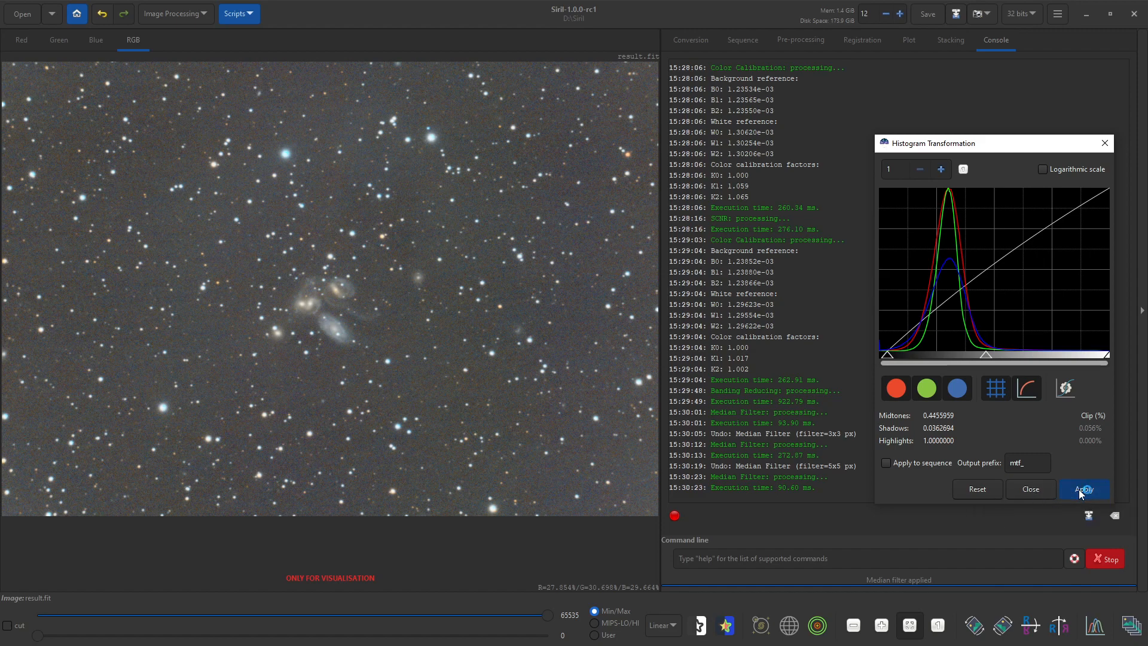
pyautogui.click(1040, 489)
# - Save the RGB image as a 16-bit unsigned integer TIFF named Test
pyautogui.rightClick(350, 290)
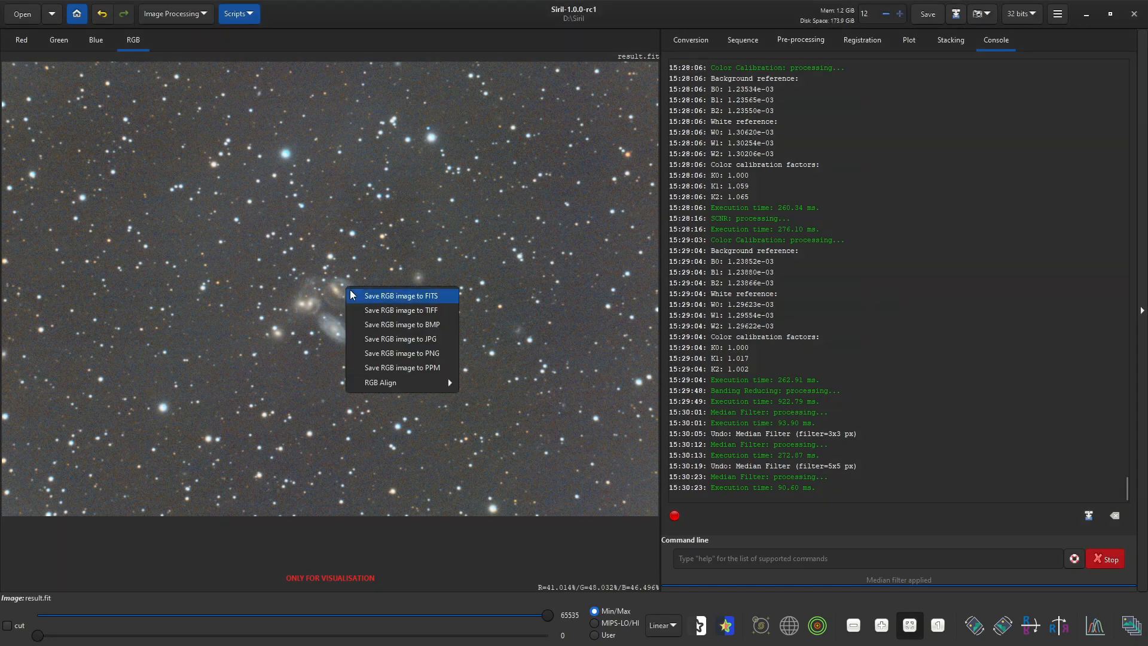
pyautogui.click(411, 312)
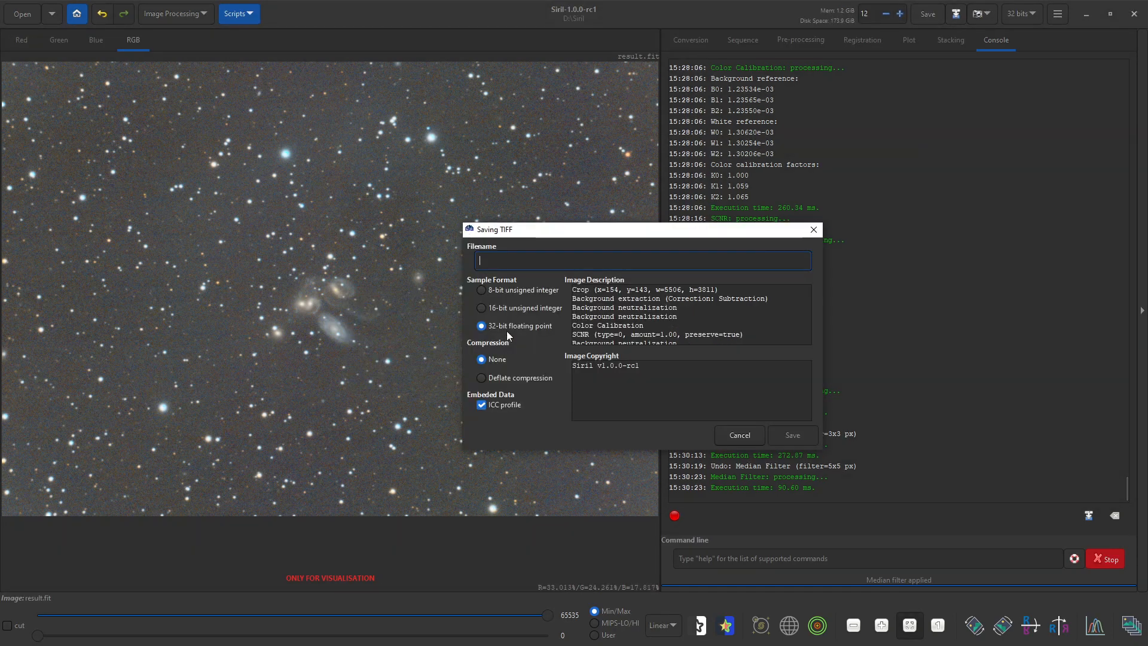
pyautogui.click(481, 309)
pyautogui.write('Test')
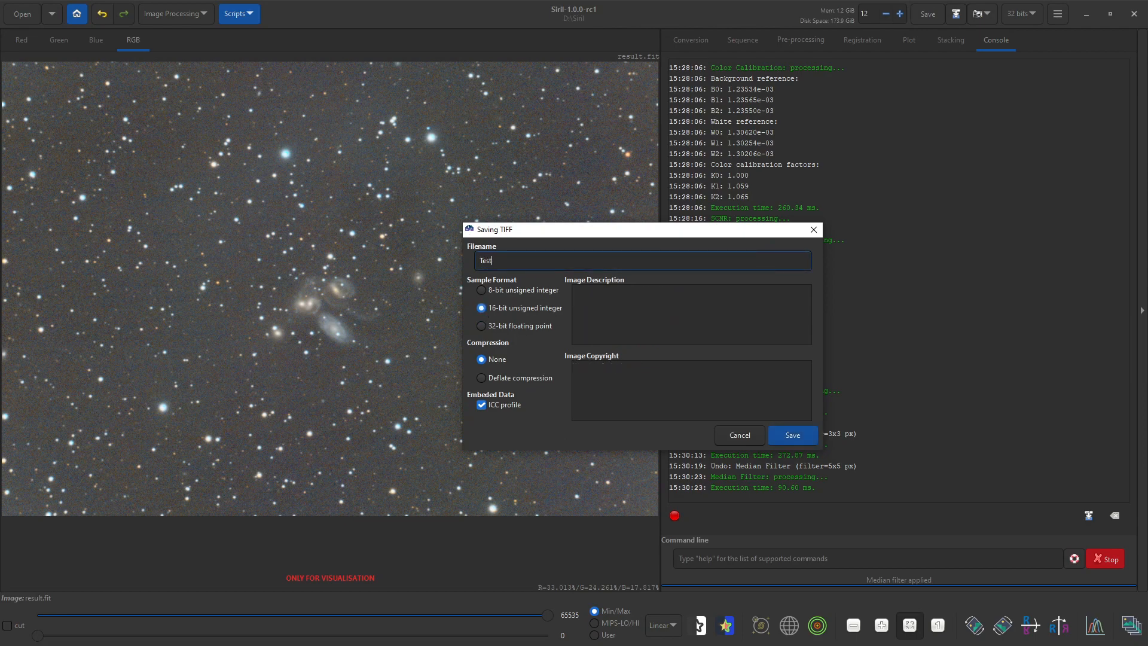
pyautogui.press('Return')
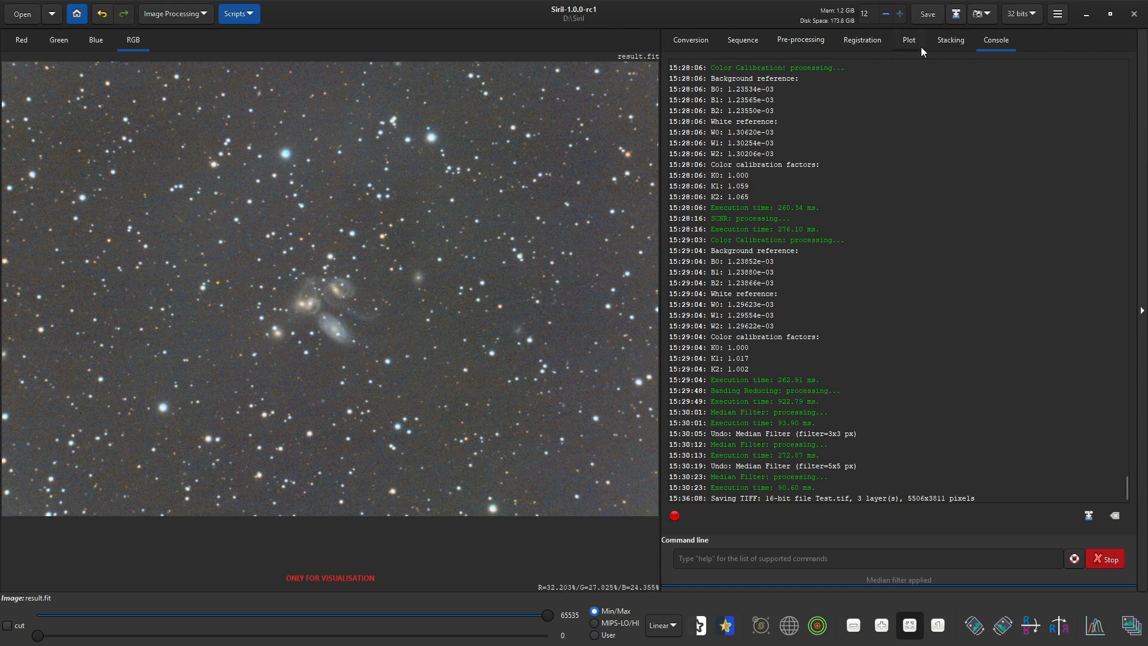
# - Look up NGC 7319 in the Image Plate Solver, disable image flipping, and try to solve without choosing a resolver entry
pyautogui.click(1058, 15)
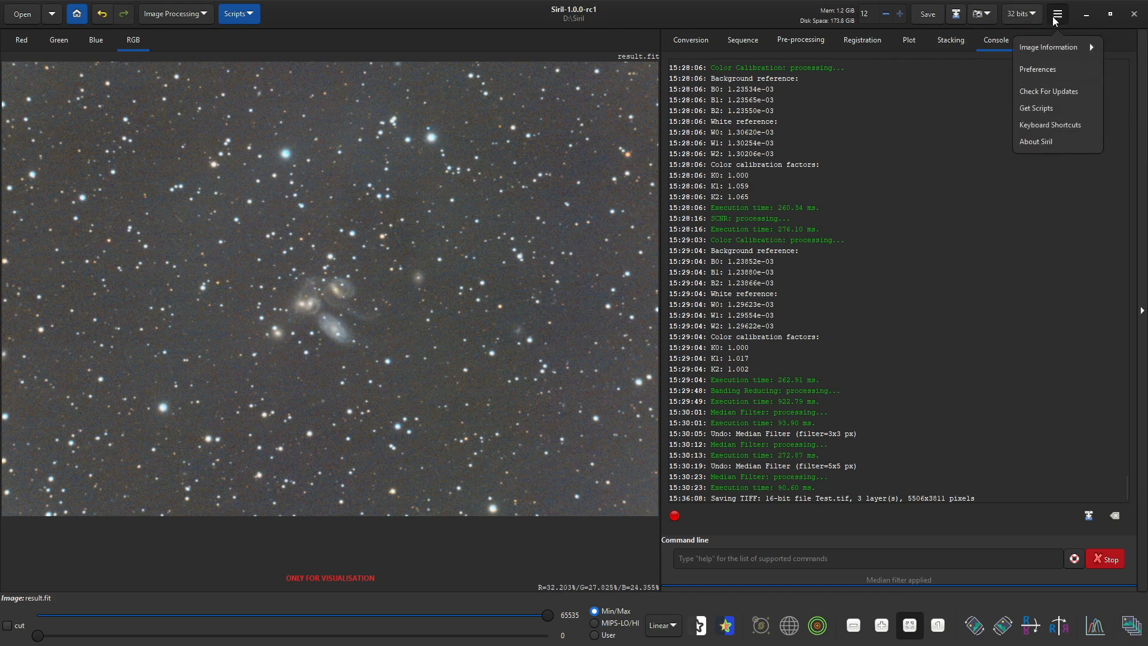
pyautogui.click(1038, 46)
pyautogui.click(1038, 67)
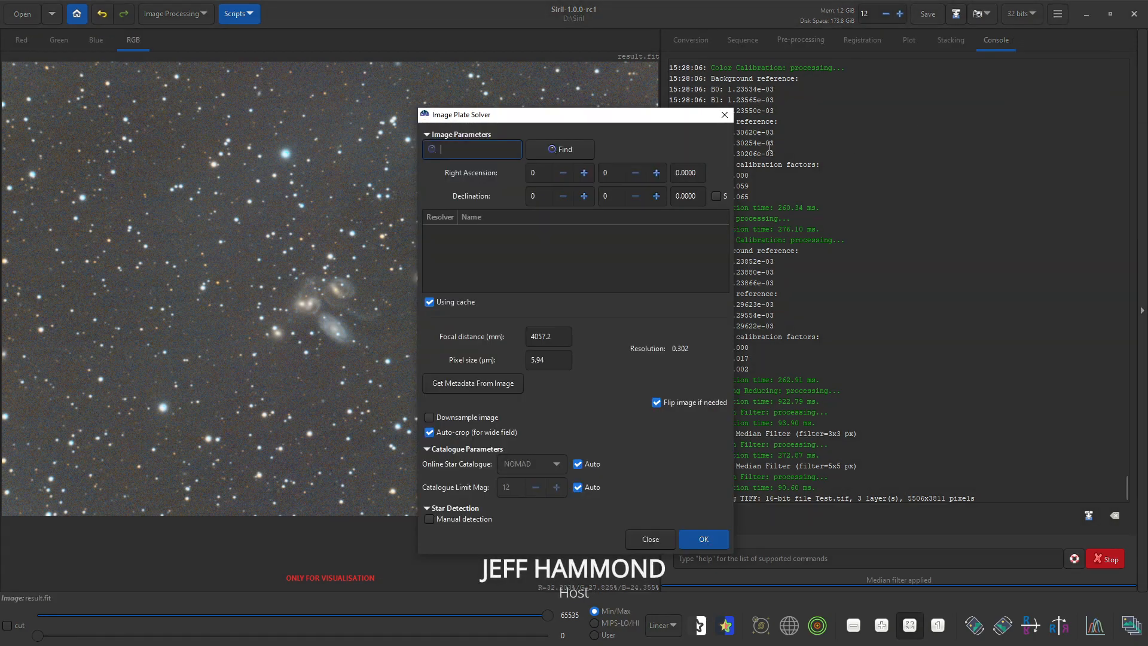
pyautogui.moveTo(593, 120); pyautogui.dragTo(930, 109)
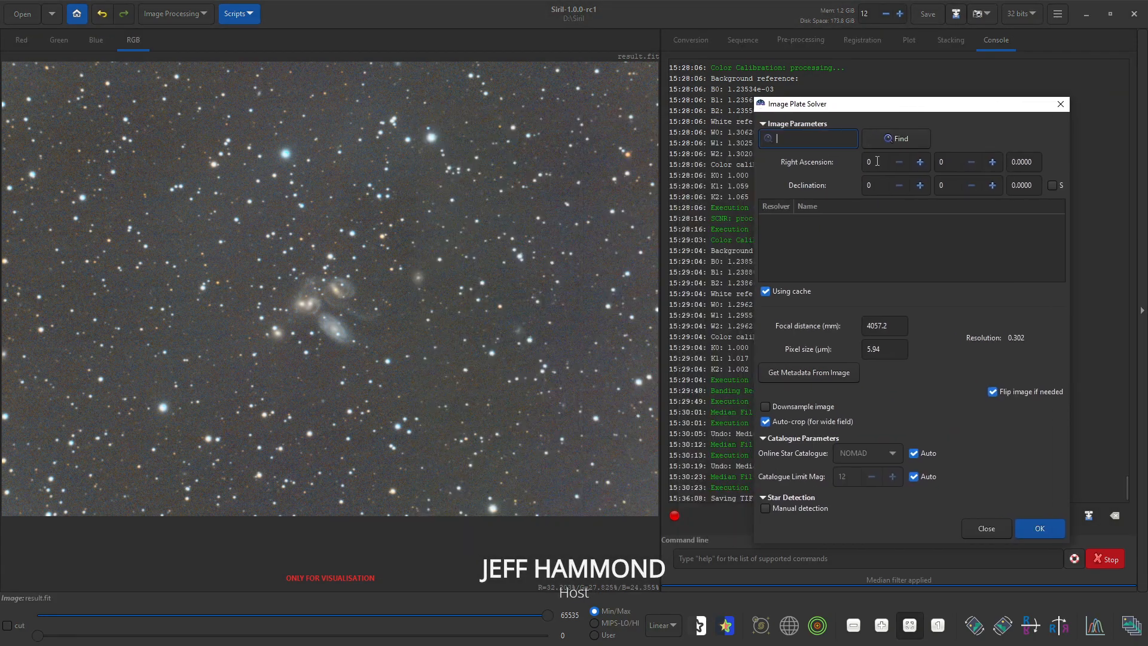
pyautogui.write('NGC 7319')
pyautogui.press('Return')
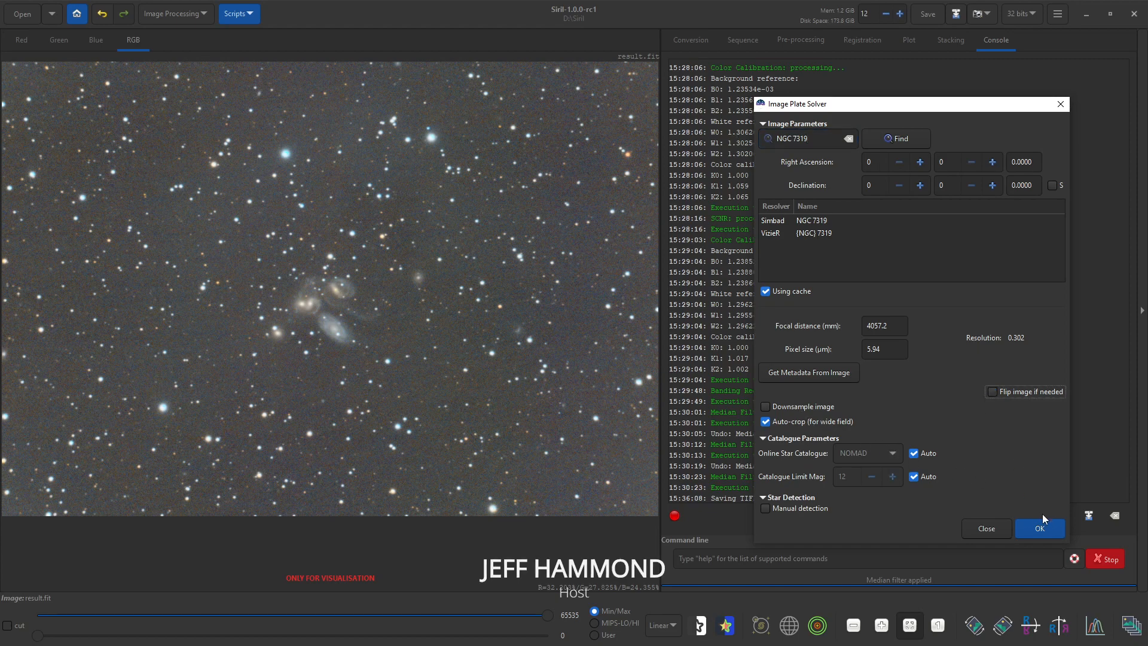
pyautogui.click(1047, 531)
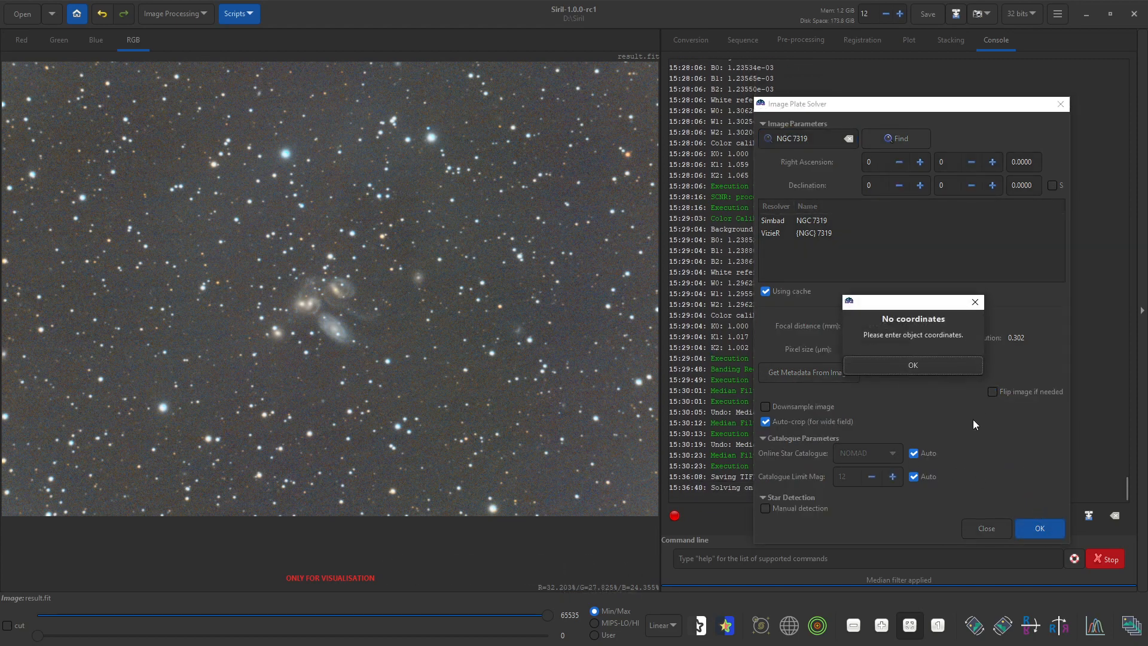
pyautogui.click(935, 364)
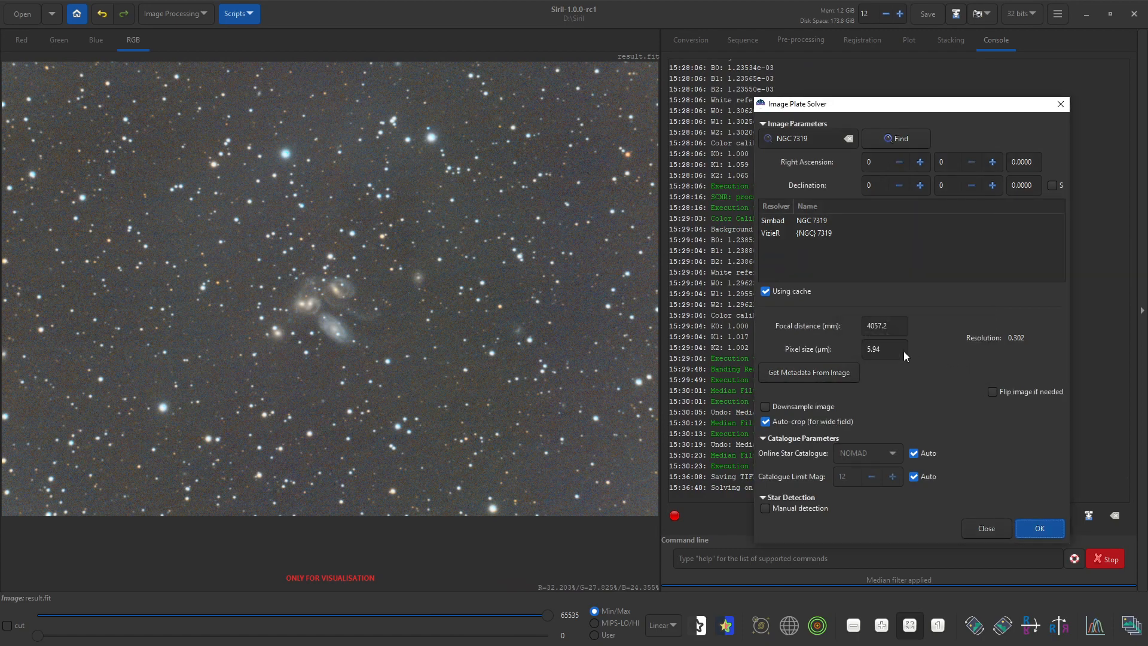
# - Try to plate-solve the image using the Simbad entry for NGC 7319
pyautogui.click(801, 222)
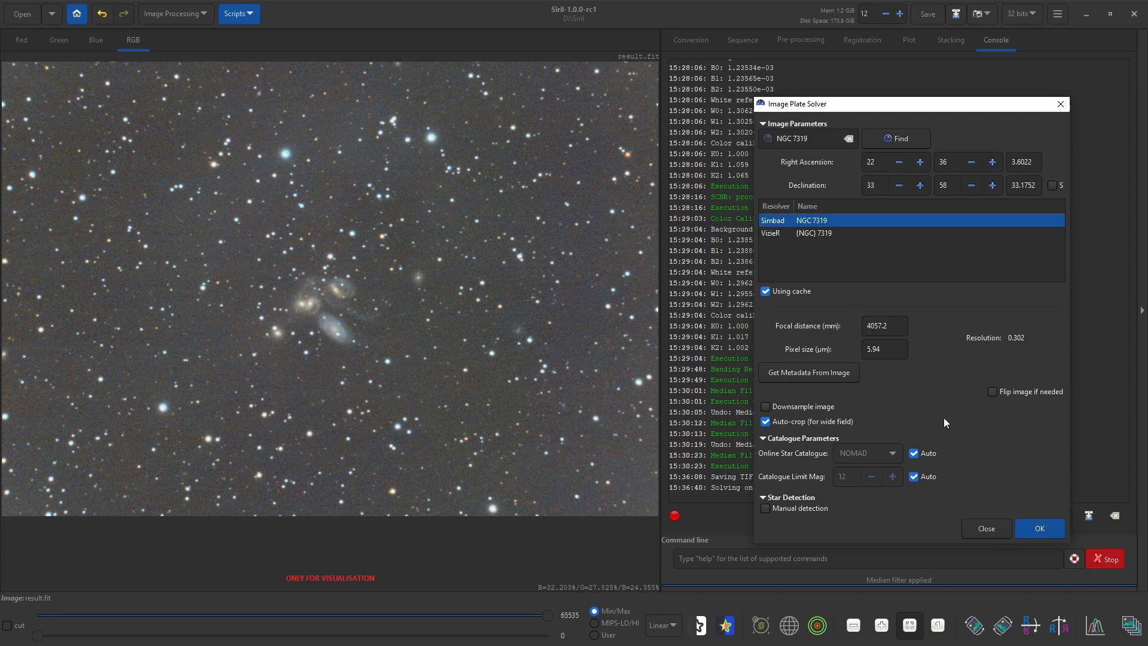
pyautogui.click(1021, 518)
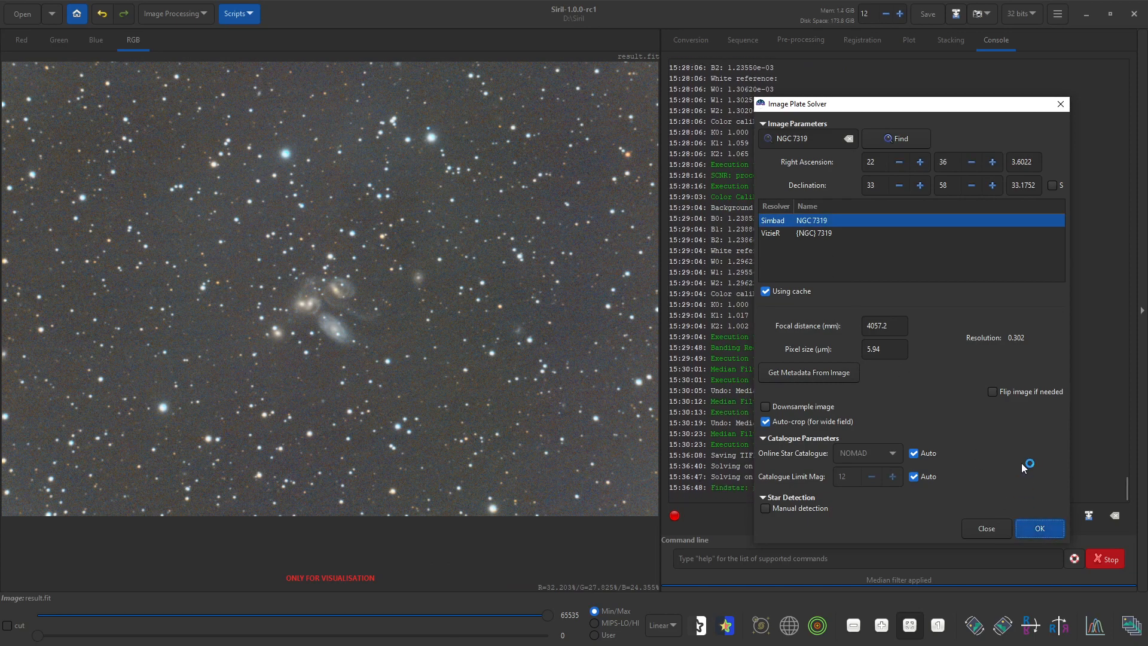
pyautogui.moveTo(915, 109); pyautogui.dragTo(978, 51)
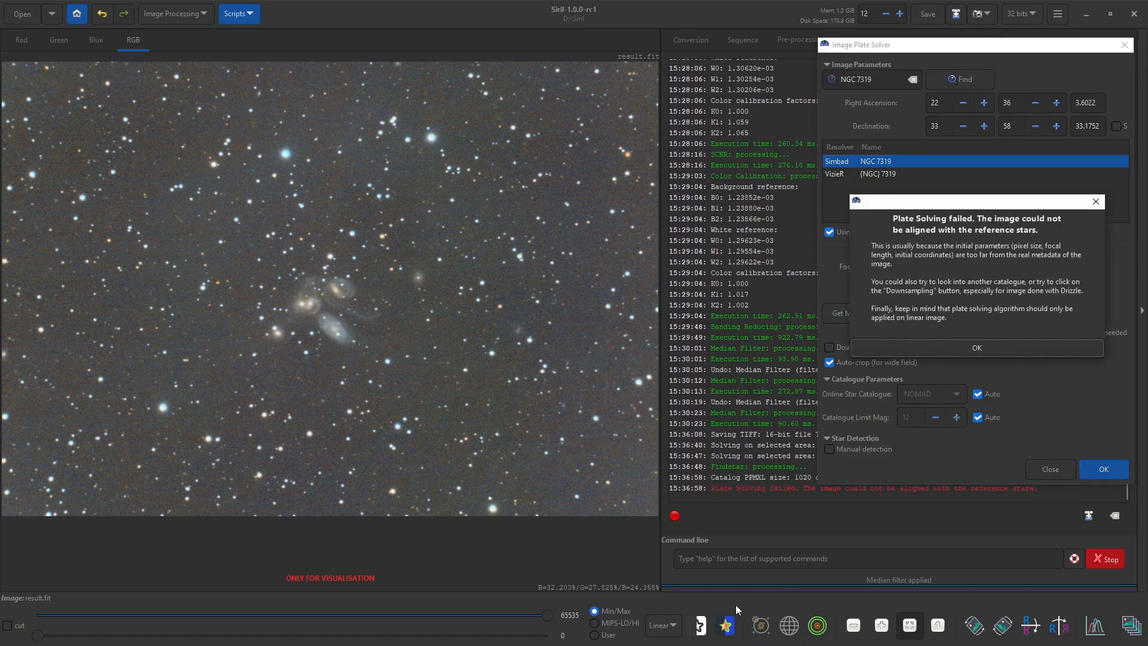
pyautogui.click(991, 341)
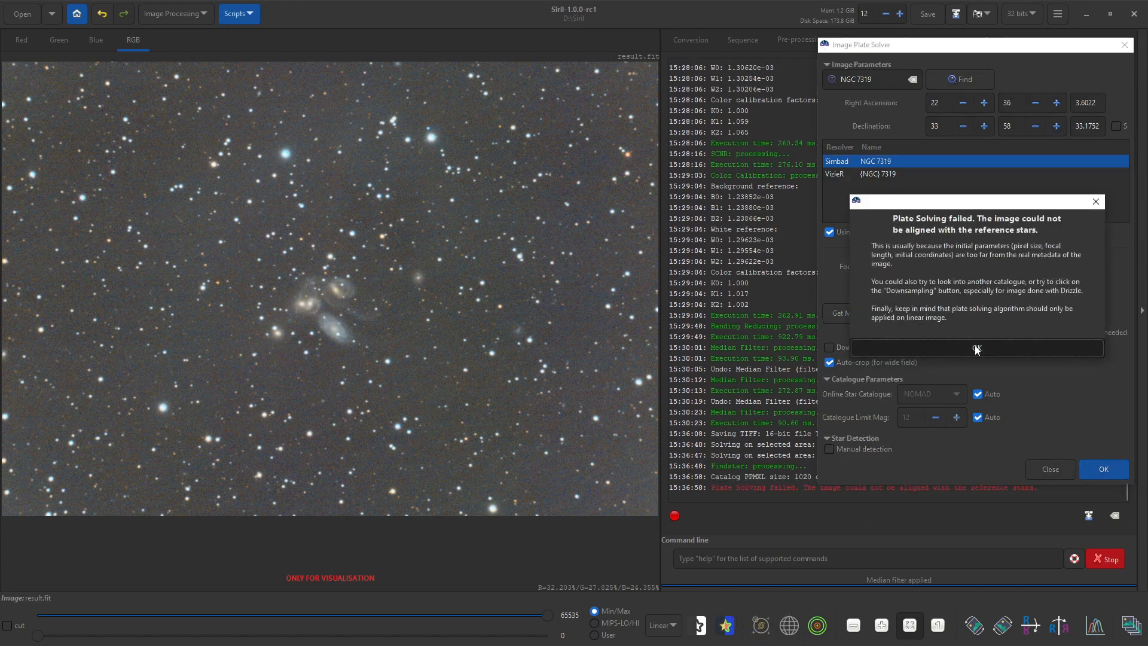
# - Try to plate-solve the image using the VizieR entry for NGC 7319
pyautogui.click(874, 174)
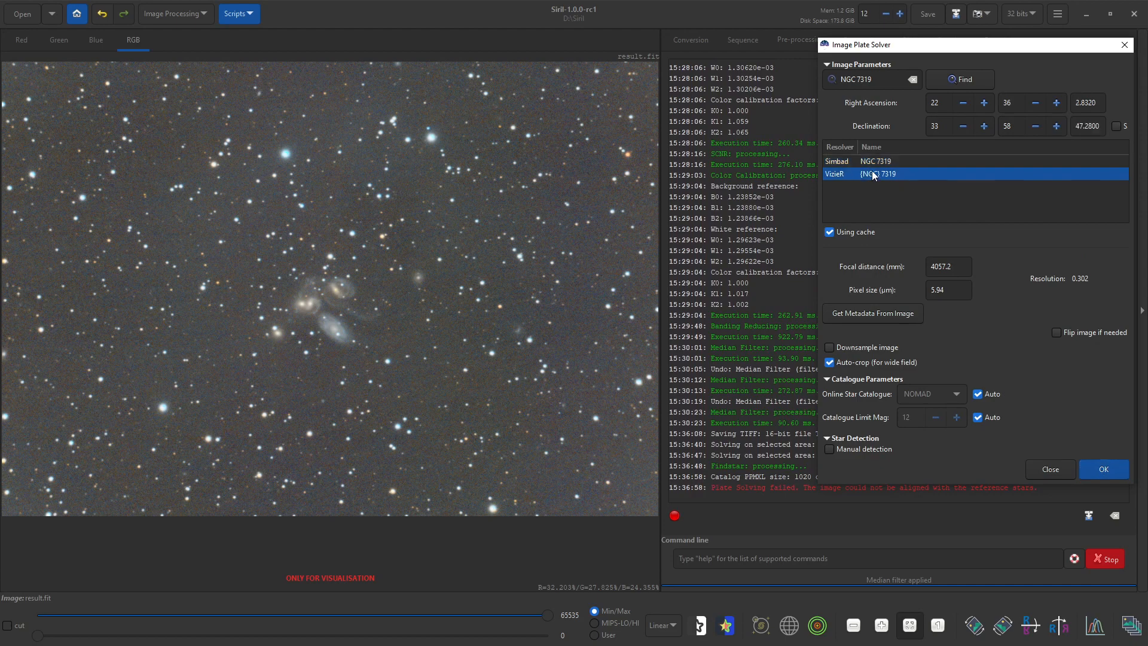
pyautogui.click(1107, 468)
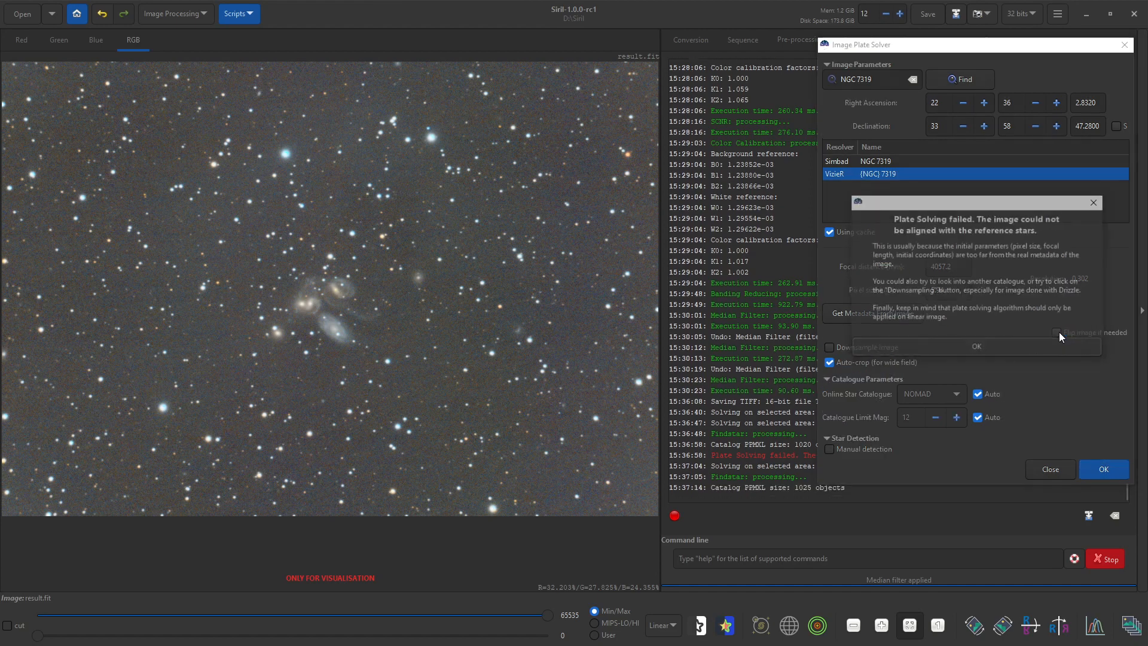
pyautogui.click(996, 346)
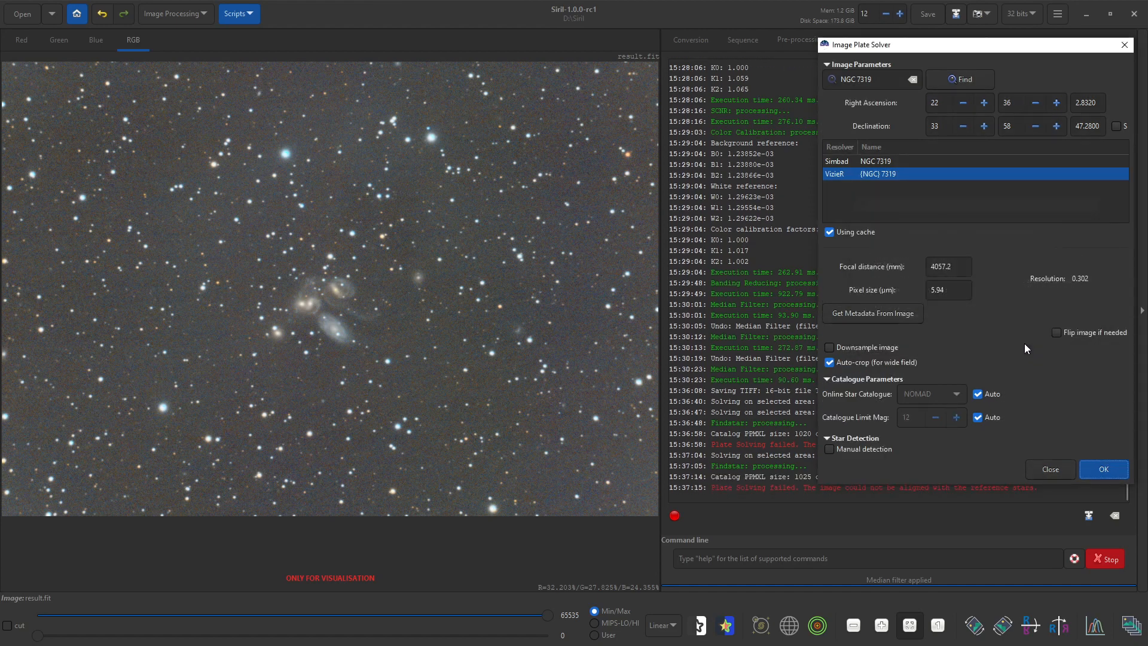
# - Enable flipping the image if needed and try the VizieR plate solve again
pyautogui.click(1056, 333)
pyautogui.click(1091, 467)
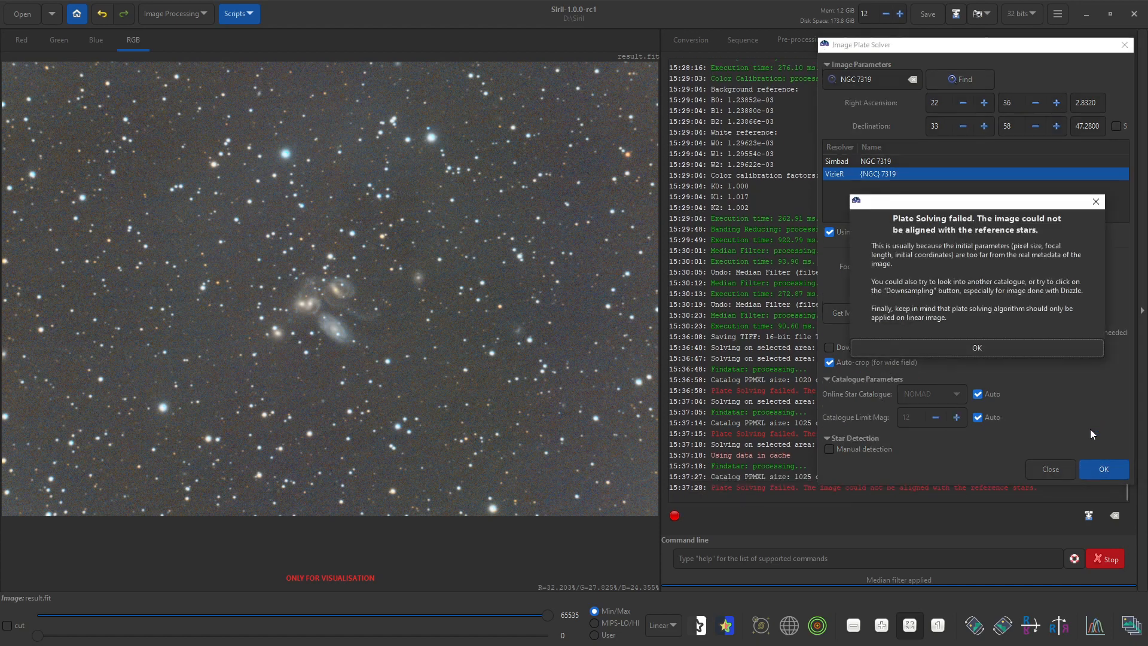
pyautogui.click(974, 347)
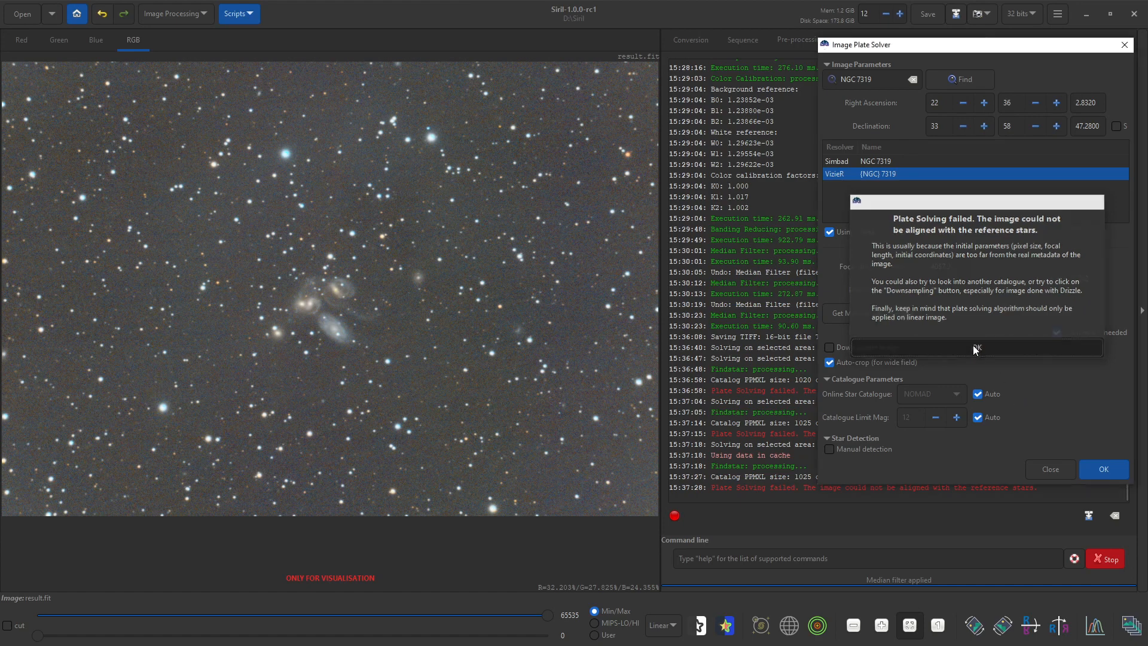
# - Select the Simbad entry for NGC 7319, load the metadata from the image, and try to plate-solve it
pyautogui.click(862, 160)
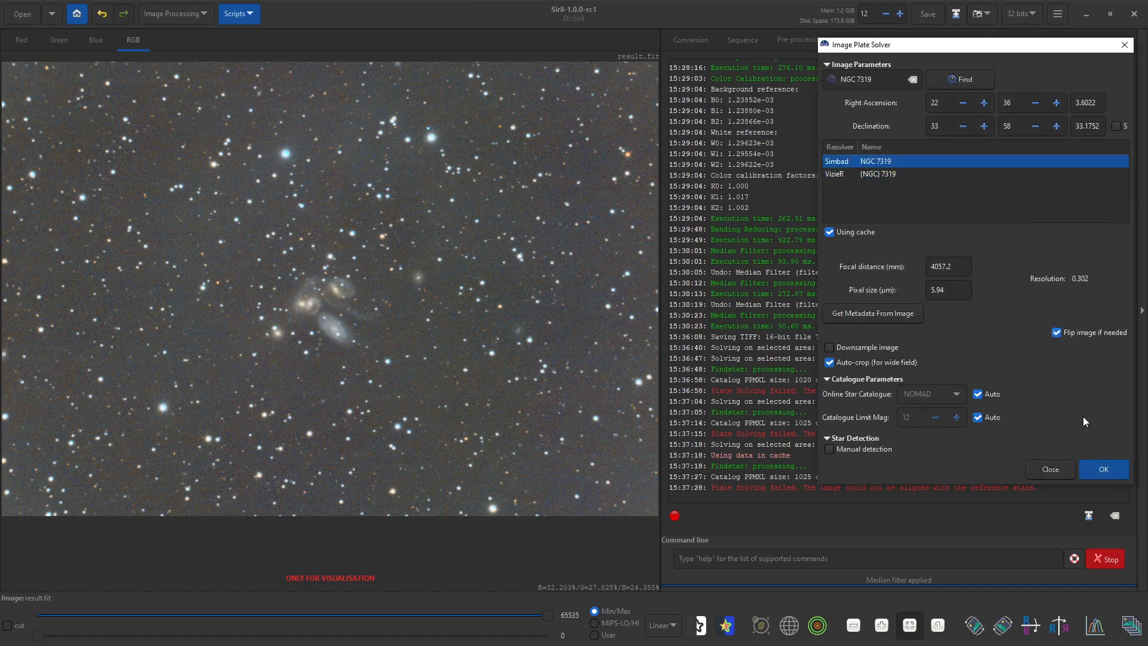
pyautogui.click(891, 311)
pyautogui.click(1116, 471)
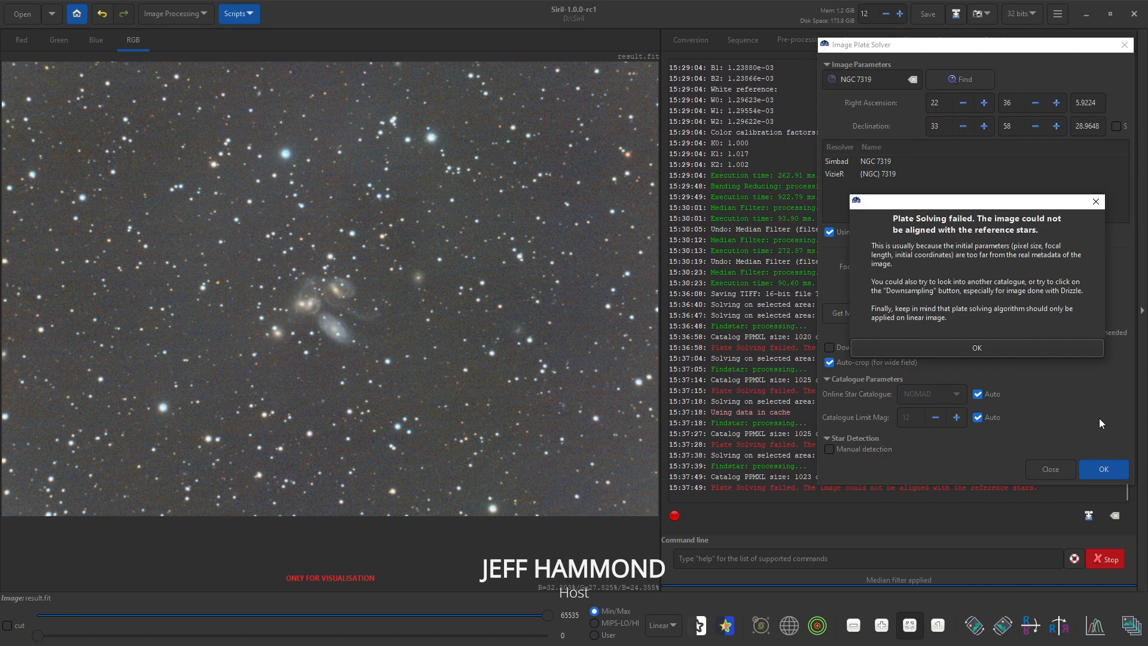
pyautogui.click(954, 347)
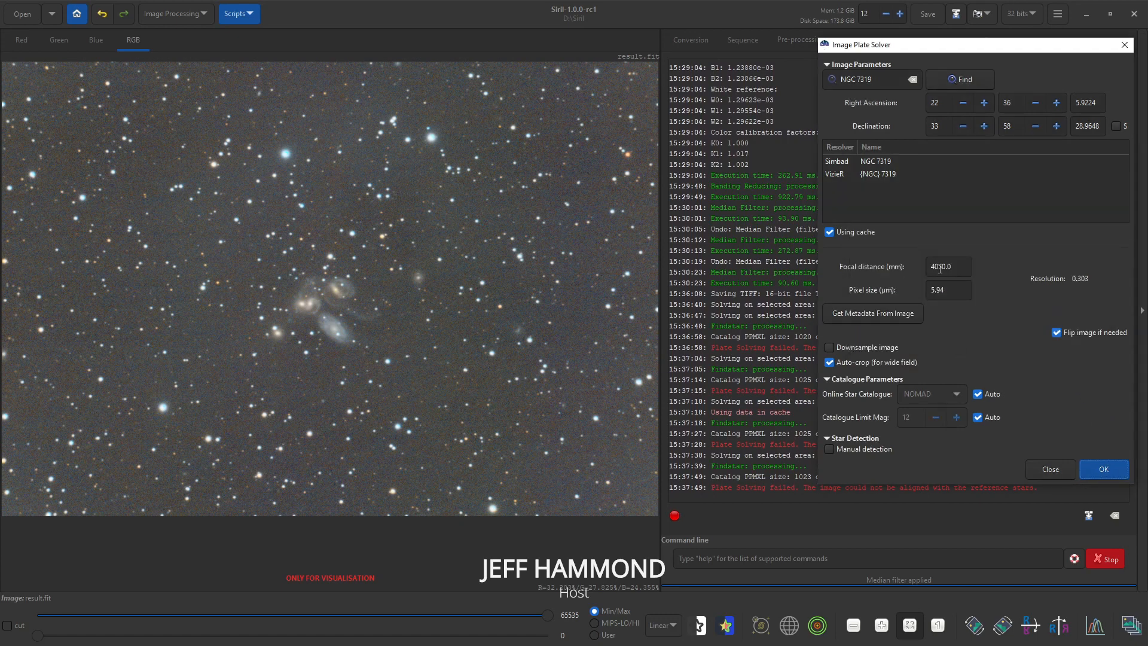
# - Set the focal distance to 4067.0 mm, try the plate solve once more, and close the solver
pyautogui.moveTo(940, 269); pyautogui.dragTo(948, 267)
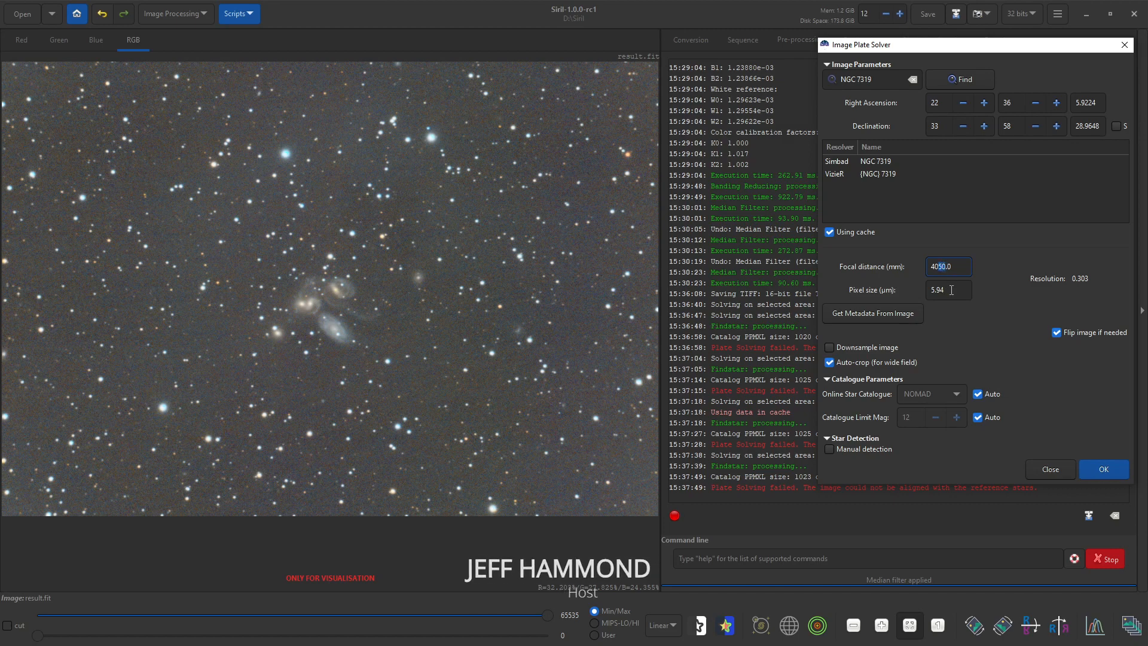
pyautogui.write('67')
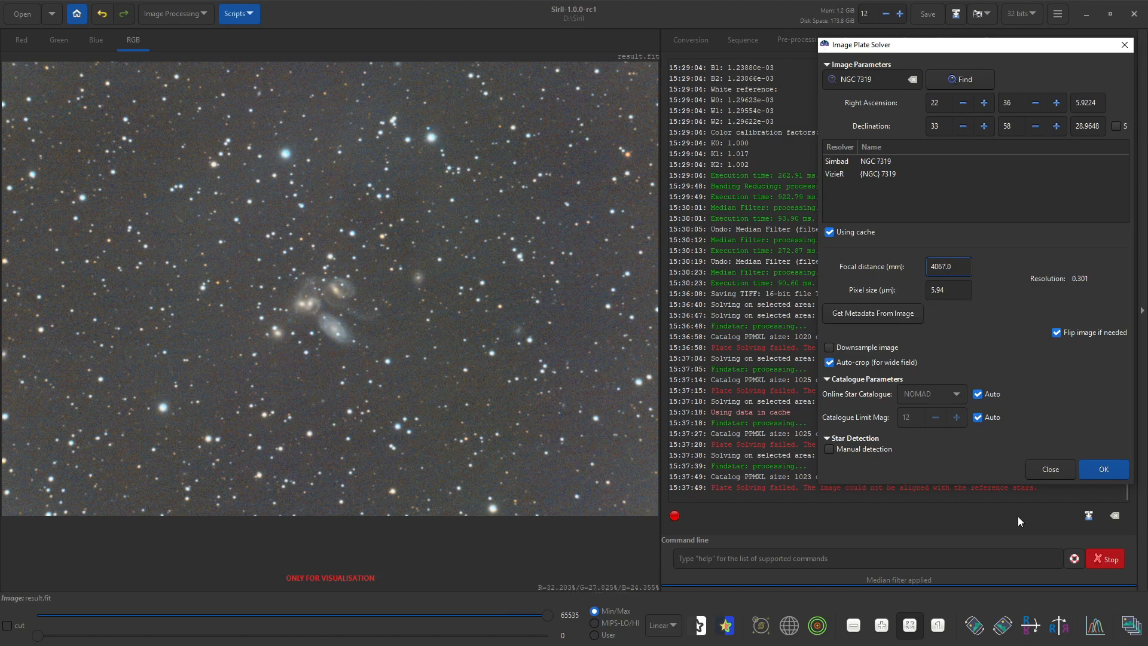
pyautogui.click(1097, 469)
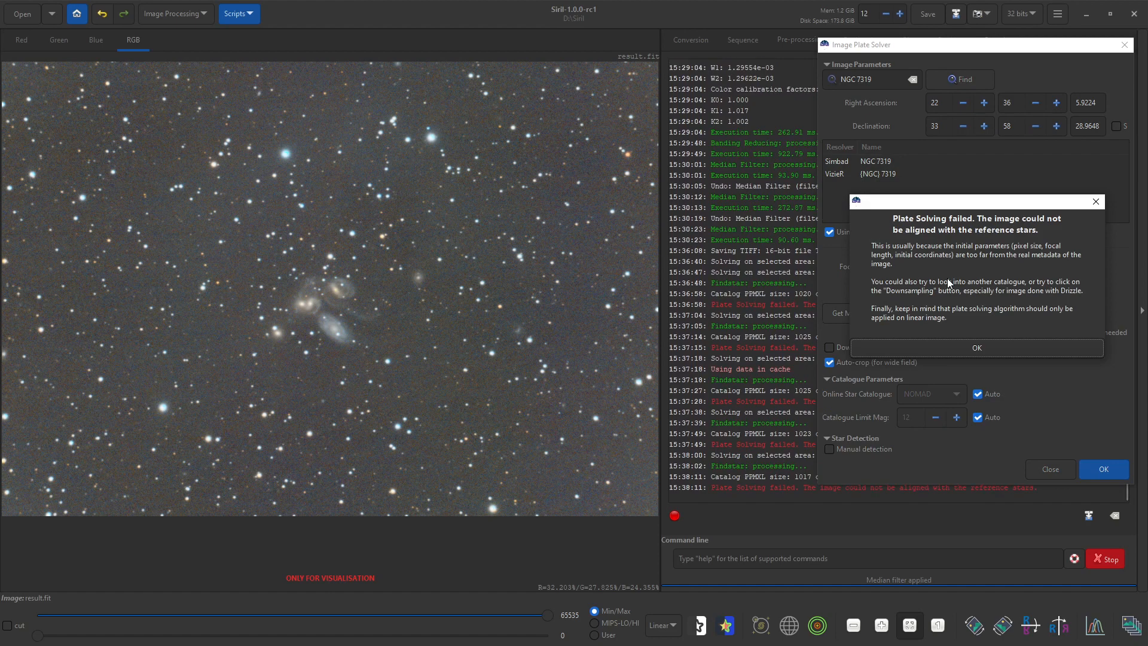
pyautogui.click(984, 353)
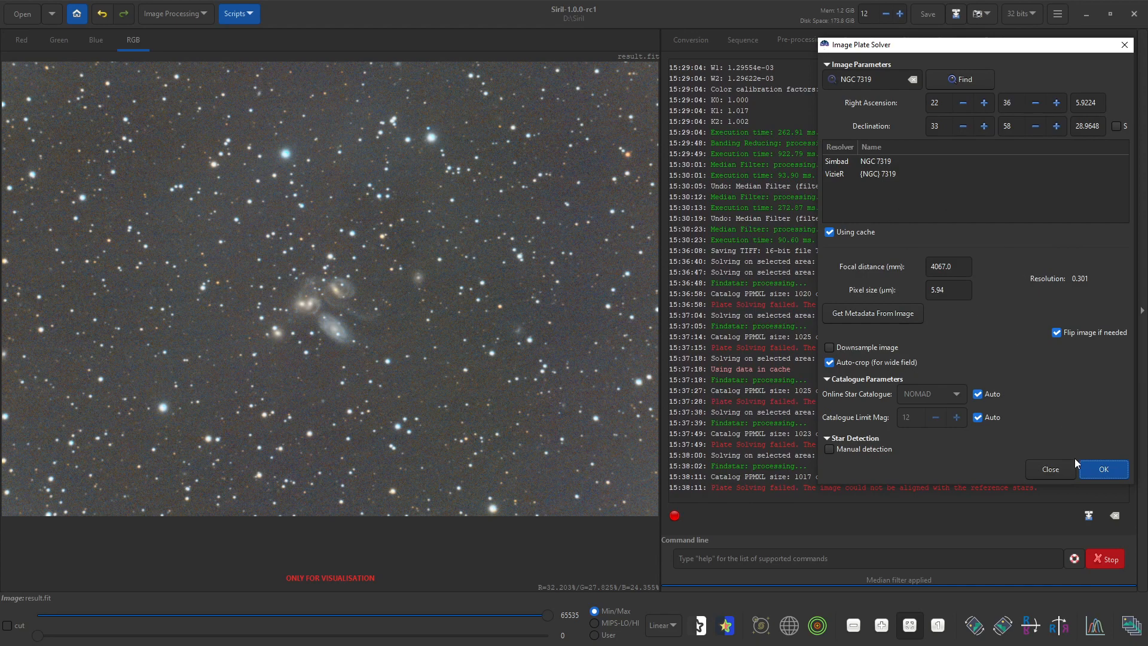
pyautogui.click(1053, 470)
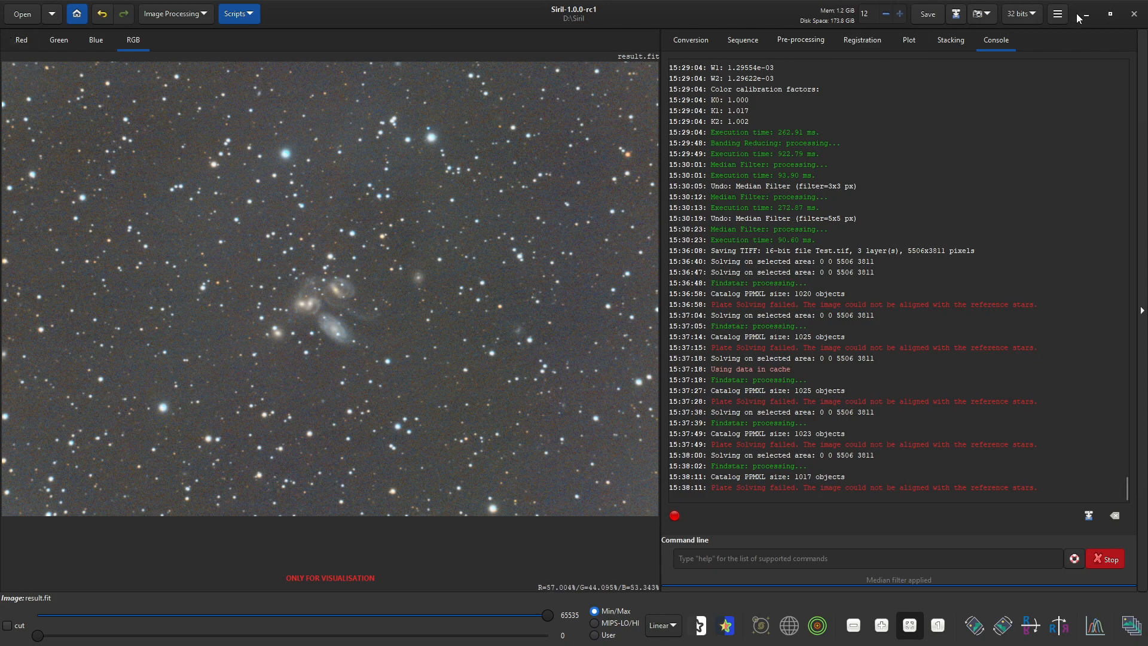
# - Open the light frame LIGHT_60.00_2021-11-08_20-52-55_100_30_0000.fits from the Lights folder
pyautogui.click(23, 14)
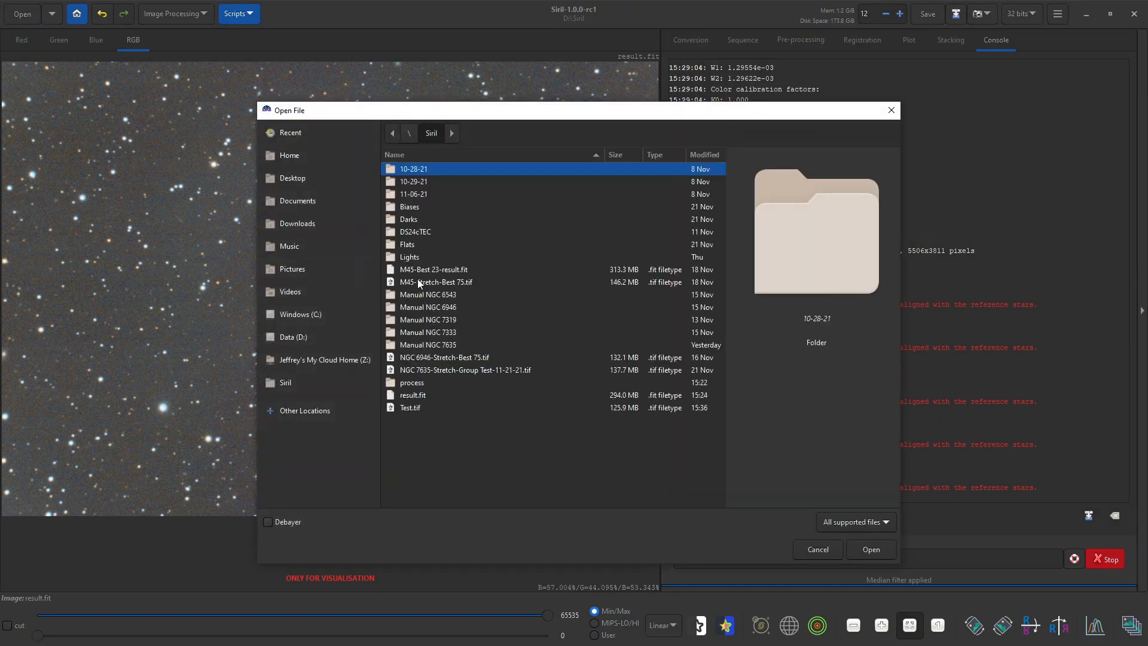
pyautogui.click(418, 258)
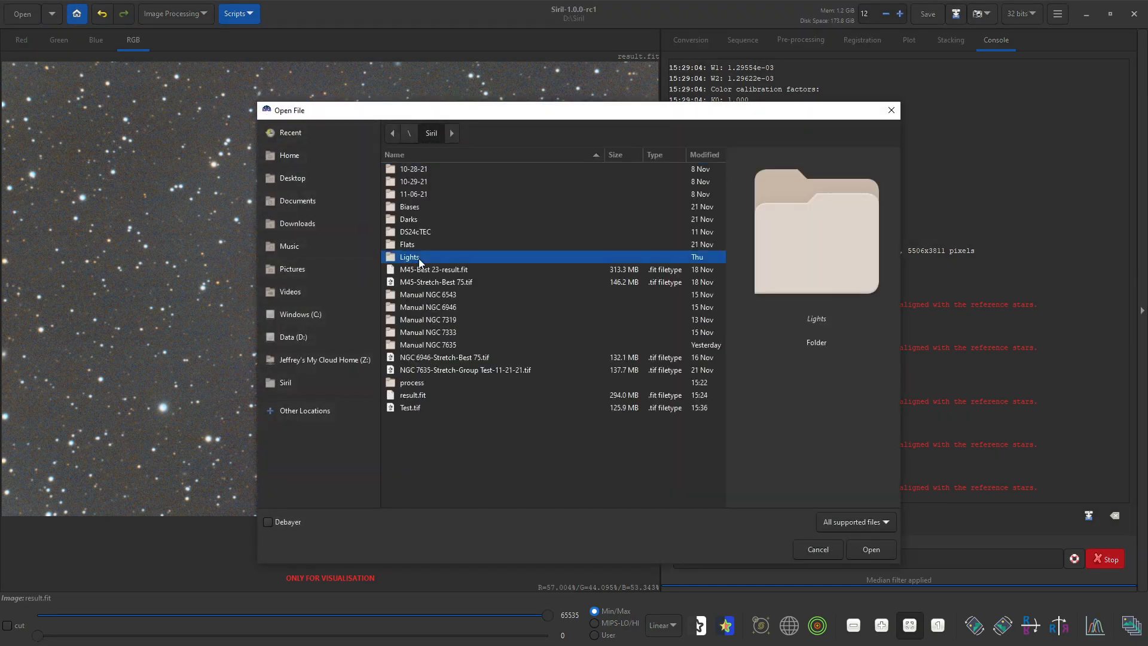
pyautogui.doubleClick(418, 258)
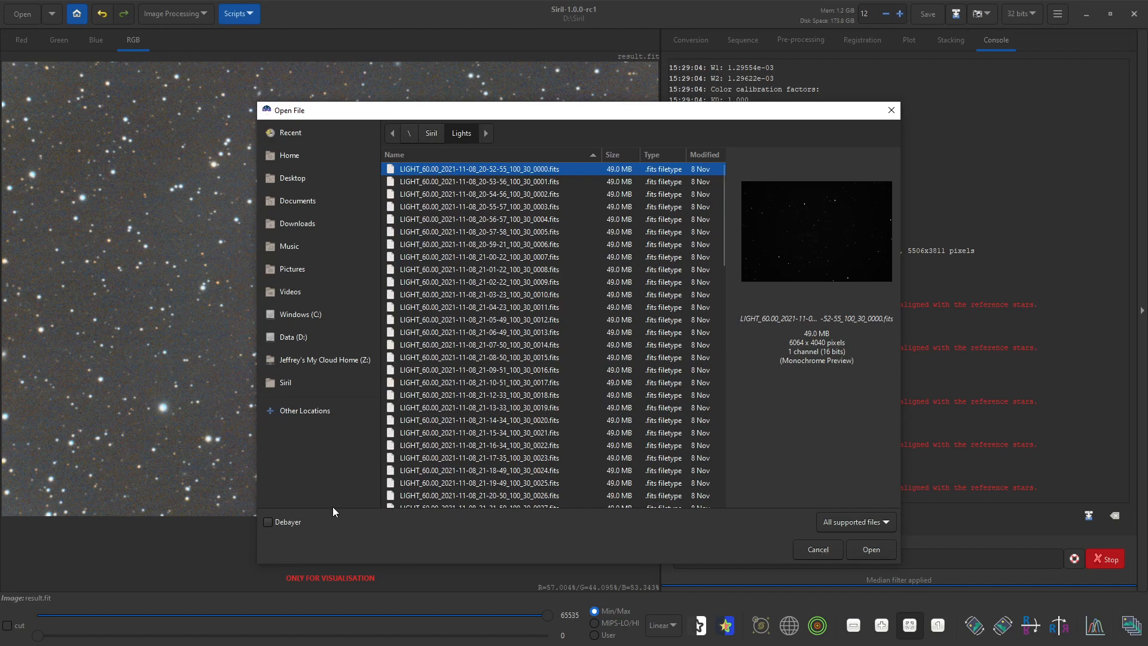
pyautogui.click(861, 552)
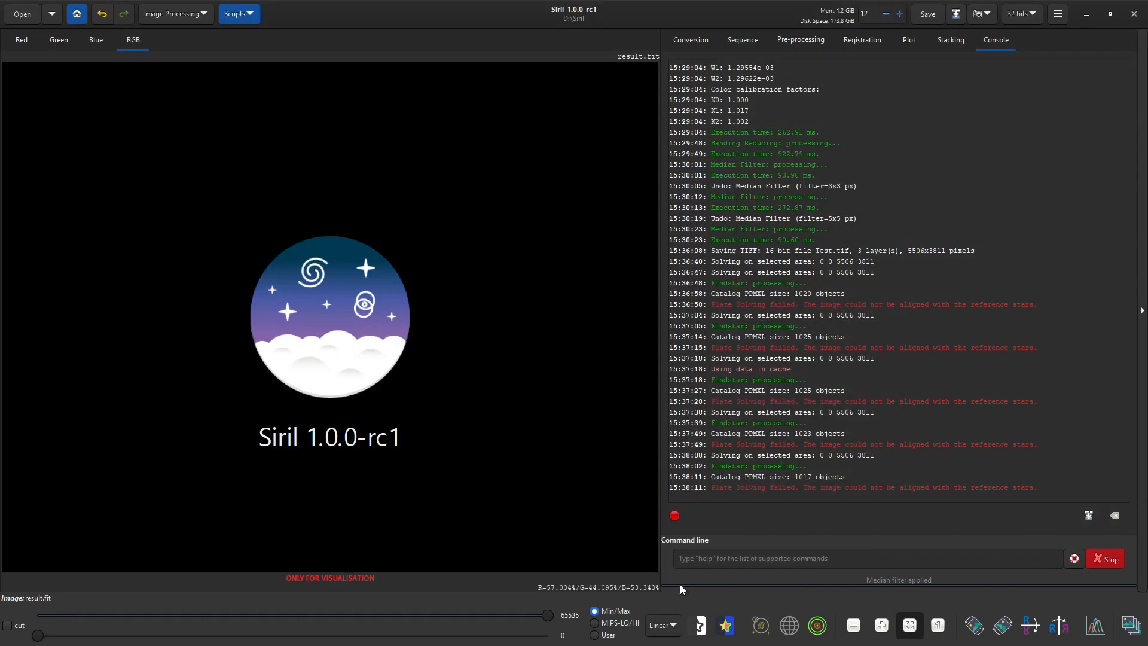
pyautogui.click(657, 625)
pyautogui.click(659, 592)
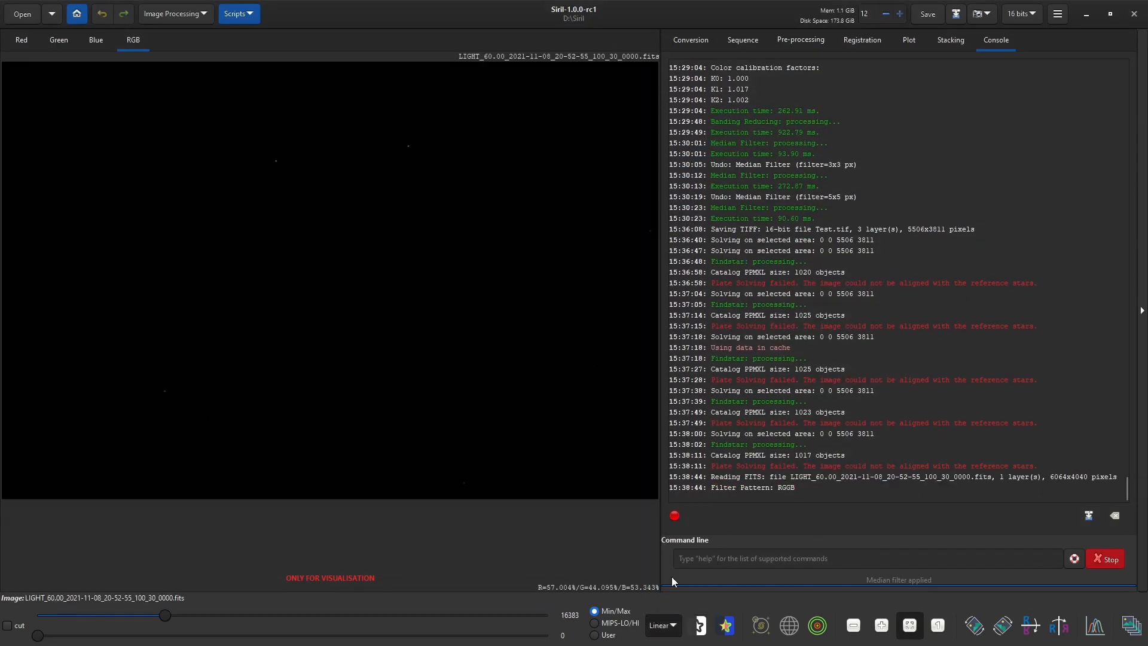
# - Display the light frame's blue channel with AutoStretch and measure the sensor tilt using Dynamic PSF
pyautogui.click(93, 39)
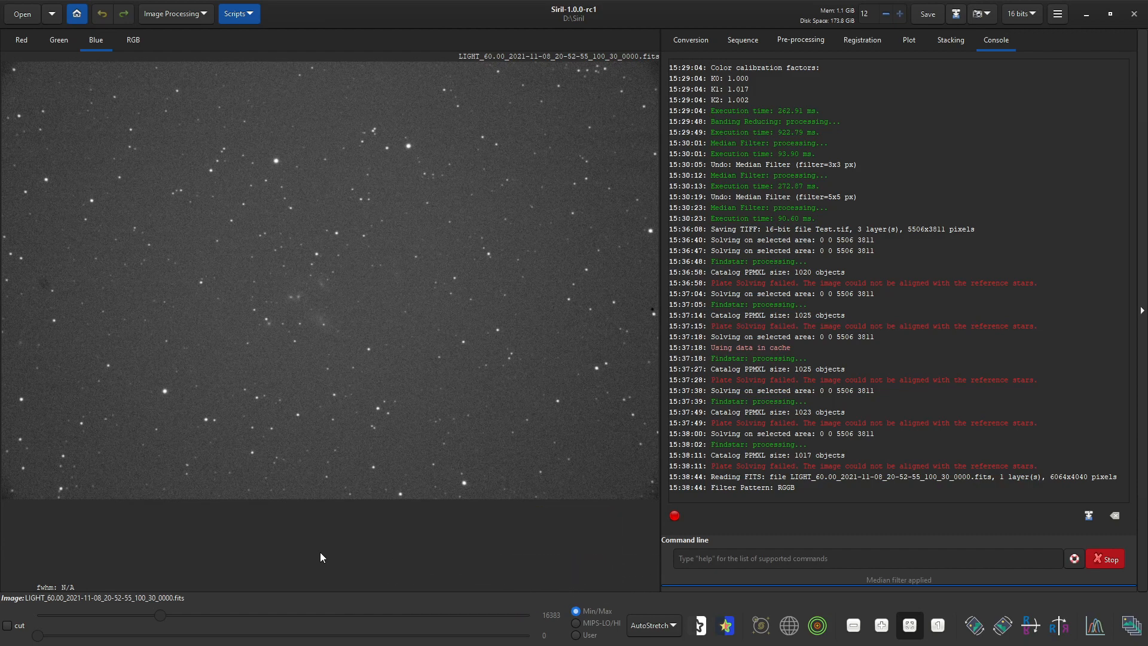
pyautogui.hotkey('ctrl', 'F6')
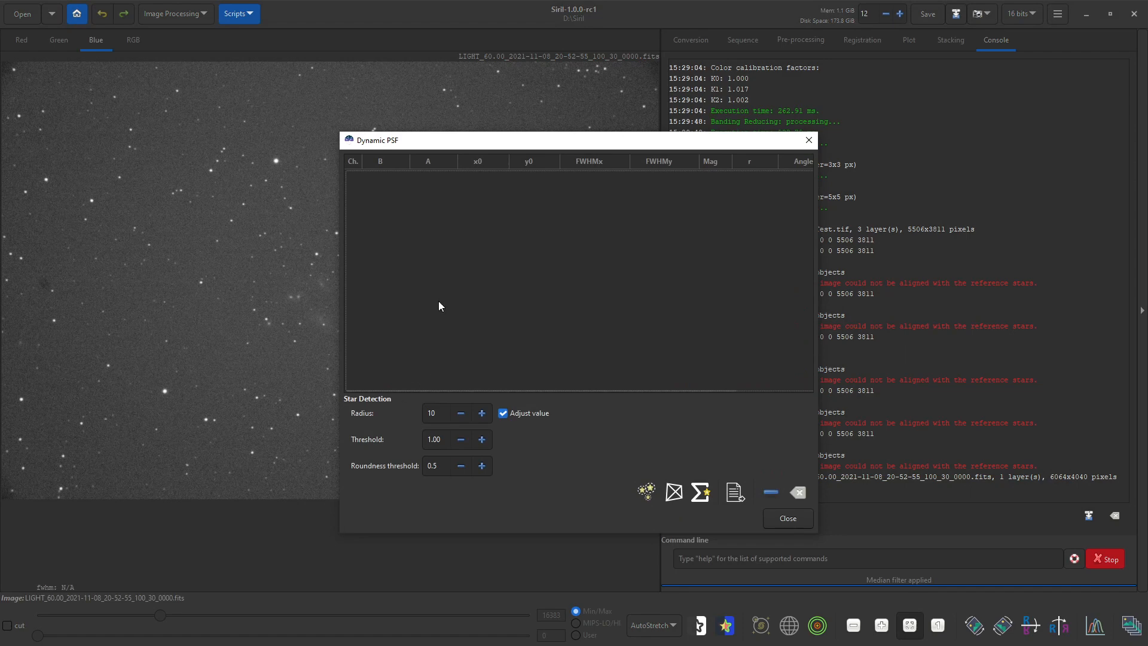
pyautogui.moveTo(480, 143); pyautogui.dragTo(805, 94)
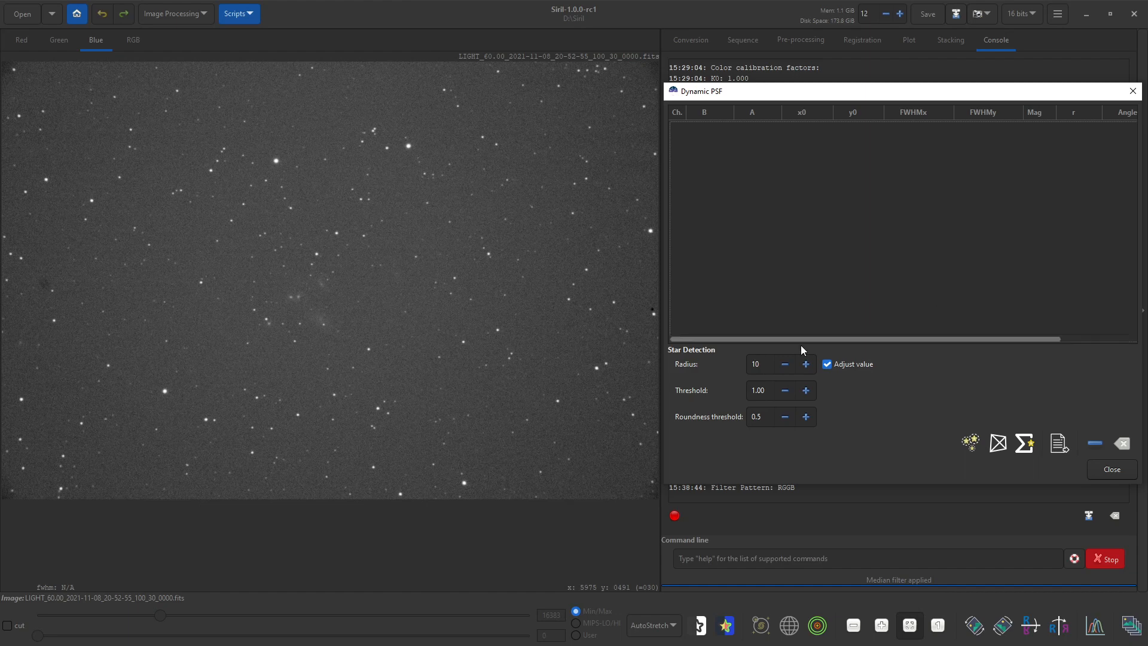
pyautogui.click(996, 445)
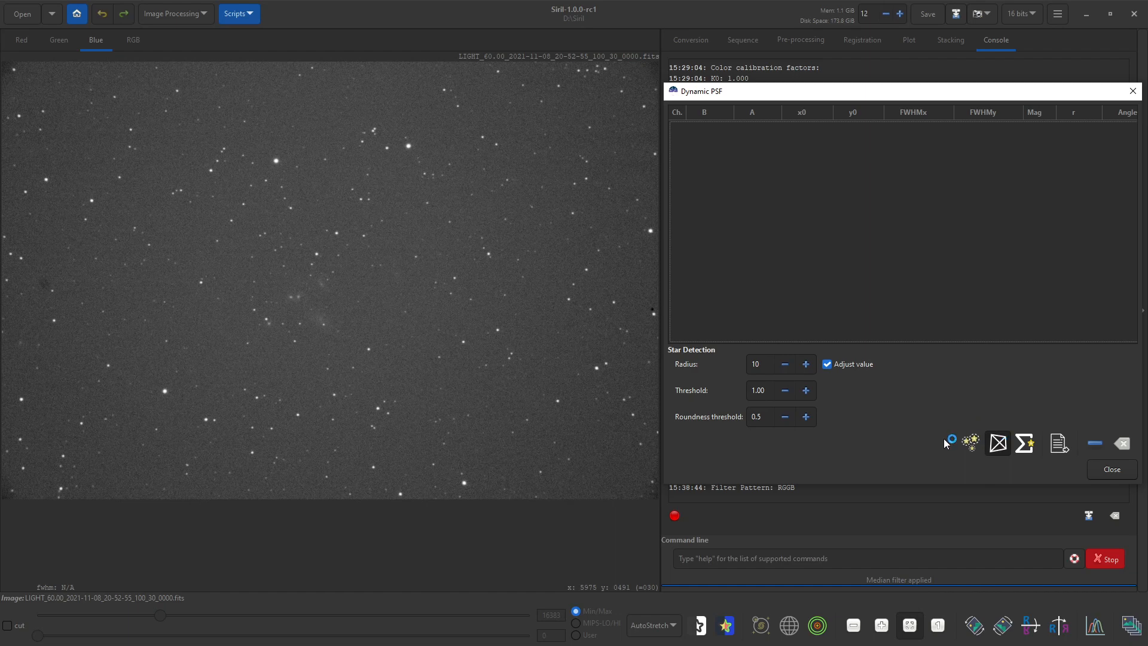
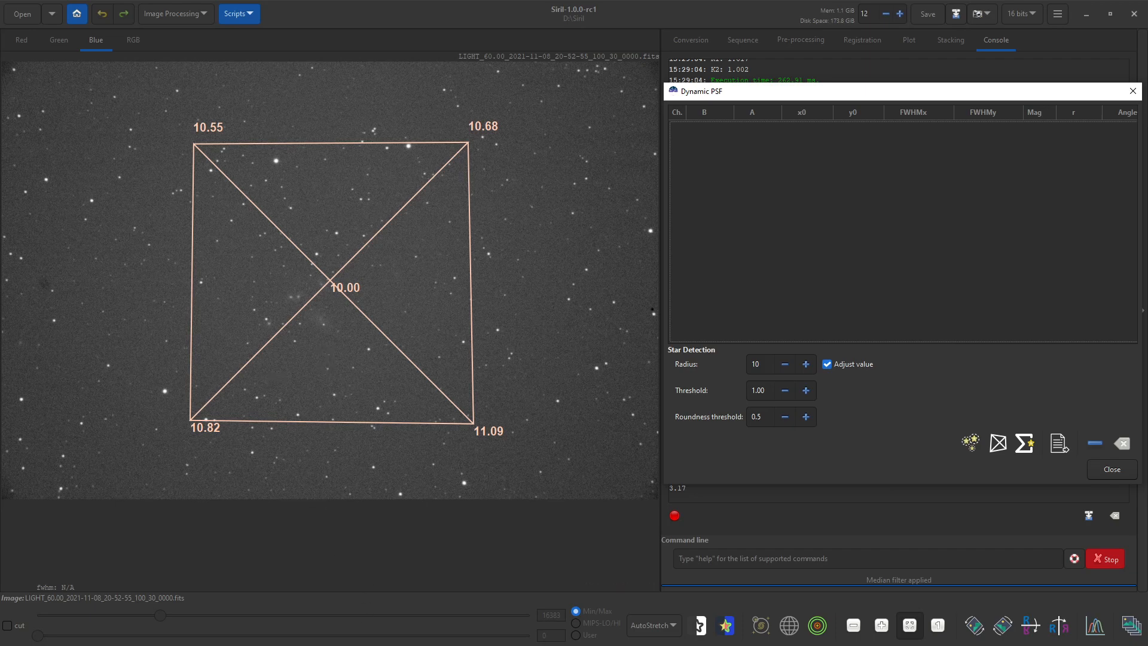
# - Switch to Microsoft Edge and open the Octopi Astro site's Products page from the Astro Shop favorites
pyautogui.hotkey('alt', 'Tab')
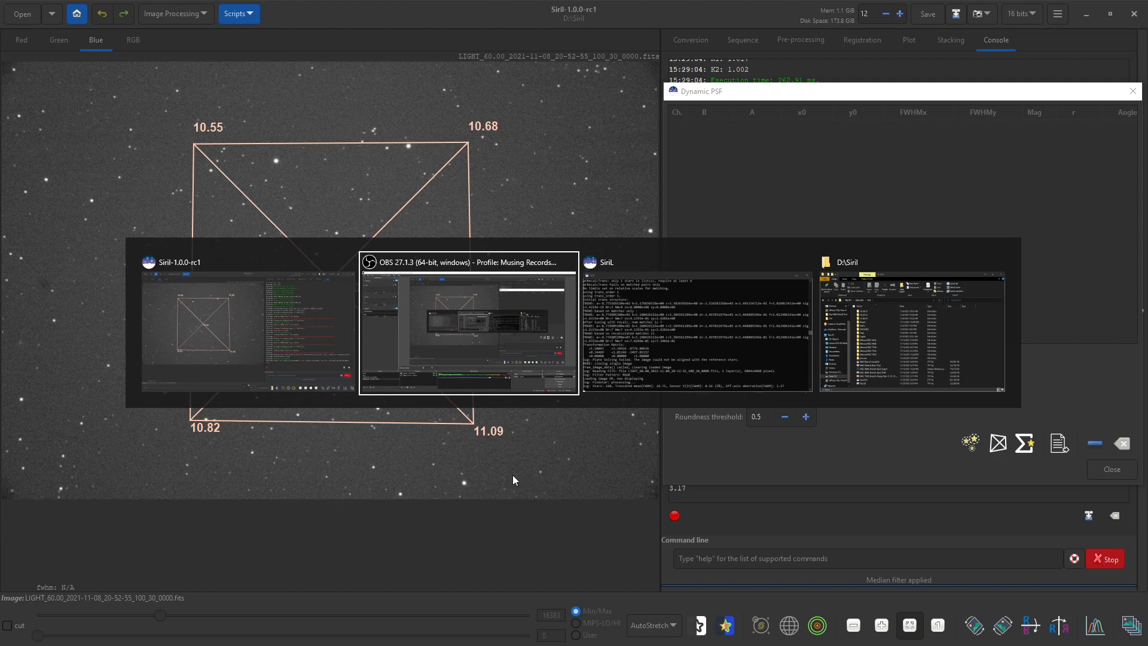
pyautogui.press('Escape')
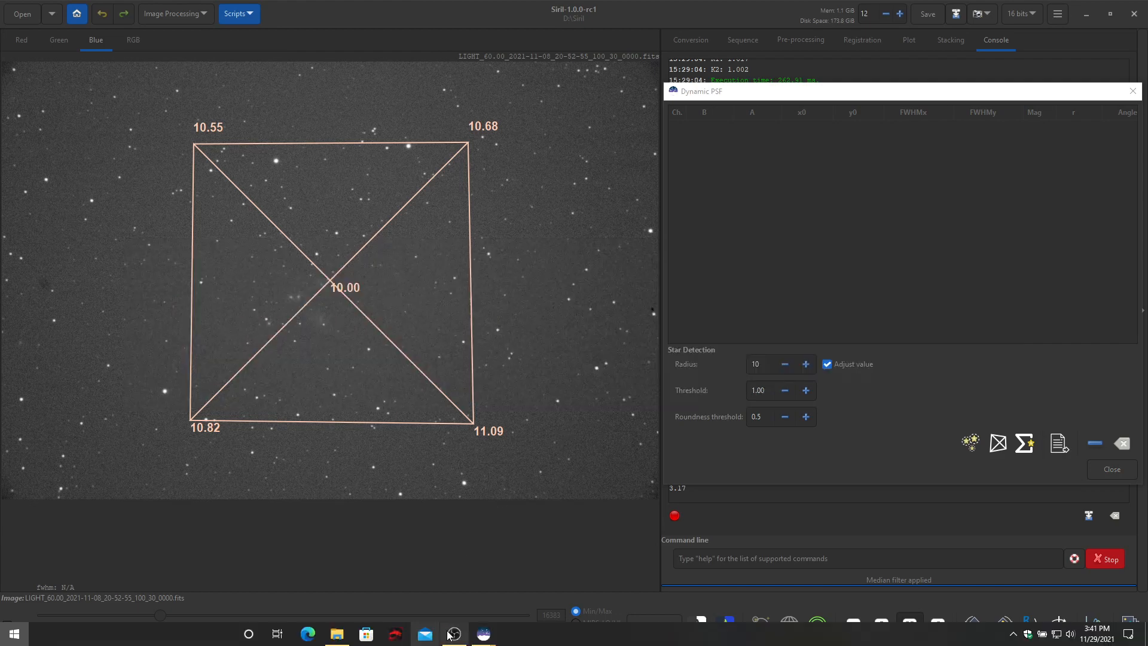
pyautogui.press('super')
pyautogui.click(314, 636)
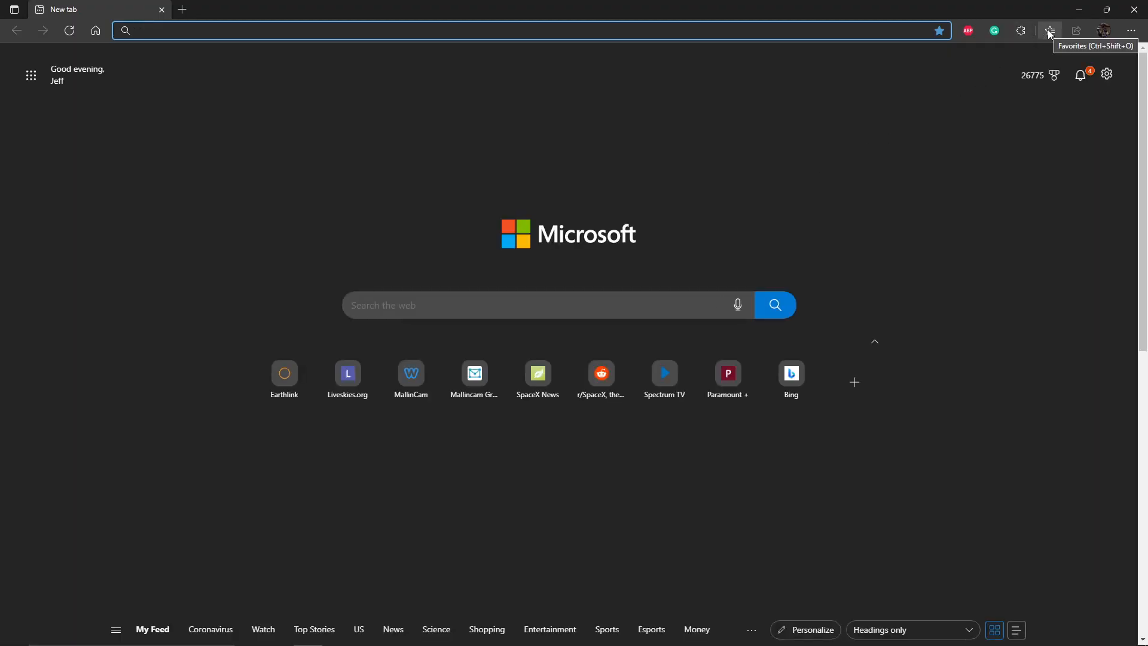
pyautogui.click(1050, 31)
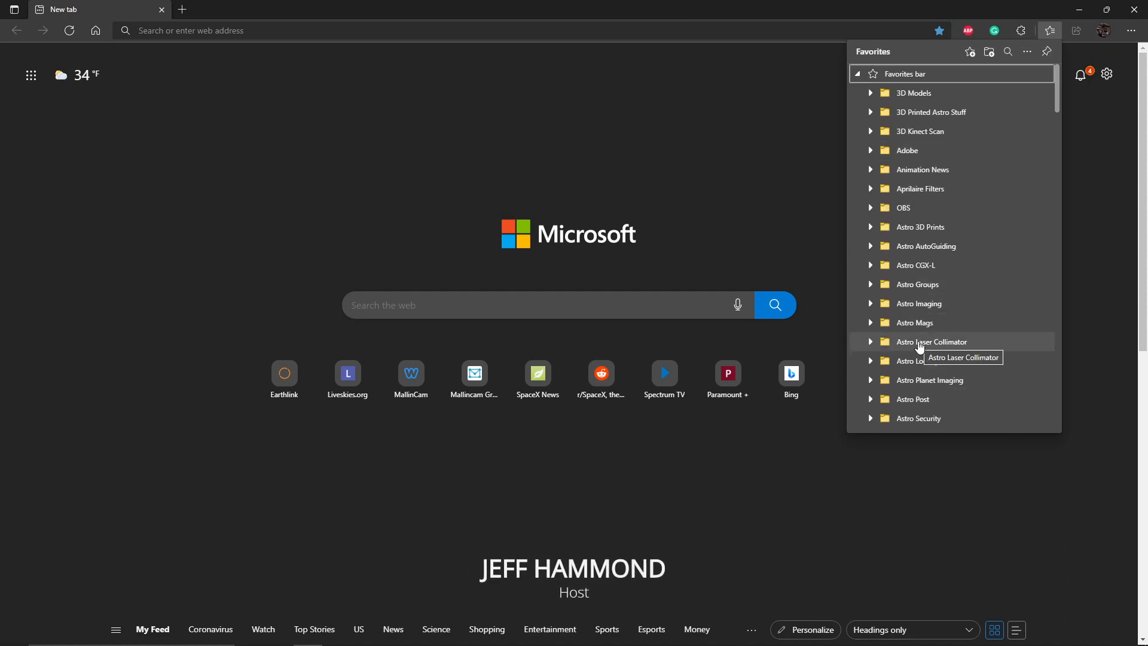
pyautogui.scroll(-3, 923, 344)
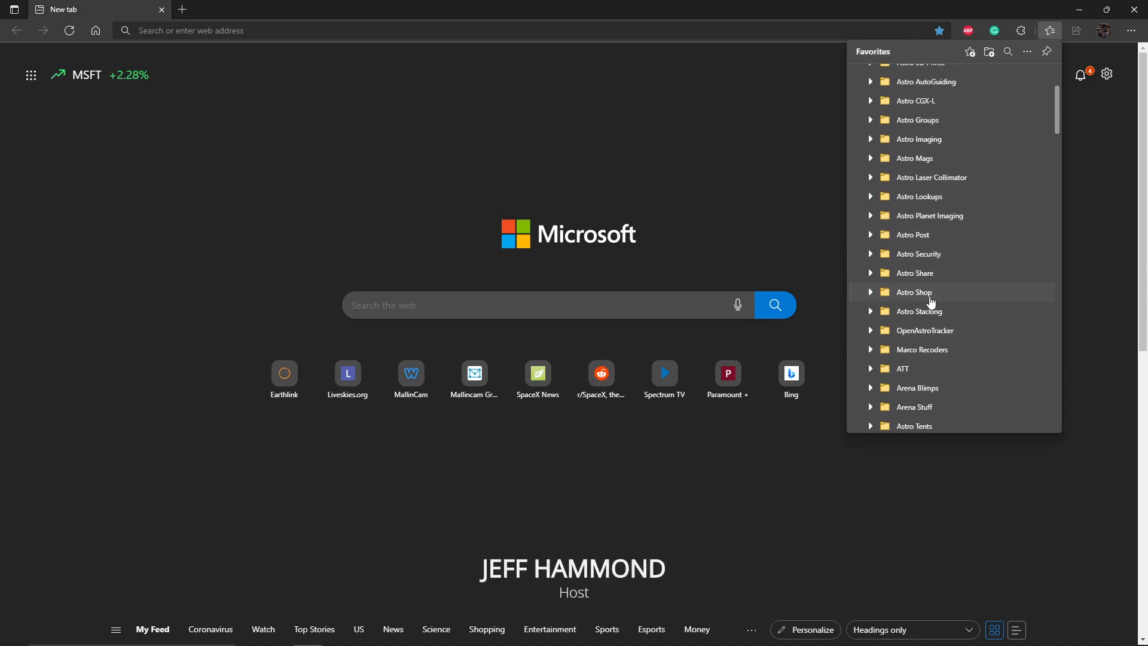
pyautogui.click(929, 297)
pyautogui.scroll(-12, 931, 301)
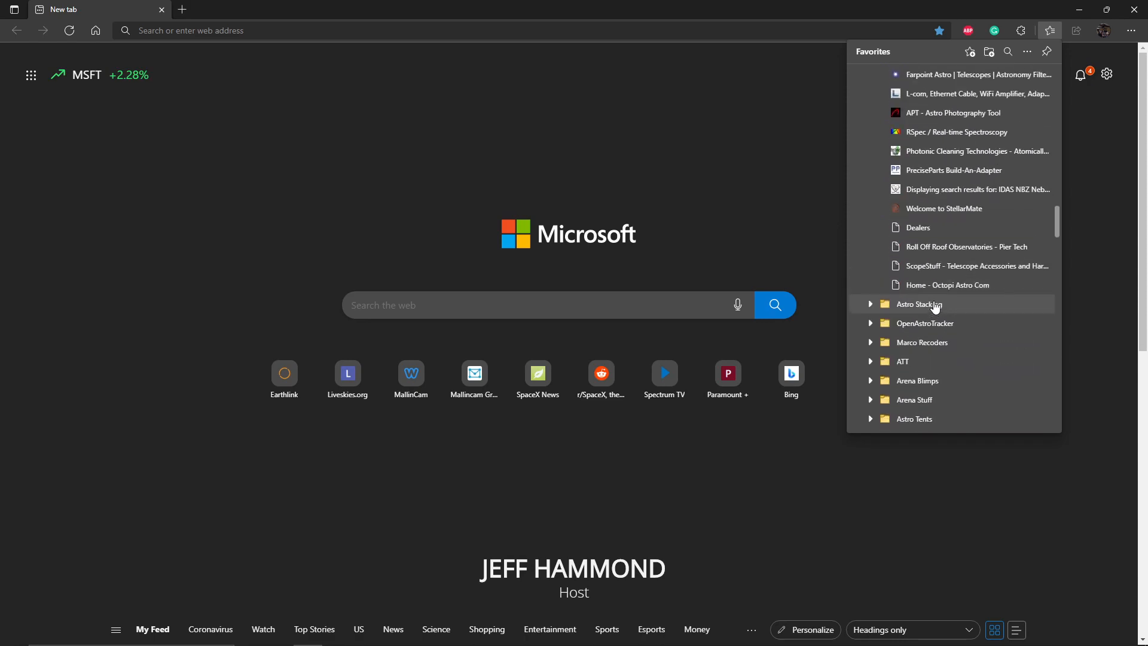
pyautogui.click(944, 281)
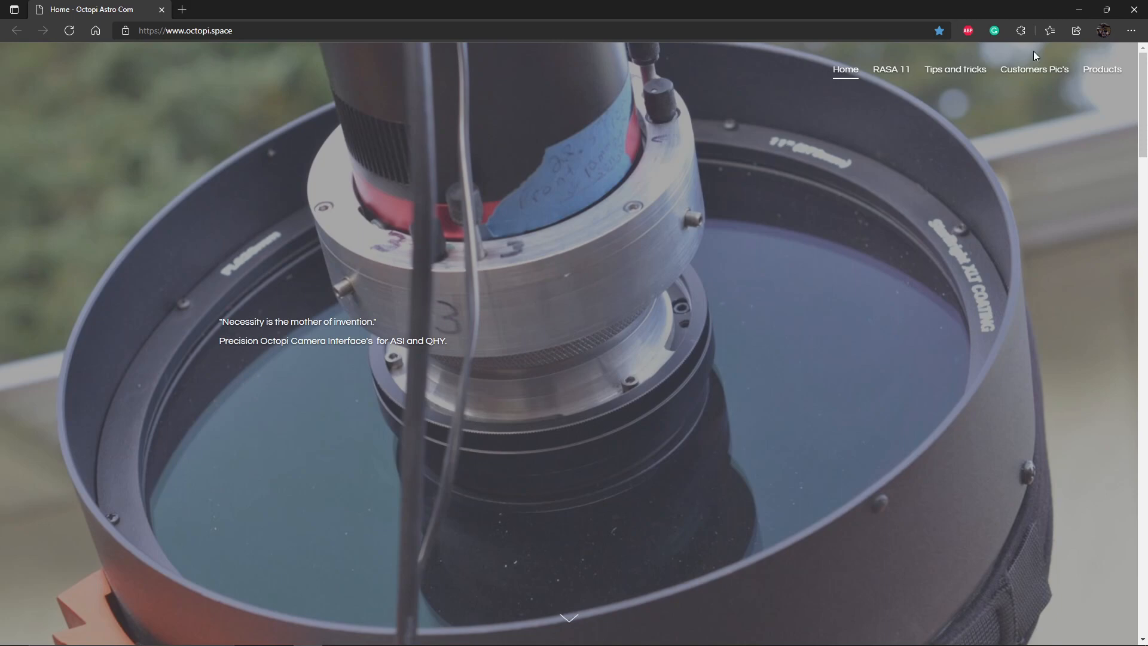
pyautogui.click(1101, 69)
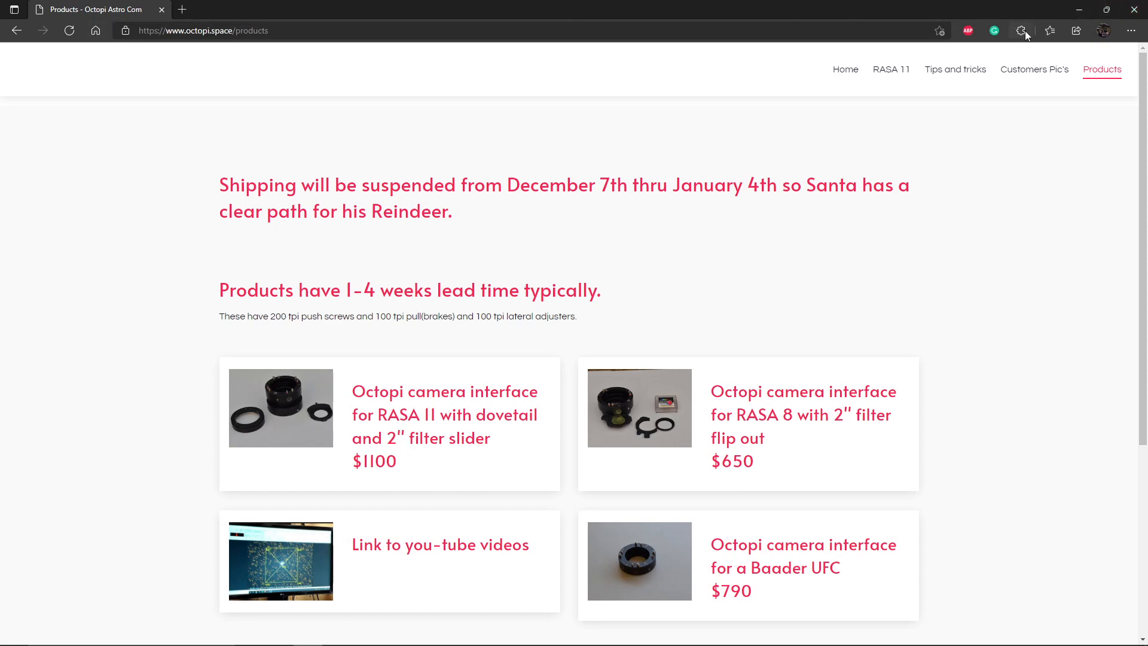
# - Open the Siril website from the Astro Post favorites and go to its Siril 1.0.0-rc1 news article
pyautogui.click(1049, 31)
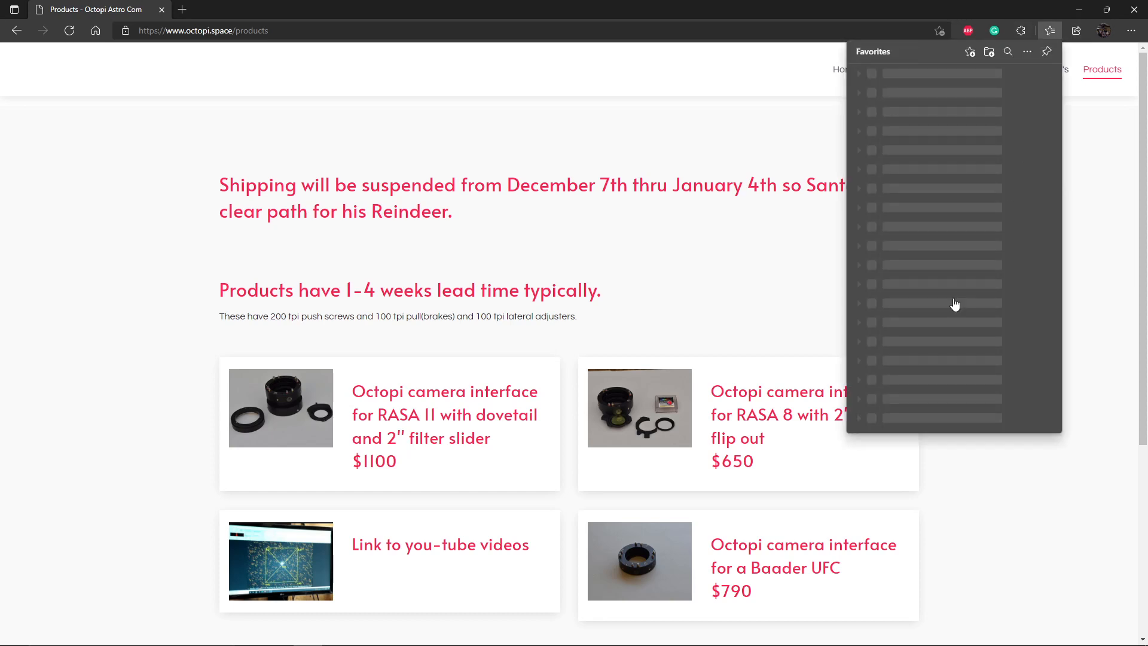
pyautogui.scroll(-3, 943, 326)
pyautogui.click(890, 238)
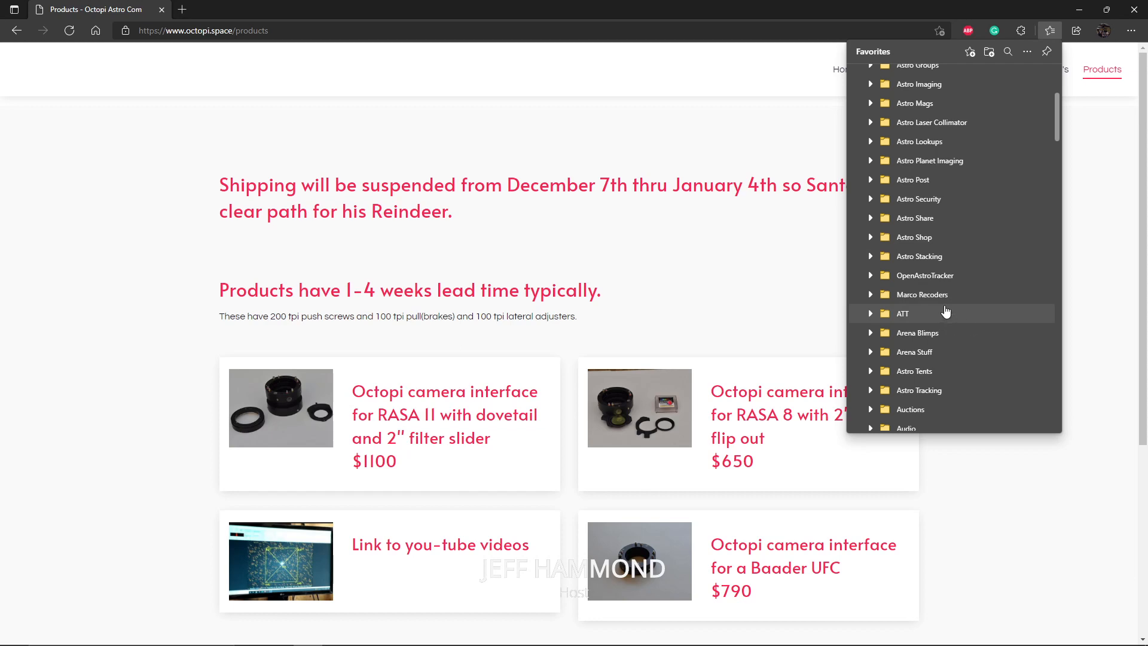
pyautogui.click(928, 180)
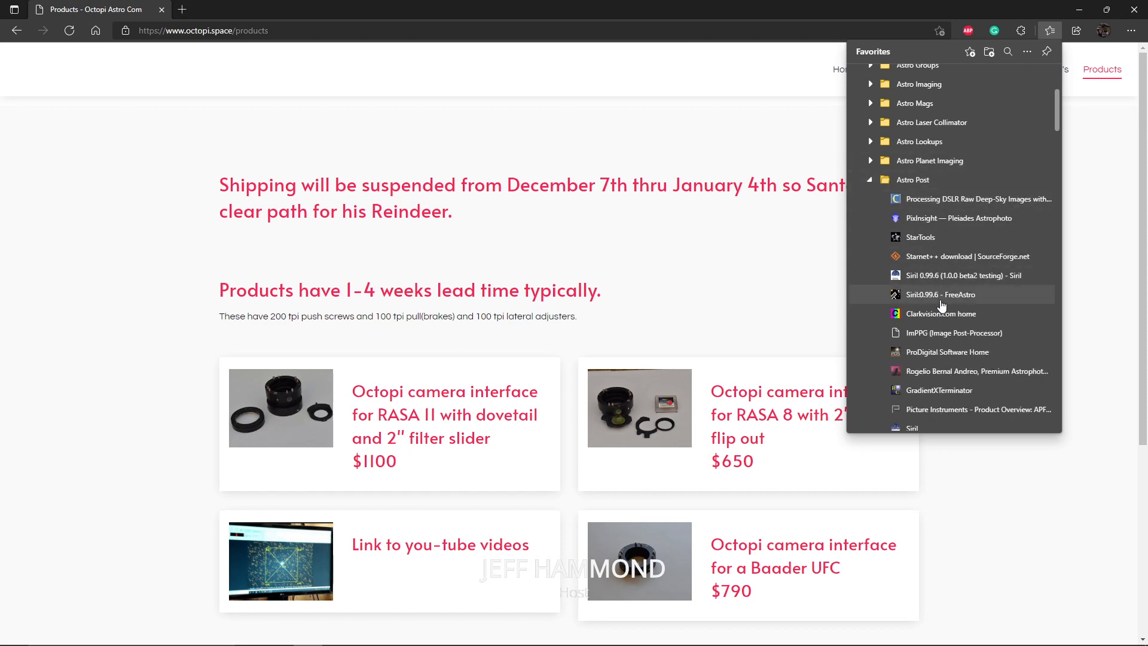
pyautogui.scroll(-4, 920, 287)
pyautogui.click(920, 203)
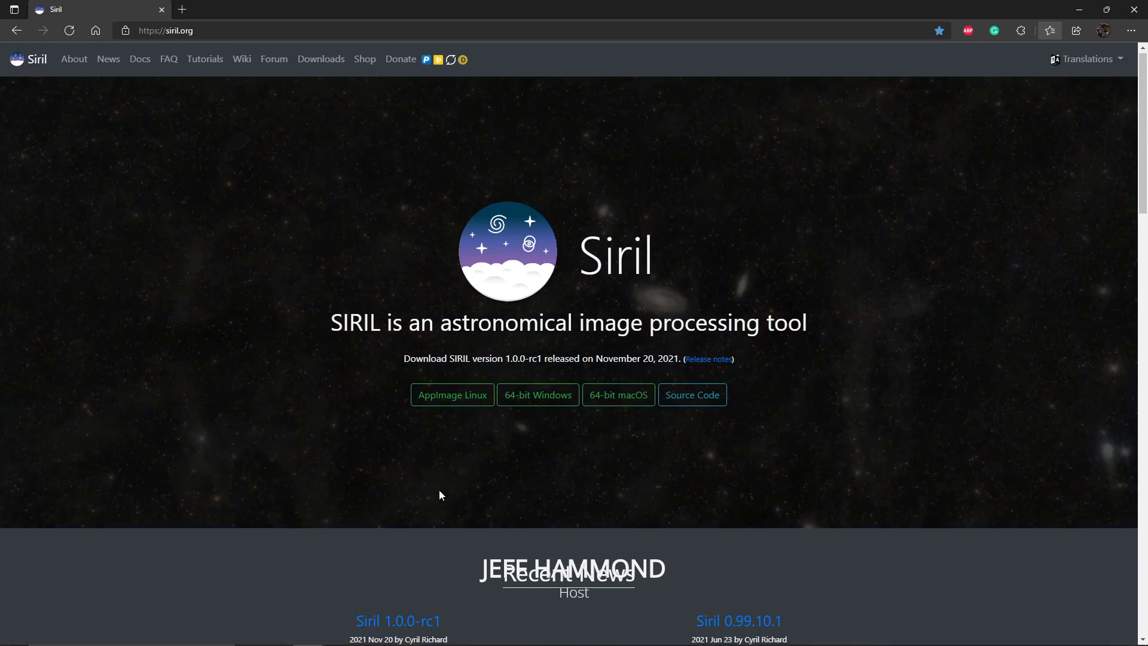
pyautogui.scroll(-4, 419, 454)
pyautogui.click(400, 356)
# - Examine the Siril 1.0.0-rc1 release notes on registration, sensor tilt, quick photometry, plots and Pixel Math
pyautogui.scroll(-20, 253, 391)
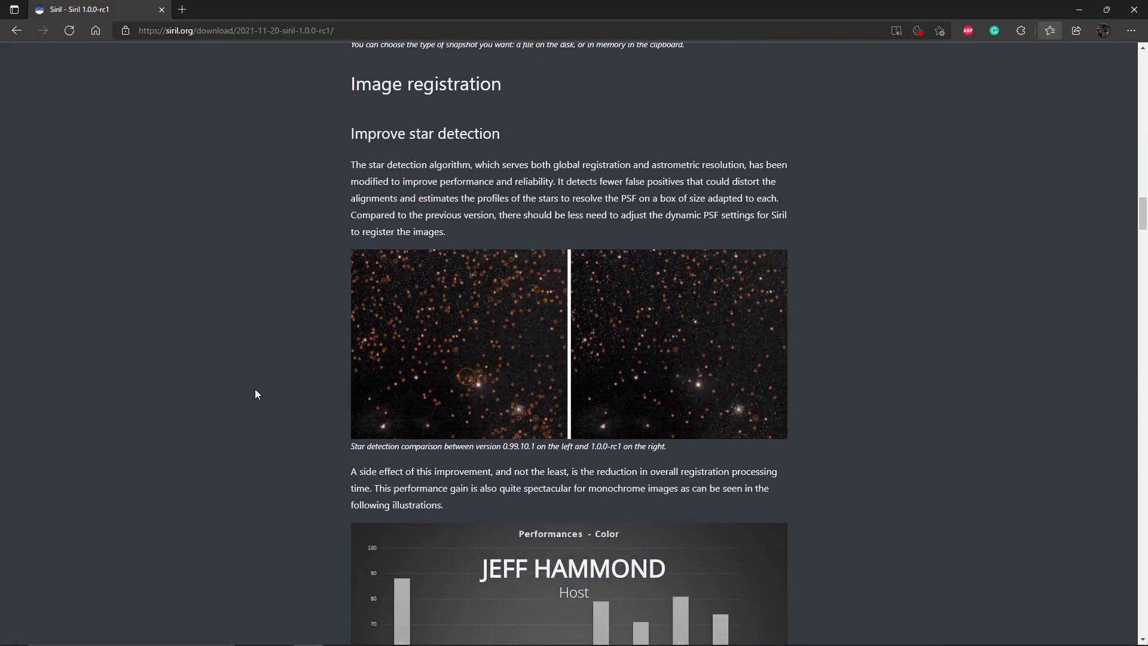
pyautogui.scroll(10, 255, 393)
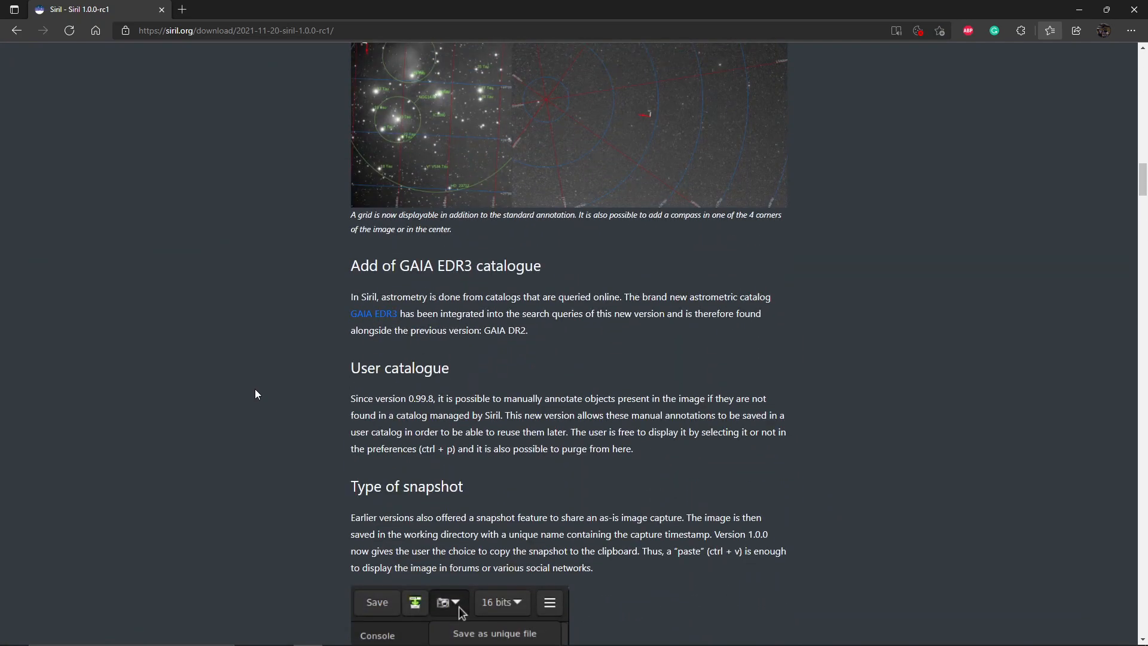
pyautogui.scroll(-20, 255, 394)
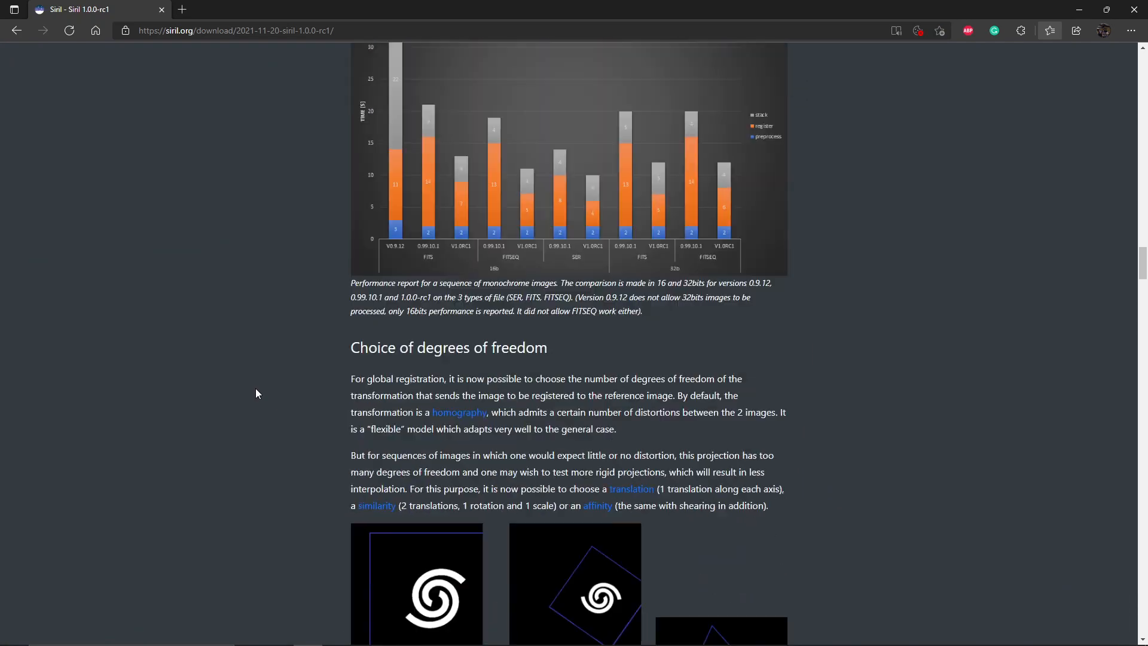
pyautogui.scroll(-15, 256, 393)
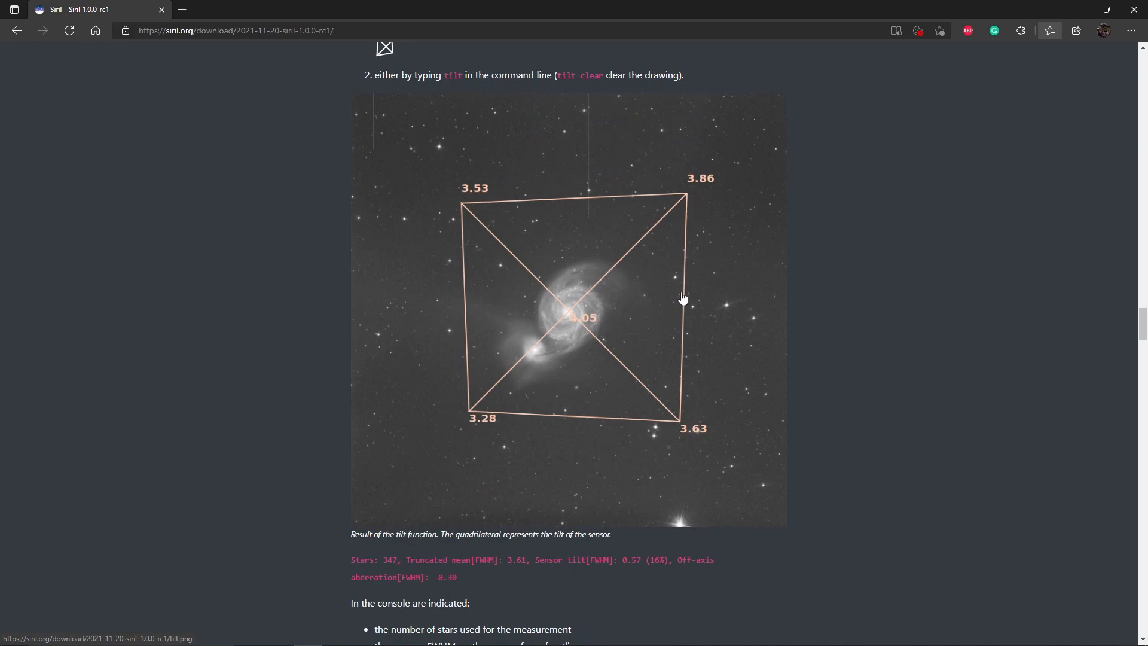
pyautogui.scroll(-10, 266, 382)
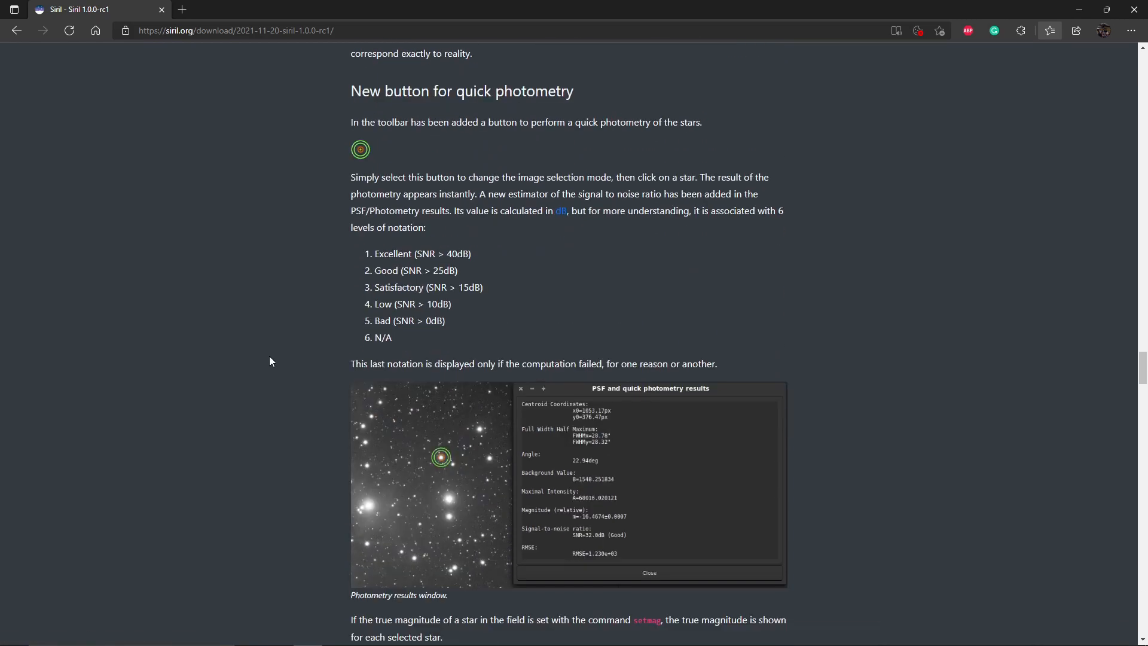
pyautogui.scroll(-9, 269, 361)
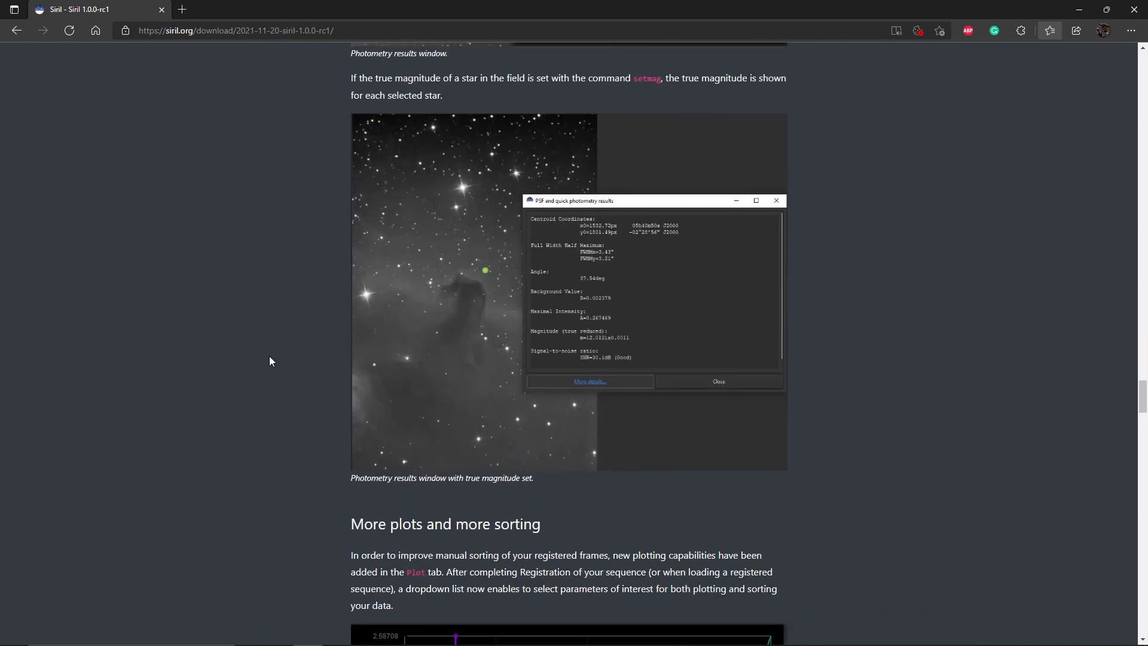
pyautogui.scroll(-20, 269, 360)
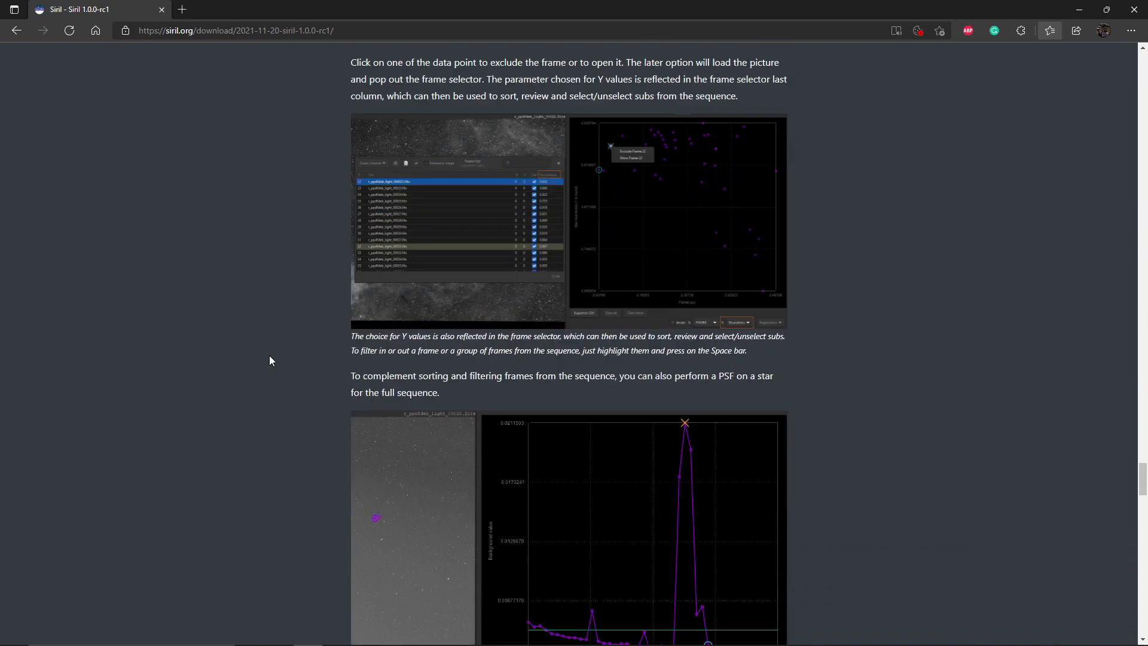
pyautogui.scroll(-20, 269, 357)
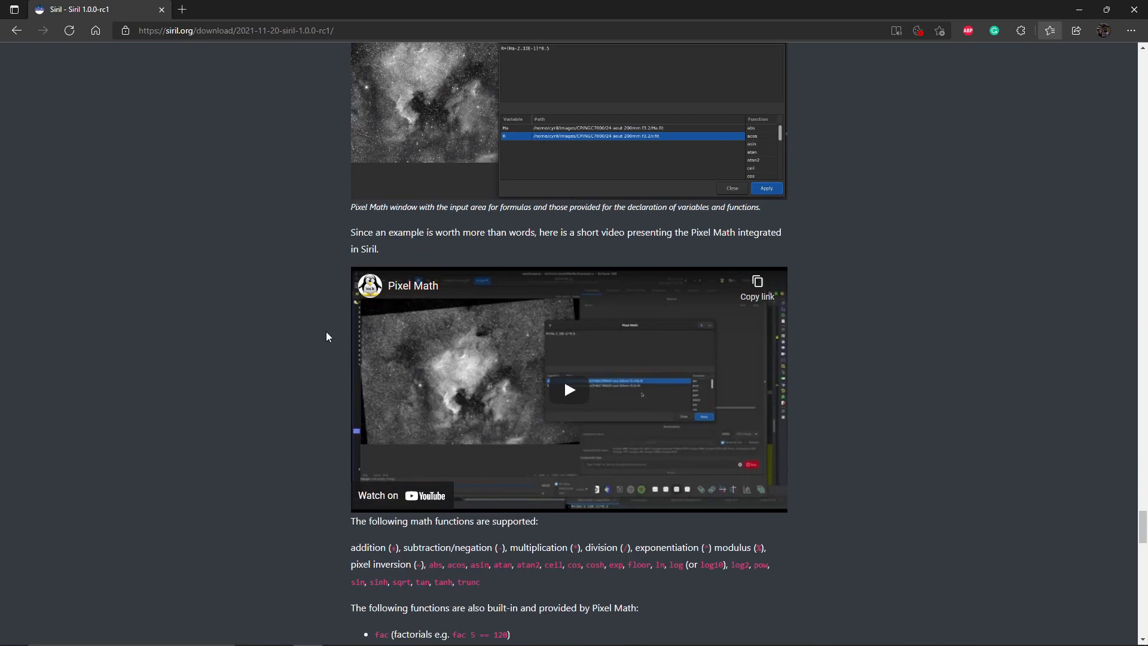
pyautogui.scroll(3, 298, 348)
pyautogui.scroll(-2, 299, 348)
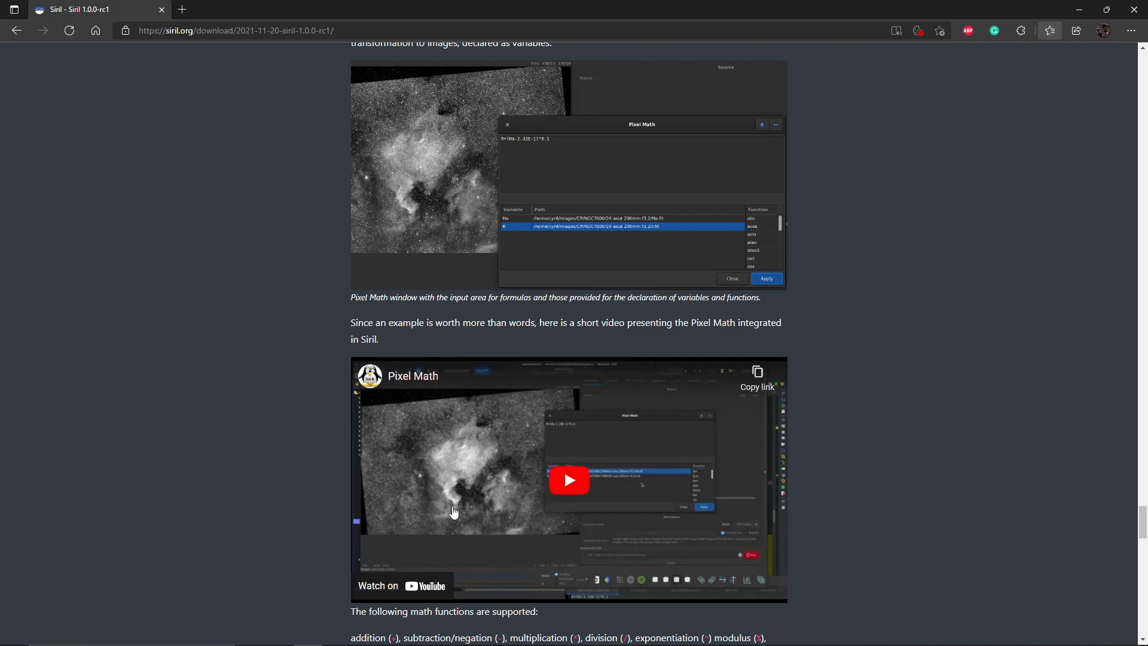
pyautogui.scroll(2, 307, 476)
pyautogui.scroll(15, 305, 466)
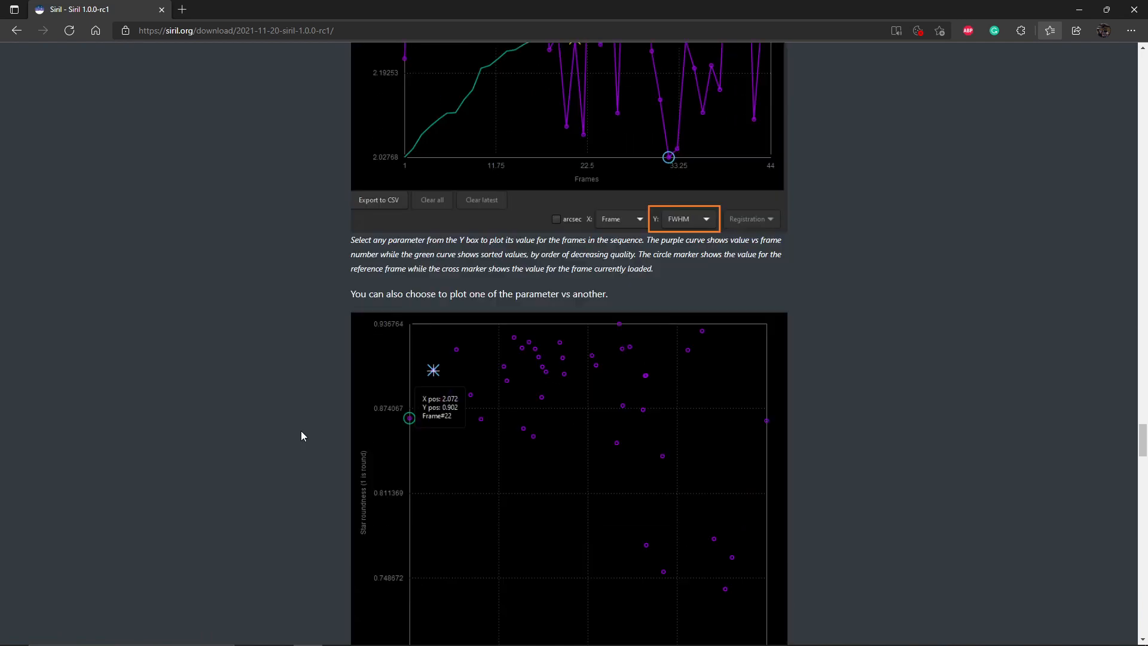
# - Switch back to Siril, clear the tilt drawing from the light frame and close Dynamic PSF
pyautogui.click(1078, 10)
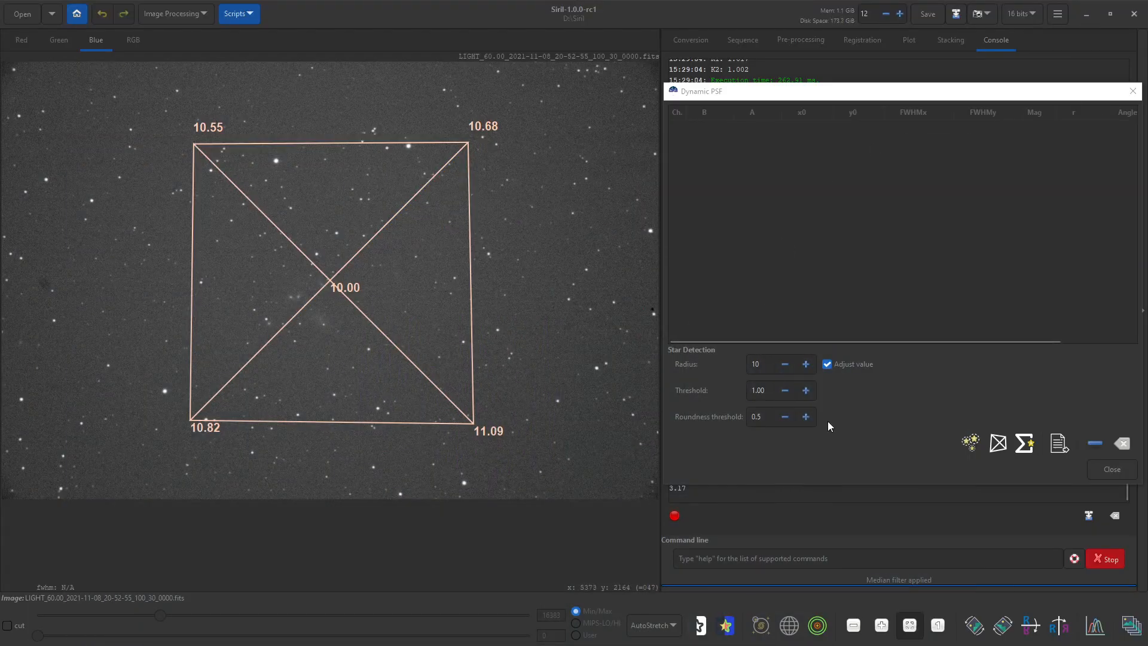
pyautogui.click(1128, 444)
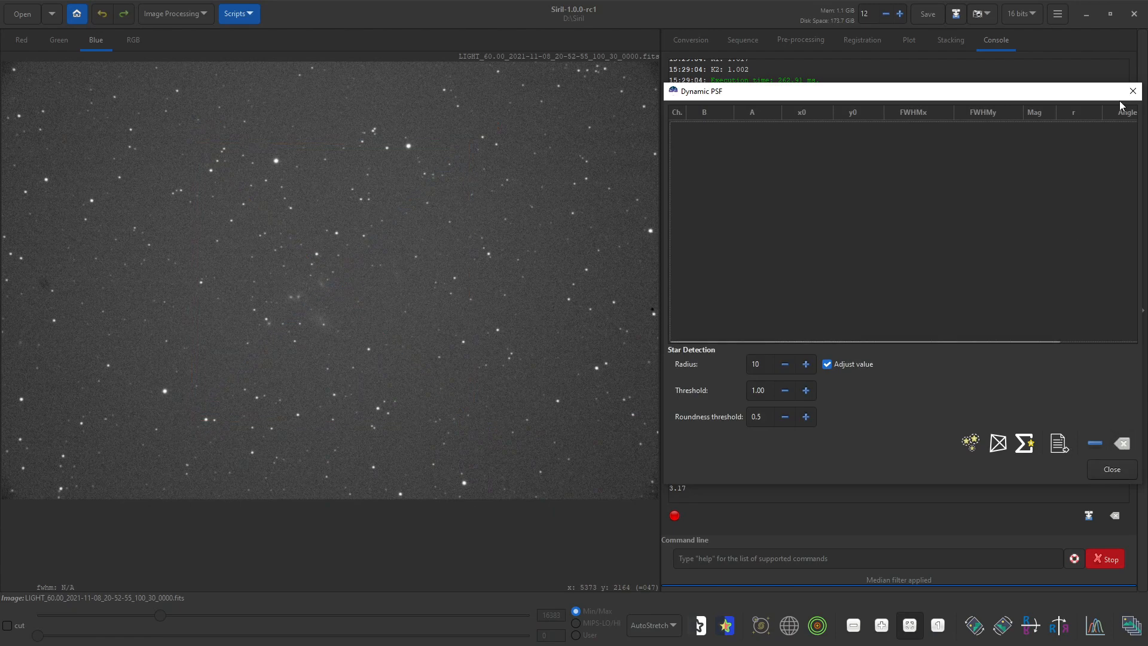
pyautogui.click(1132, 92)
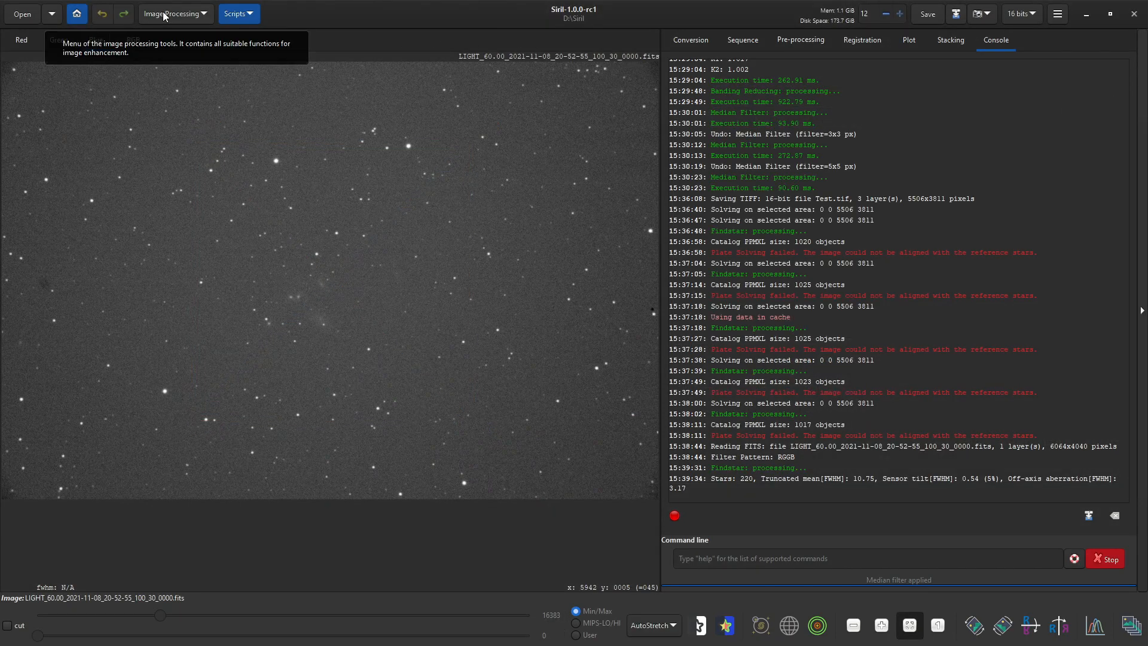
# - Plate-solve the light frame using the Simbad entry for NGC 7319
pyautogui.click(1019, 15)
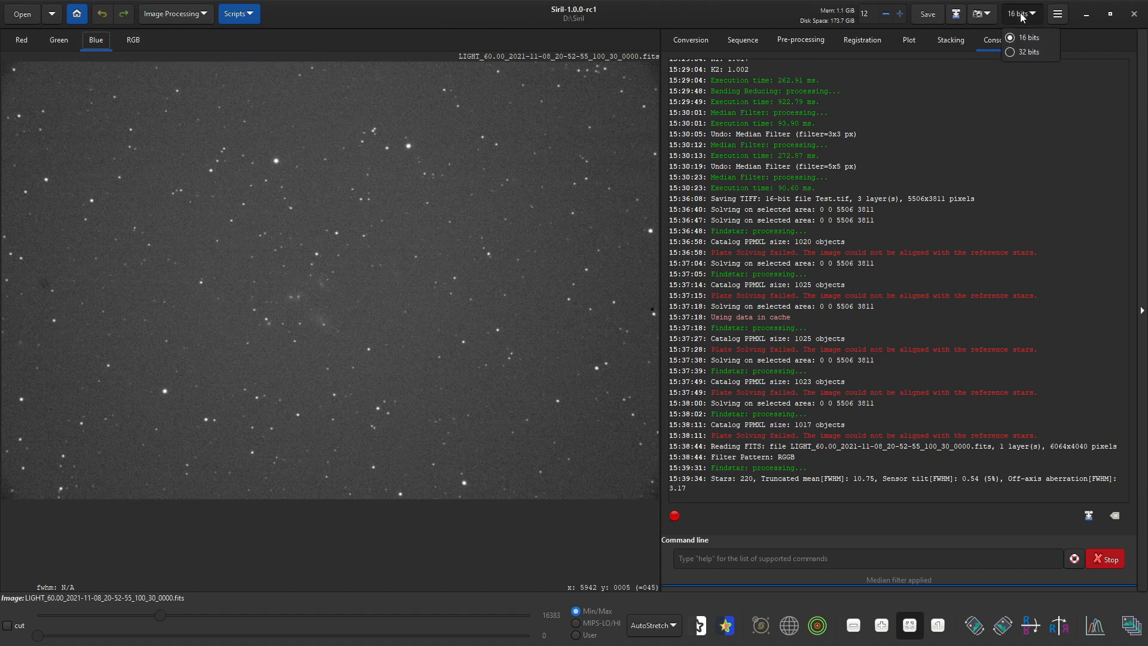
pyautogui.click(1055, 16)
pyautogui.click(1058, 18)
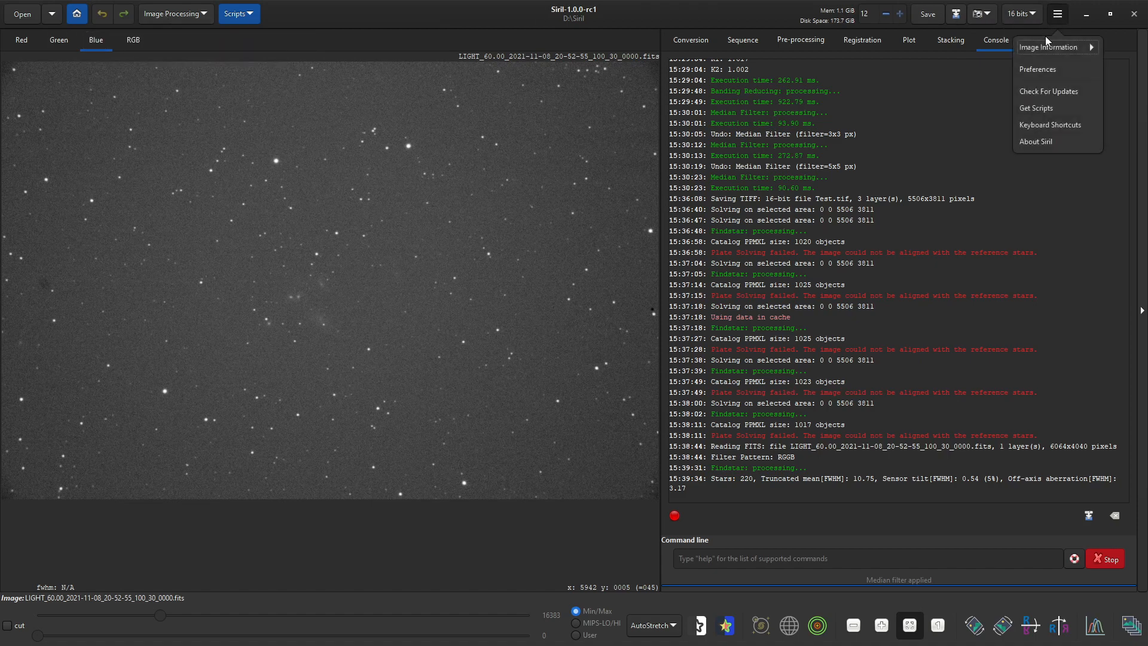
pyautogui.click(1047, 48)
pyautogui.click(1040, 65)
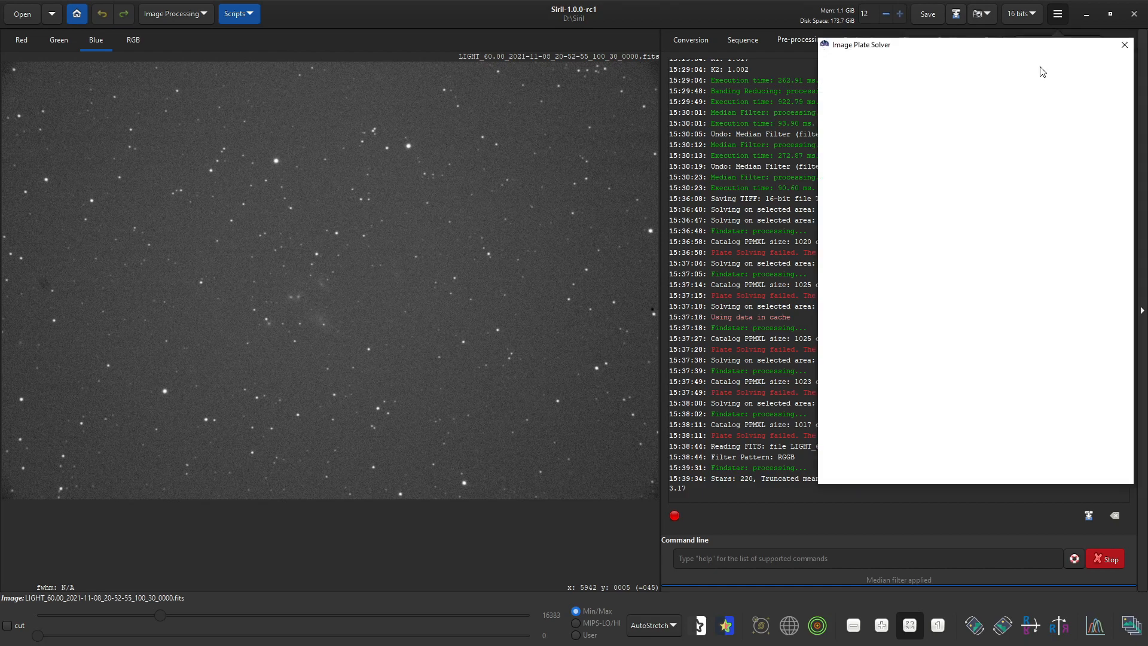
pyautogui.click(901, 160)
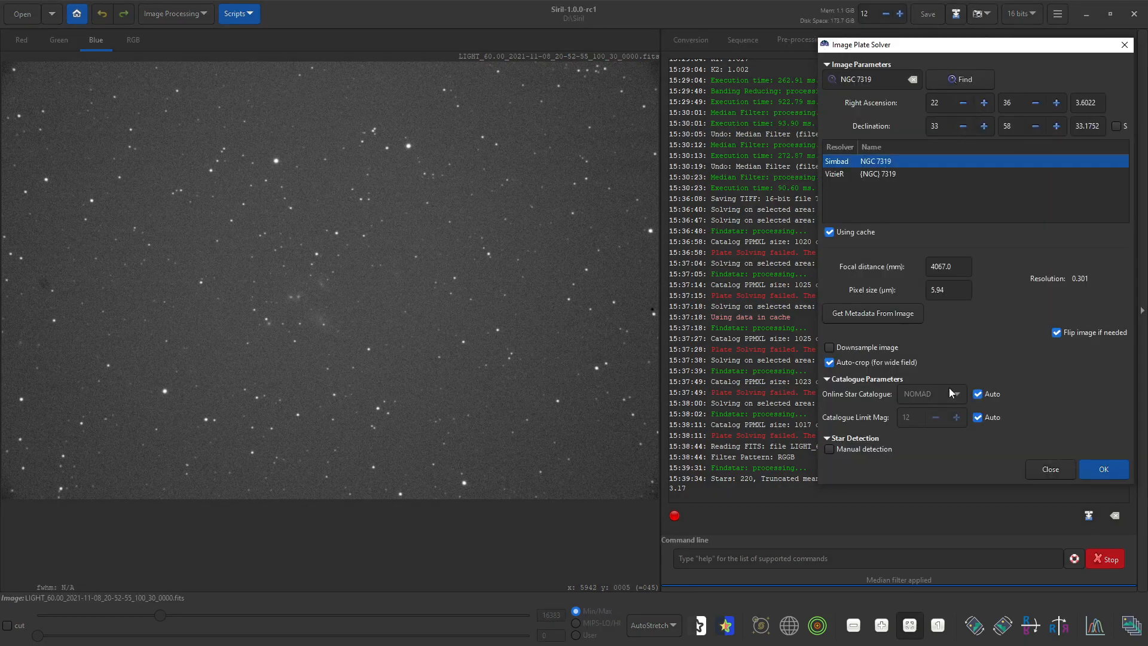
pyautogui.click(1109, 471)
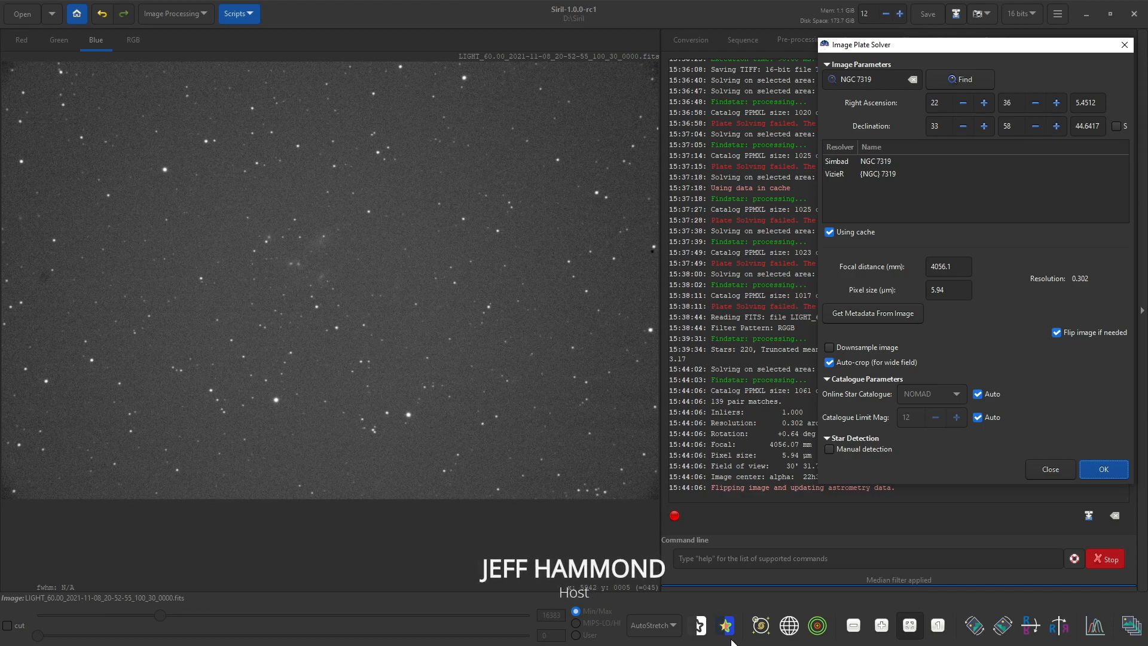
# - Overlay the object annotations and the celestial coordinate grid on the plate-solved light frame
pyautogui.click(761, 626)
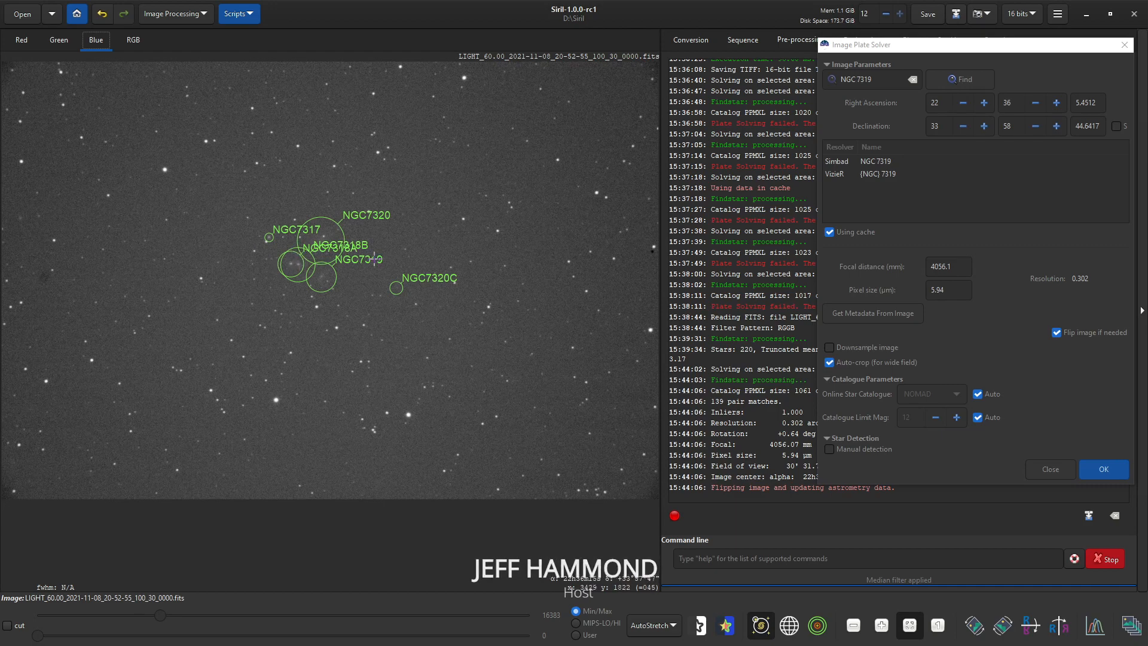
pyautogui.click(789, 626)
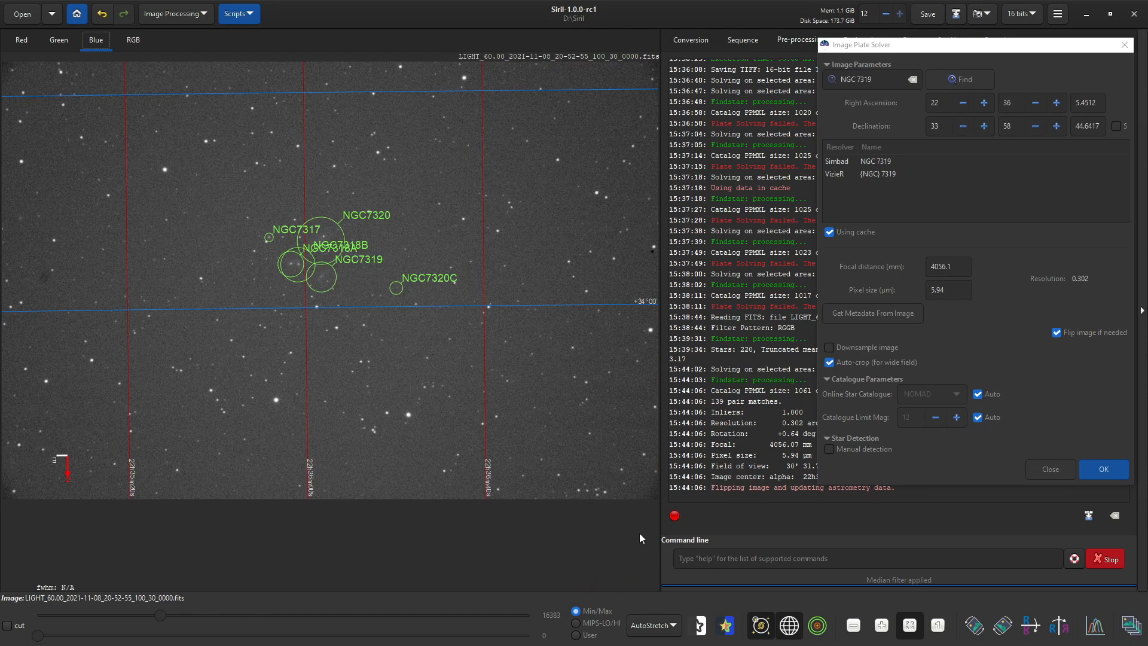
# - Set the compass position to Bottom-right in the Astrometry preferences and apply it
pyautogui.hotkey('ctrl', 'p')
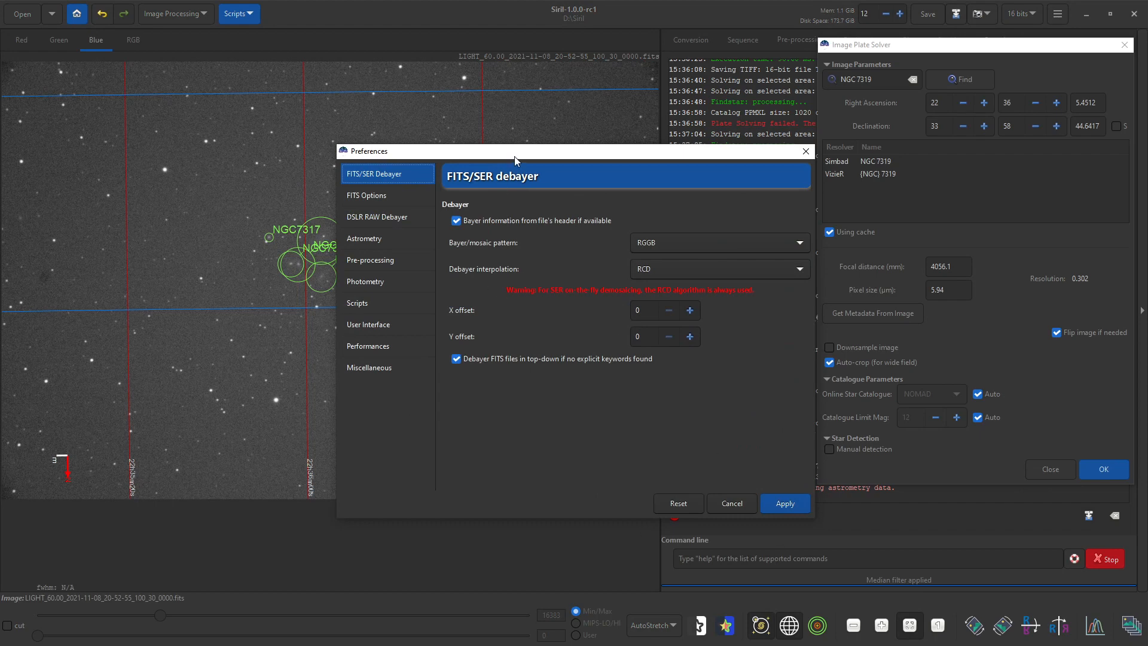
pyautogui.moveTo(514, 154); pyautogui.dragTo(820, 122)
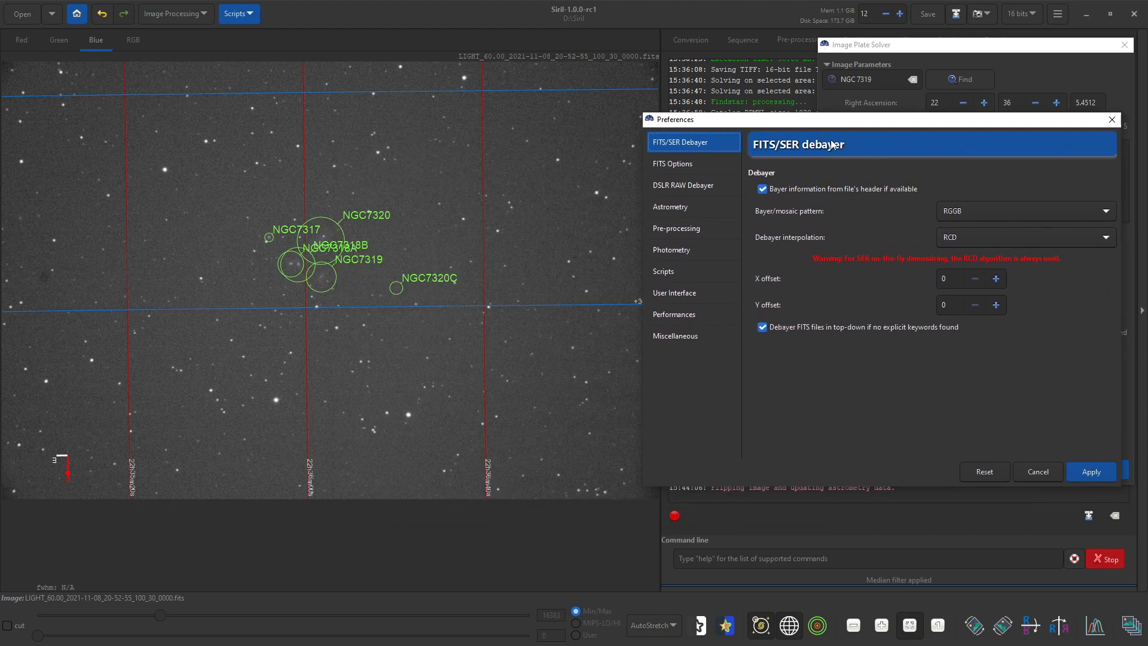
pyautogui.click(685, 206)
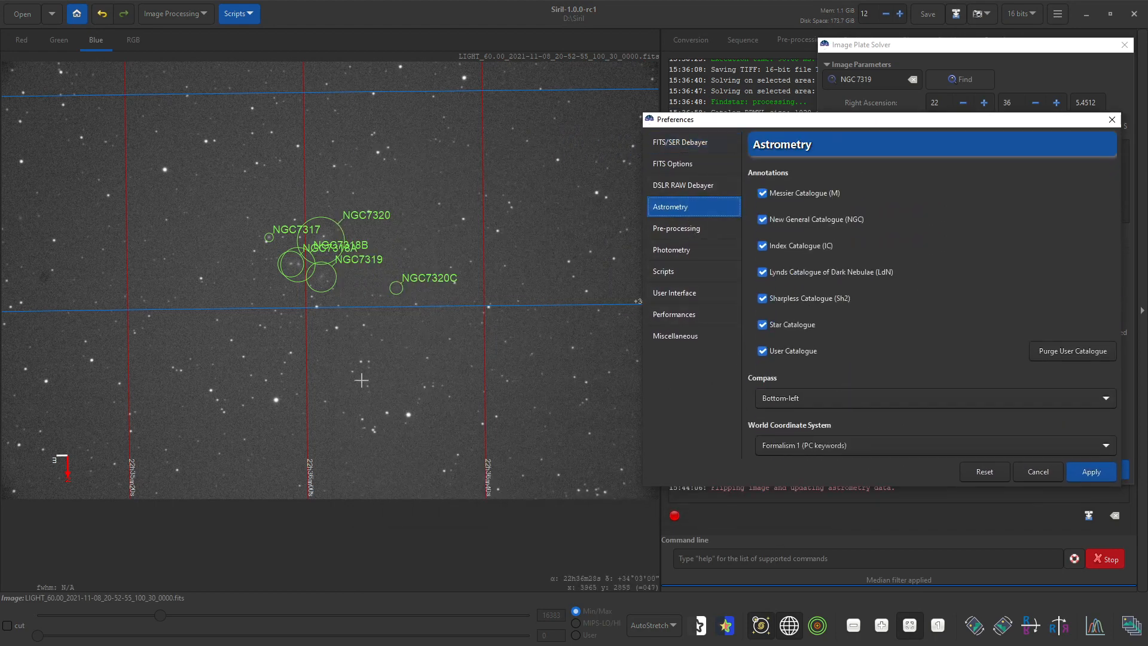
pyautogui.click(879, 392)
pyautogui.click(878, 416)
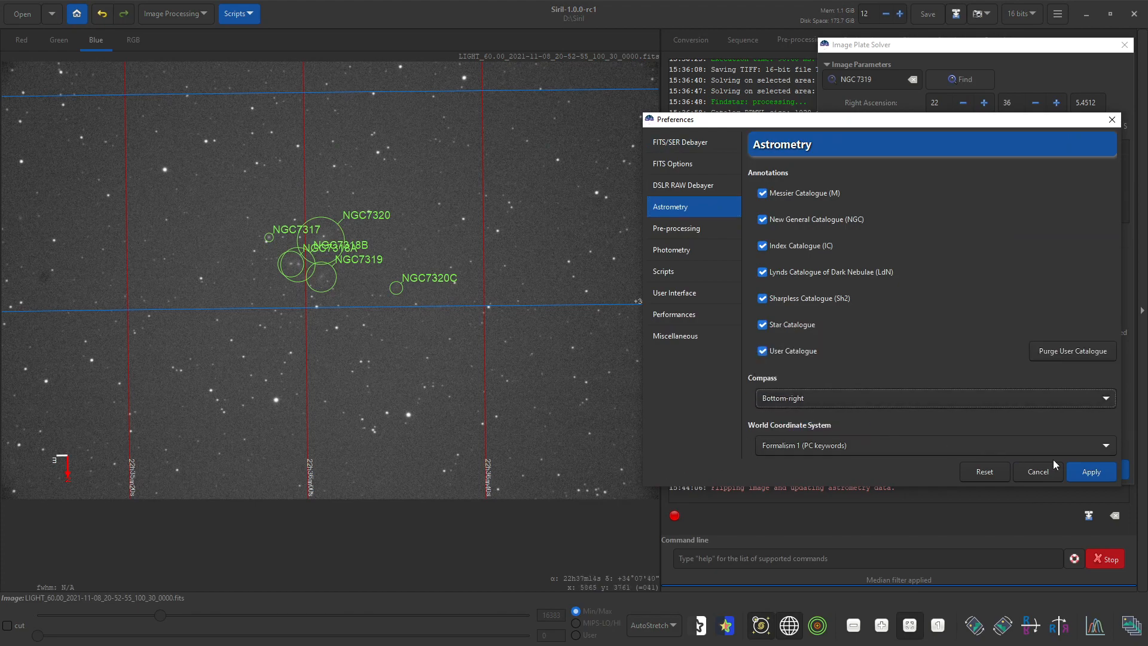
pyautogui.click(1089, 471)
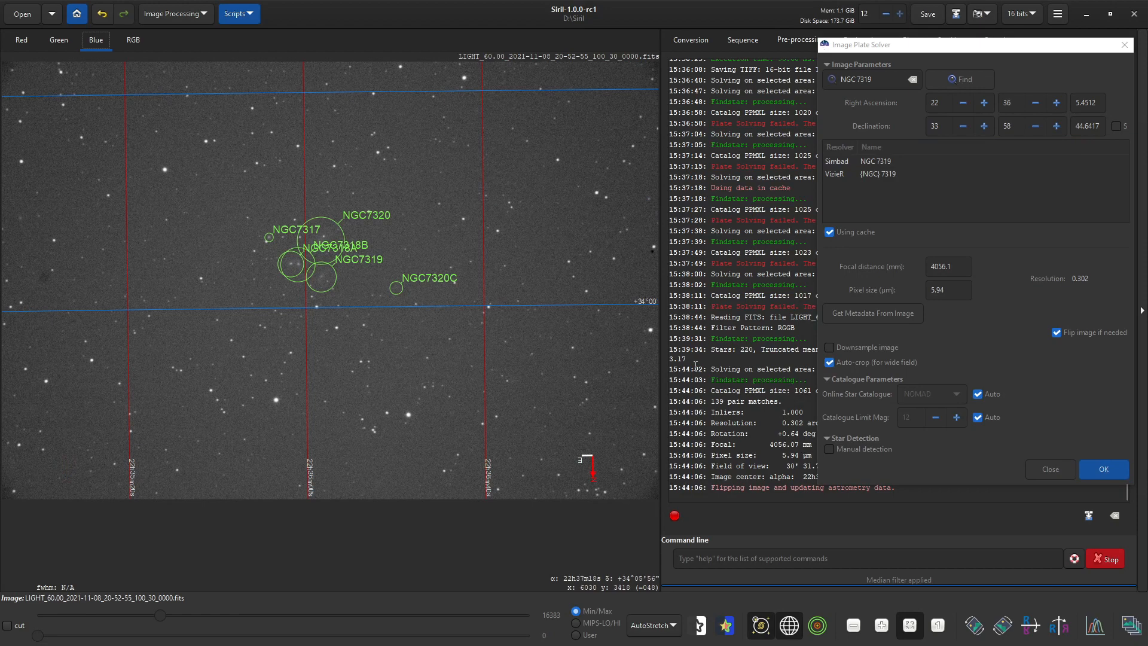
# - Set the compass position to Bottom-left in the Astrometry preferences, apply it and close the Image Plate Solver
pyautogui.hotkey('ctrl', 'p')
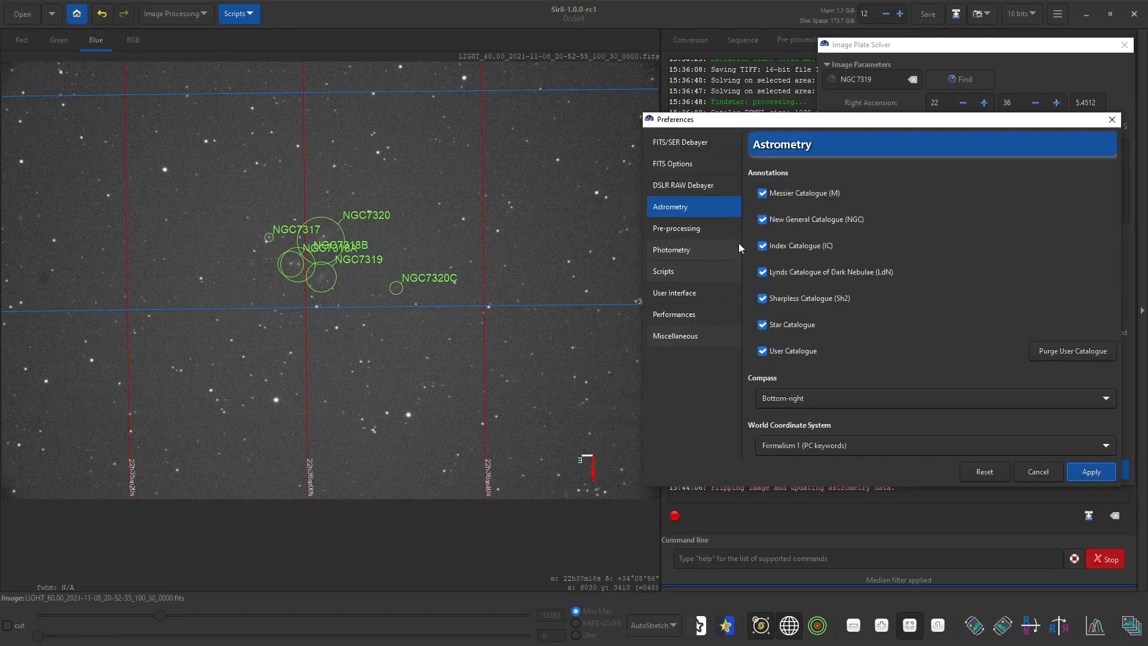
pyautogui.click(892, 404)
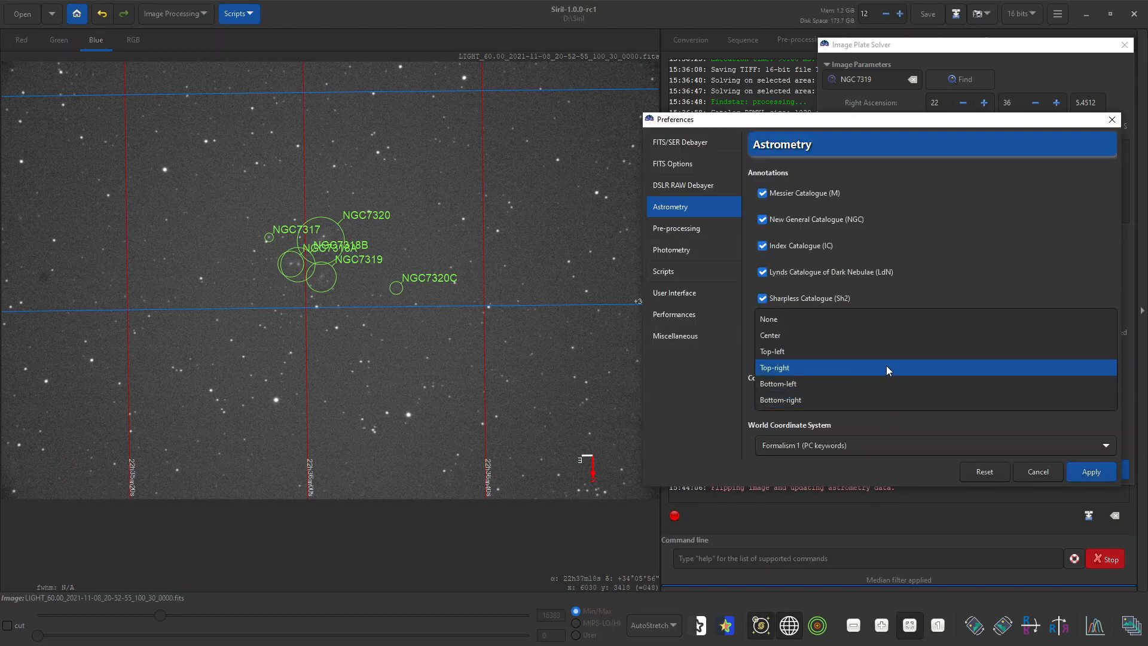
pyautogui.click(881, 389)
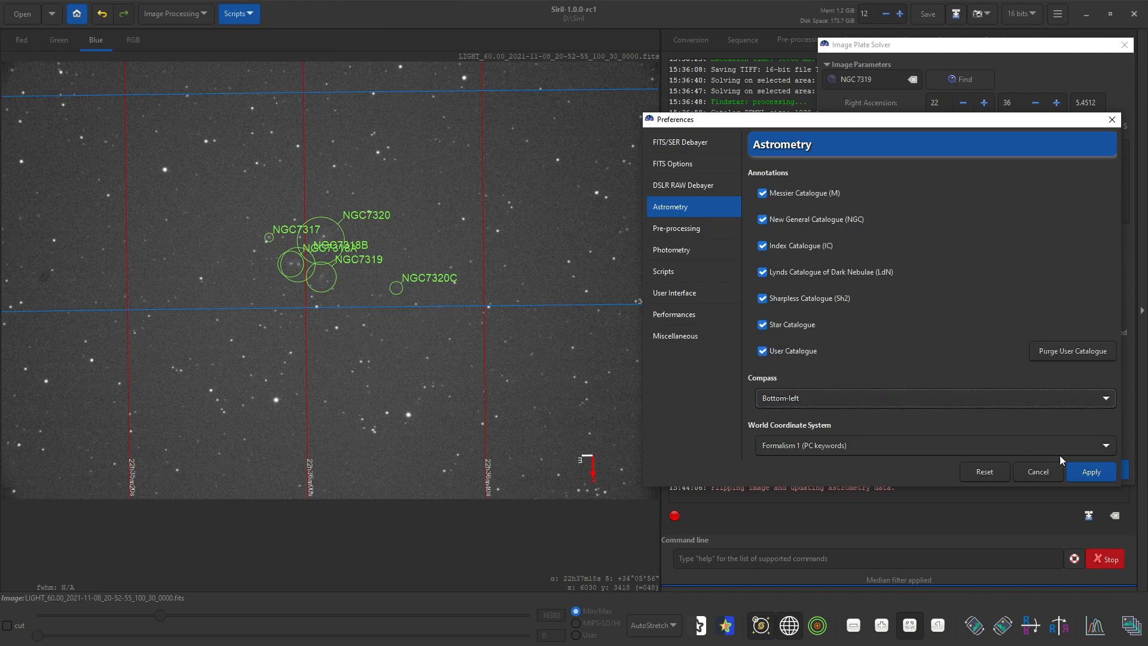
pyautogui.click(1091, 472)
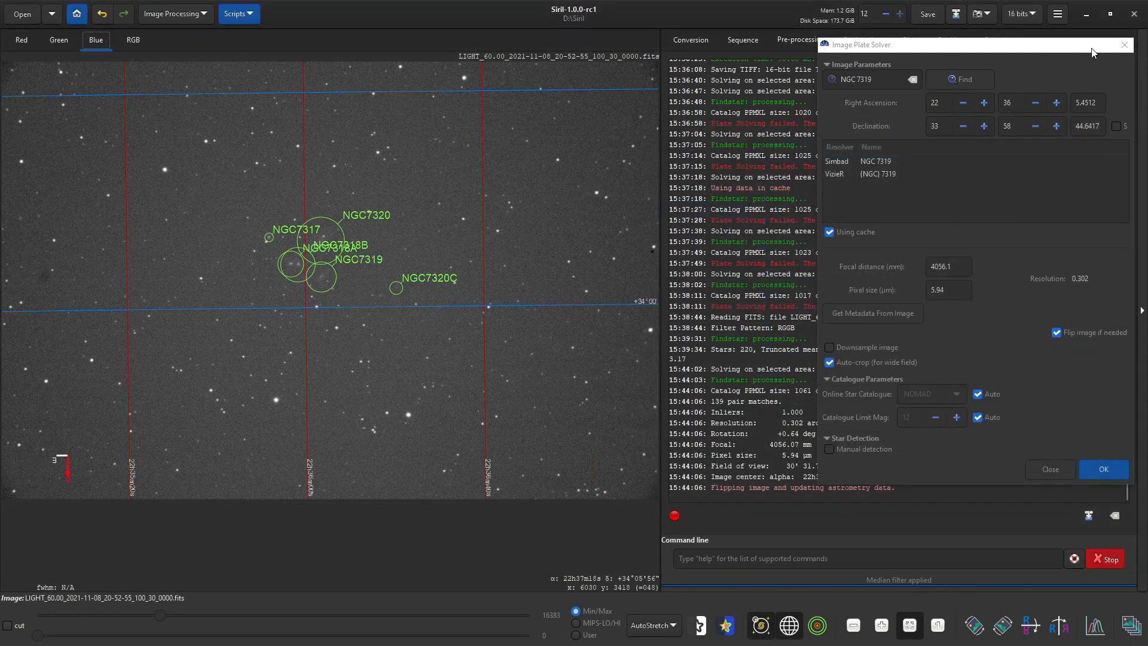
pyautogui.click(1124, 45)
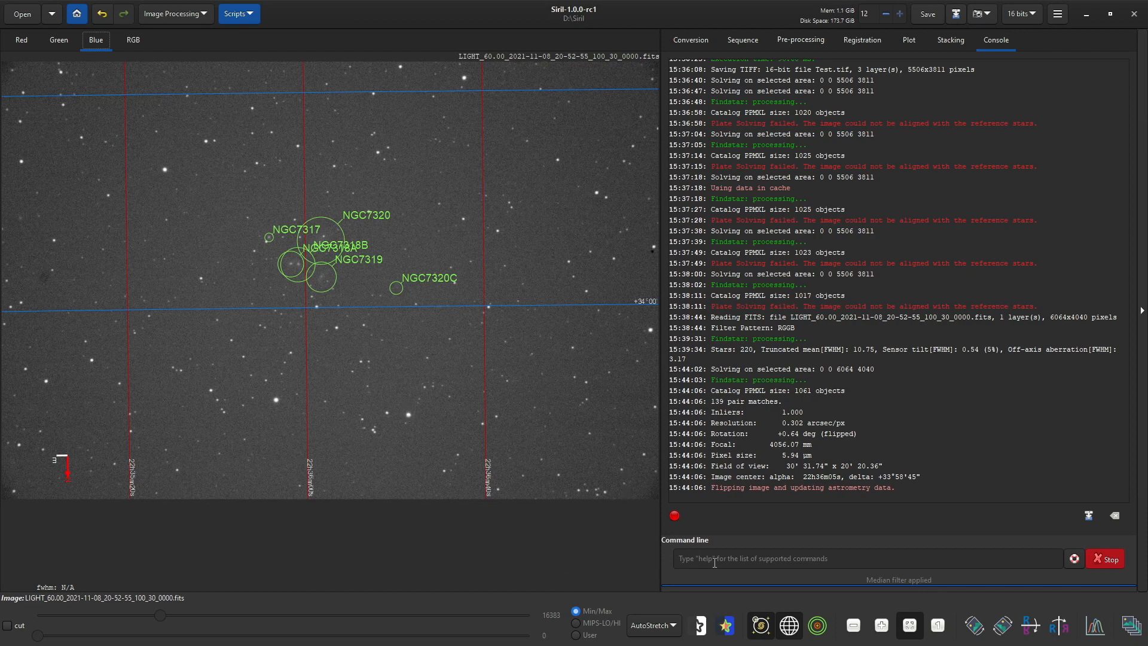
# - Run quick photometry on the bright star below NGC7320C and move the results window clear of the star
pyautogui.click(822, 626)
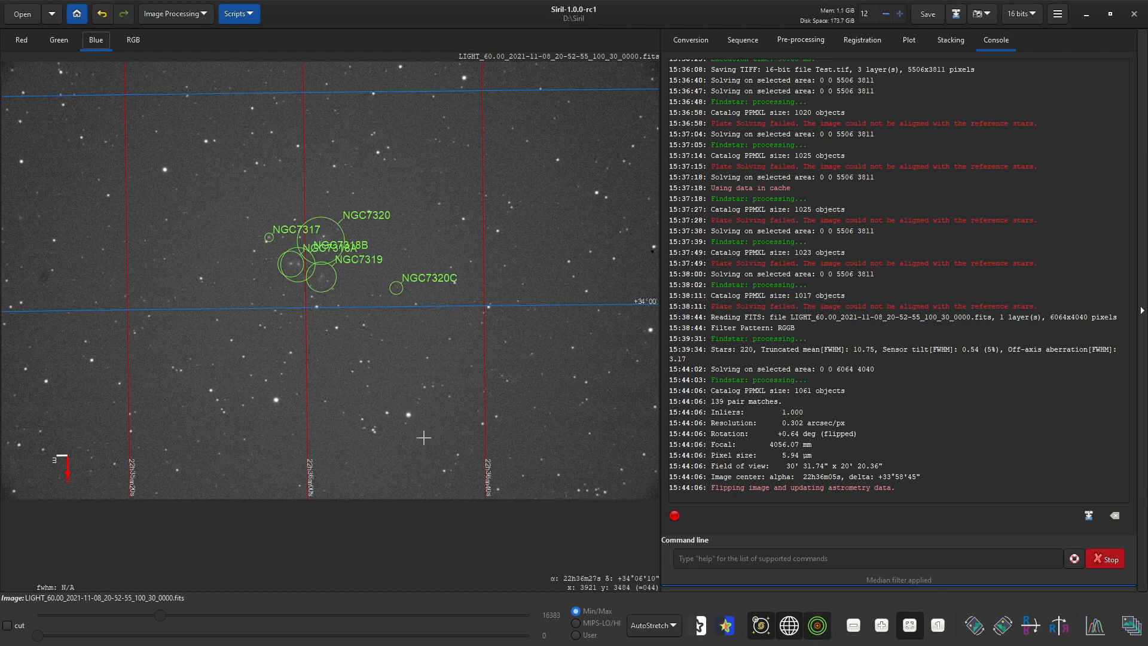
pyautogui.click(407, 413)
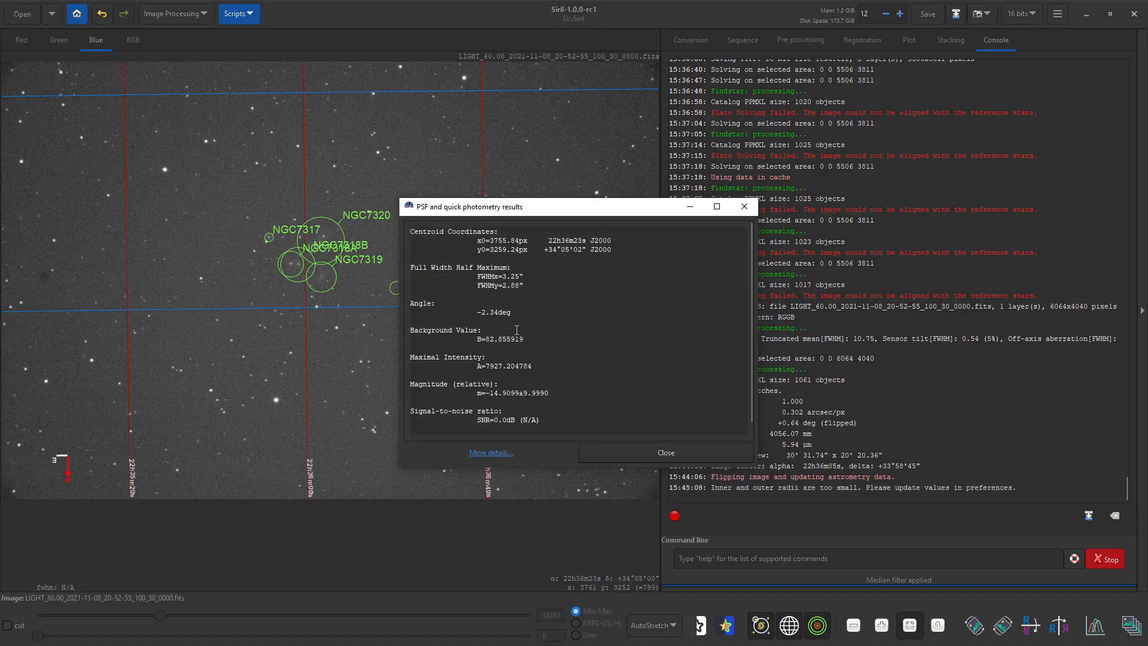
pyautogui.moveTo(532, 211); pyautogui.dragTo(695, 200)
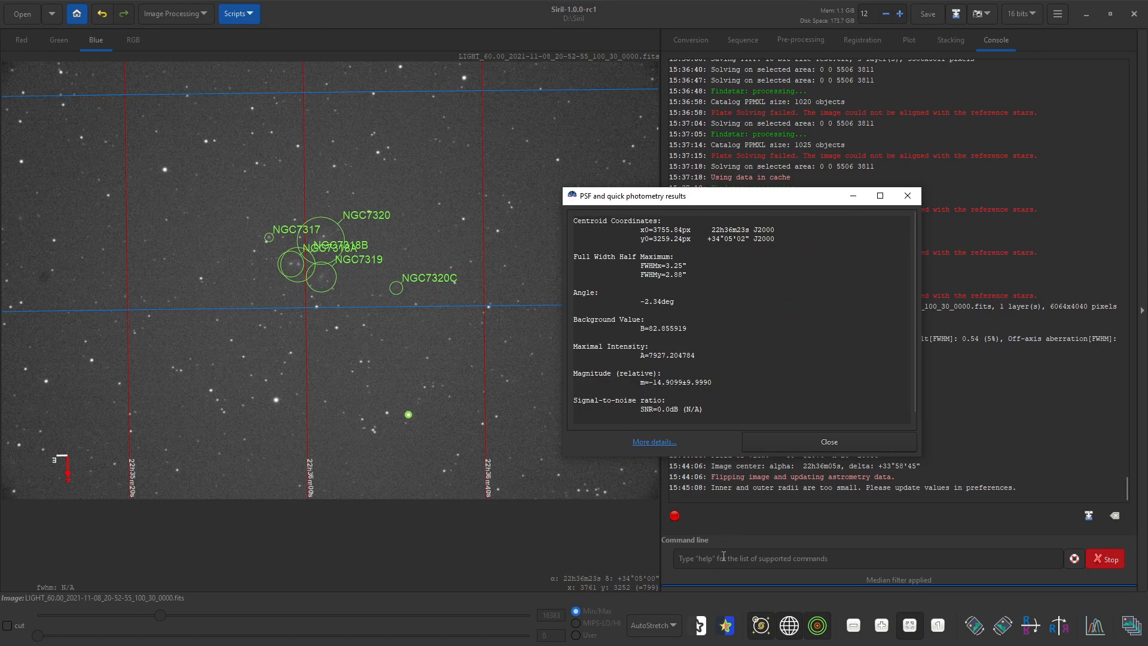
# - Switch to the Siril 1.0.0-rc1 release notes in Edge and find the photometry section describing the setmag command
pyautogui.hotkey('alt', 'Tab')
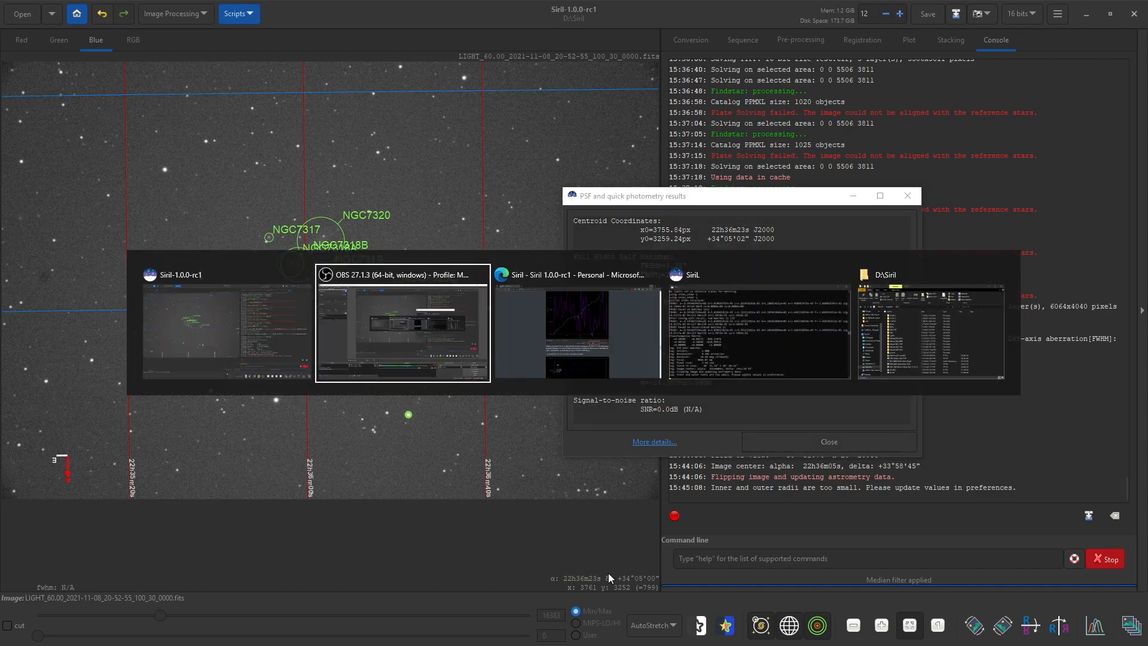
pyautogui.hotkey('alt', 'Tab')
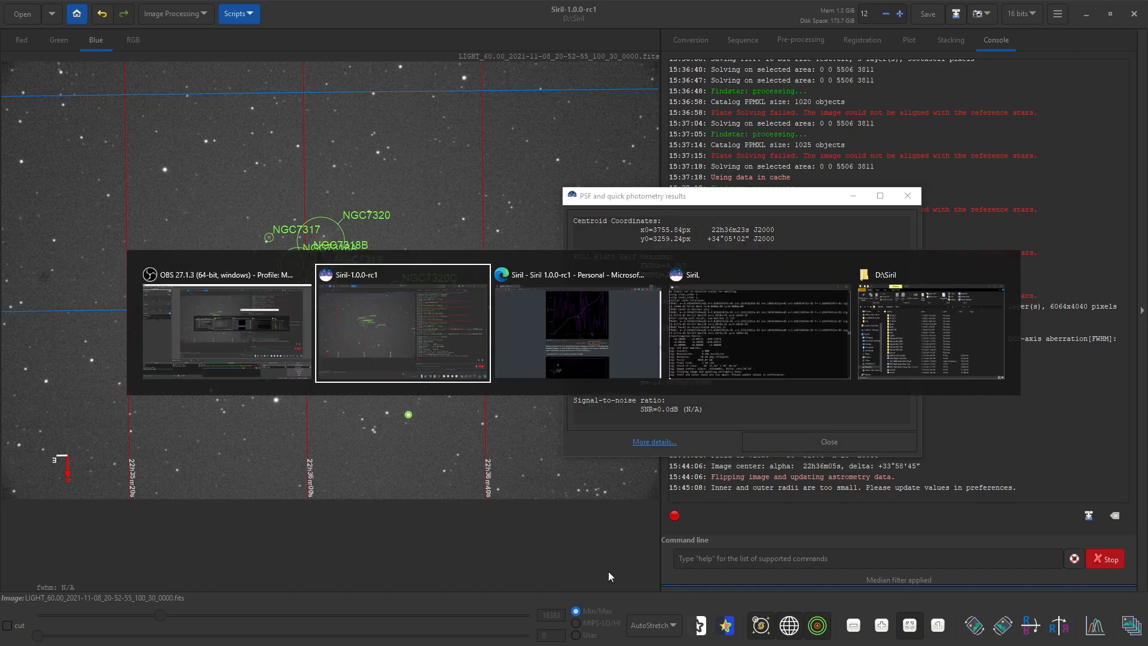
pyautogui.hotkey('alt', 'Tab')
pyautogui.scroll(-10, 620, 566)
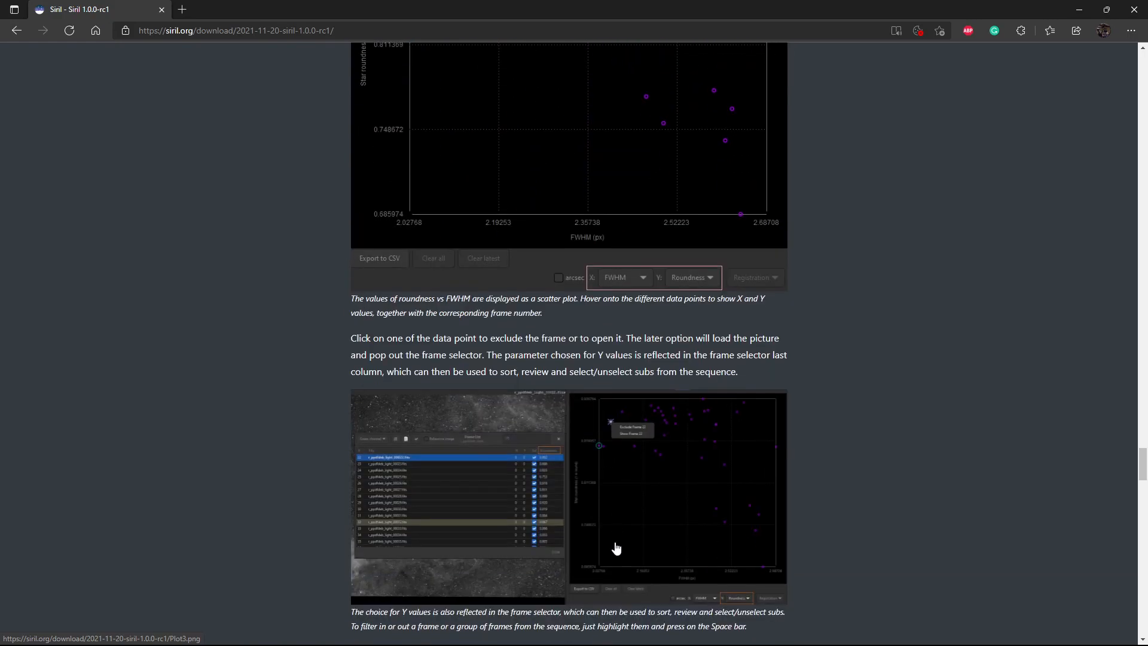
pyautogui.scroll(-8, 616, 548)
pyautogui.scroll(-5, 616, 547)
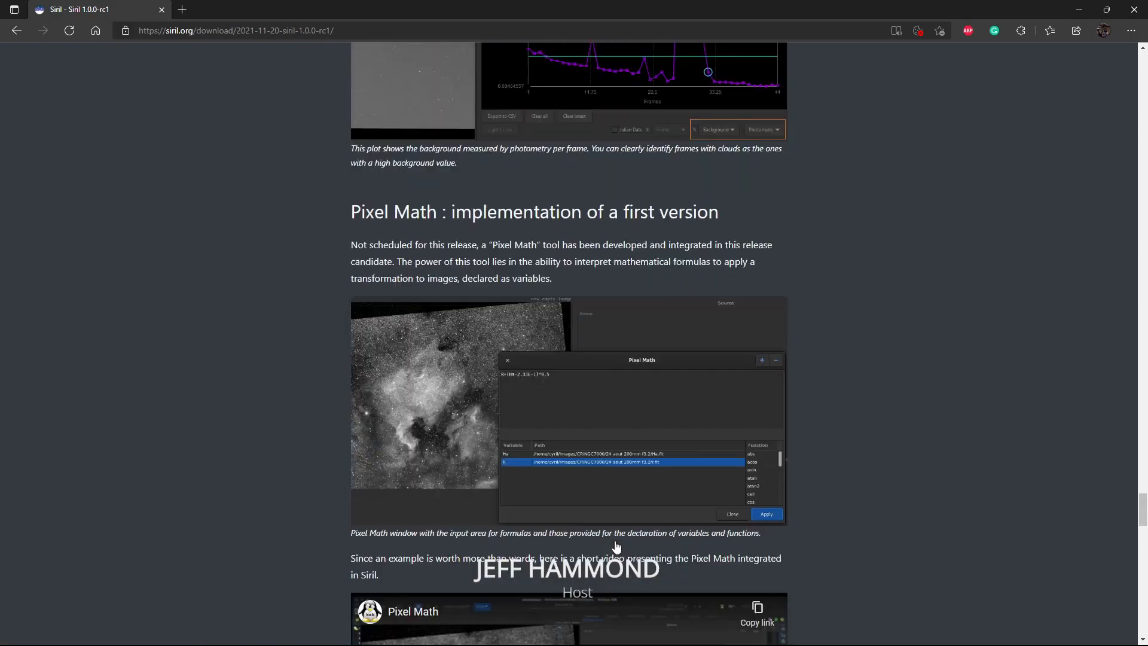
pyautogui.scroll(-20, 616, 545)
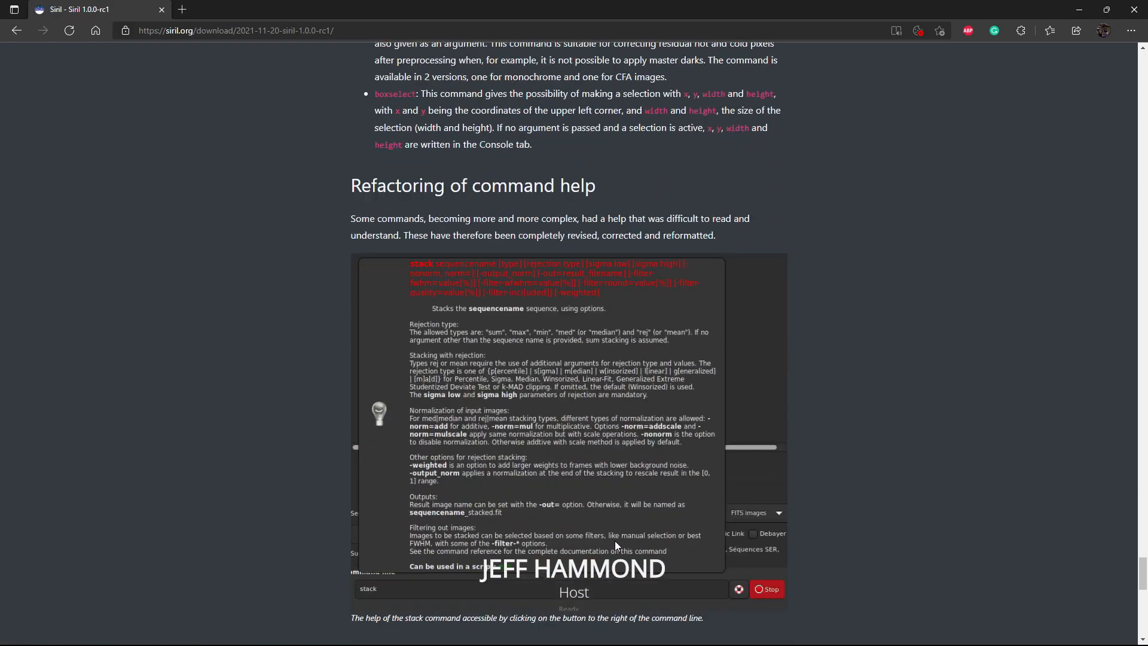
pyautogui.scroll(-6, 614, 540)
pyautogui.scroll(7, 341, 432)
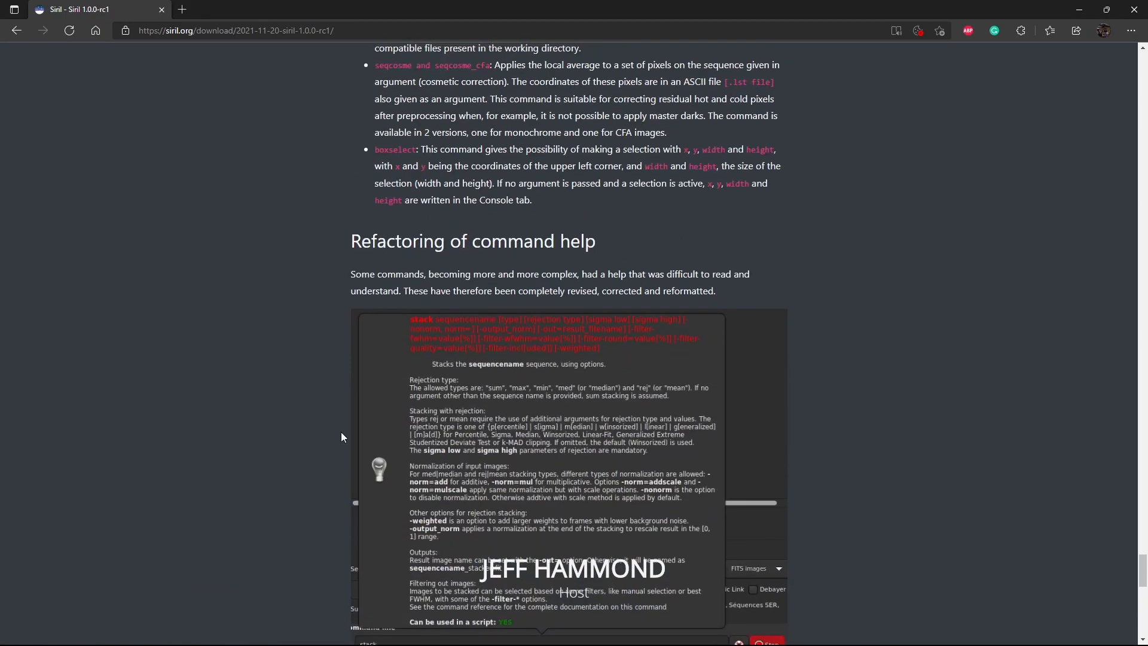
pyautogui.scroll(15, 340, 431)
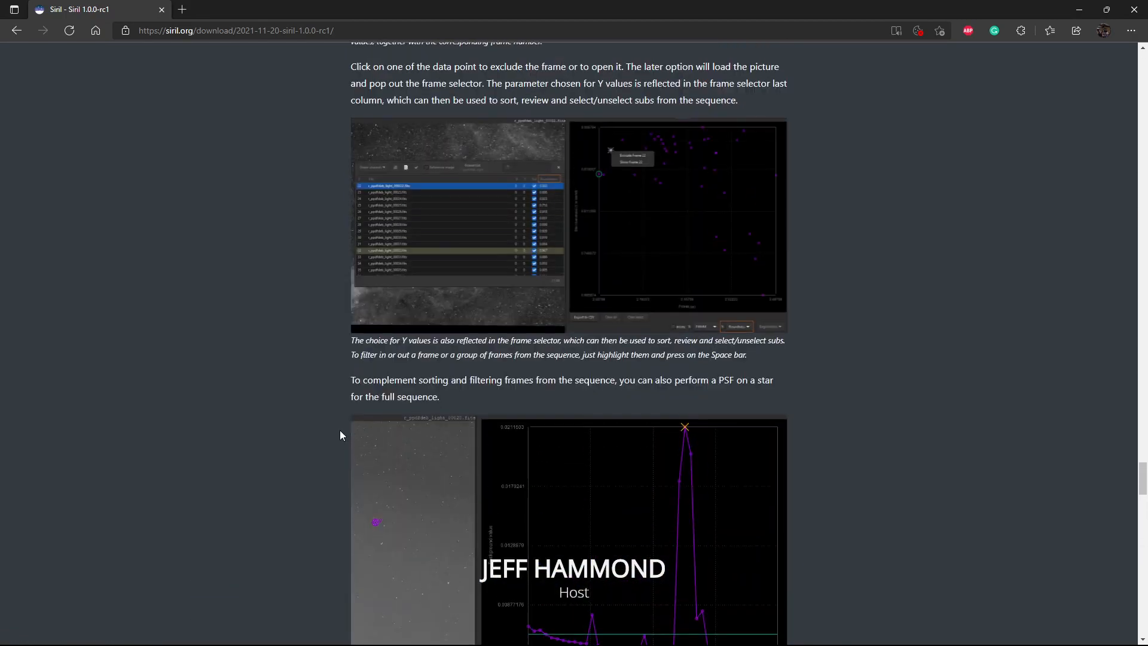
pyautogui.scroll(2, 341, 434)
pyautogui.scroll(10, 339, 429)
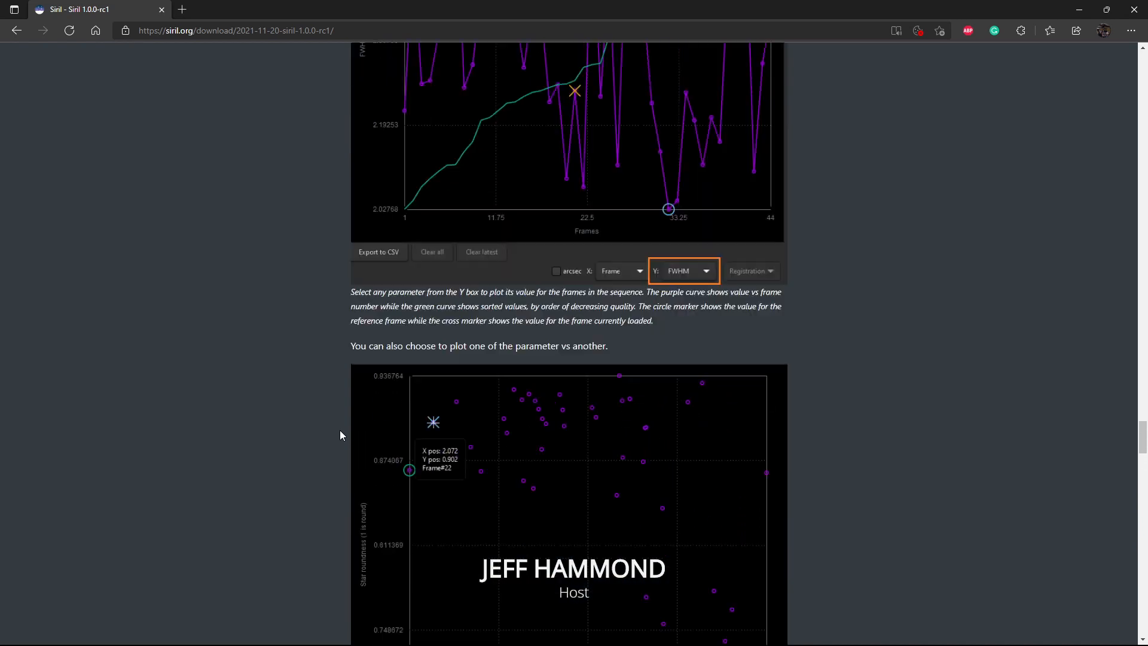
pyautogui.scroll(4, 344, 436)
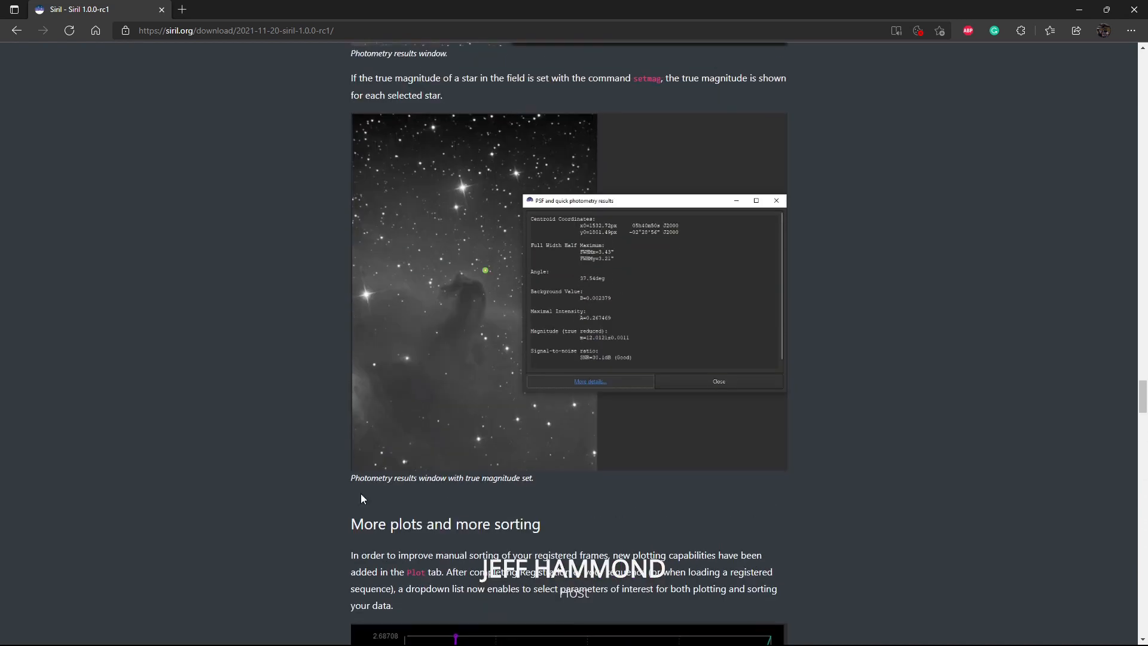
pyautogui.scroll(6, 371, 530)
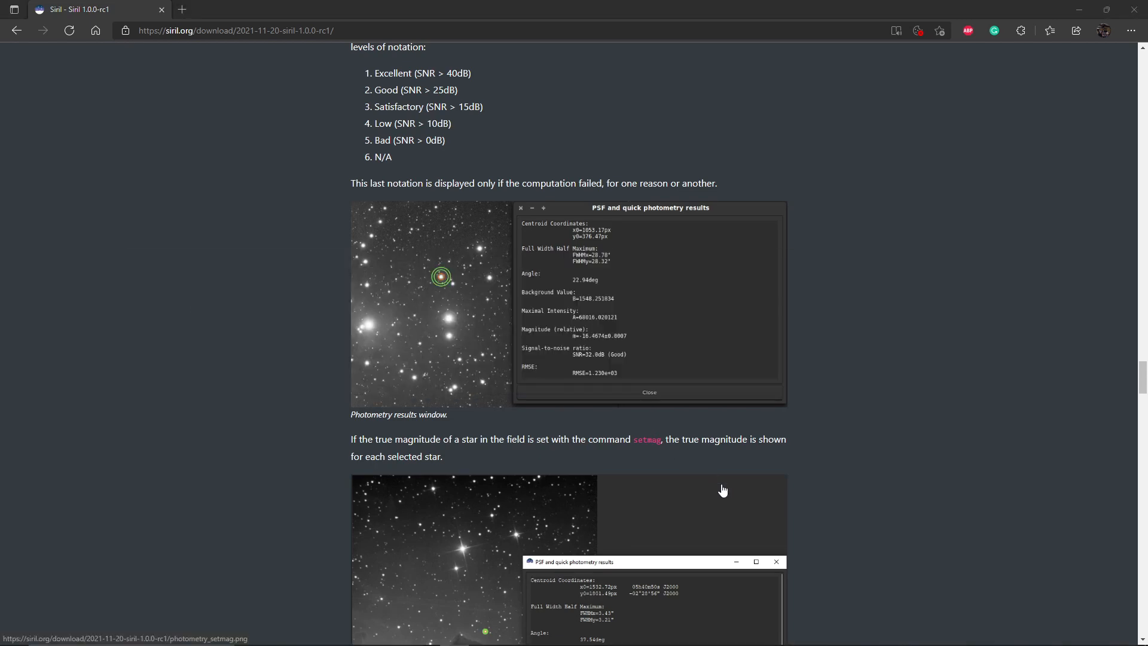
# - Return to Siril and run the command setmag -13 for the selected star
pyautogui.hotkey('alt', 'Tab')
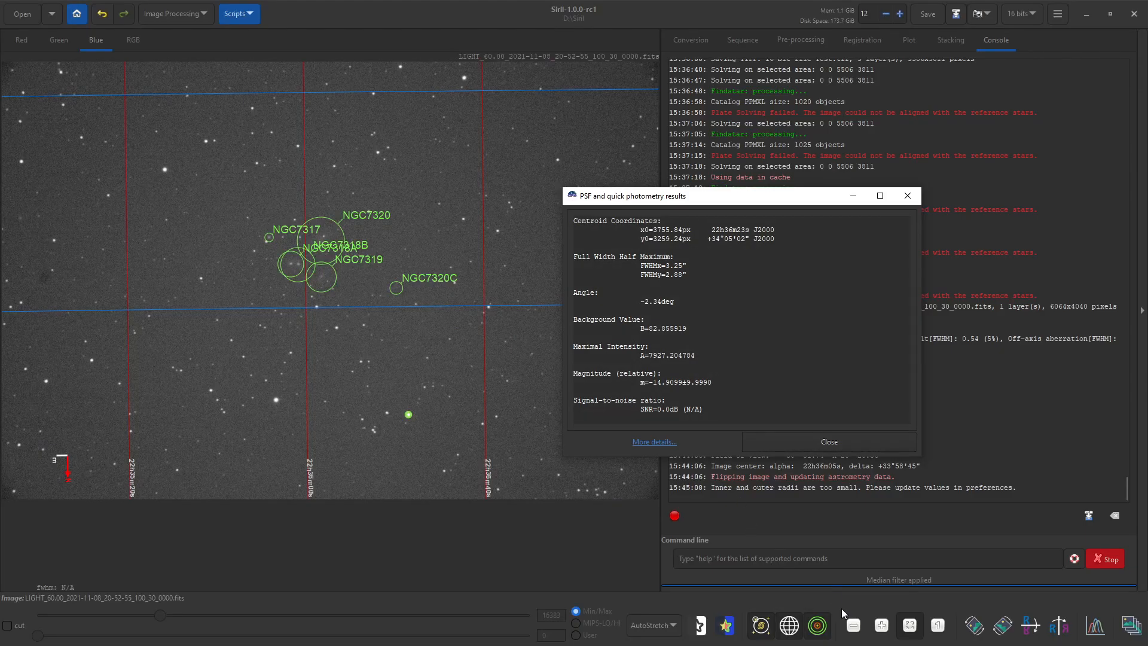
pyautogui.click(787, 557)
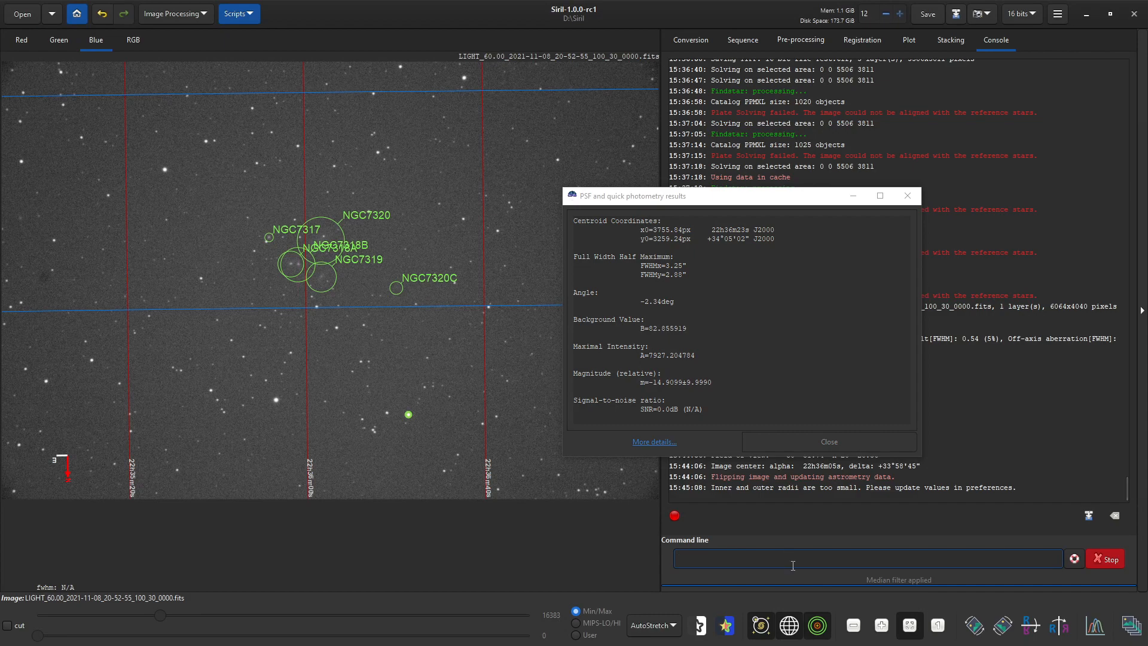
pyautogui.write('set')
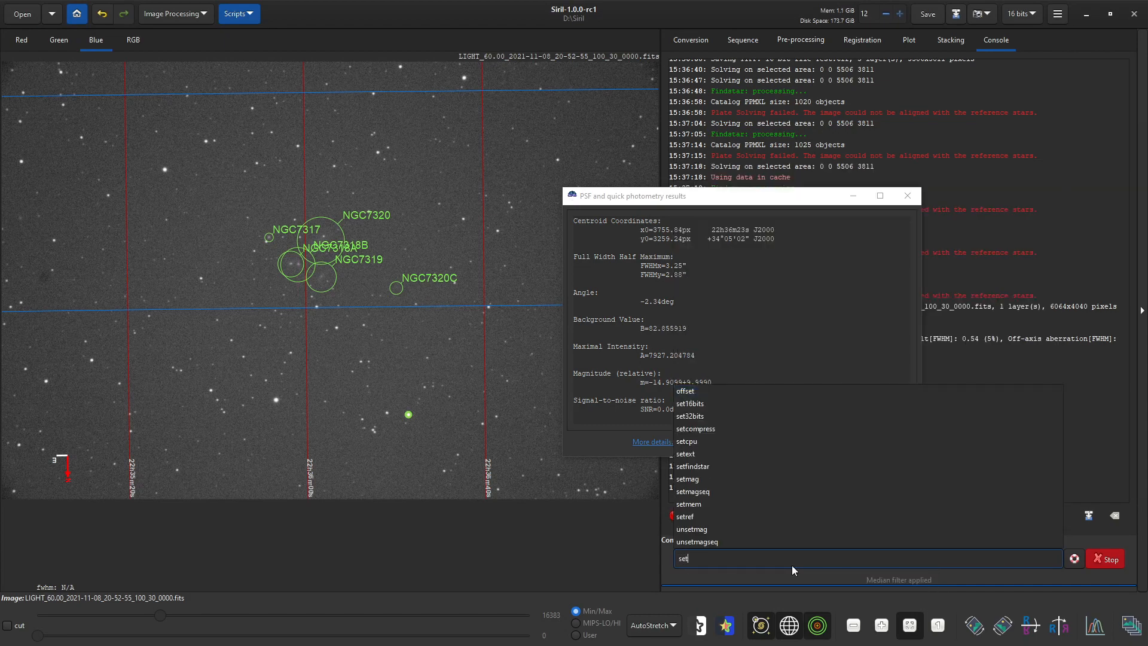
pyautogui.write('ma')
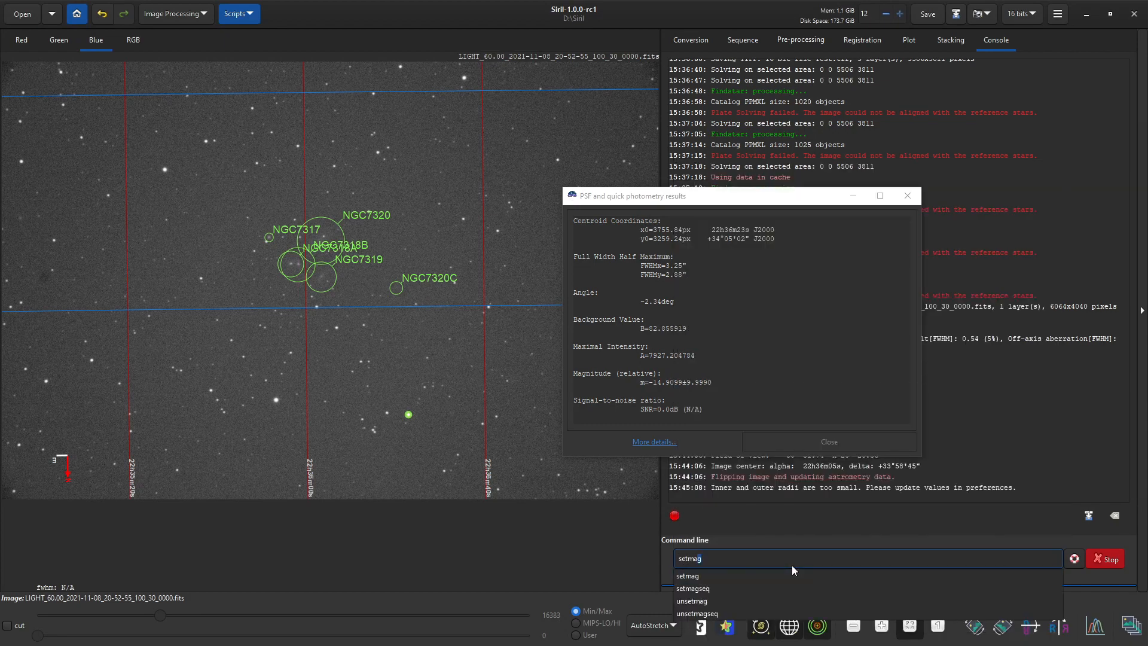
pyautogui.write('g -13')
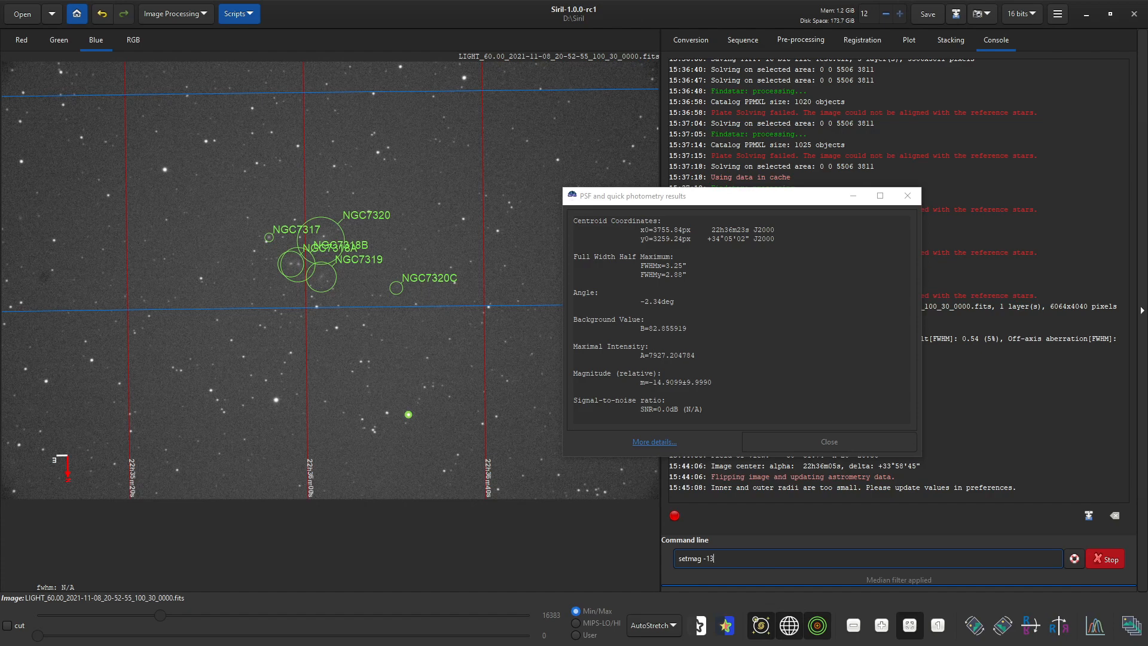
pyautogui.press('Return')
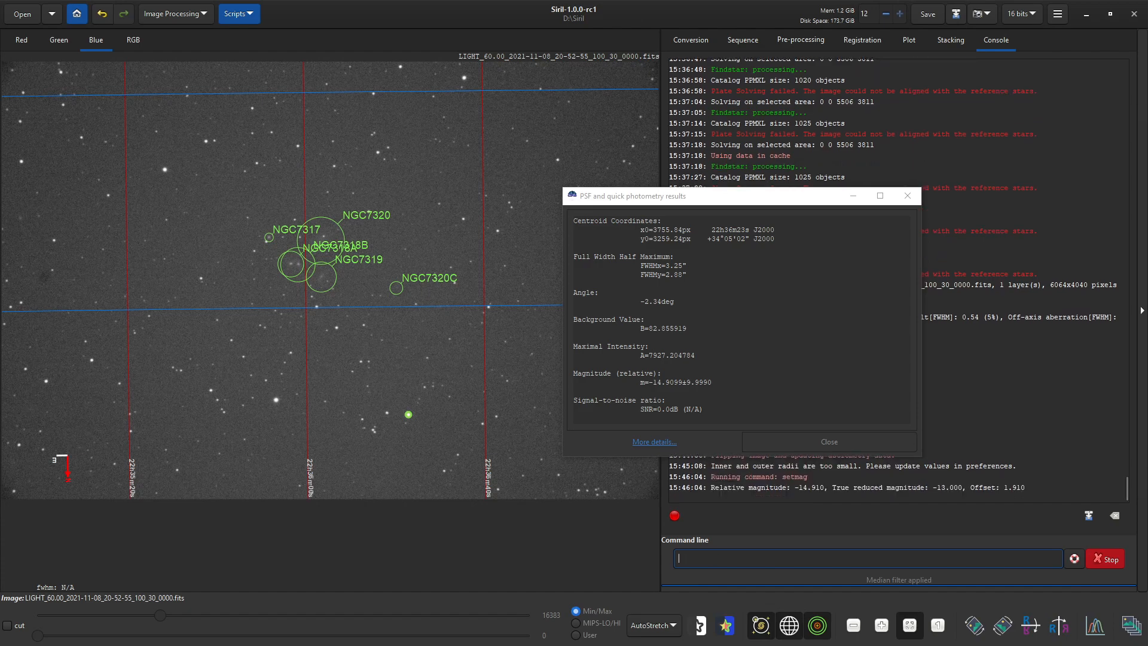
# - Measure the small star beside the calibrated one, remeasure the calibrated bright star, and close the photometry results
pyautogui.click(386, 412)
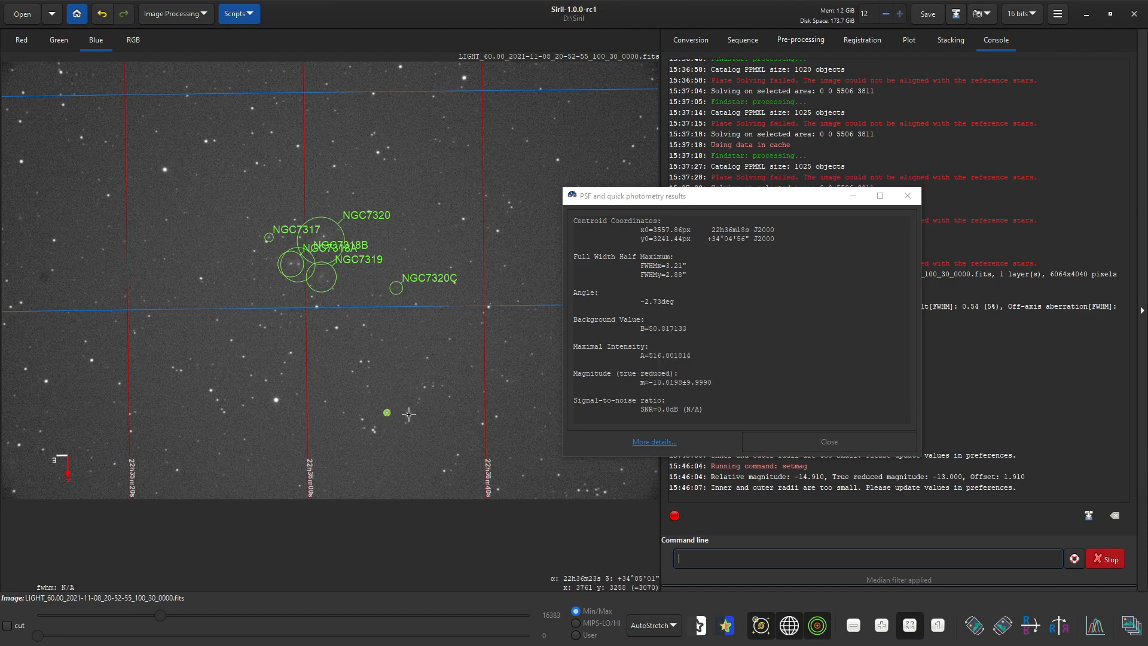
pyautogui.click(408, 414)
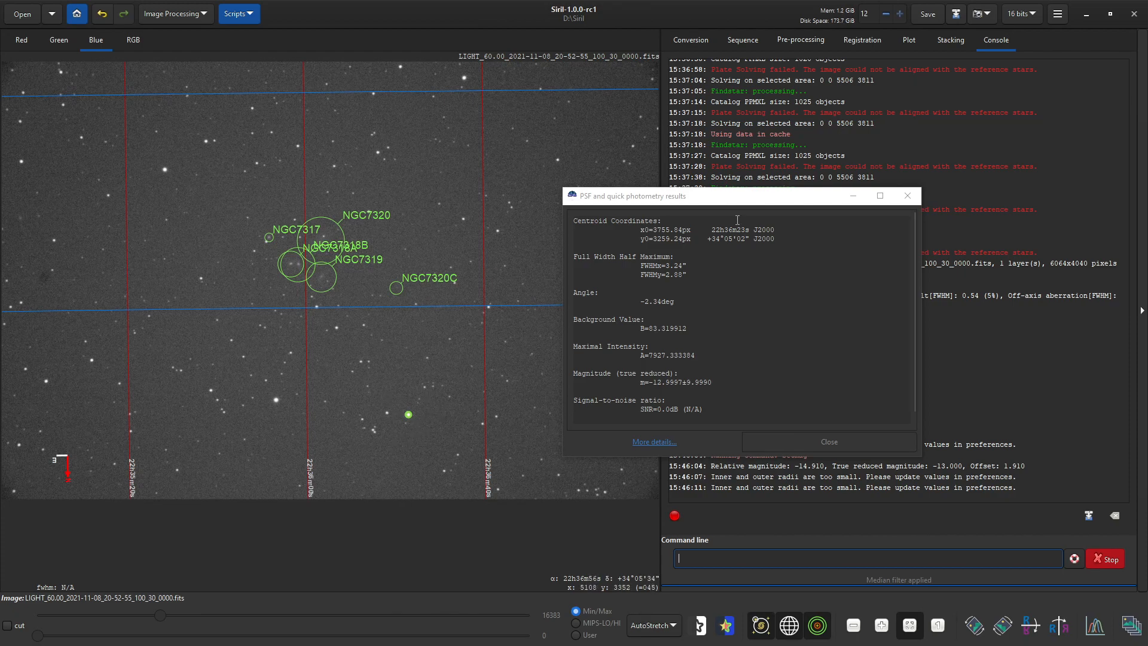
pyautogui.click(829, 442)
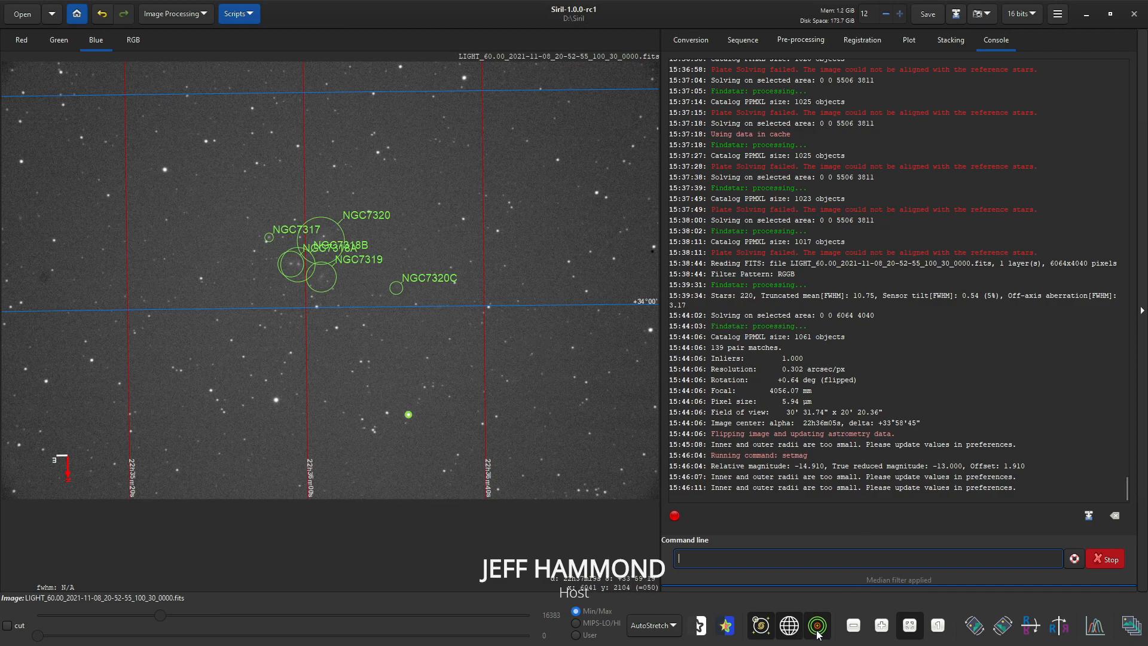
# - Turn off quick photometry, the celestial grid and the object annotations on the light frame
pyautogui.click(789, 625)
pyautogui.click(760, 625)
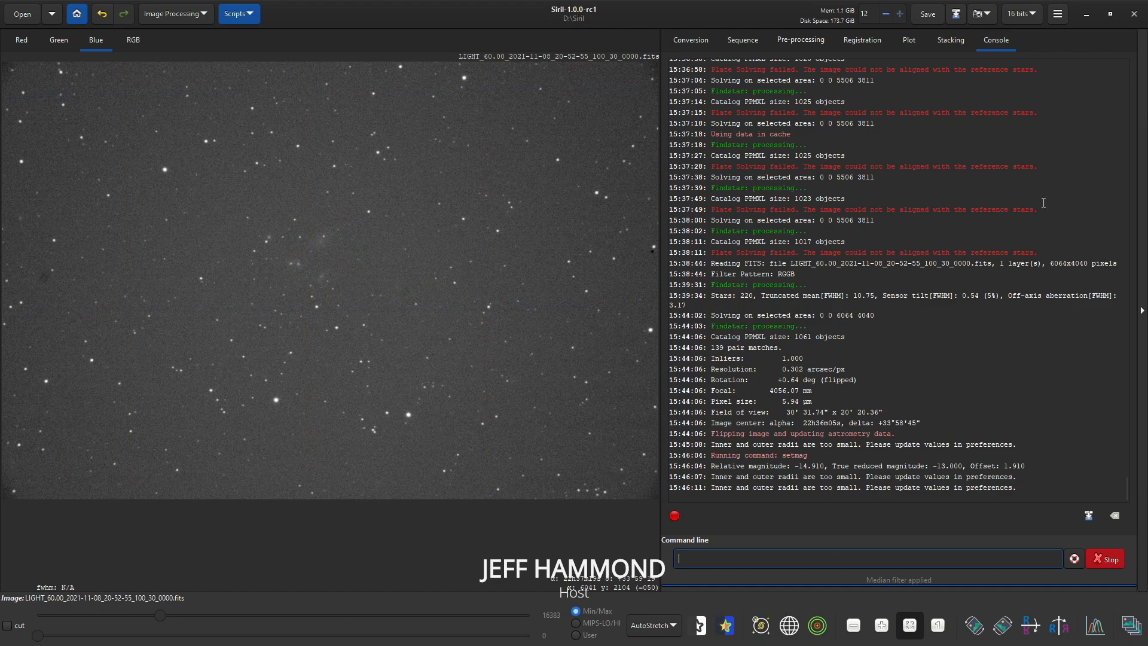
# - Quit Siril, confirming the exit, and close the Edge window showing the release notes
pyautogui.click(1133, 14)
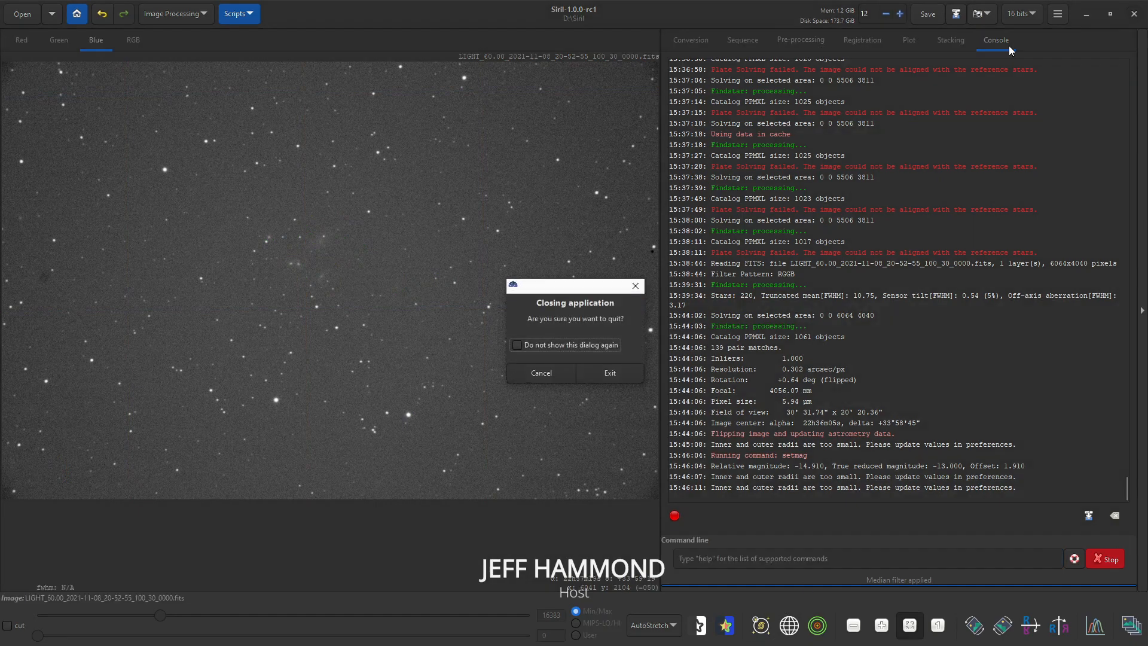
pyautogui.click(599, 374)
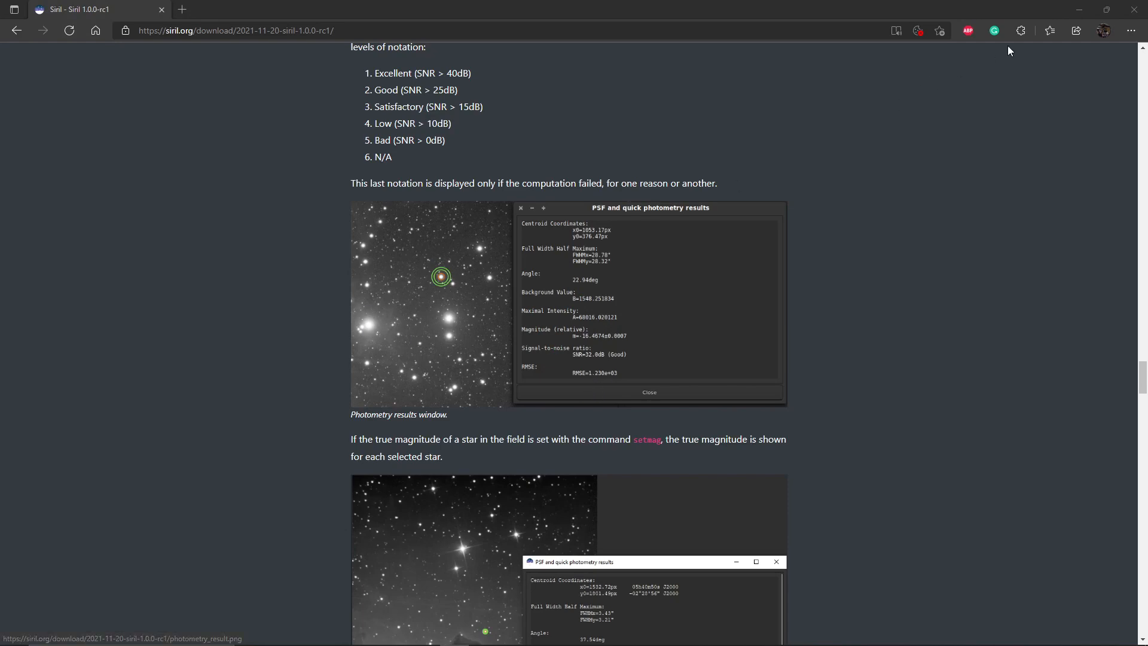
pyautogui.click(1134, 10)
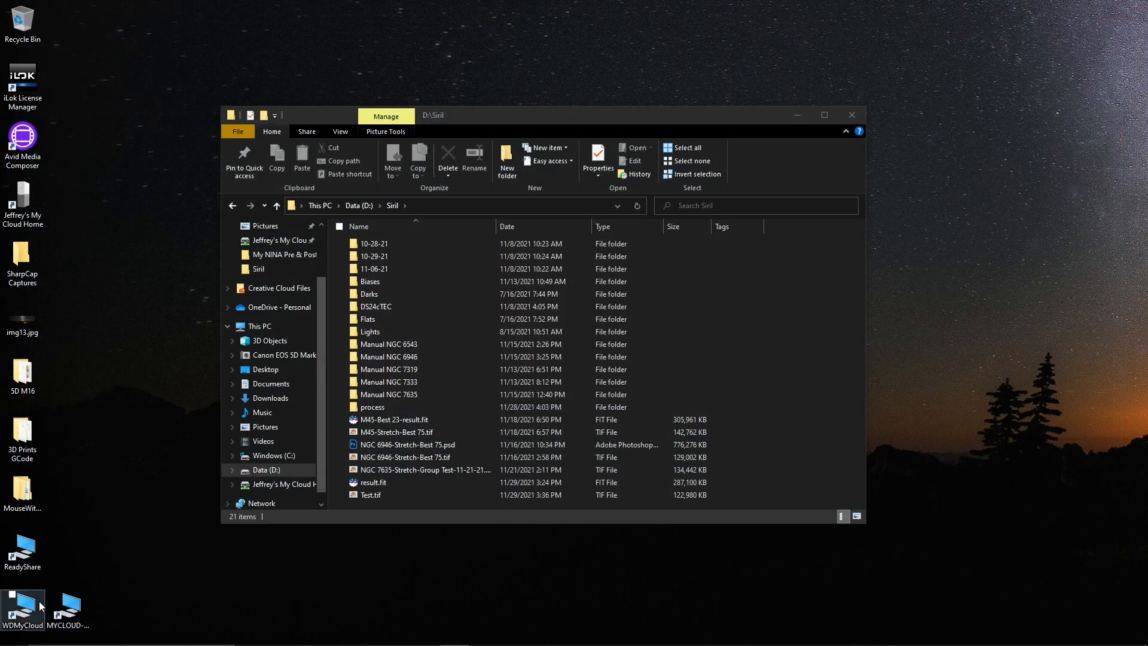
# - Switch to Adobe Photoshop 2022 and open Test.tif from the Siril folder on the Data (D:) drive
pyautogui.click(15, 634)
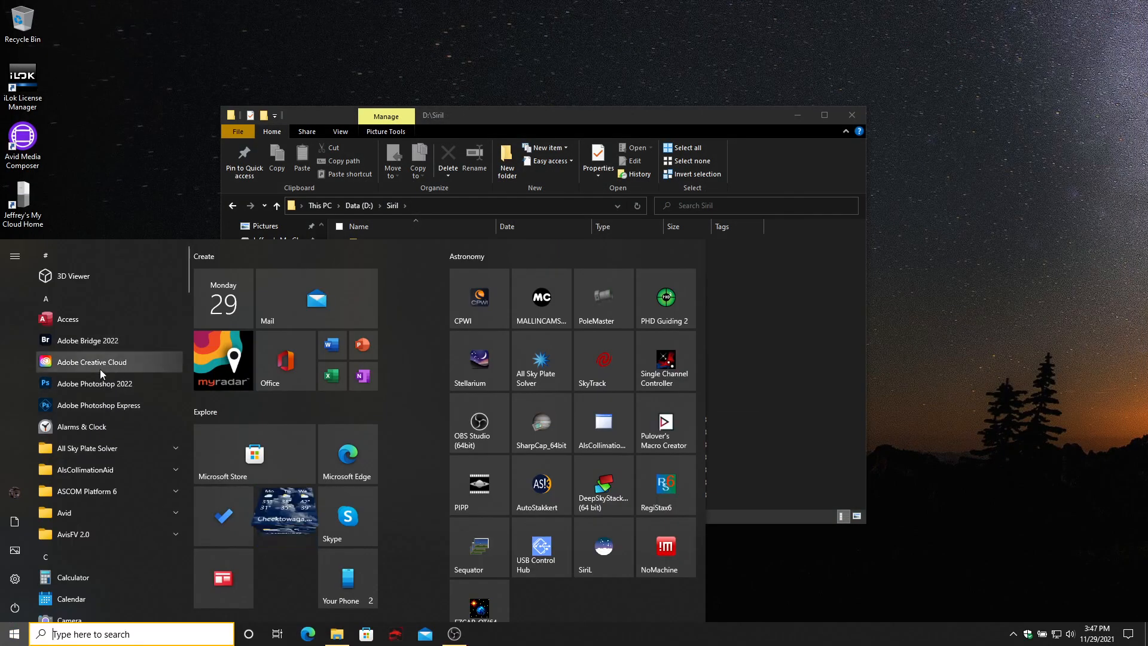
pyautogui.click(99, 383)
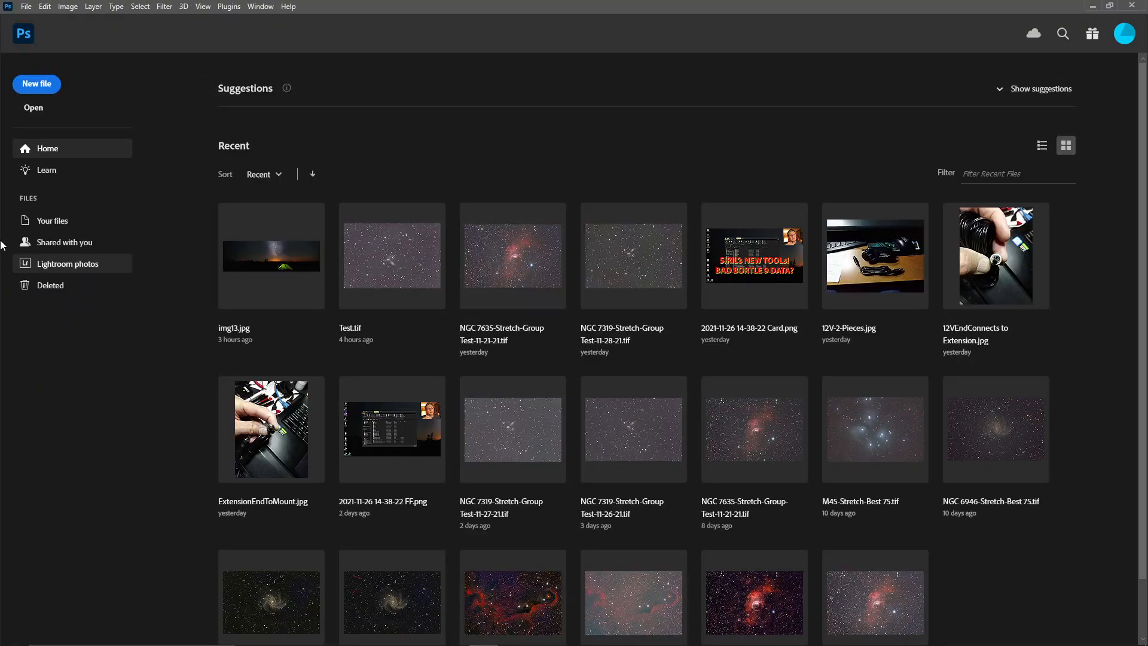
pyautogui.click(33, 107)
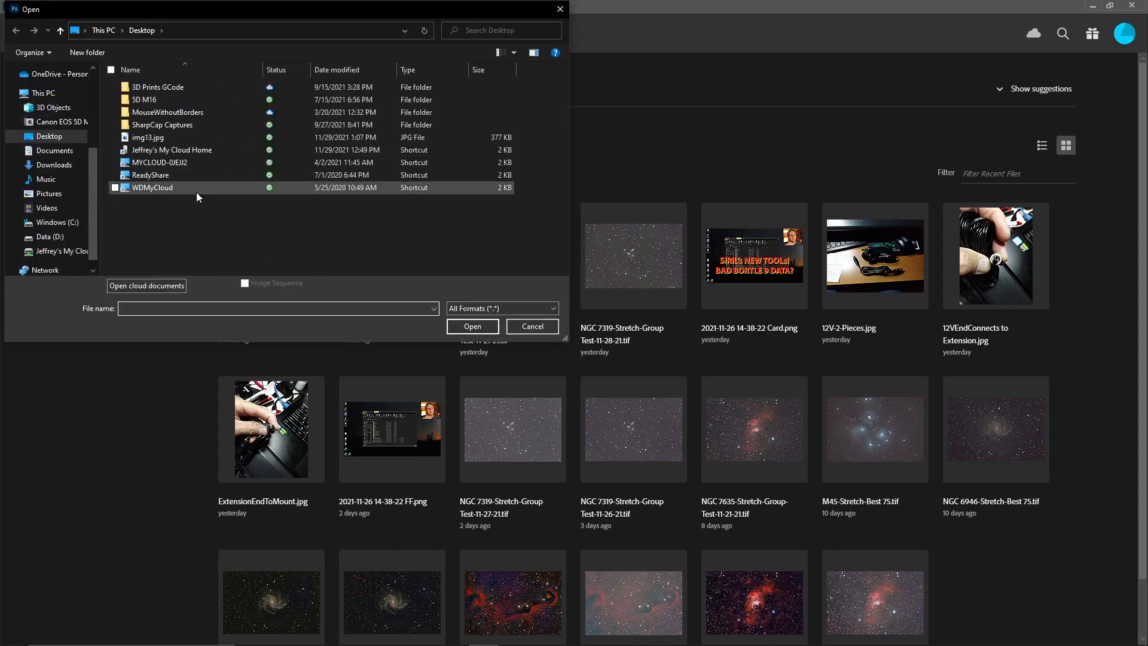
pyautogui.click(48, 238)
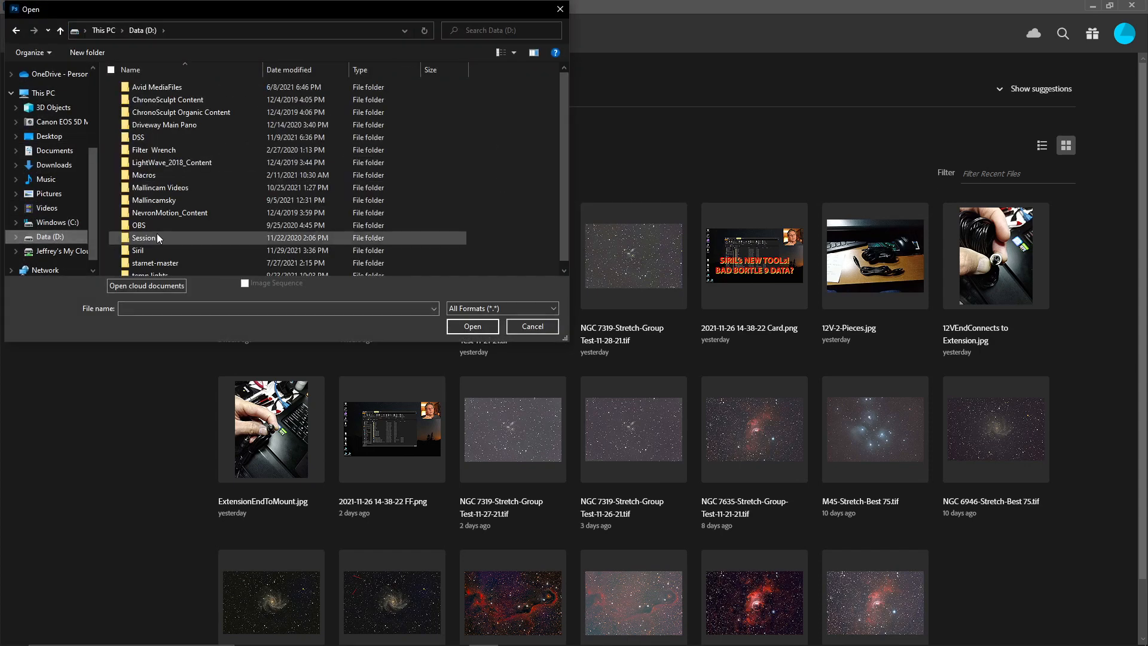
pyautogui.doubleClick(173, 250)
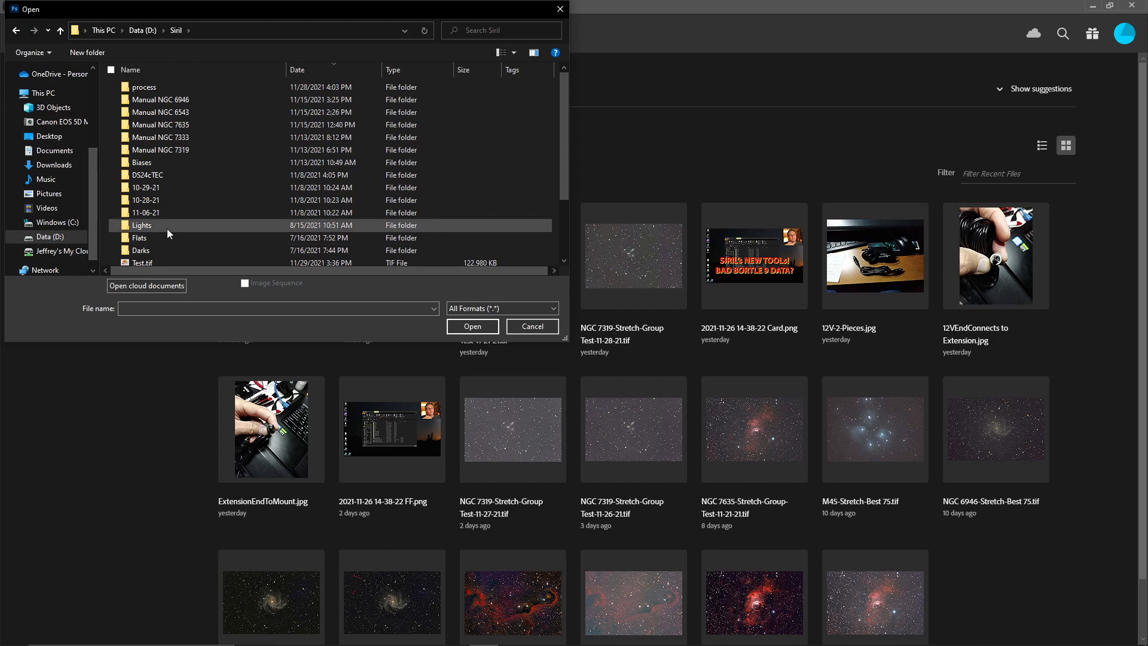
pyautogui.scroll(-2, 173, 243)
pyautogui.doubleClick(143, 184)
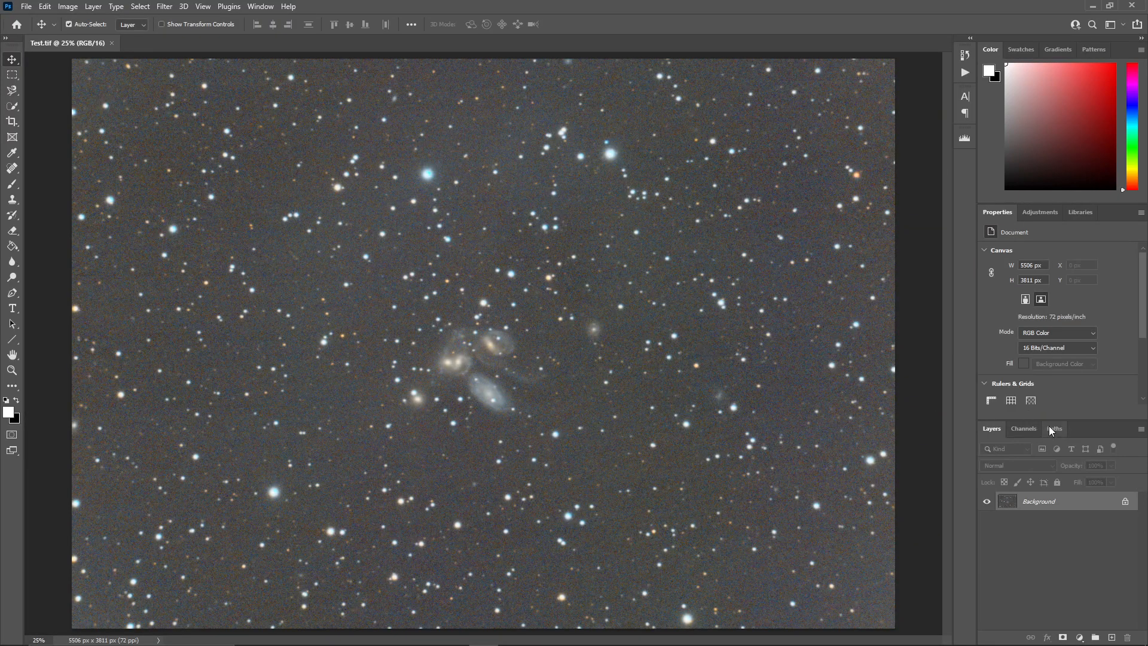
# - Duplicate the Background layer of Test.tif as a new layer named DN
pyautogui.click(1137, 428)
pyautogui.click(1063, 219)
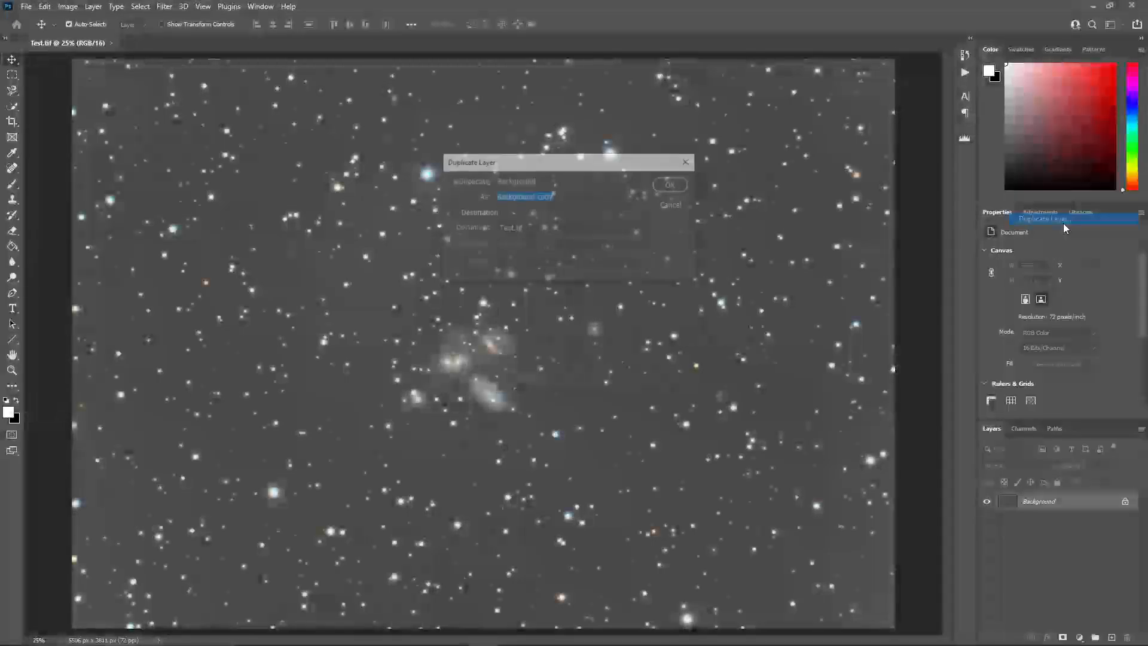
pyautogui.write('DN')
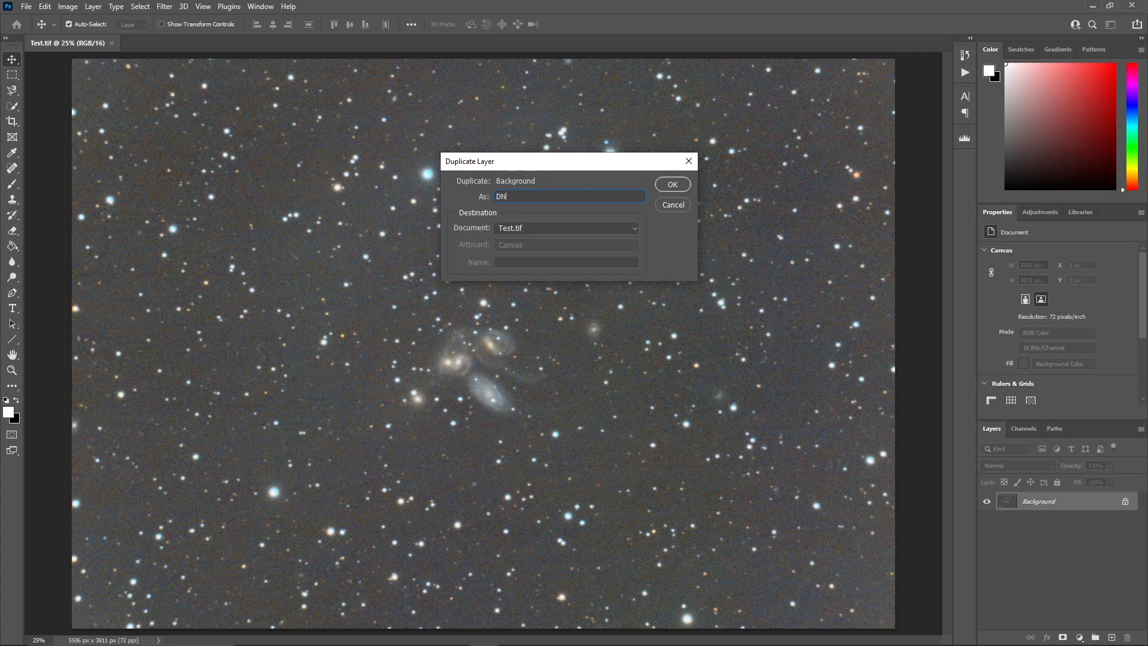
pyautogui.press('Return')
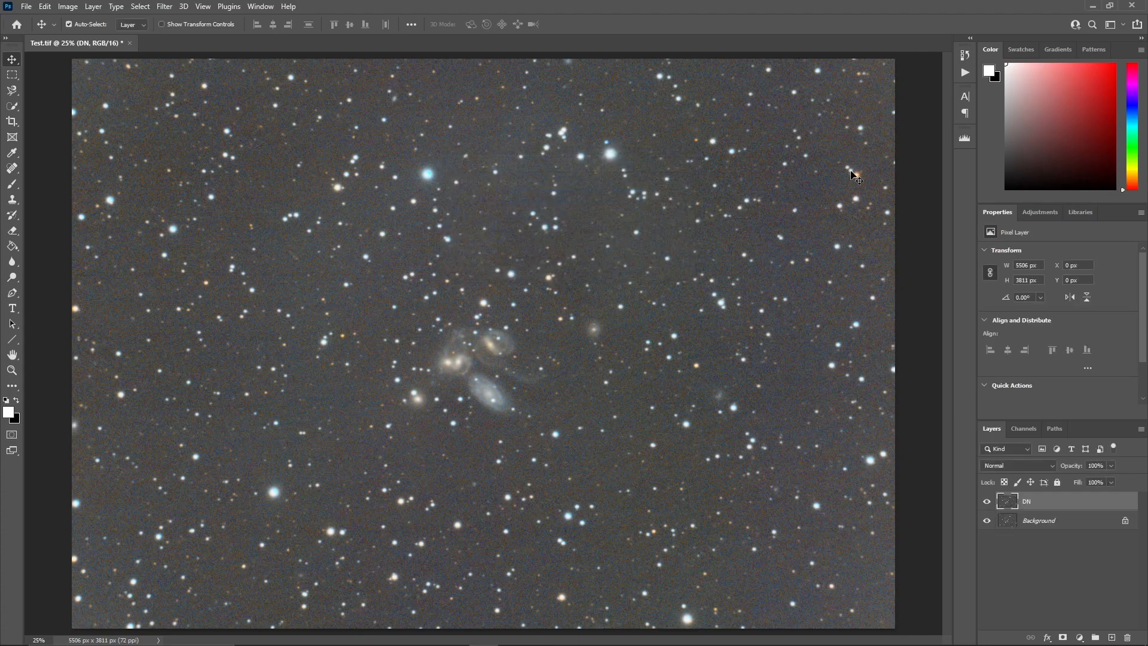
# - Apply the ProDigital AstroFlat Pro filter to the DN layer with its initial settings: smoothness 24, edge cleanup 20, dark noise reduction 32
pyautogui.click(169, 8)
pyautogui.moveTo(207, 291)
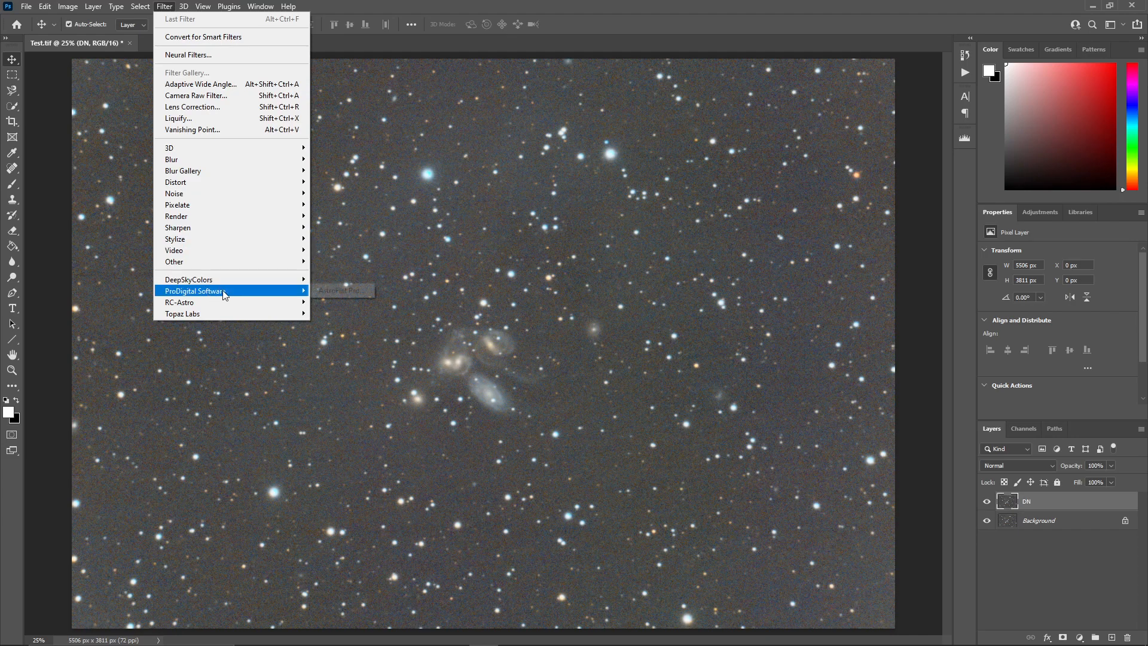
pyautogui.click(327, 291)
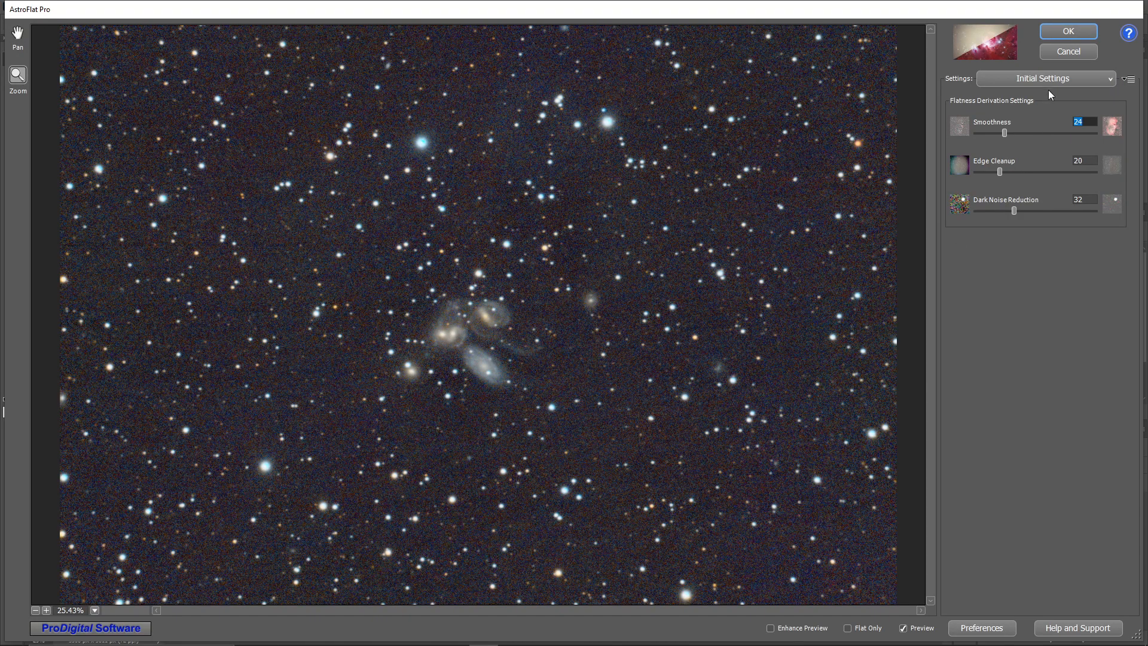
pyautogui.click(1062, 35)
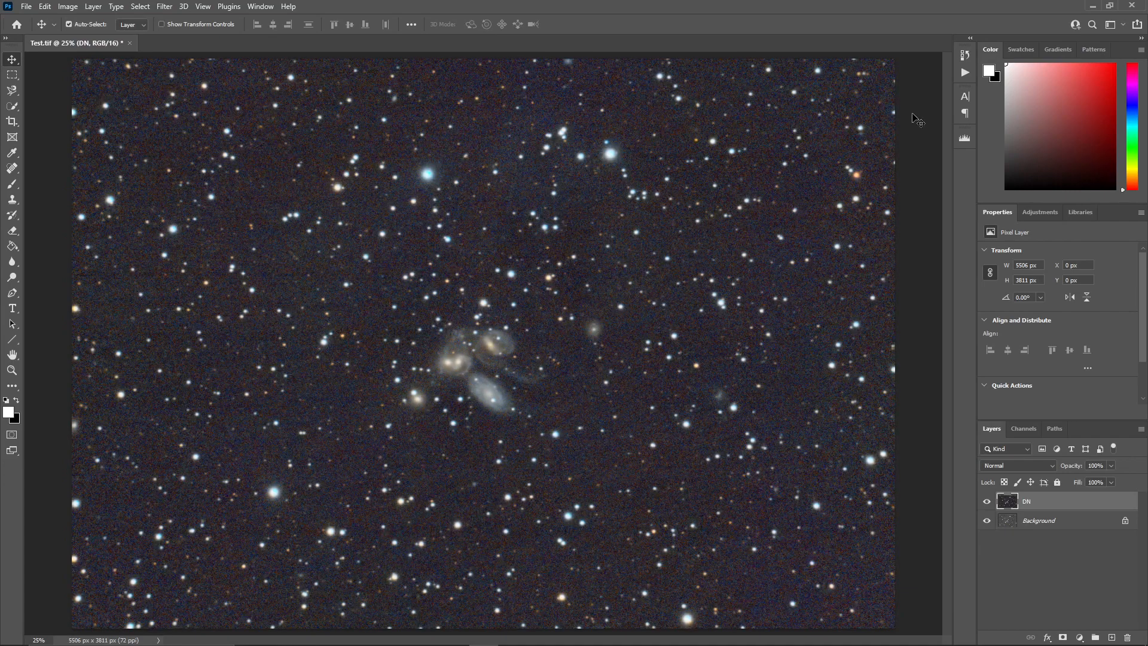
# - Apply Topaz DeNoise AI to the DN layer using the Low Light model with noise 8, sharpness 24, original detail 8 and color noise 32
pyautogui.click(163, 6)
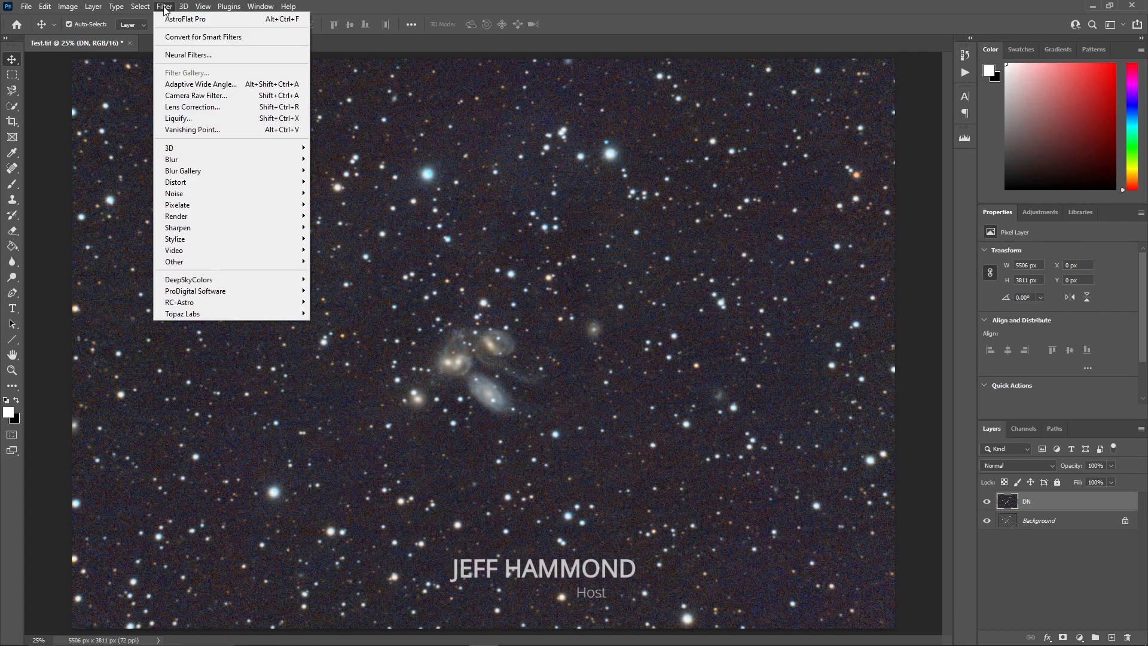
pyautogui.moveTo(233, 316)
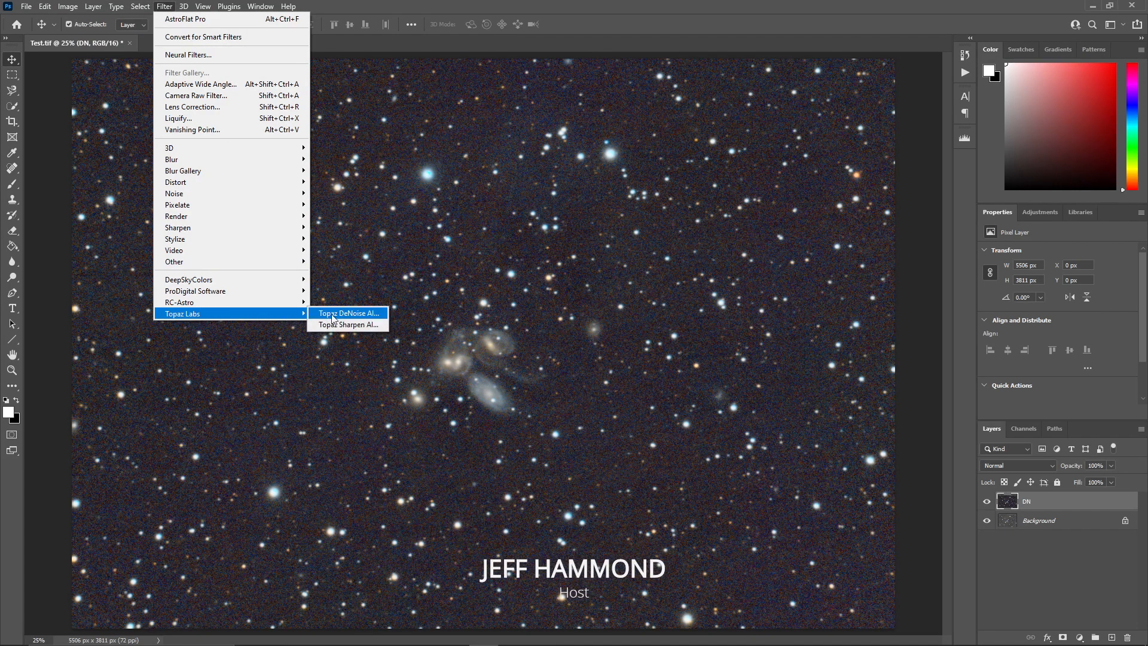
pyautogui.click(354, 311)
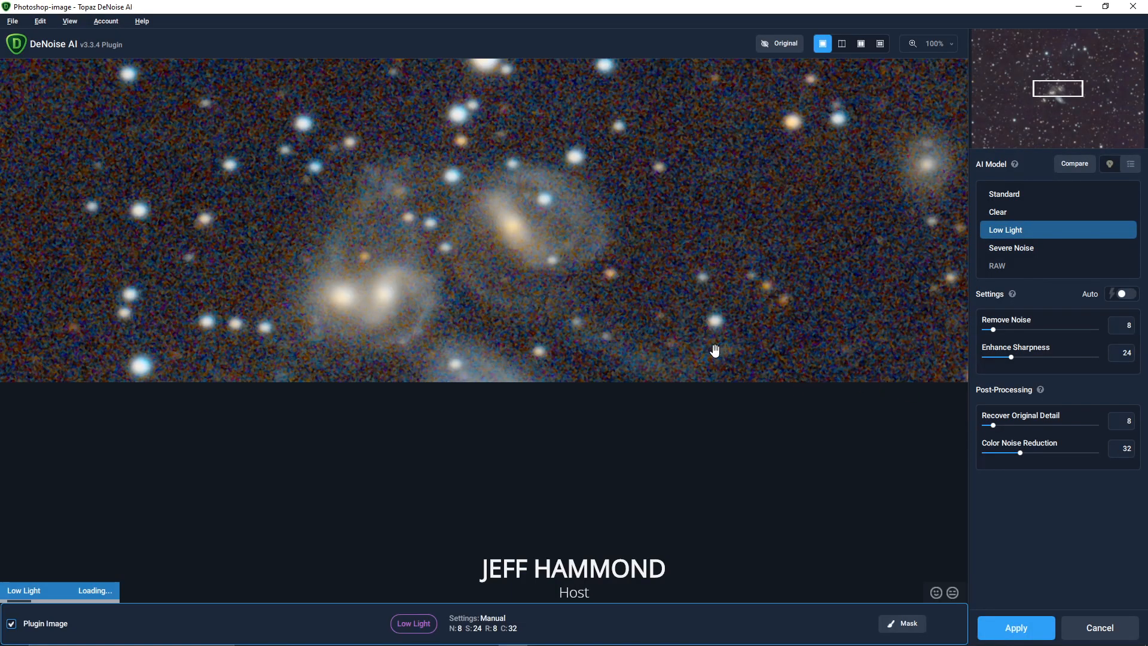
pyautogui.scroll(-4, 713, 348)
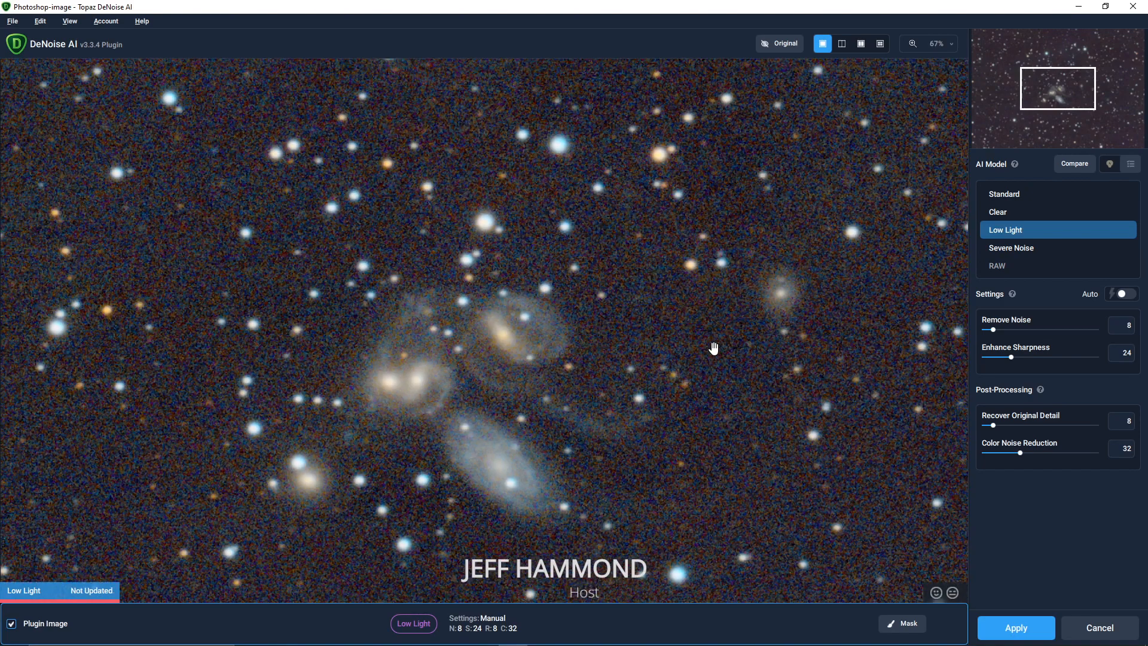
pyautogui.scroll(-1, 713, 349)
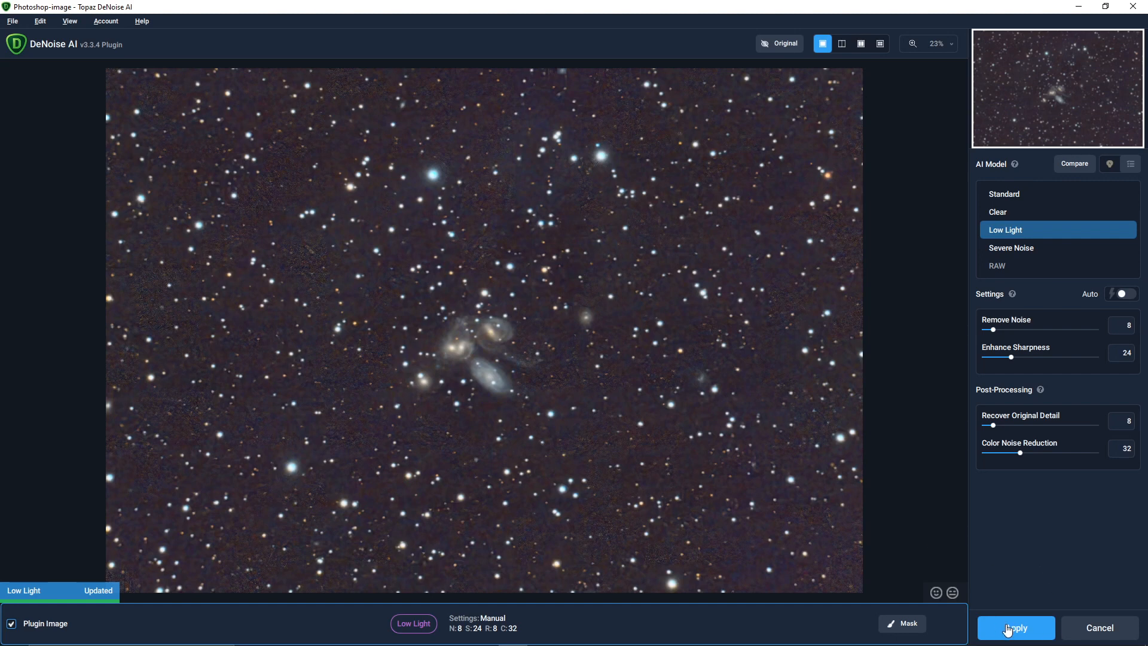
pyautogui.click(1007, 629)
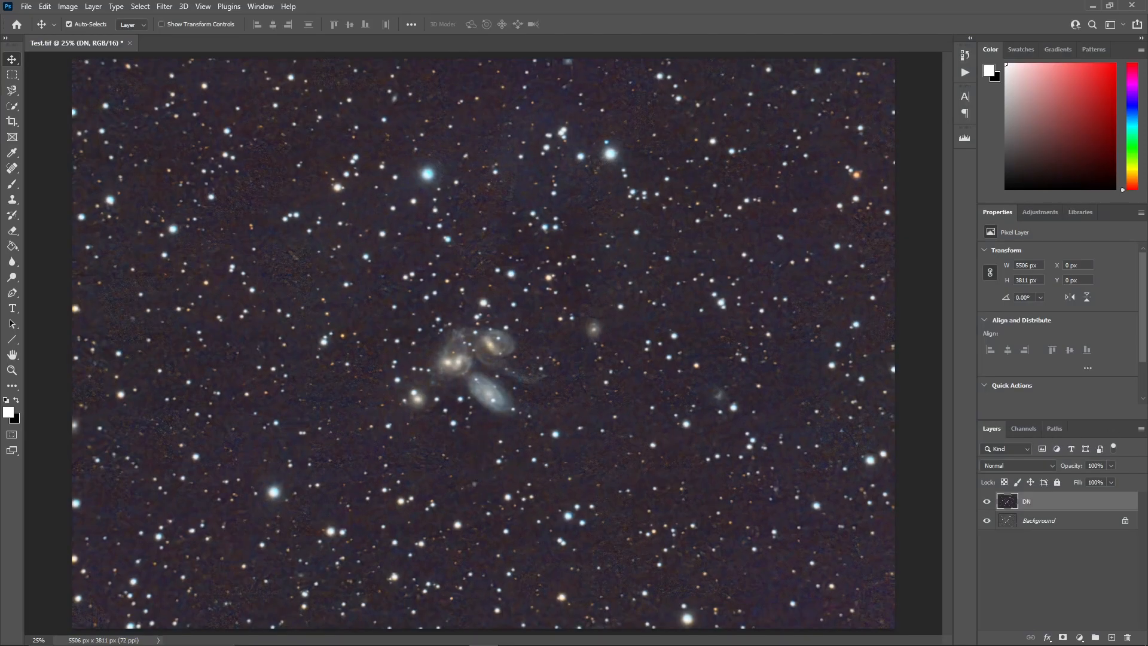
# - Apply Auto Color to the denoised DN layer
pyautogui.click(1140, 429)
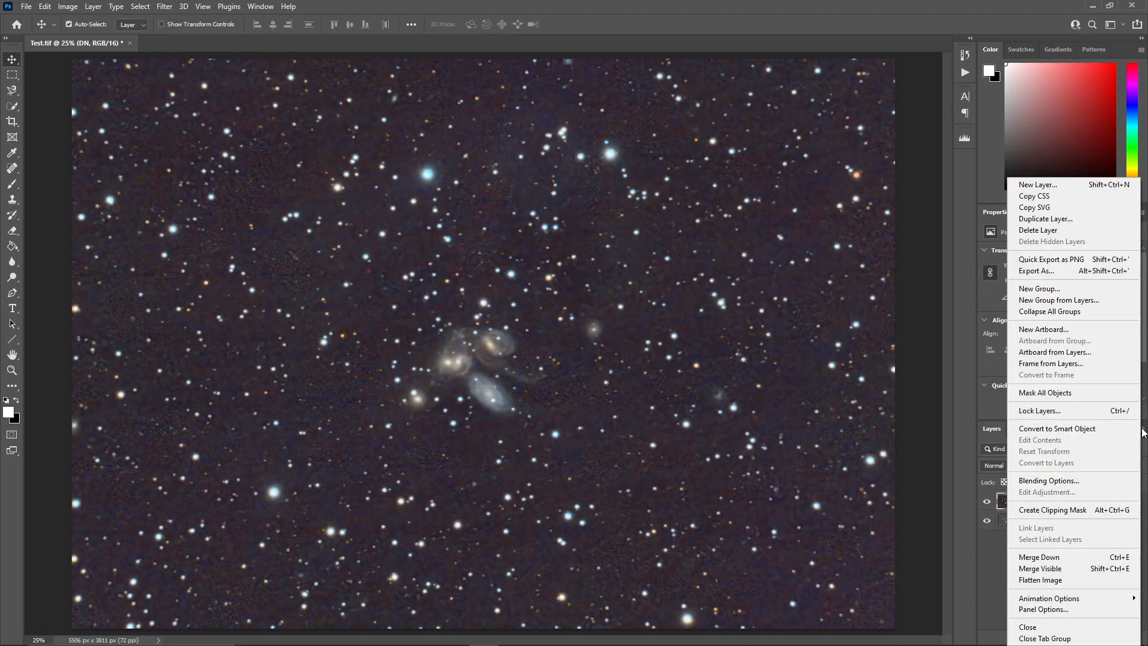
pyautogui.click(572, 14)
pyautogui.click(64, 7)
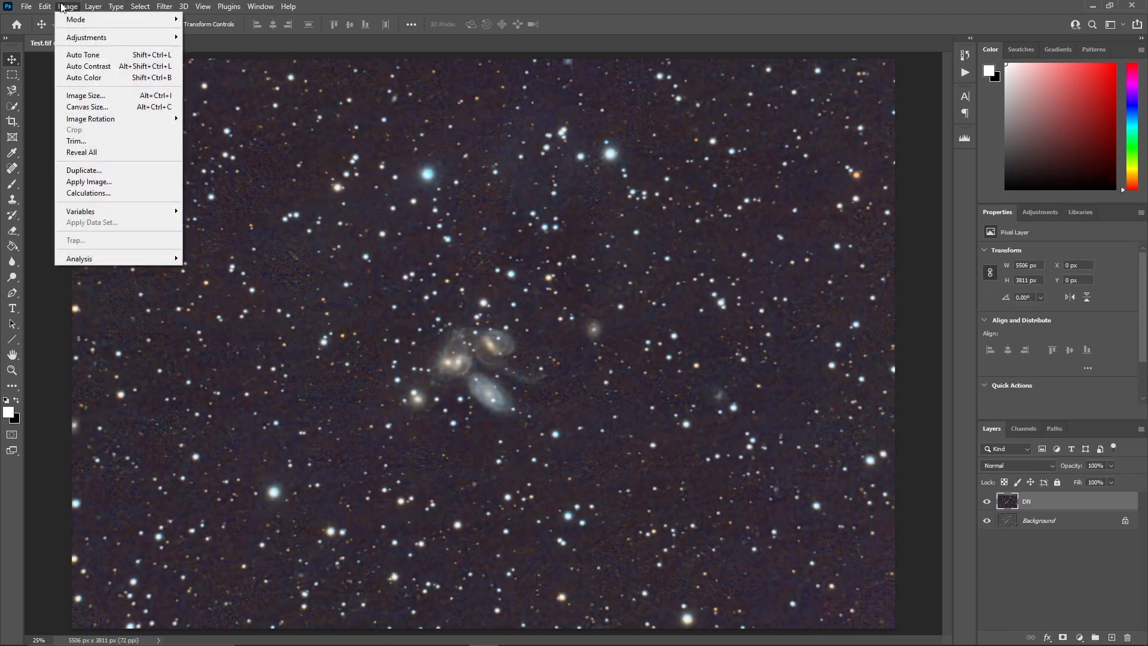
pyautogui.click(77, 83)
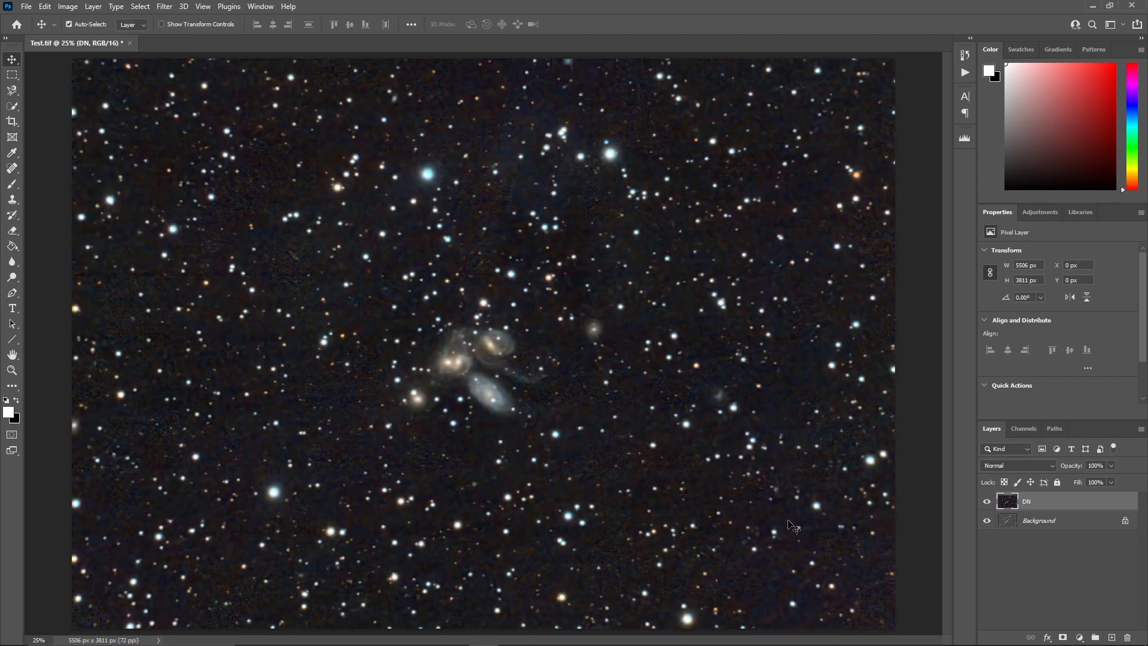
# - Make two stacked duplicates of the DN layer, keeping the default names DN copy and DN copy 2
pyautogui.click(1141, 429)
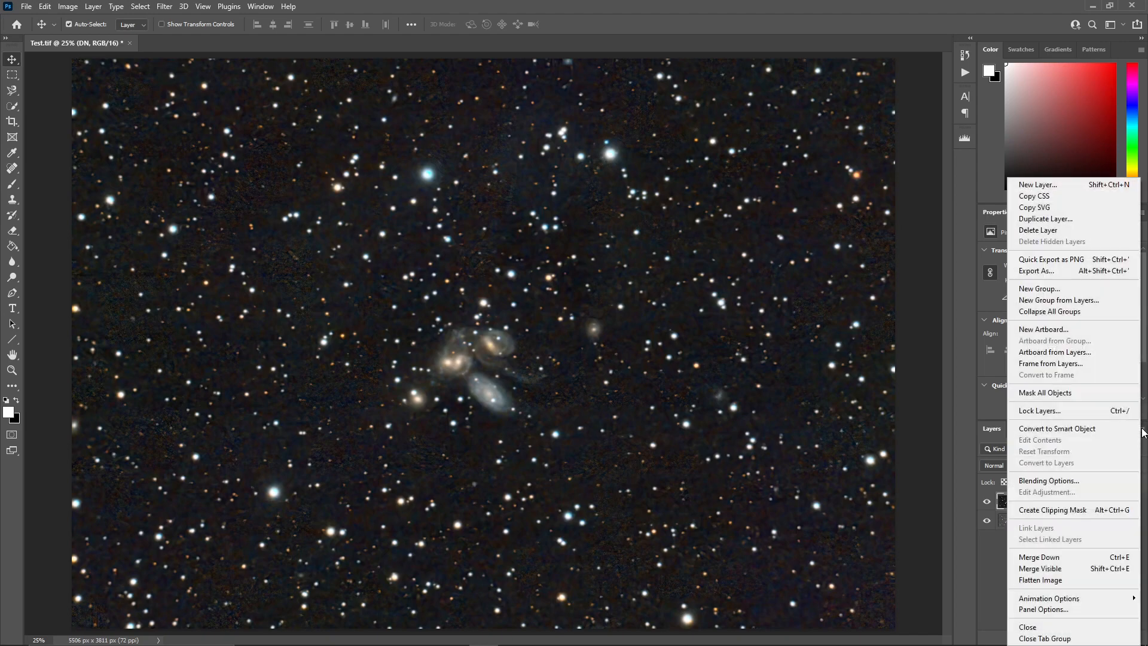
pyautogui.click(1069, 225)
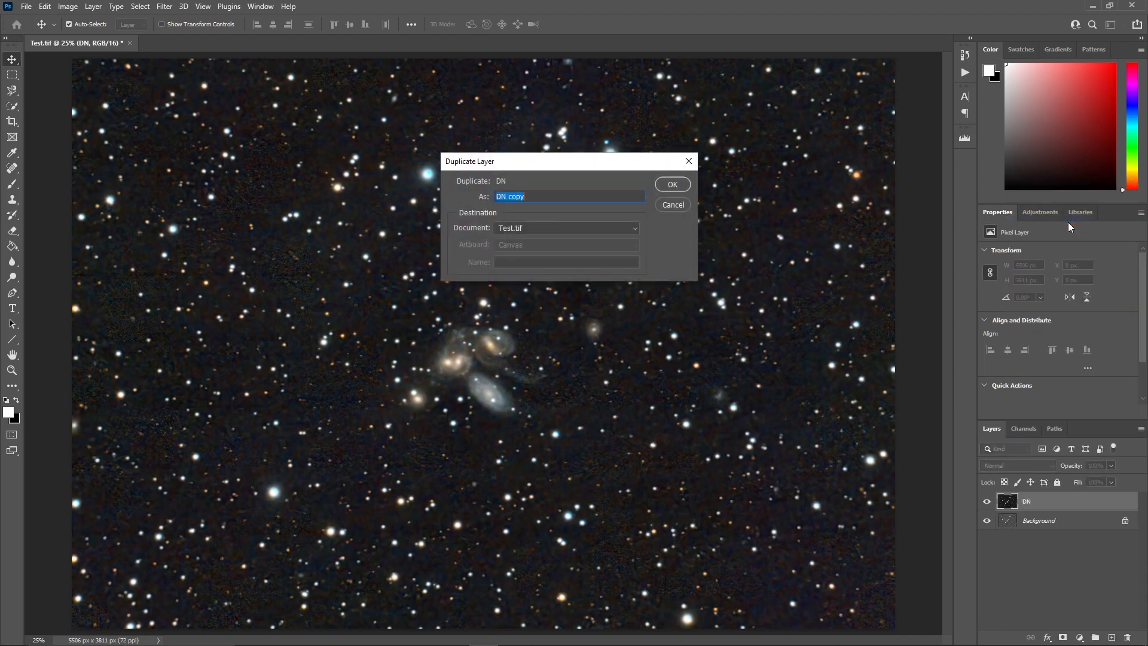
pyautogui.press('Return')
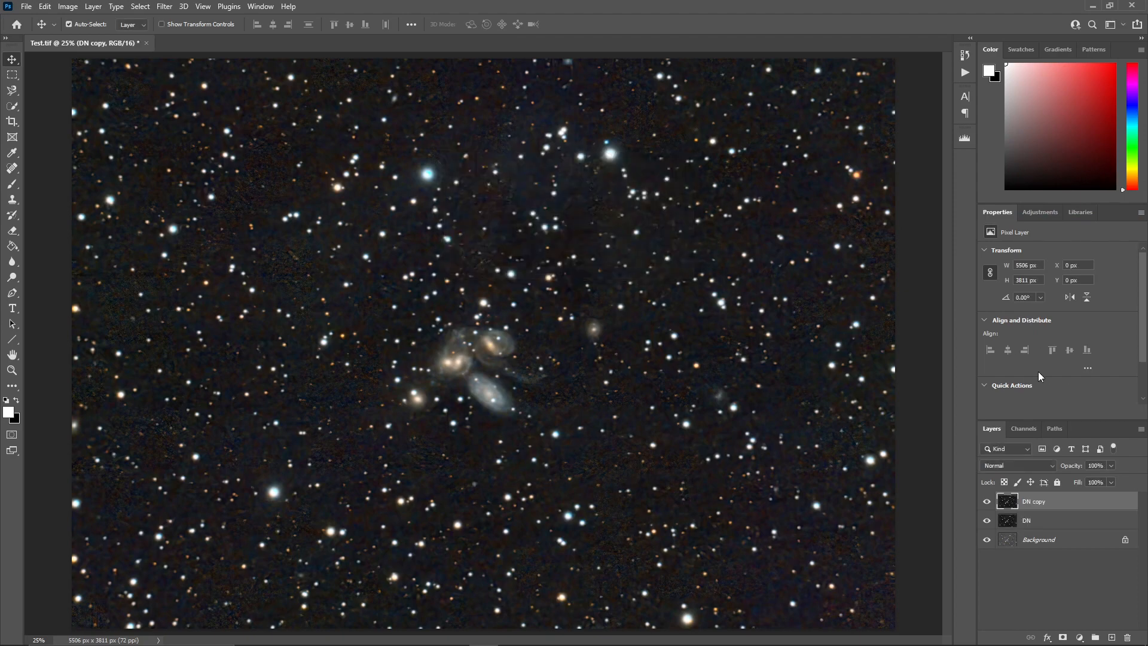
pyautogui.click(1141, 431)
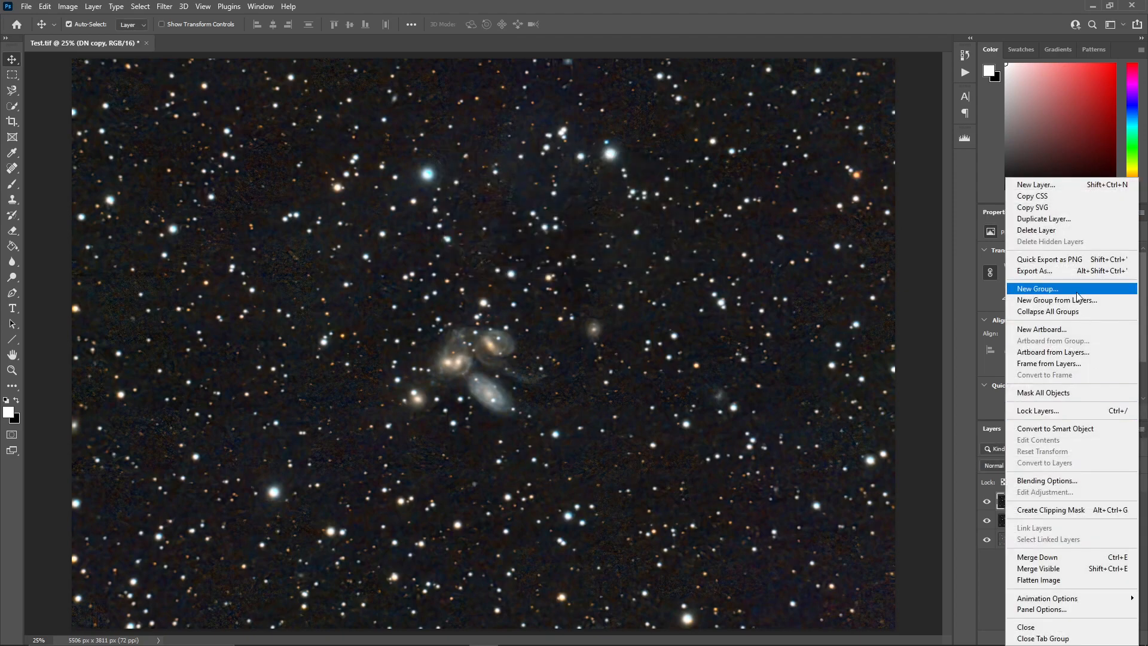
pyautogui.click(1069, 226)
pyautogui.click(678, 184)
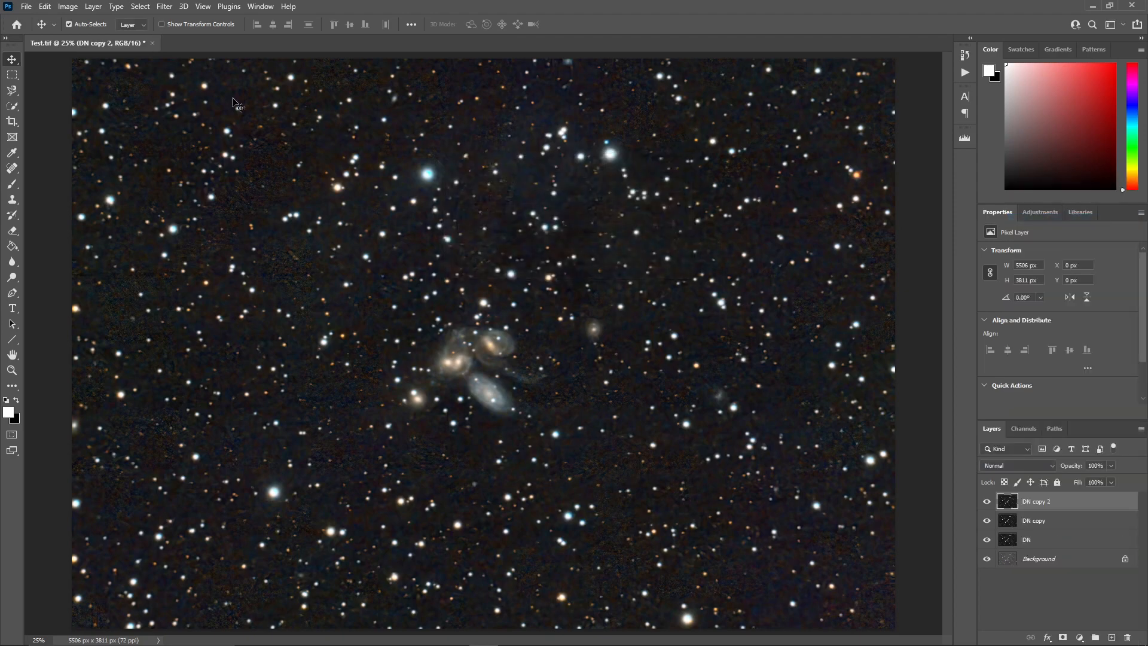
# - Remove the stars from the DN copy 2 layer with the RC-Astro StarXTerminator filter
pyautogui.click(163, 7)
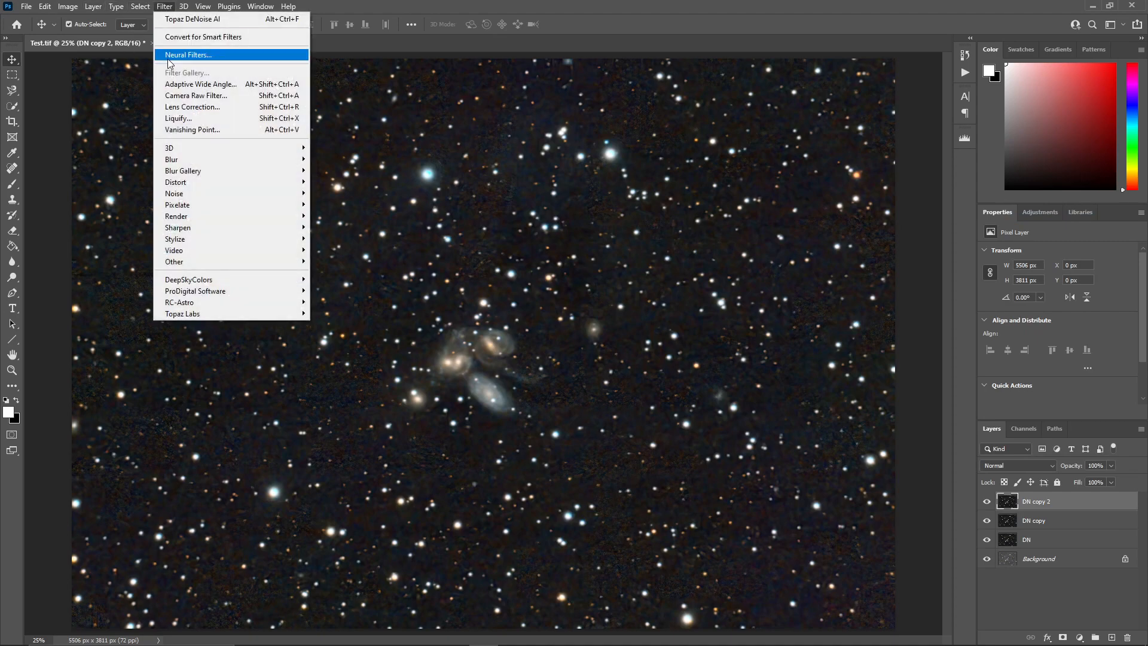
pyautogui.moveTo(279, 303)
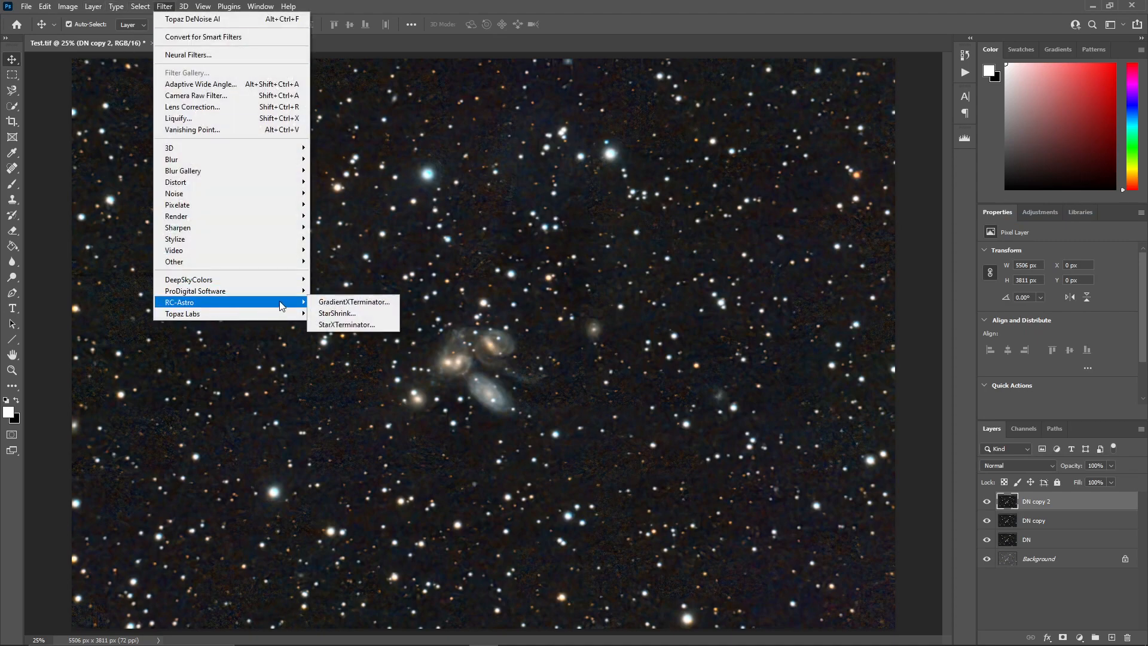
pyautogui.click(341, 324)
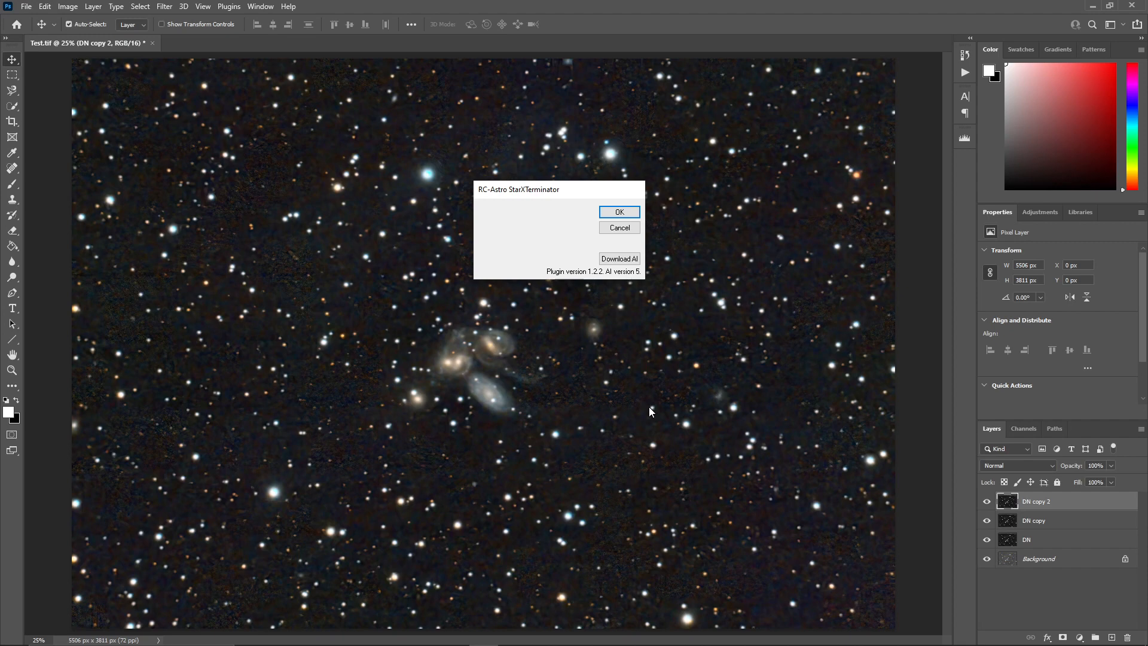
pyautogui.click(618, 213)
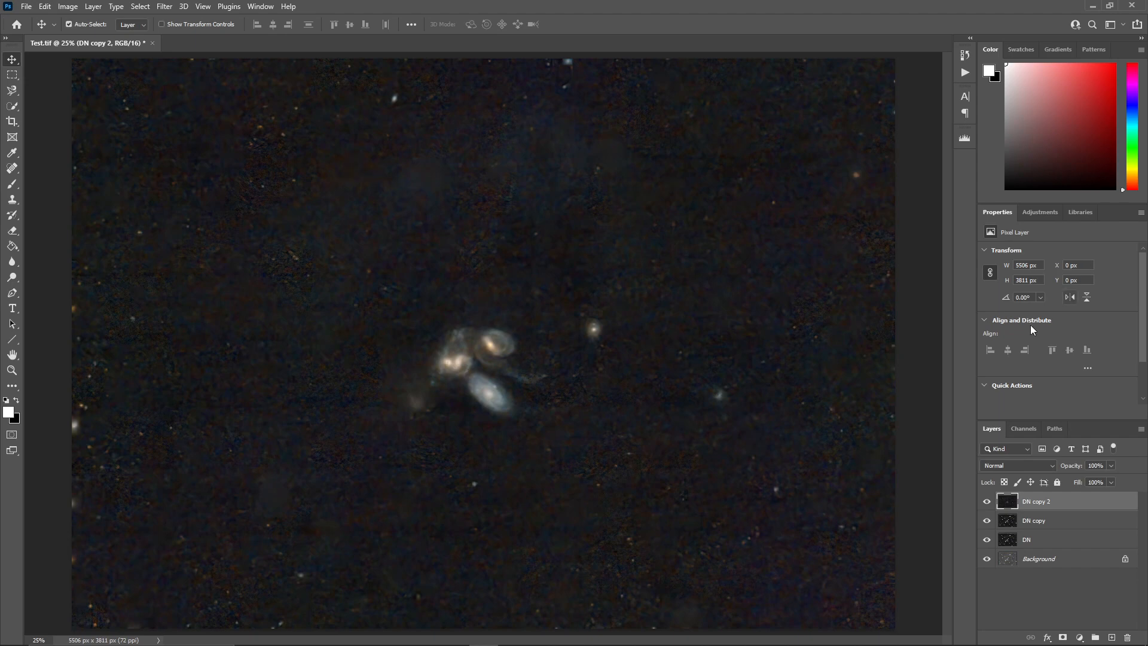
# - Duplicate the DN copy 2 layer and name the duplicate Starless
pyautogui.click(1140, 429)
pyautogui.click(1077, 218)
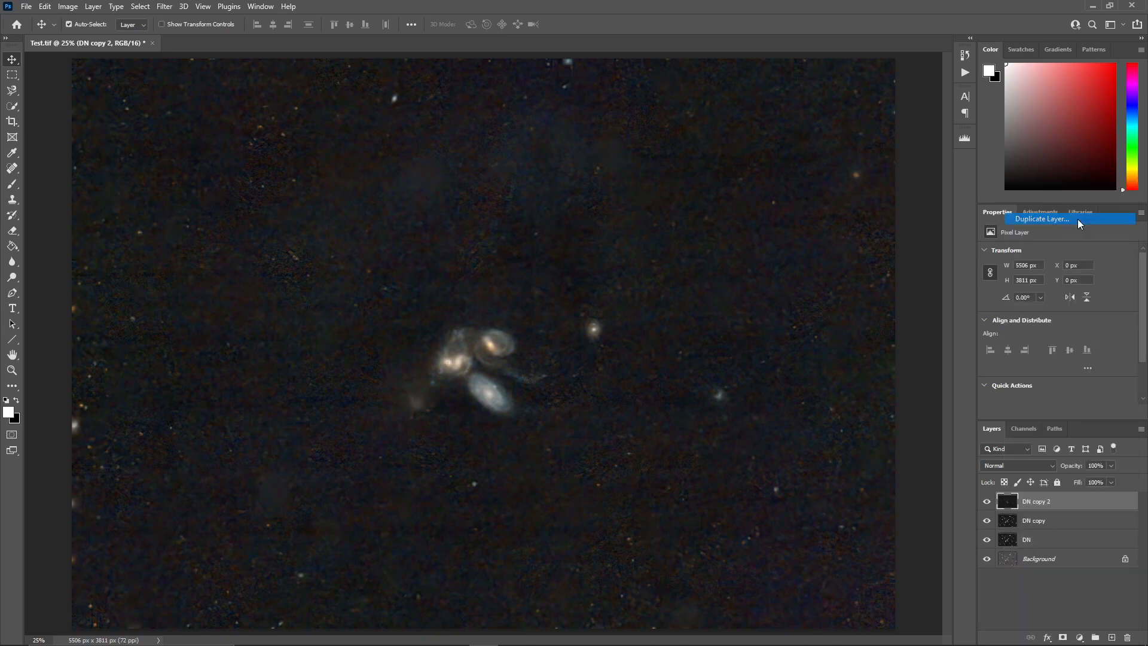
pyautogui.write('S')
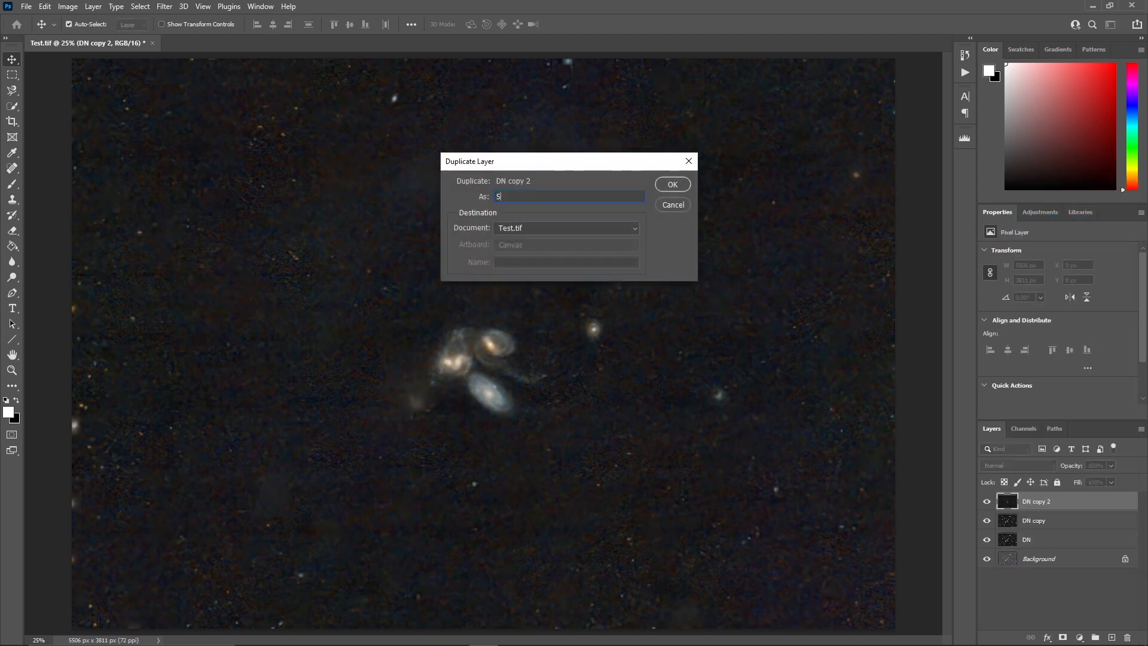
pyautogui.write('tarless')
pyautogui.press('Return')
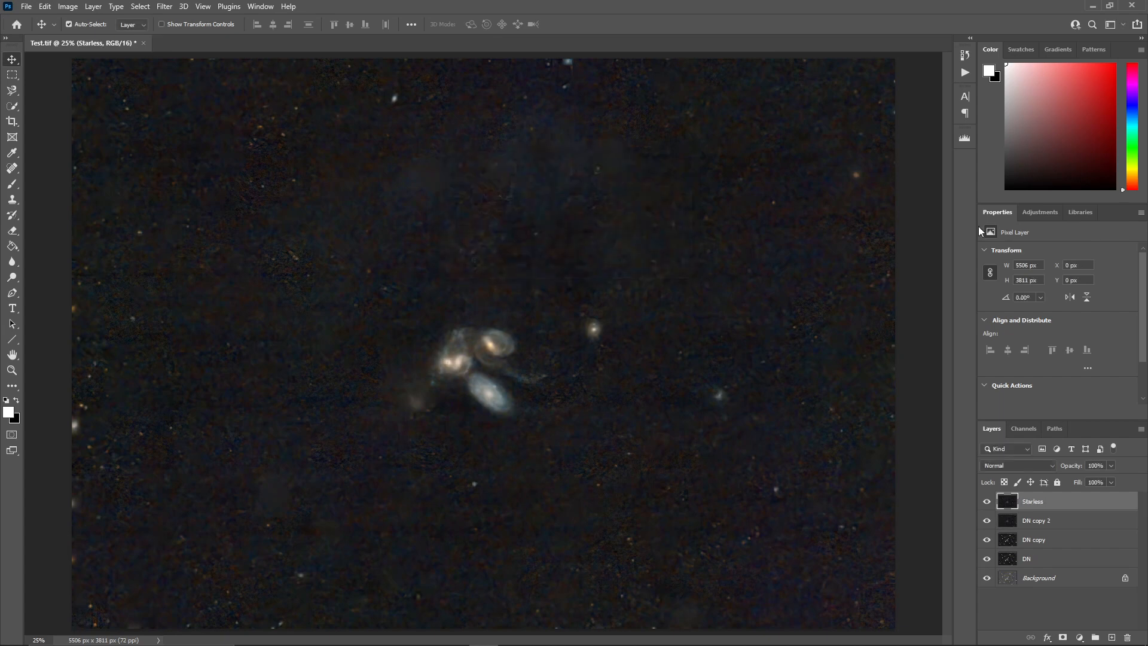
# - Set the DN copy 2 layer's blend mode to Subtract and merge it down into DN copy to isolate the stars
pyautogui.click(1025, 520)
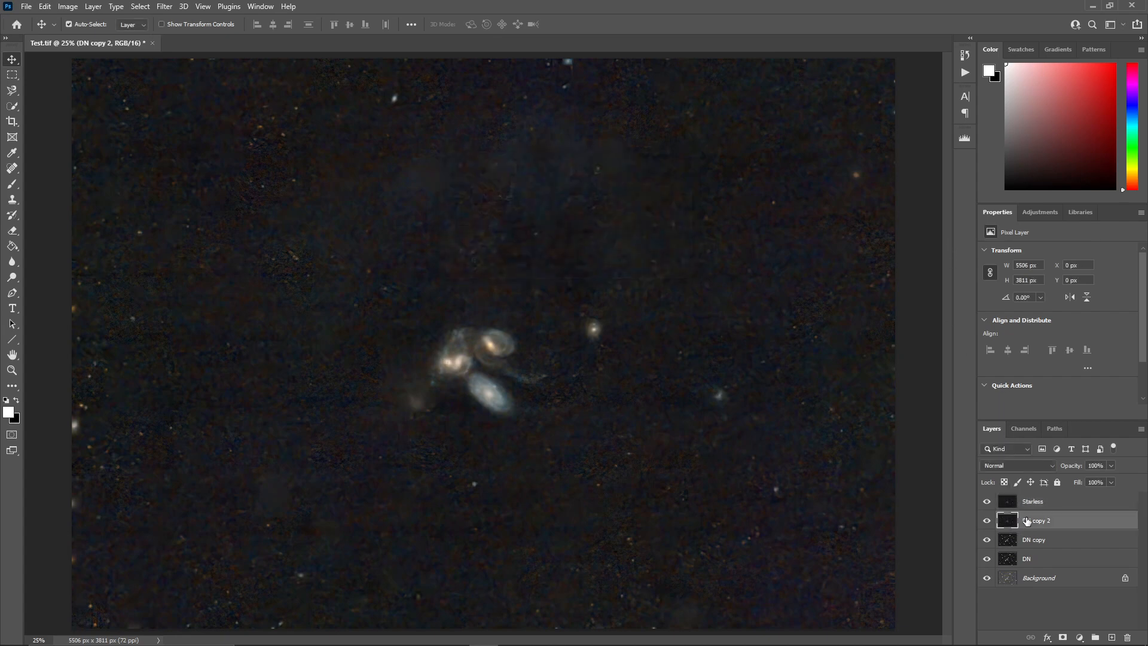
pyautogui.click(1046, 465)
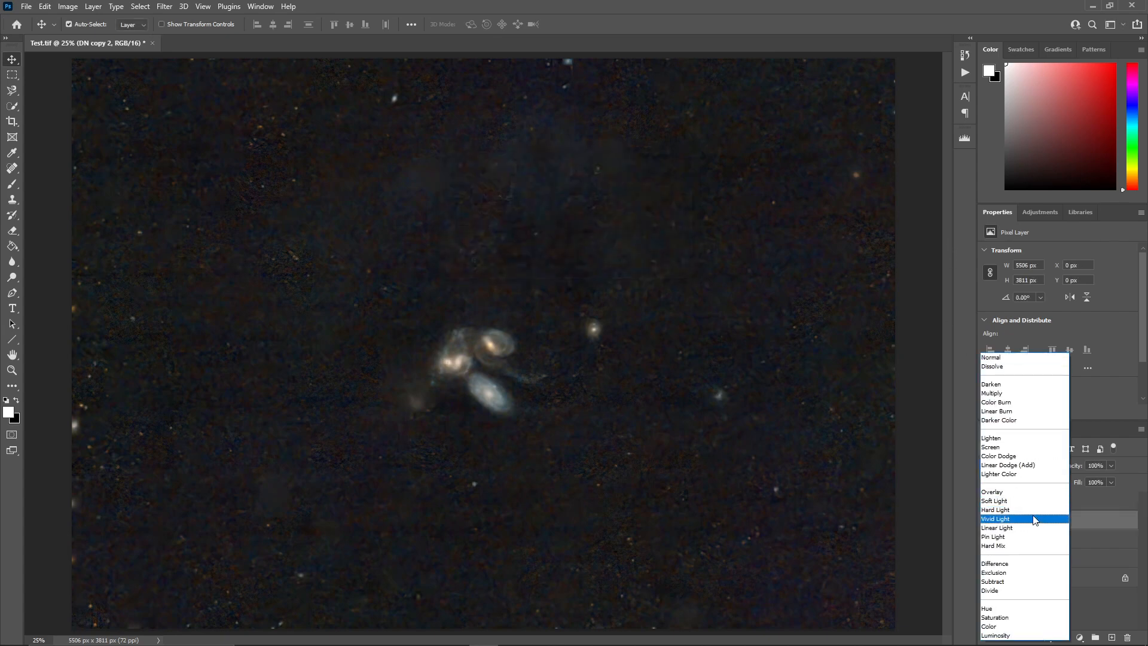
pyautogui.click(1020, 582)
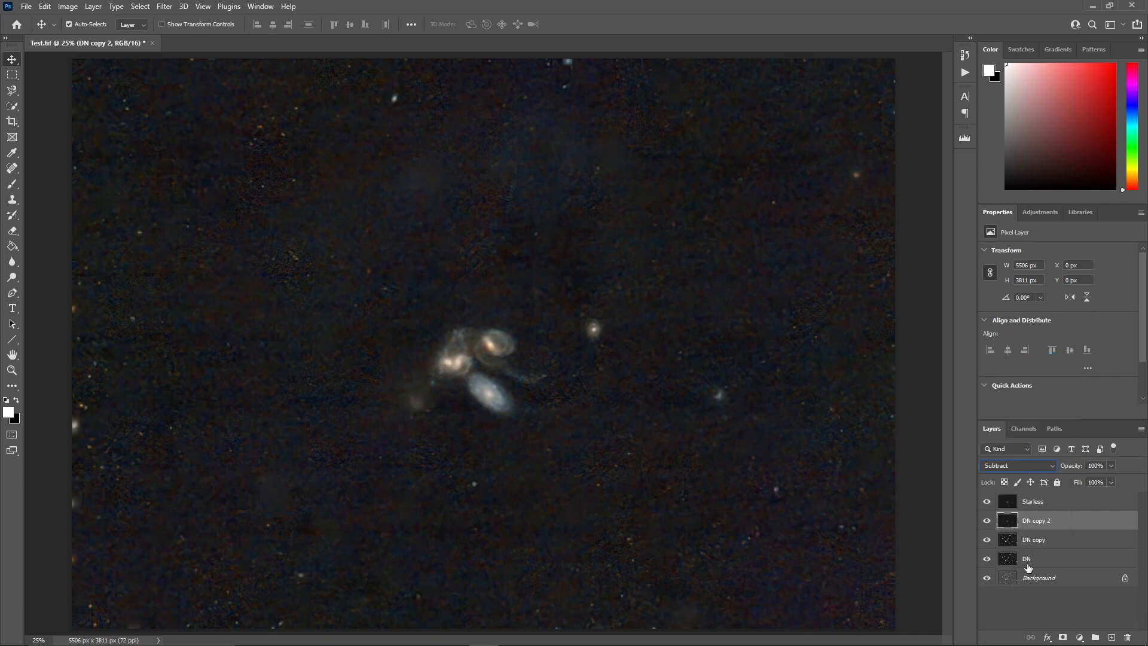
pyautogui.click(1140, 429)
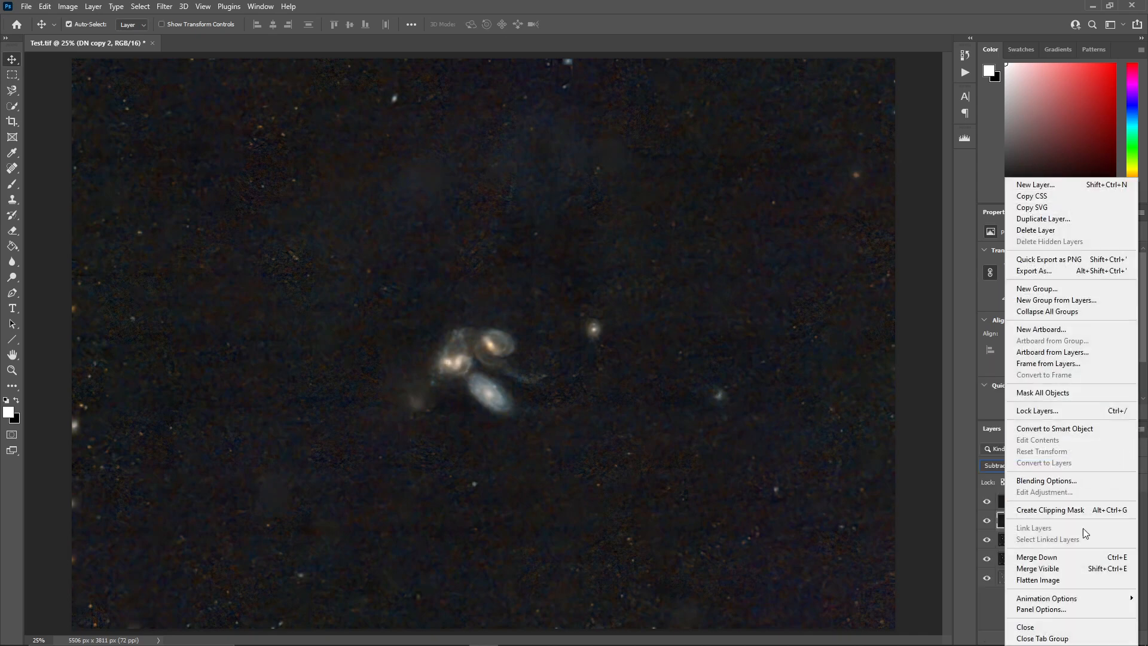
pyautogui.click(1078, 554)
# - Move the merged DN copy star layer above Starless and set its blend mode to Linear Dodge (Add)
pyautogui.moveTo(1047, 522); pyautogui.dragTo(1046, 501)
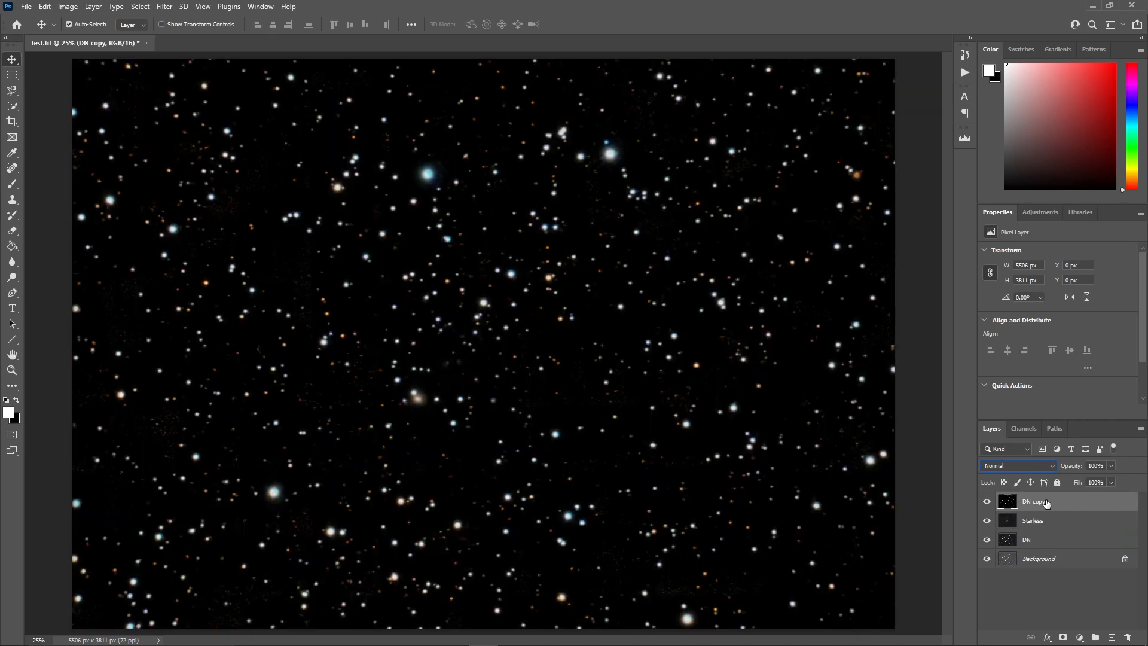
pyautogui.click(1050, 466)
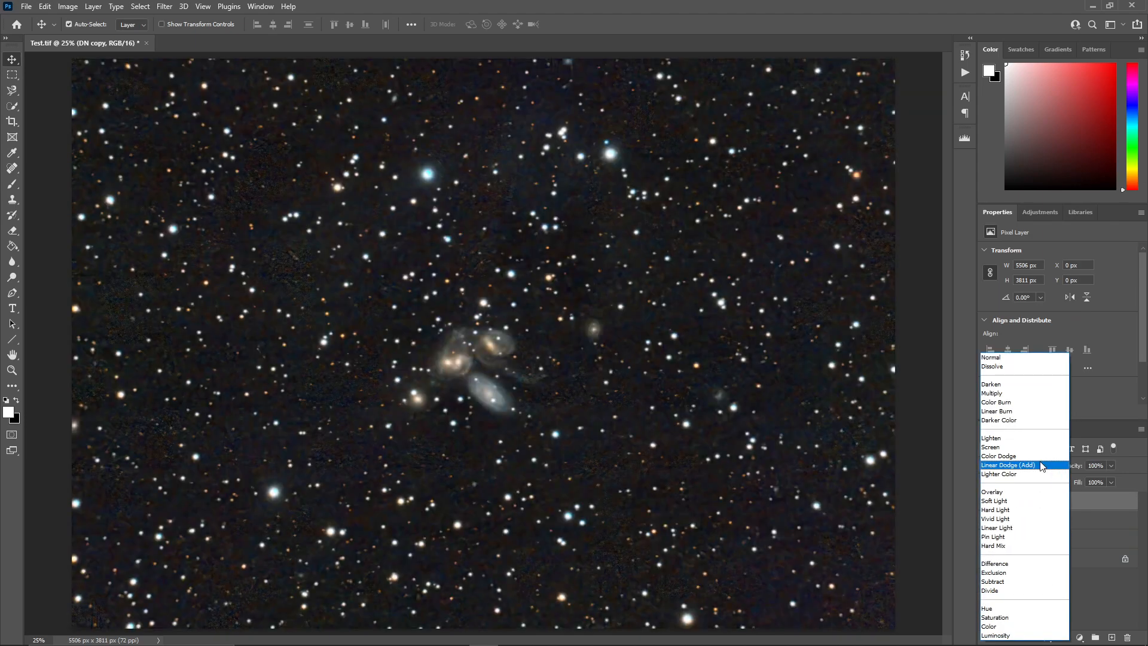
pyautogui.click(1040, 465)
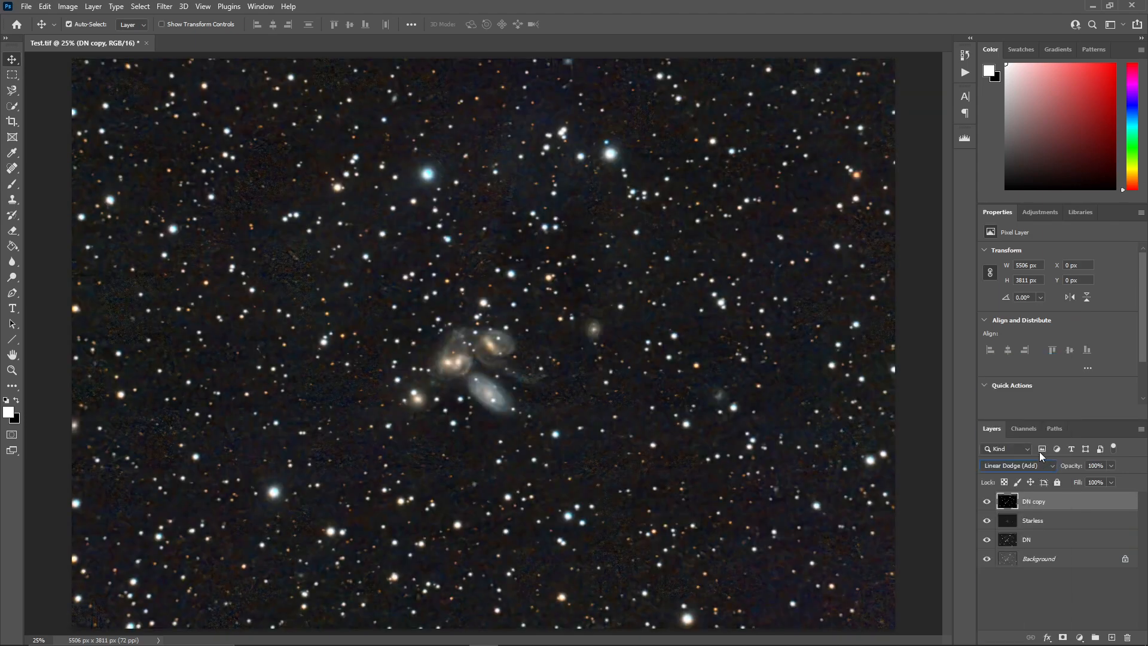
# - Hide the DN copy layer and duplicate the Starless layer as CR
pyautogui.click(986, 504)
pyautogui.click(986, 503)
pyautogui.click(986, 503)
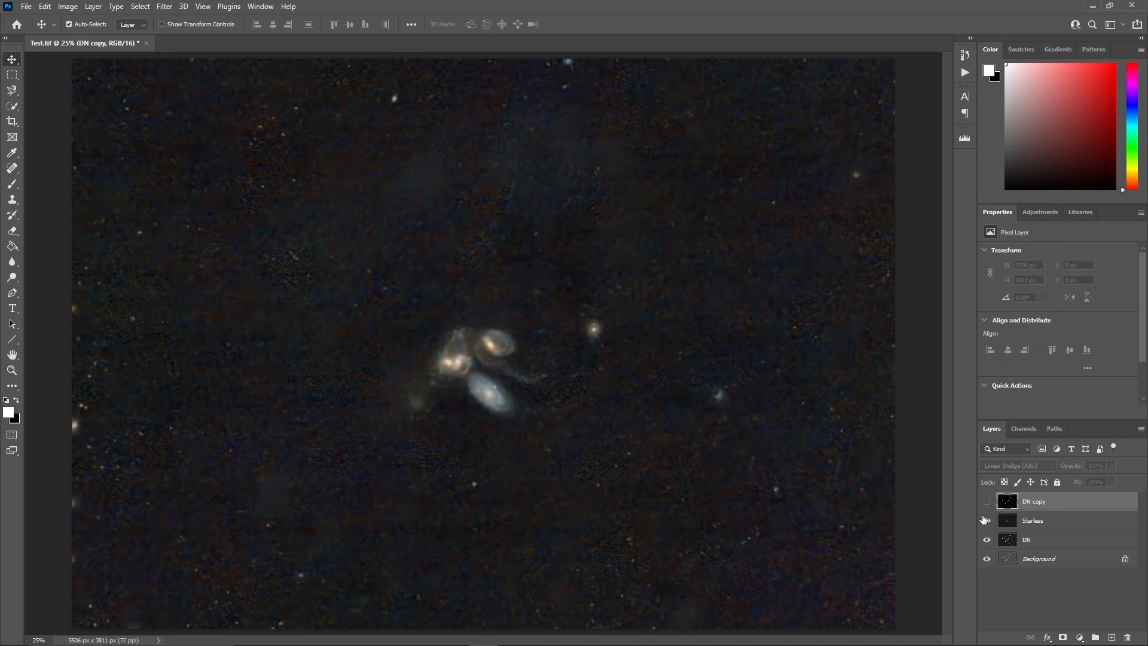
pyautogui.click(1031, 522)
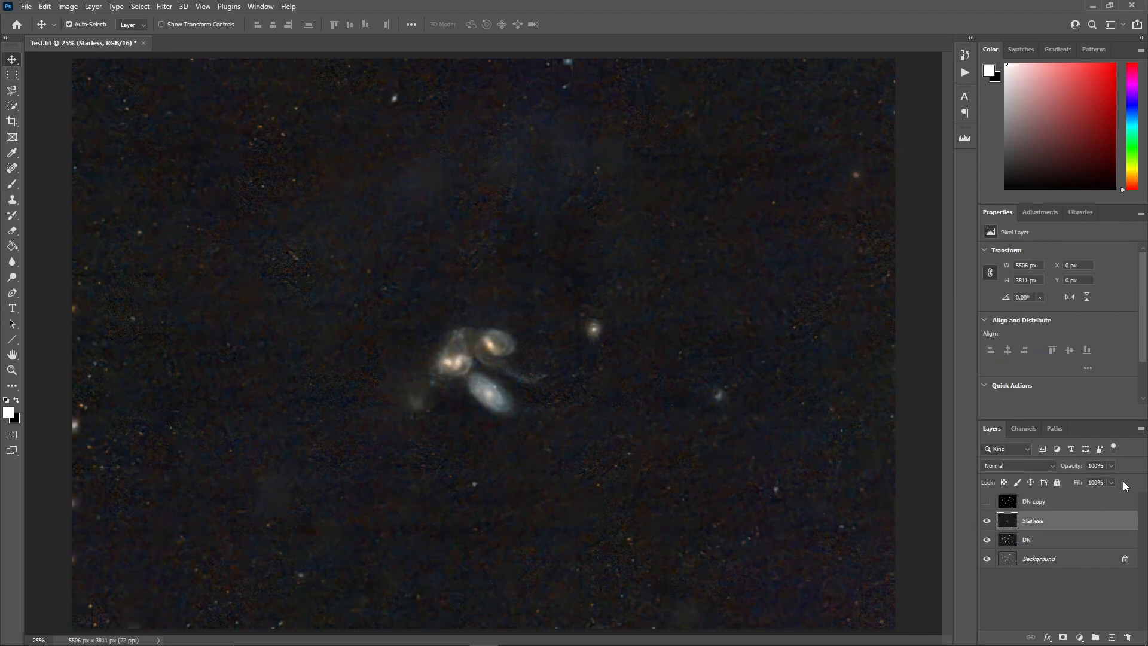
pyautogui.click(1140, 428)
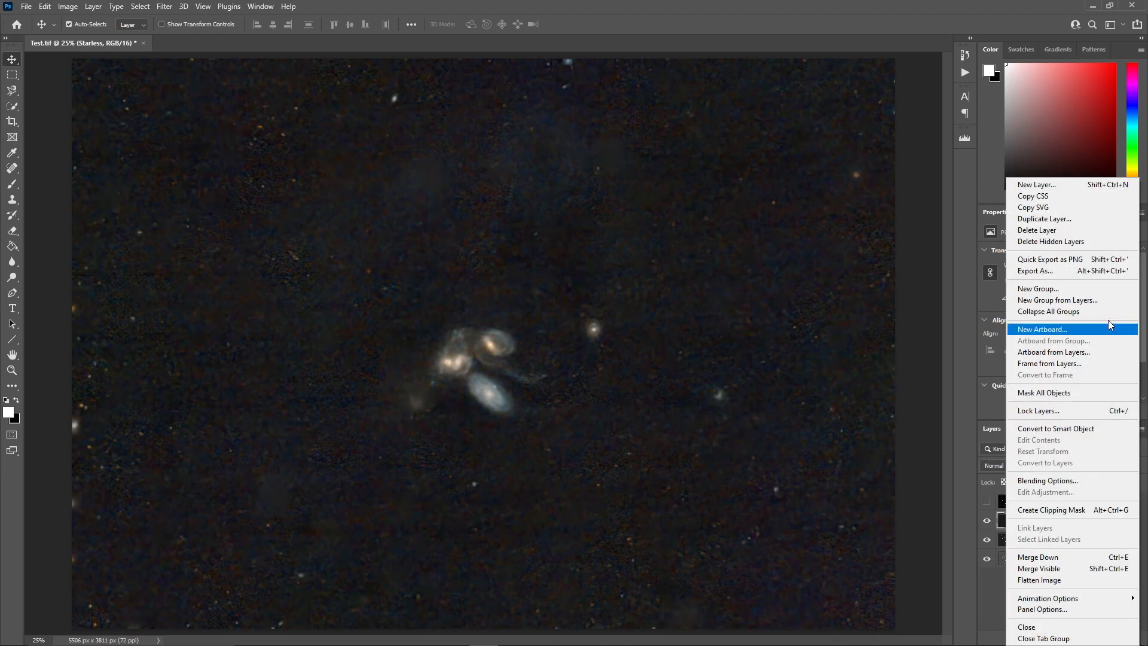
pyautogui.click(1082, 224)
pyautogui.write('CR')
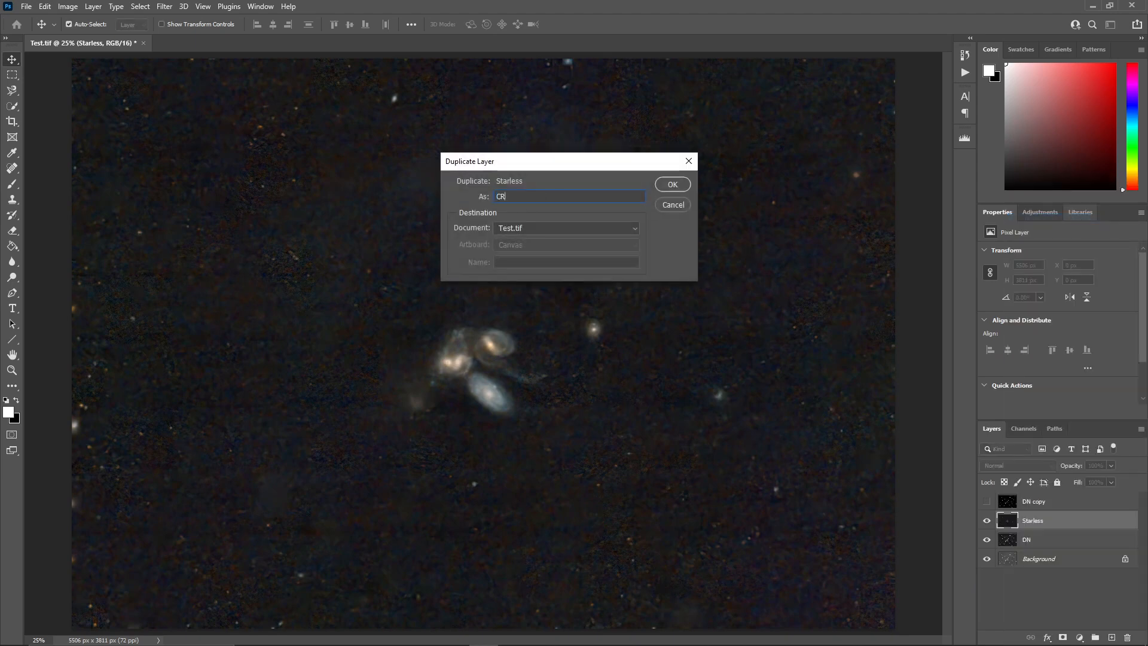
pyautogui.press('Return')
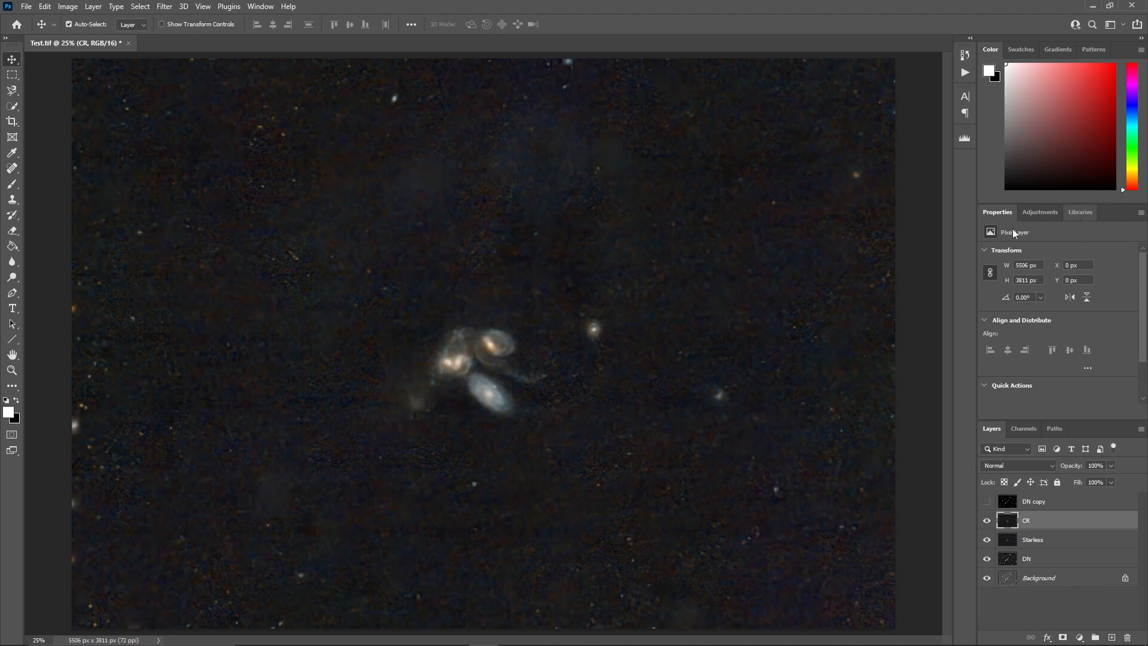
# - Start the Camera Raw Filter on CR with exposure +0.10, contrast +9, highlights -16, shadows -28, whites -24 and blacks -40
pyautogui.click(165, 7)
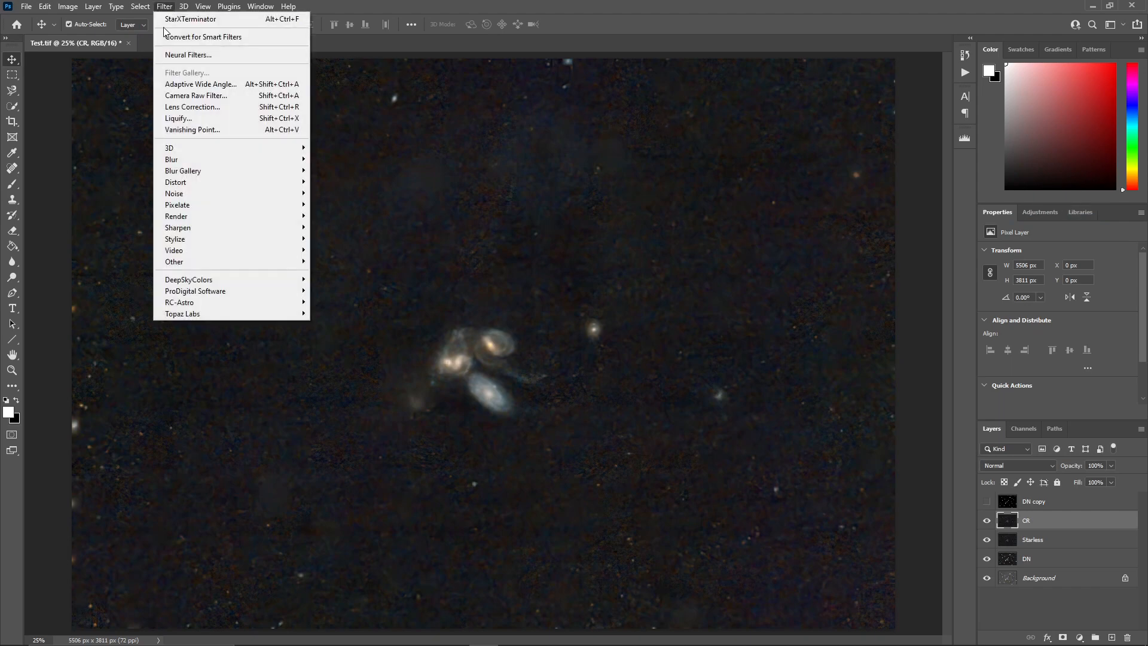
pyautogui.click(177, 97)
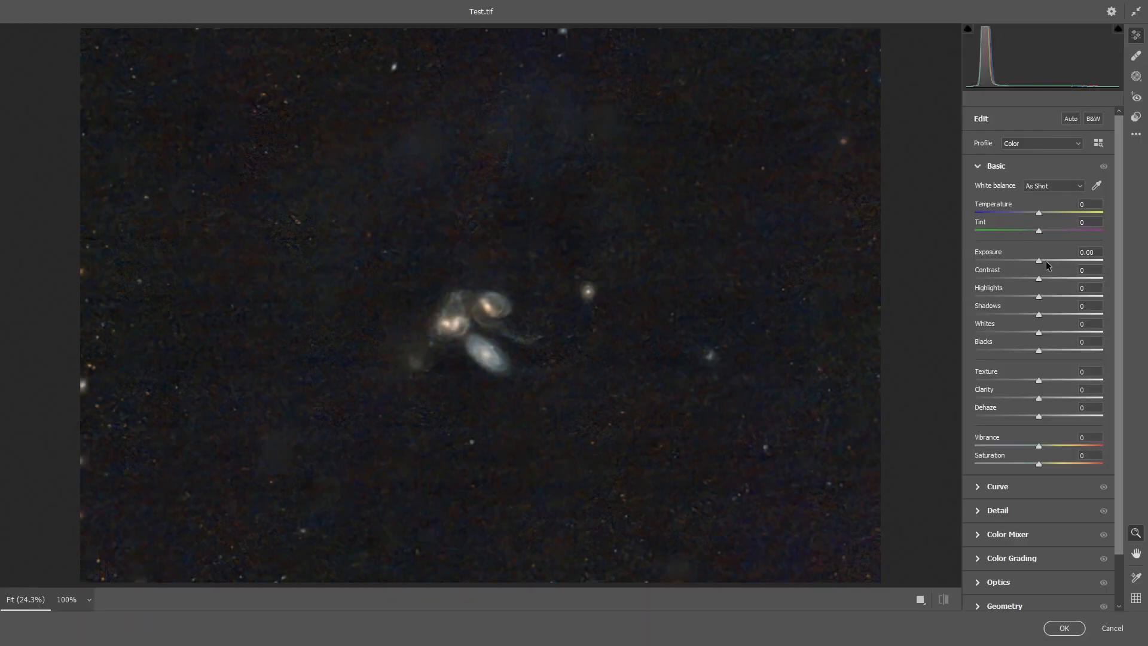
pyautogui.moveTo(1039, 261); pyautogui.dragTo(1044, 280)
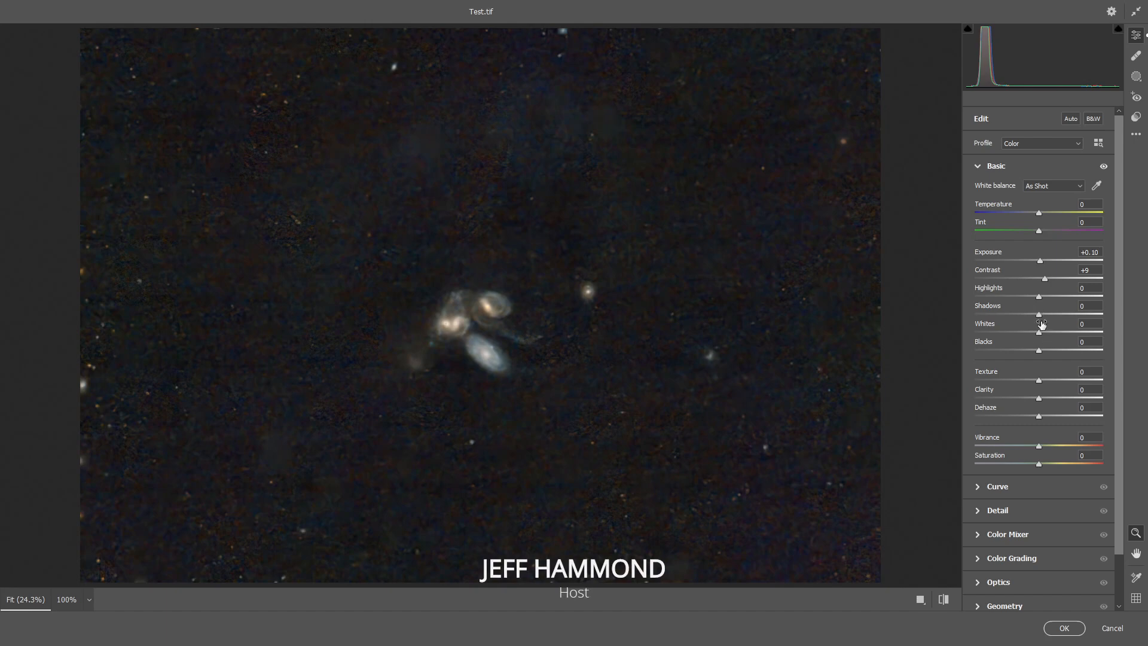
pyautogui.moveTo(1038, 298); pyautogui.dragTo(1019, 315)
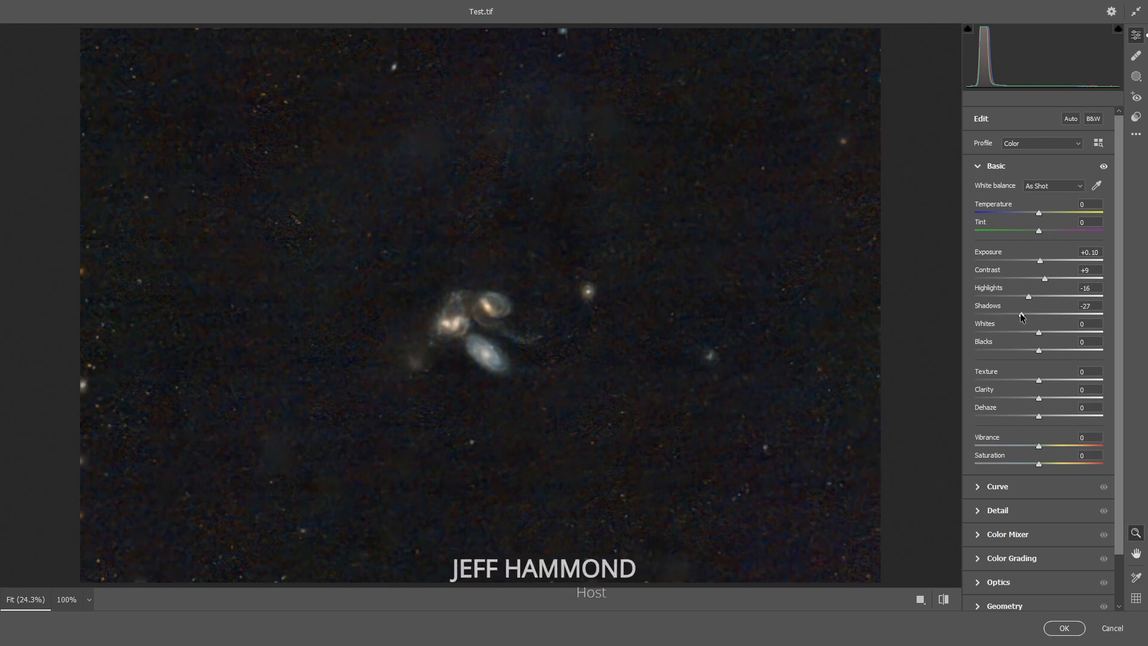
pyautogui.moveTo(1020, 317); pyautogui.dragTo(1016, 350)
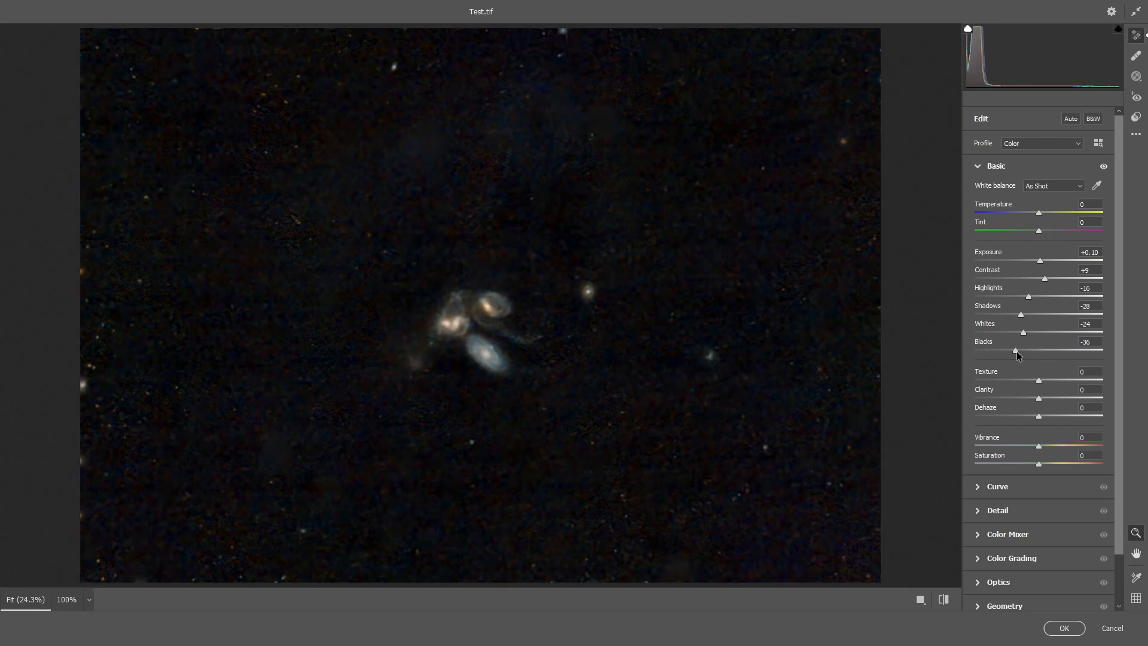
pyautogui.moveTo(1016, 350); pyautogui.dragTo(1014, 350)
# - Refine the Camera Raw tones to highlights +8, shadows -24, whites -16 and blacks -48
pyautogui.moveTo(1028, 297)
pyautogui.mouseDown()
pyautogui.moveTo(1064, 297)
pyautogui.moveTo(1041, 300)
pyautogui.mouseUp()
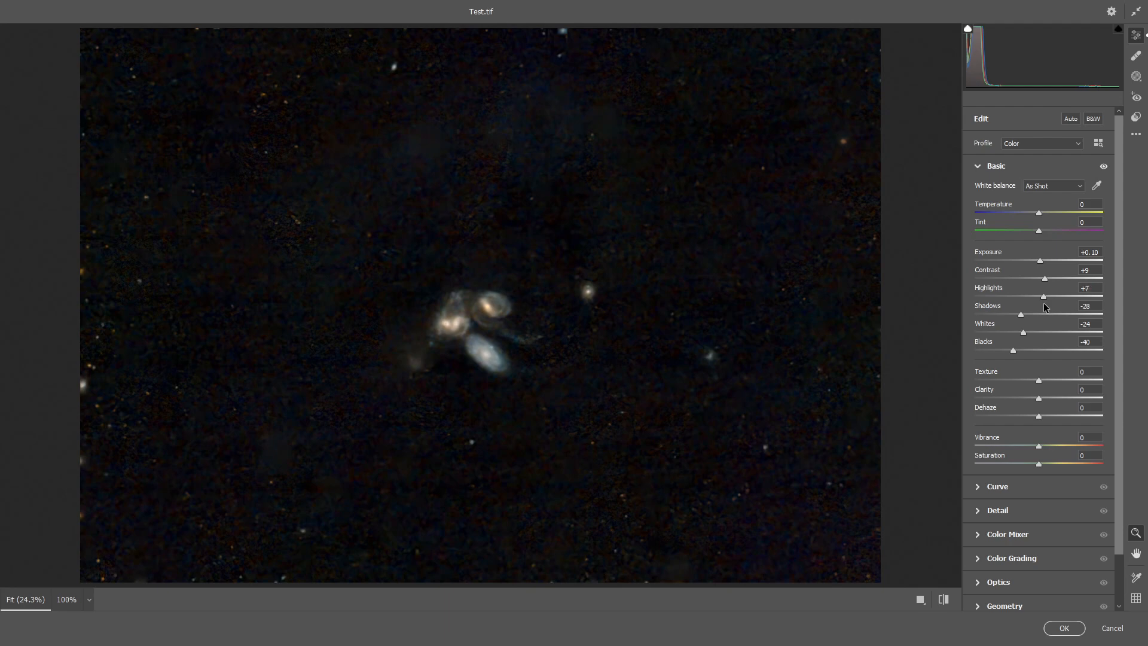
pyautogui.click(1043, 307)
pyautogui.click(1093, 285)
pyautogui.press('Up')
pyautogui.moveTo(1021, 317)
pyautogui.mouseDown()
pyautogui.moveTo(1040, 317)
pyautogui.moveTo(1009, 317)
pyautogui.moveTo(1023, 318)
pyautogui.moveTo(1025, 335)
pyautogui.mouseUp()
pyautogui.moveTo(1013, 349); pyautogui.dragTo(1011, 349)
pyautogui.moveTo(1011, 349); pyautogui.dragTo(1009, 349)
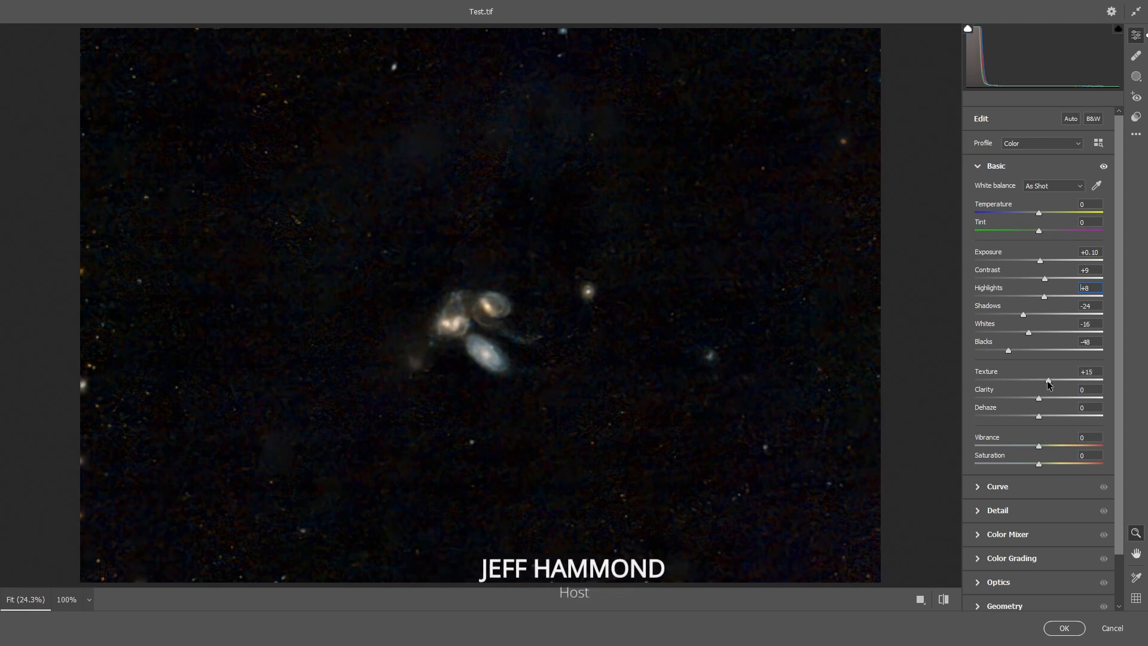
# - Set texture to +16, clarity to +24 and dehaze to +8, and raise the vibrance and saturation slightly
pyautogui.moveTo(1038, 384); pyautogui.dragTo(1047, 399)
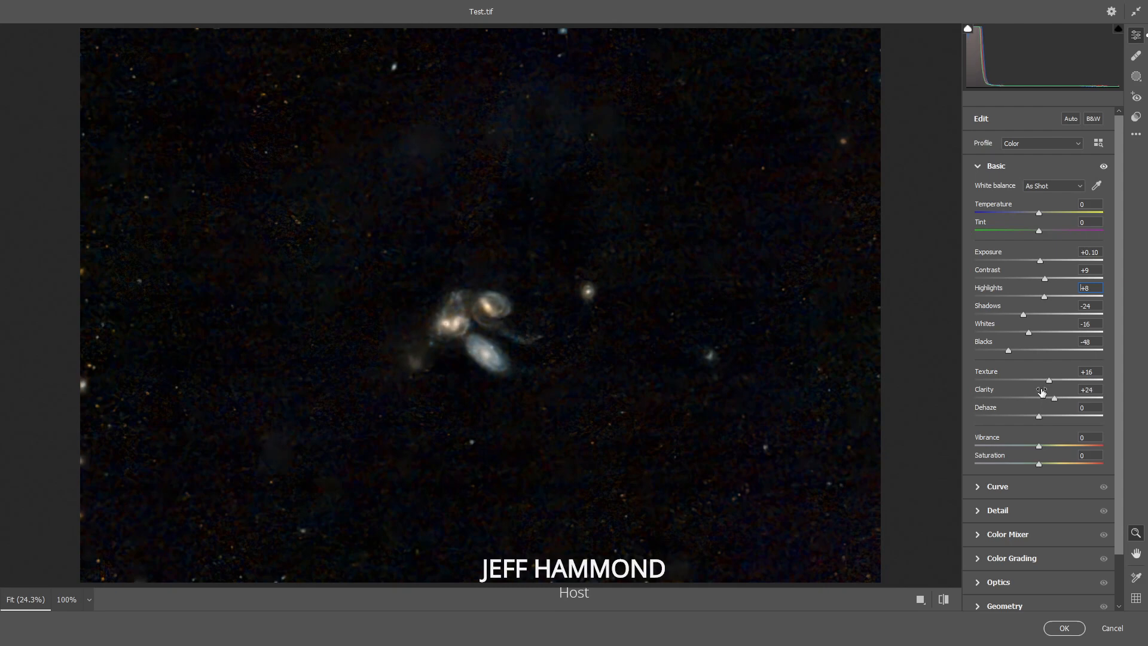
pyautogui.moveTo(1038, 415); pyautogui.dragTo(1057, 446)
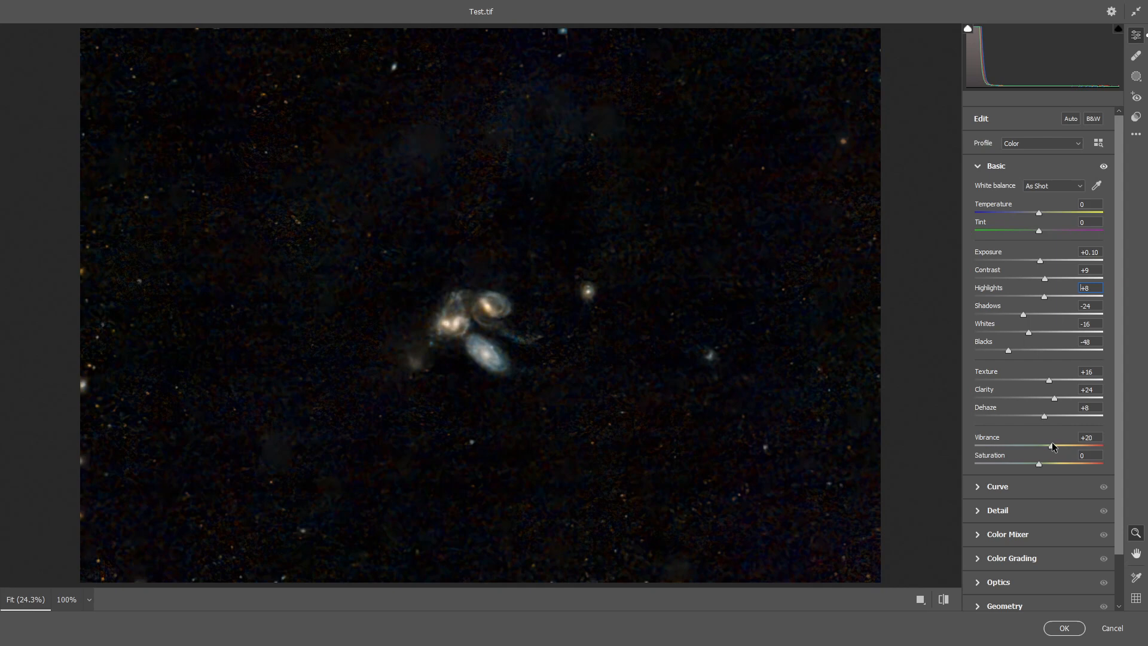
pyautogui.moveTo(1038, 463); pyautogui.dragTo(1043, 466)
# - Set sharpening to about 41, add moderate noise and color noise reduction, and apply the Camera Raw Filter
pyautogui.click(1035, 508)
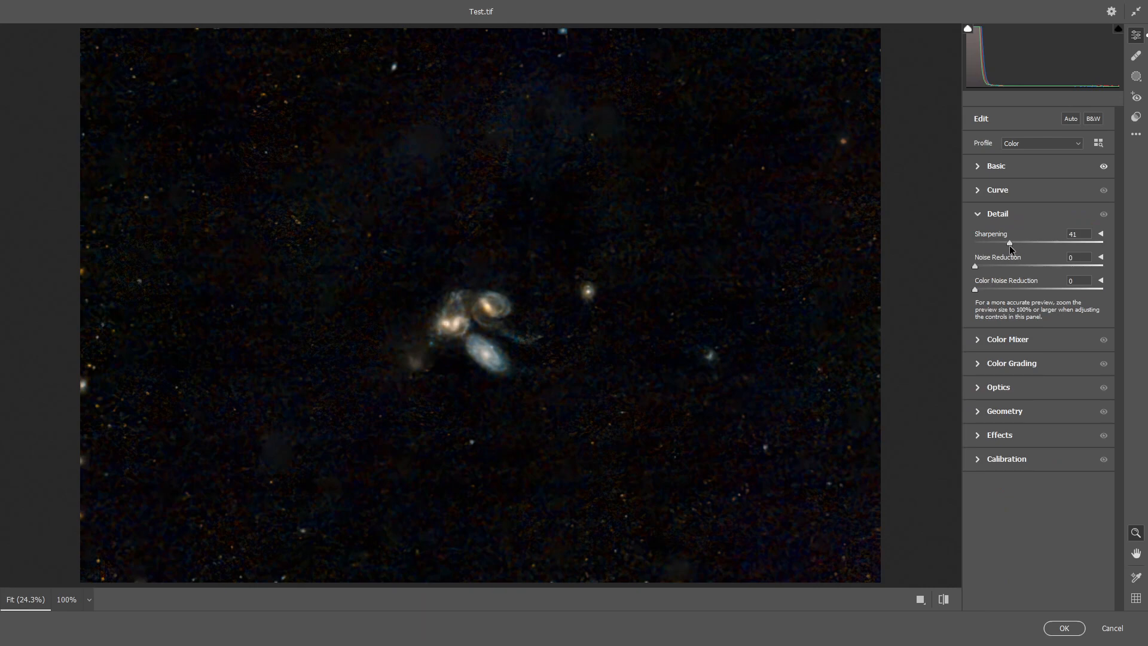
pyautogui.moveTo(1009, 245); pyautogui.dragTo(1024, 266)
pyautogui.moveTo(974, 289); pyautogui.dragTo(1021, 288)
pyautogui.click(1065, 628)
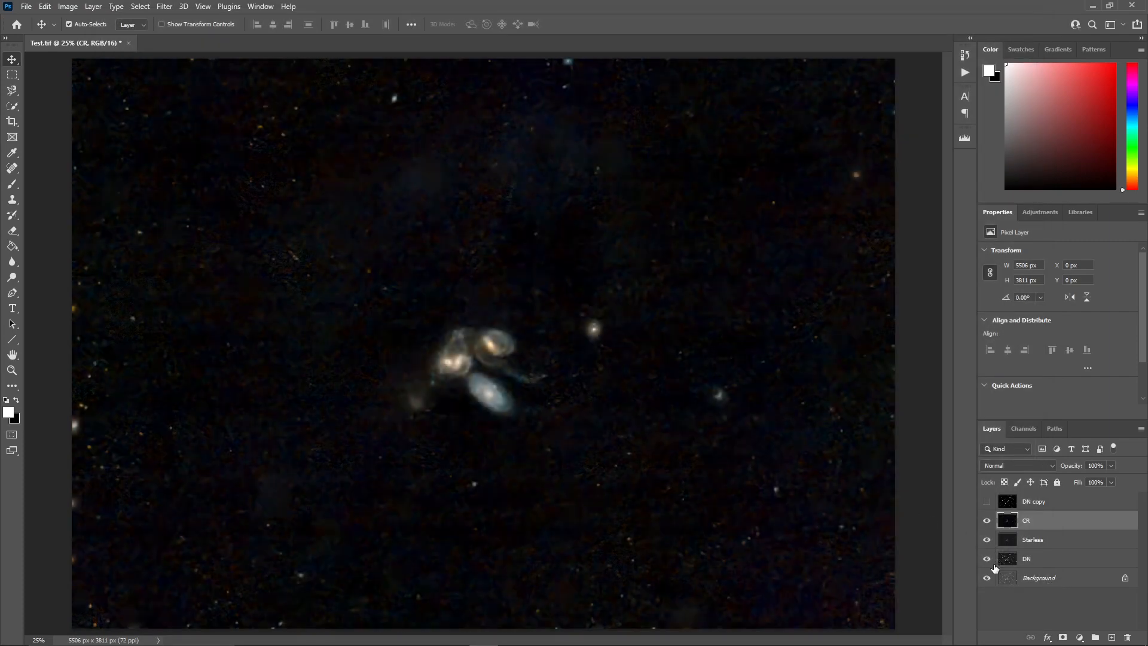
# - Hide the DN and Starless layers and show the DN copy star layer
pyautogui.click(986, 558)
pyautogui.click(986, 539)
pyautogui.click(986, 501)
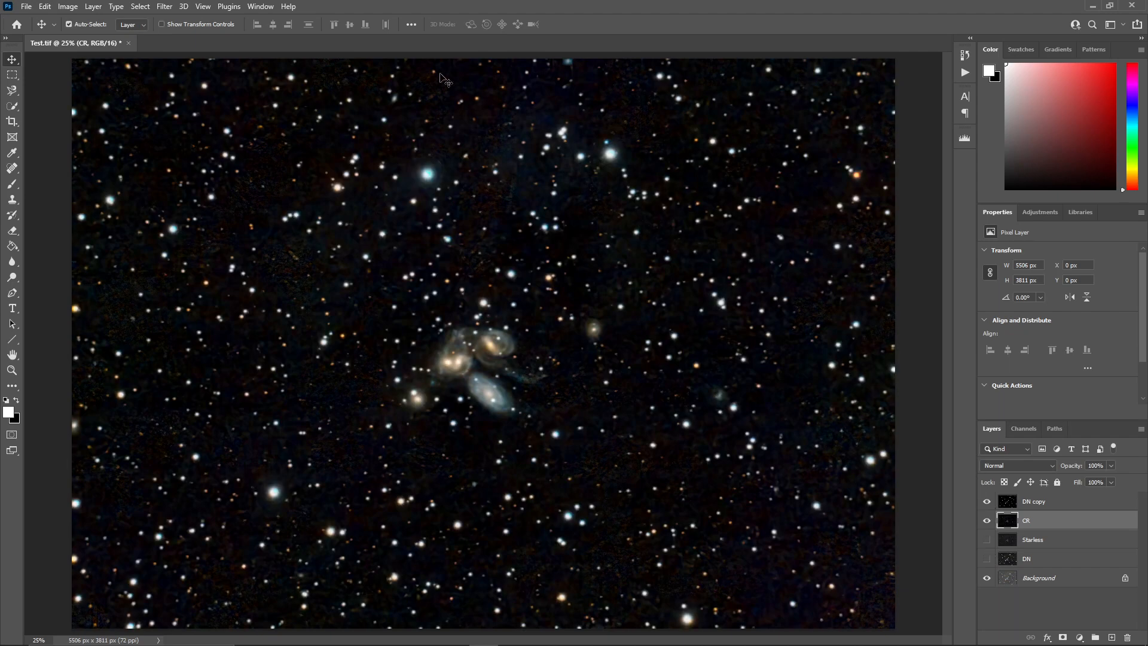
# - Apply RC-Astro StarShrink to the DN copy layer with radius 14 pixels, strength 8 and sharpness 2
pyautogui.click(1059, 500)
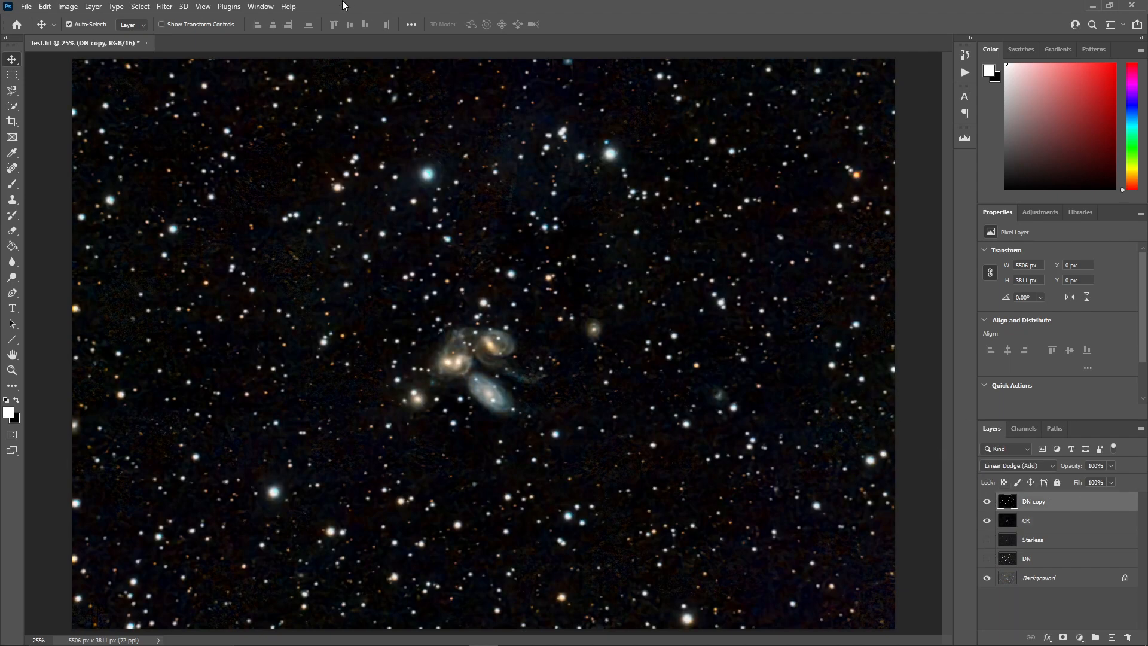
pyautogui.click(162, 7)
pyautogui.moveTo(178, 303)
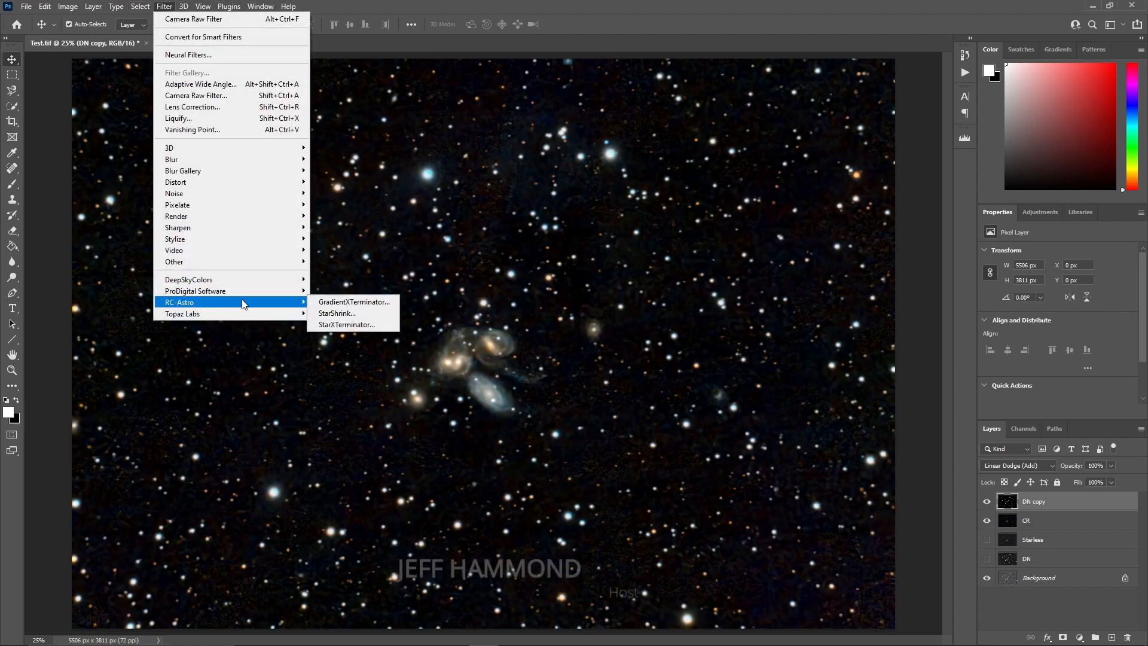
pyautogui.click(339, 311)
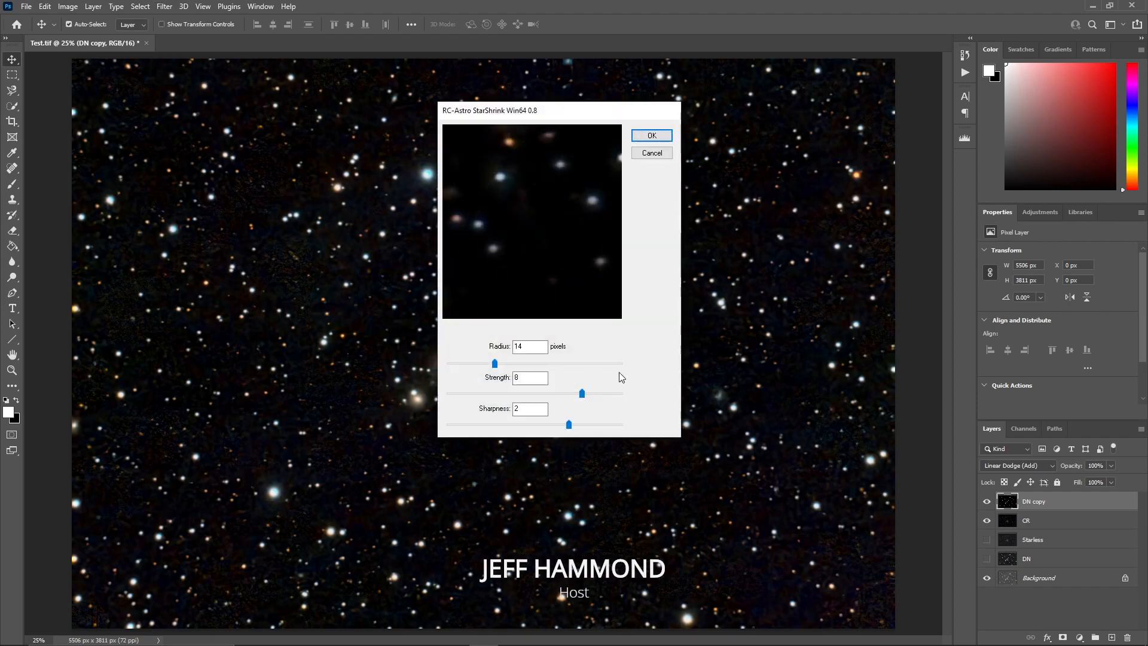
pyautogui.click(650, 134)
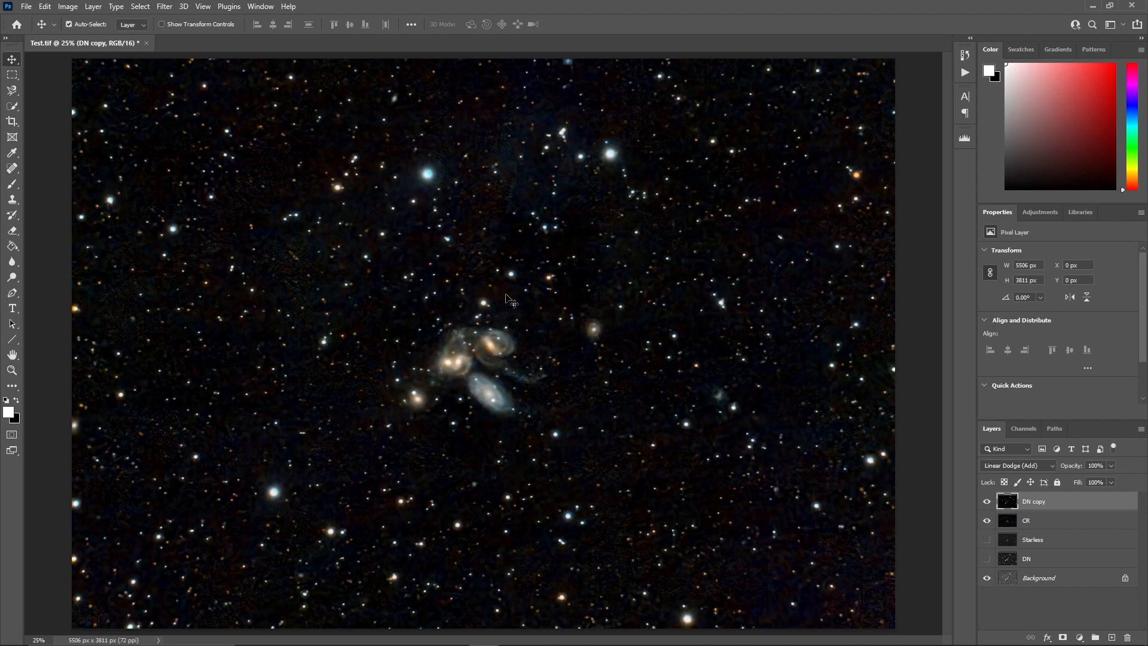
# - Compare the processed image with the original Background by repeatedly toggling the visibility of the CR and DN copy layers
pyautogui.moveTo(986, 520); pyautogui.dragTo(981, 487)
pyautogui.click(986, 520)
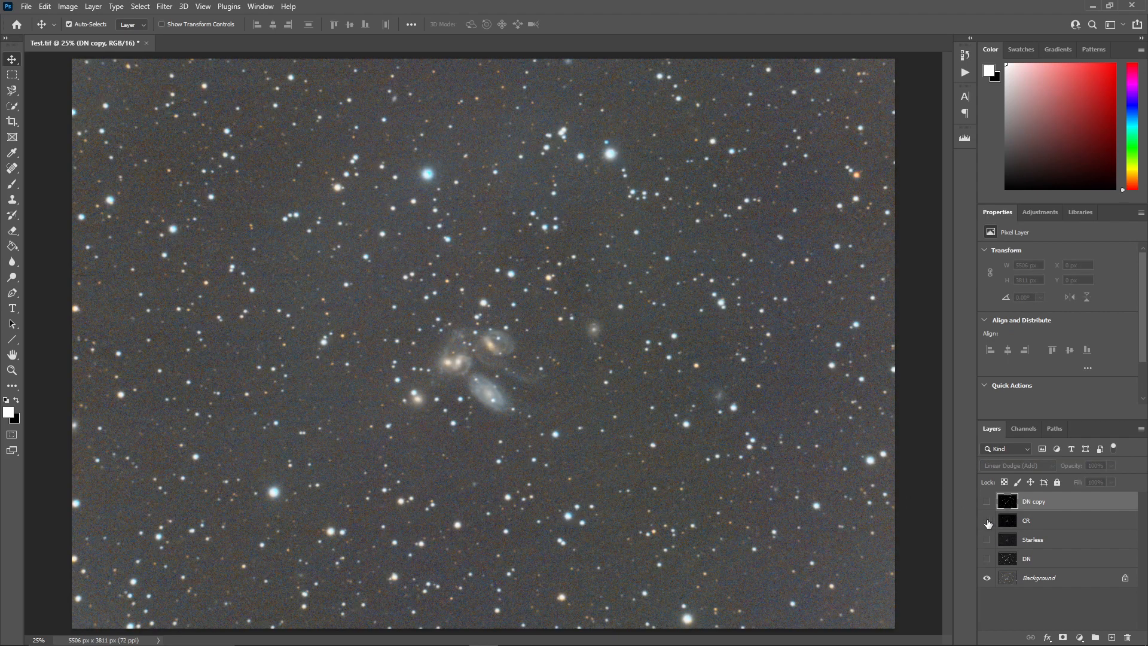
pyautogui.click(985, 499)
pyautogui.click(986, 520)
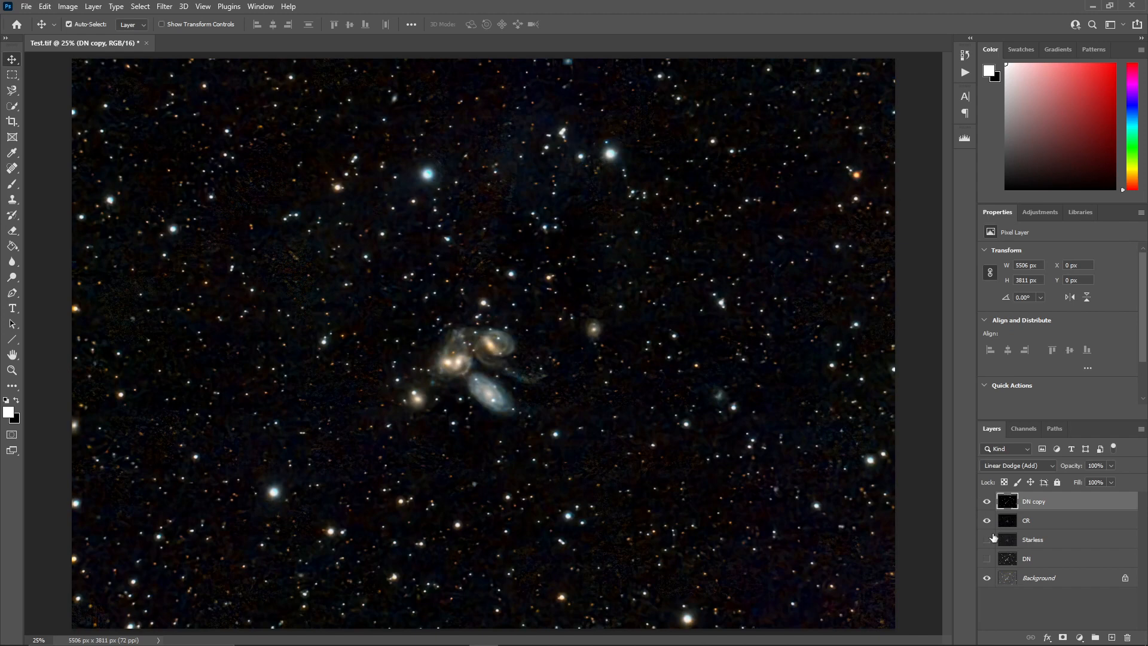
pyautogui.click(987, 501)
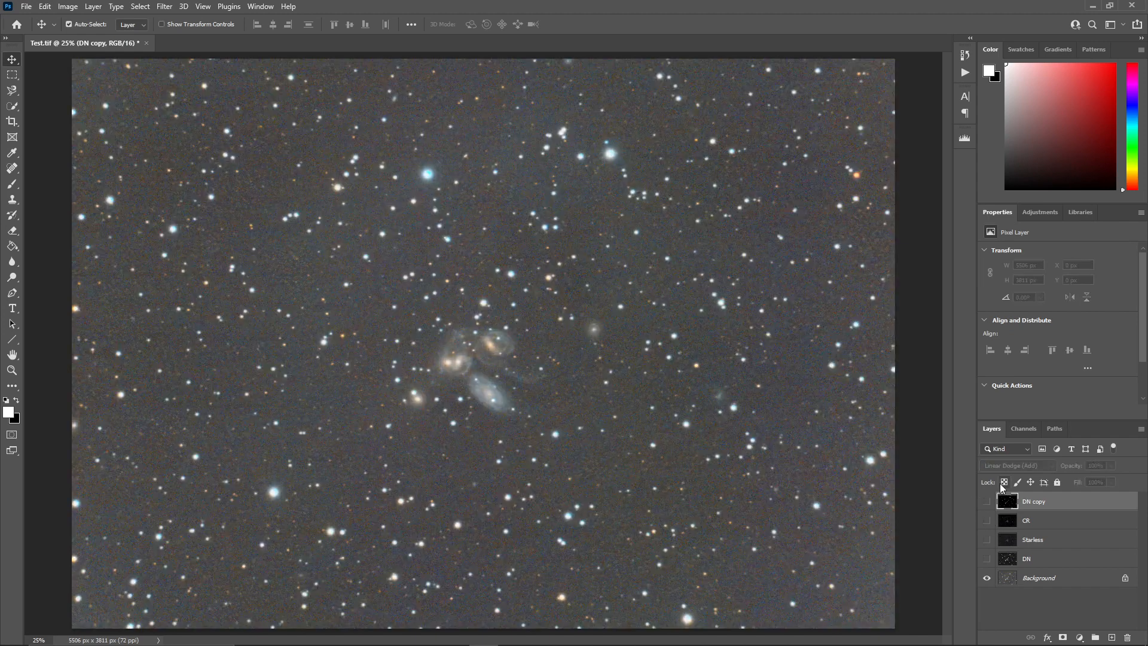
pyautogui.click(986, 520)
pyautogui.click(986, 501)
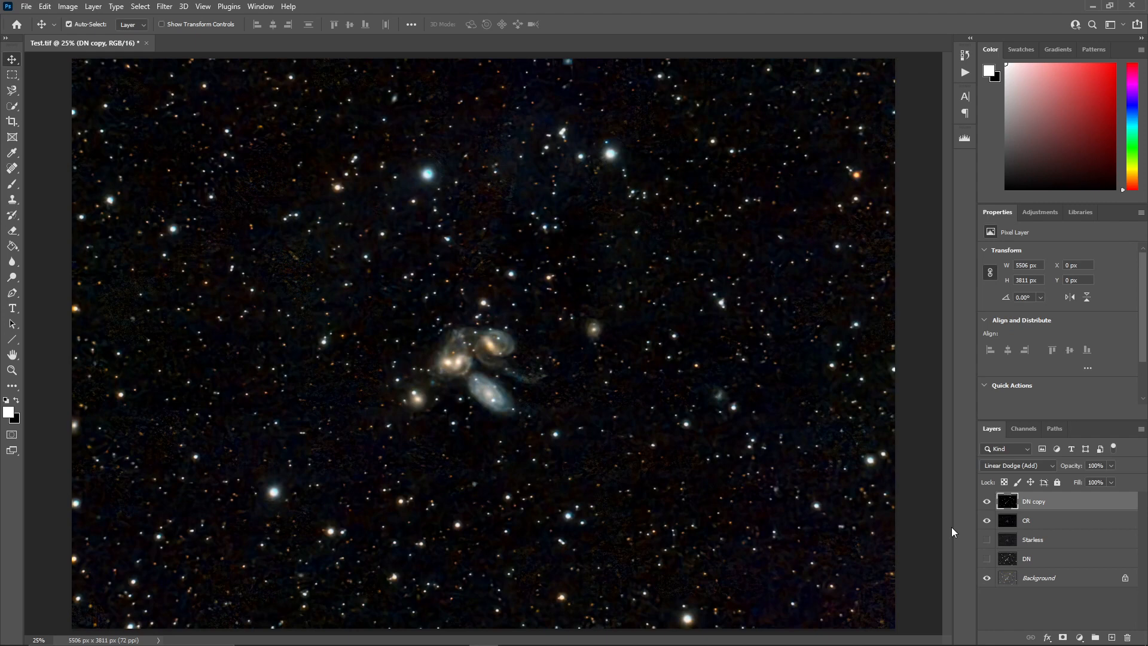
pyautogui.click(986, 520)
pyautogui.click(986, 500)
pyautogui.click(986, 502)
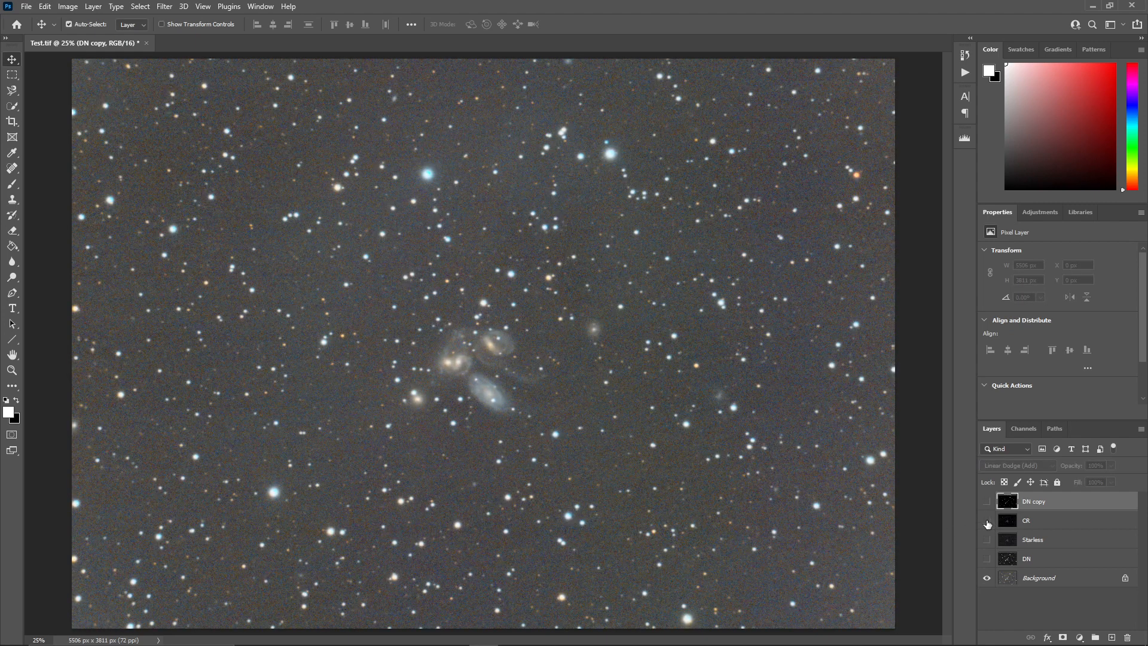
pyautogui.moveTo(988, 523); pyautogui.dragTo(988, 500)
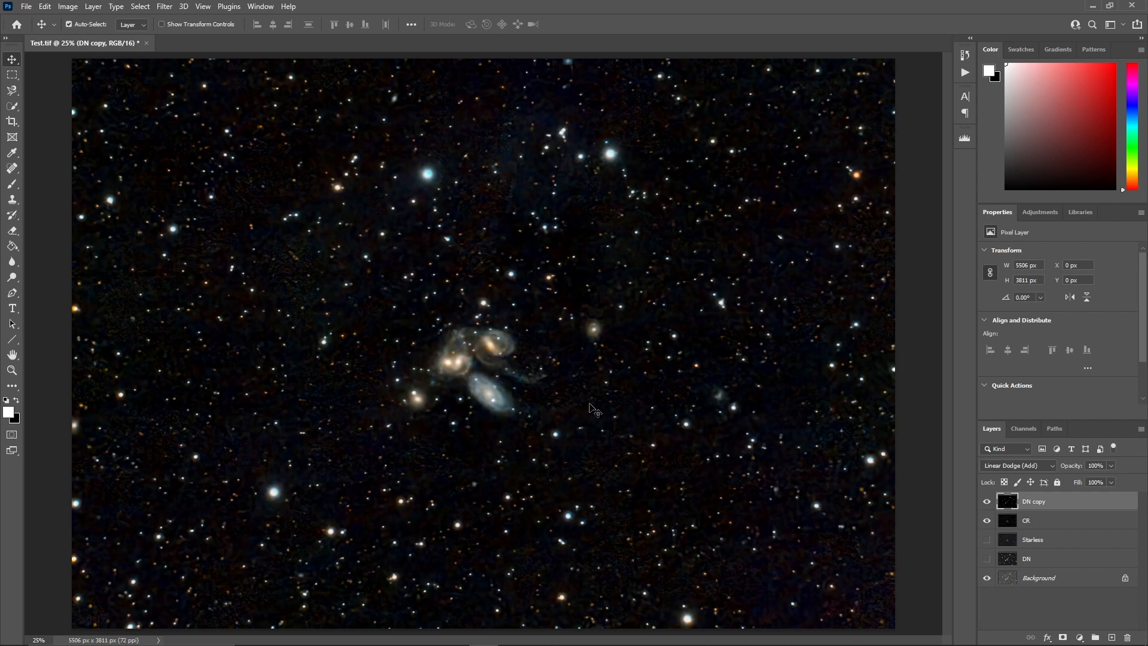
pyautogui.click(69, 8)
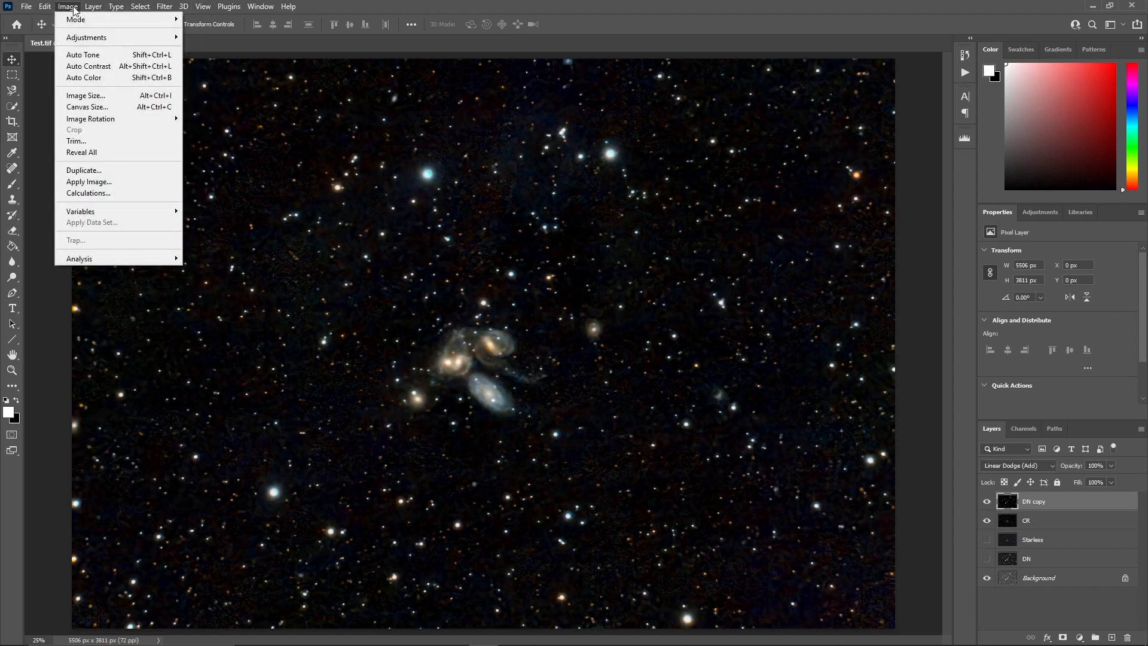
pyautogui.moveTo(82, 21)
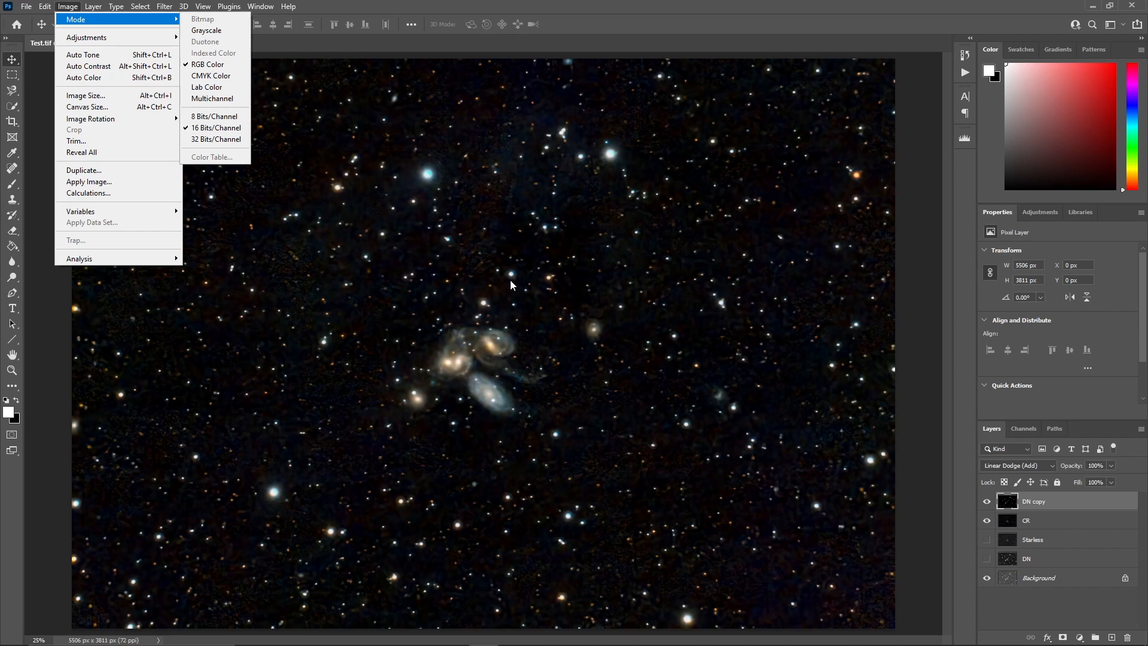
pyautogui.click(717, 28)
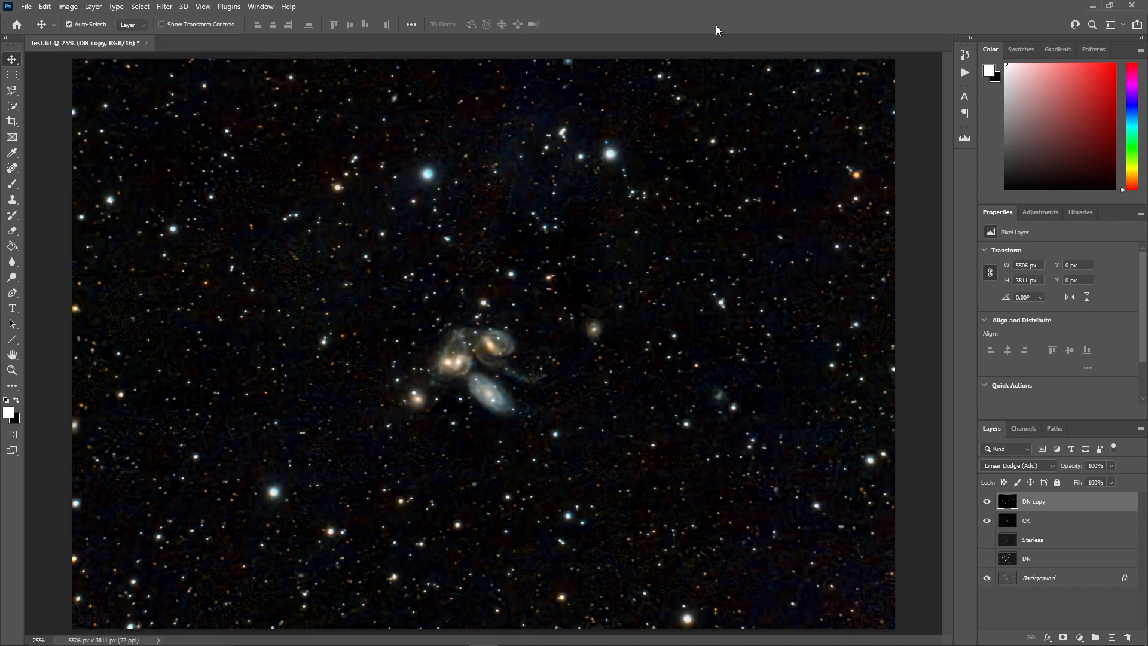